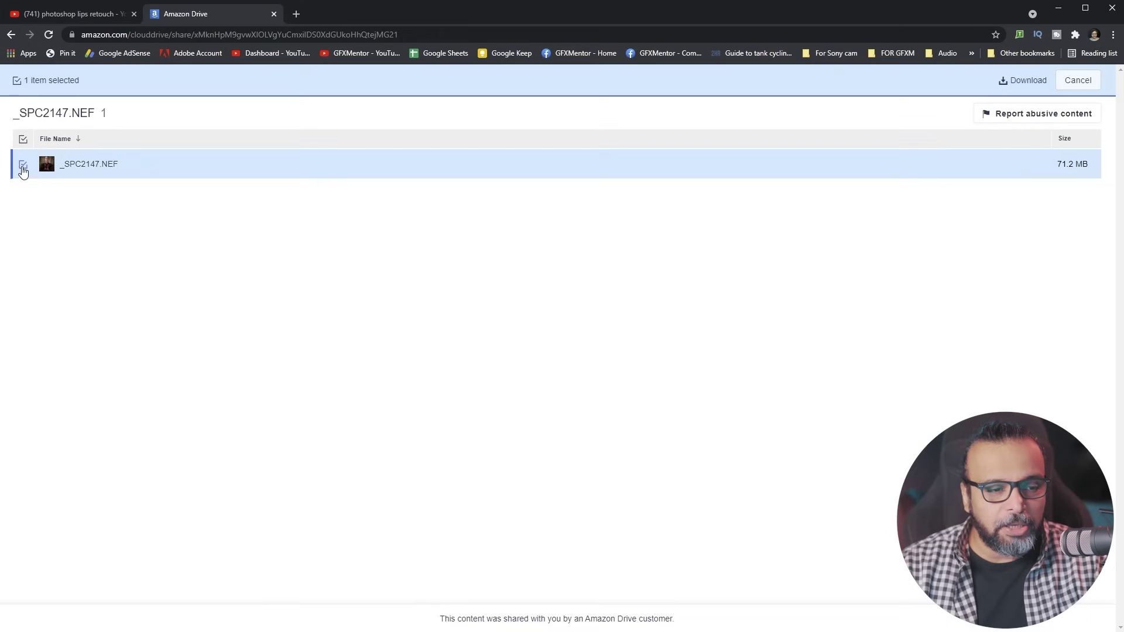
- Download the shared _SPC2147.NEF file, switch to Photoshop and open it in Camera Raw
{"action": "left_click", "coordinate": [1010, 82]}
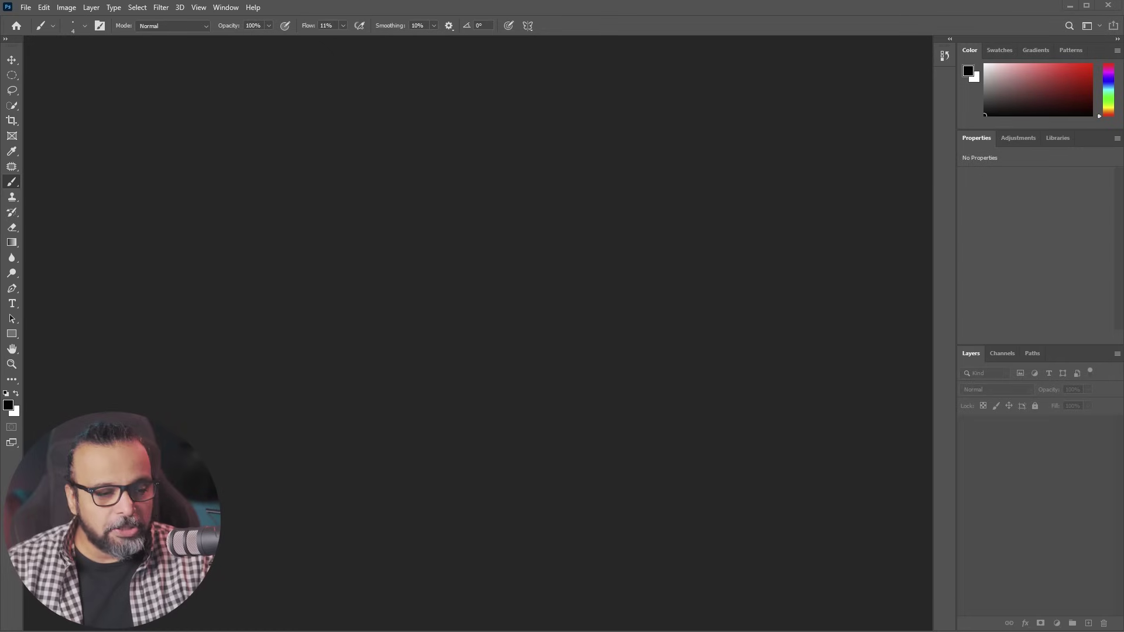
{"action": "left_click_drag", "start_coordinate": [114, 298], "coordinate": [419, 289]}
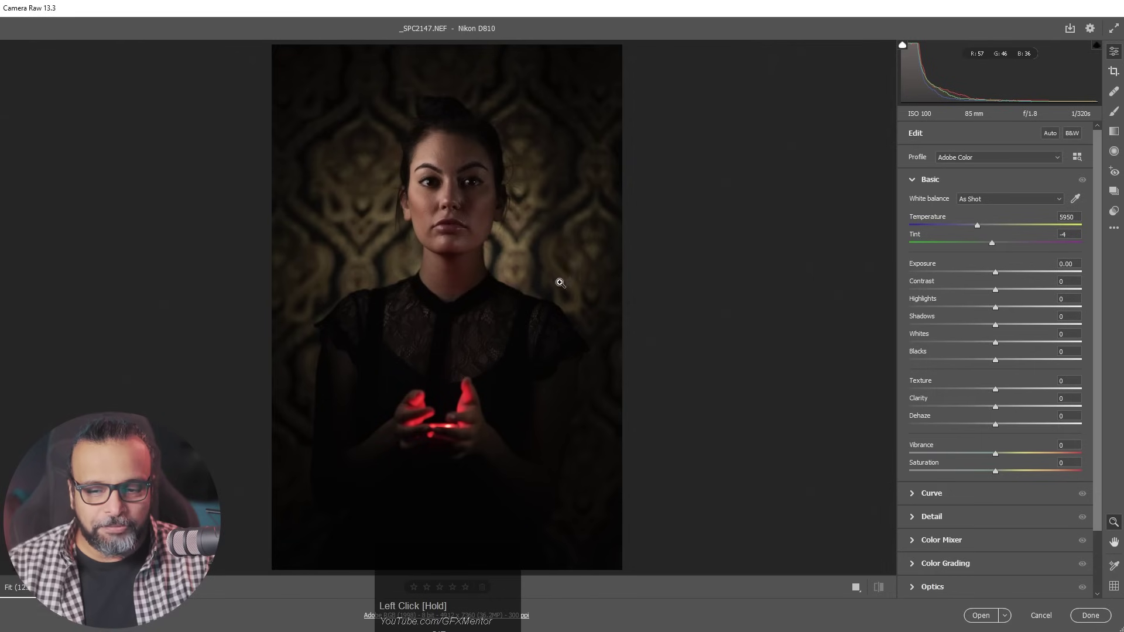
- Raise the portrait's exposure to +1.10 while inspecting the face up close
{"action": "left_click_drag", "start_coordinate": [503, 242], "coordinate": [525, 251]}
{"action": "key", "text": "space"}
{"action": "left_click_drag", "start_coordinate": [572, 309], "coordinate": [513, 221]}
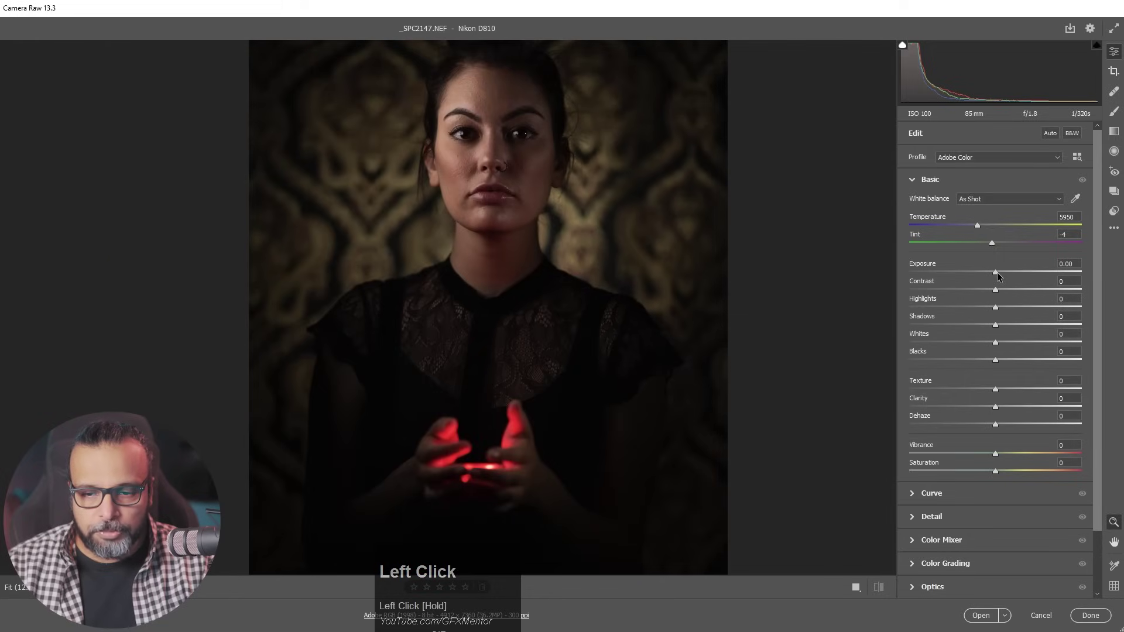
{"action": "left_click_drag", "start_coordinate": [995, 272], "coordinate": [1004, 273]}
{"action": "left_click_drag", "start_coordinate": [497, 104], "coordinate": [606, 208]}
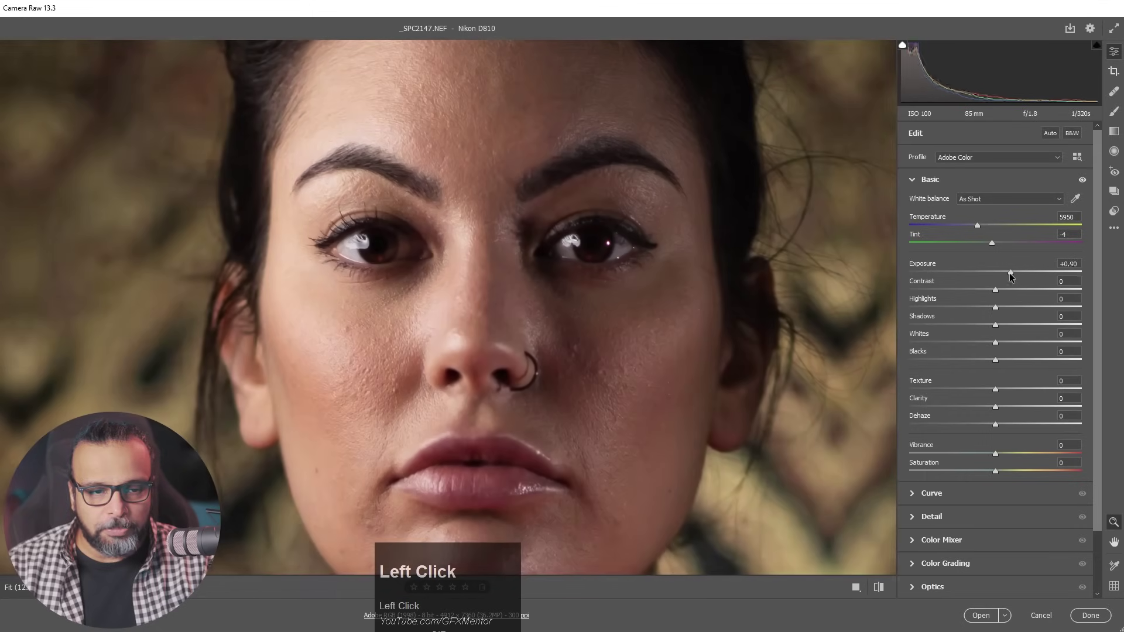
{"action": "mouse_move", "coordinate": [1009, 273]}
{"action": "left_mouse_down"}
{"action": "mouse_move", "coordinate": [1069, 273]}
{"action": "mouse_move", "coordinate": [1014, 271]}
{"action": "left_mouse_up"}
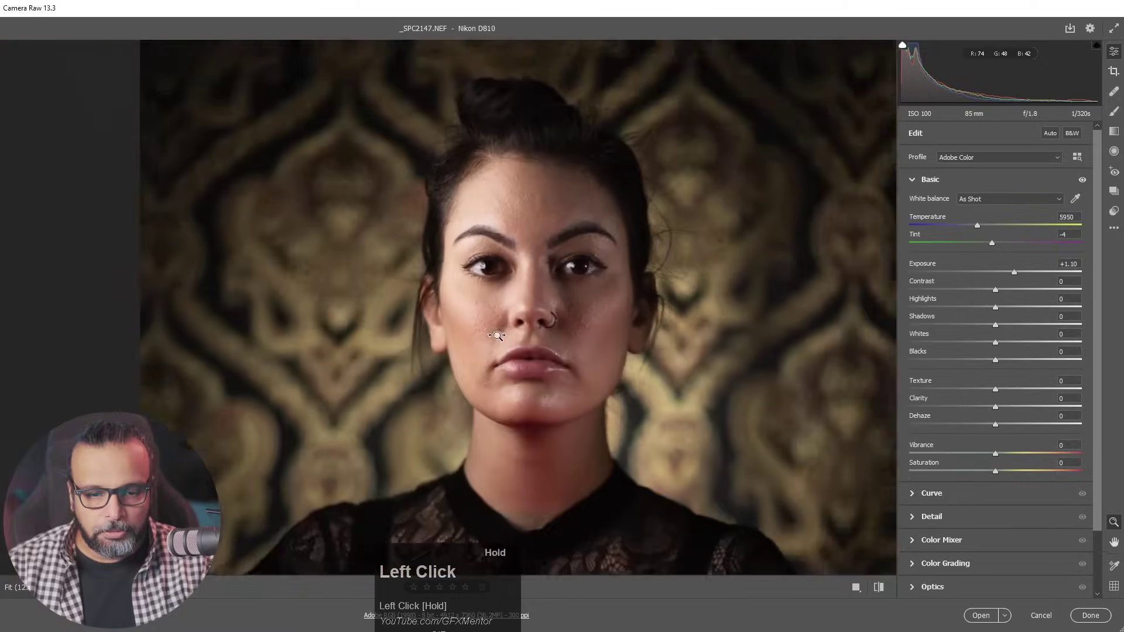
- Set the portrait's Exposure to +0.25, Contrast to -5, Highlights to +7 and Shadows to +3
{"action": "left_click_drag", "start_coordinate": [497, 335], "coordinate": [483, 337]}
{"action": "key", "text": "space"}
{"action": "left_click_drag", "start_coordinate": [552, 422], "coordinate": [444, 363]}
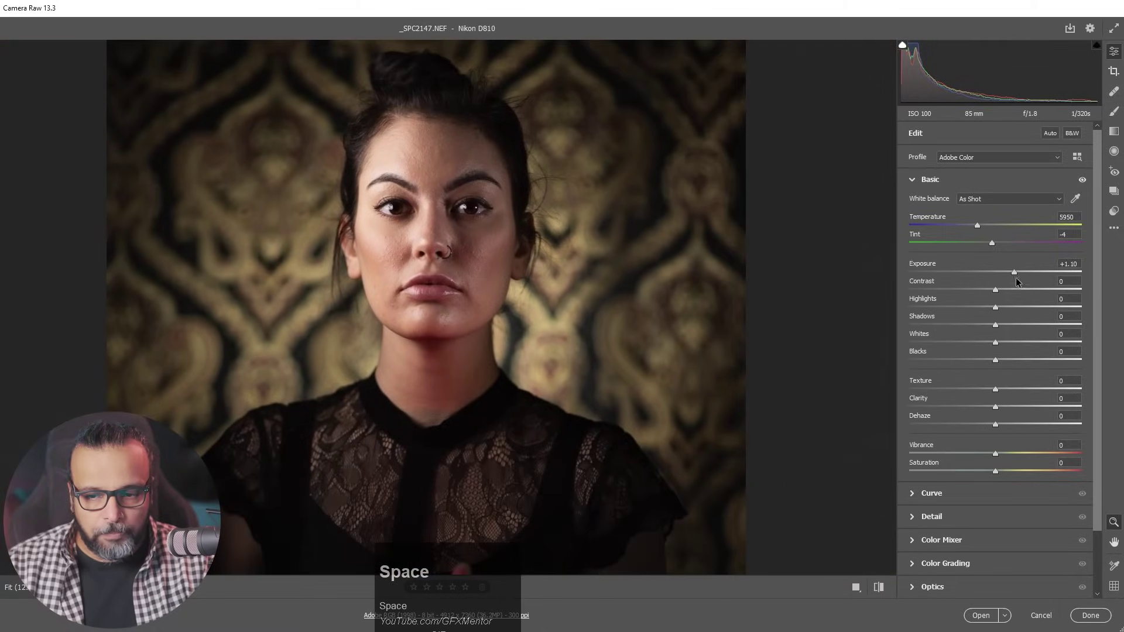
{"action": "left_click_drag", "start_coordinate": [1013, 272], "coordinate": [997, 272]}
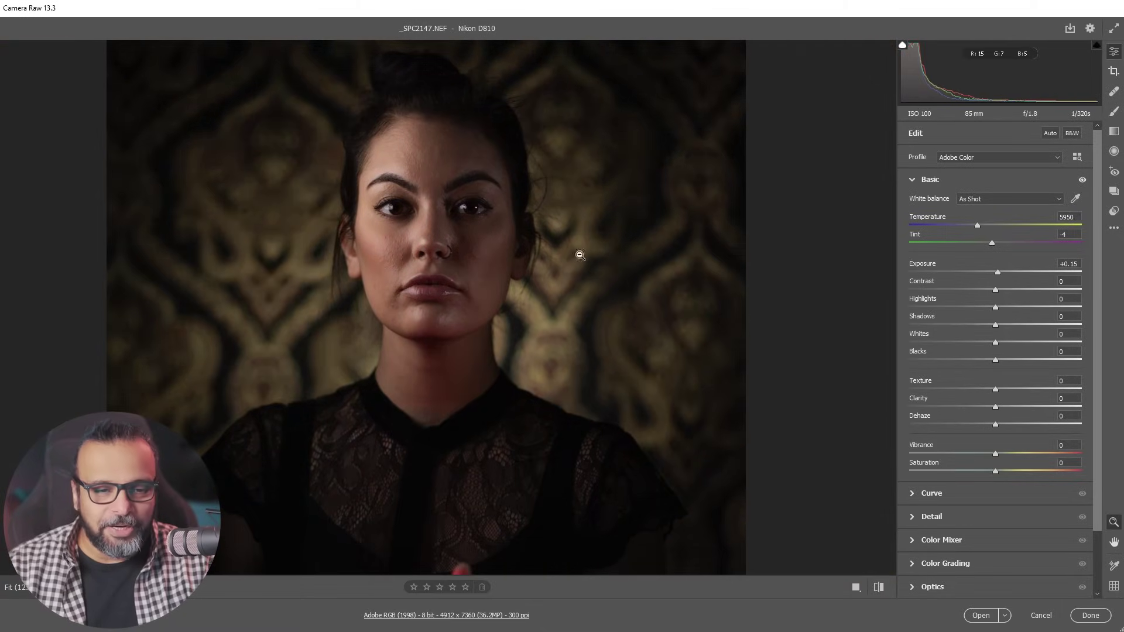
{"action": "left_click", "coordinate": [998, 273]}
{"action": "left_click_drag", "start_coordinate": [999, 270], "coordinate": [999, 310]}
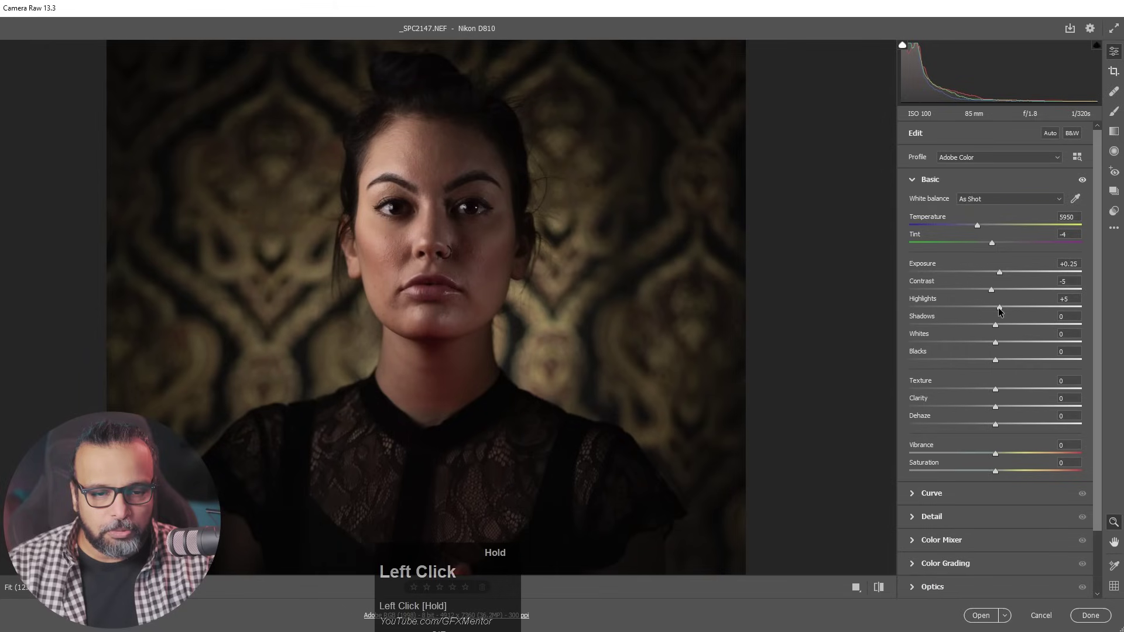
{"action": "left_click_drag", "start_coordinate": [996, 327], "coordinate": [999, 326]}
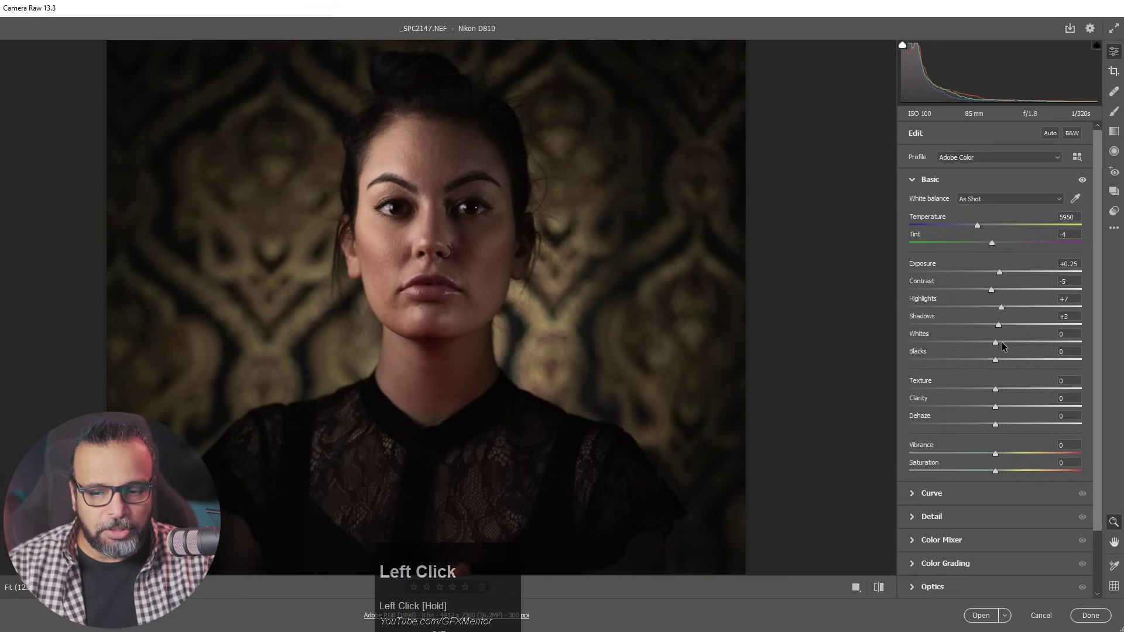
- Raise Vibrance to +52 and compare the portrait's before and after views
{"action": "left_click_drag", "start_coordinate": [996, 454], "coordinate": [1008, 454]}
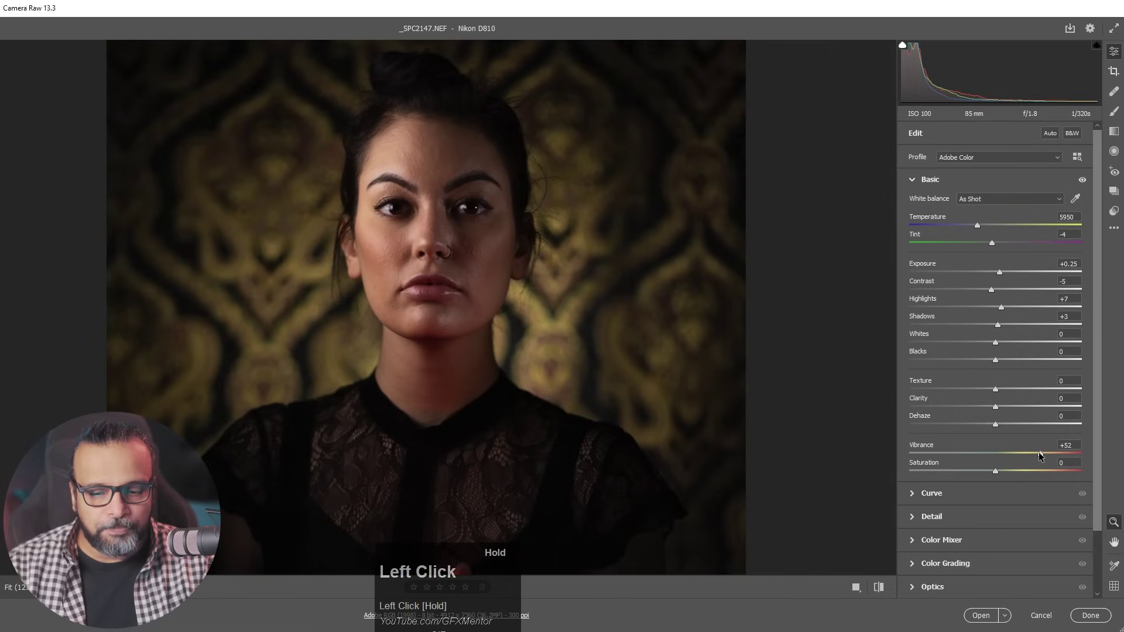
{"action": "left_click", "coordinate": [878, 587]}
{"action": "left_click", "coordinate": [878, 587]}
- Set Exposure to +0.15, Whites to +12 and Blacks to +23, checking the tones on the face
{"action": "left_click_drag", "start_coordinate": [454, 220], "coordinate": [530, 280]}
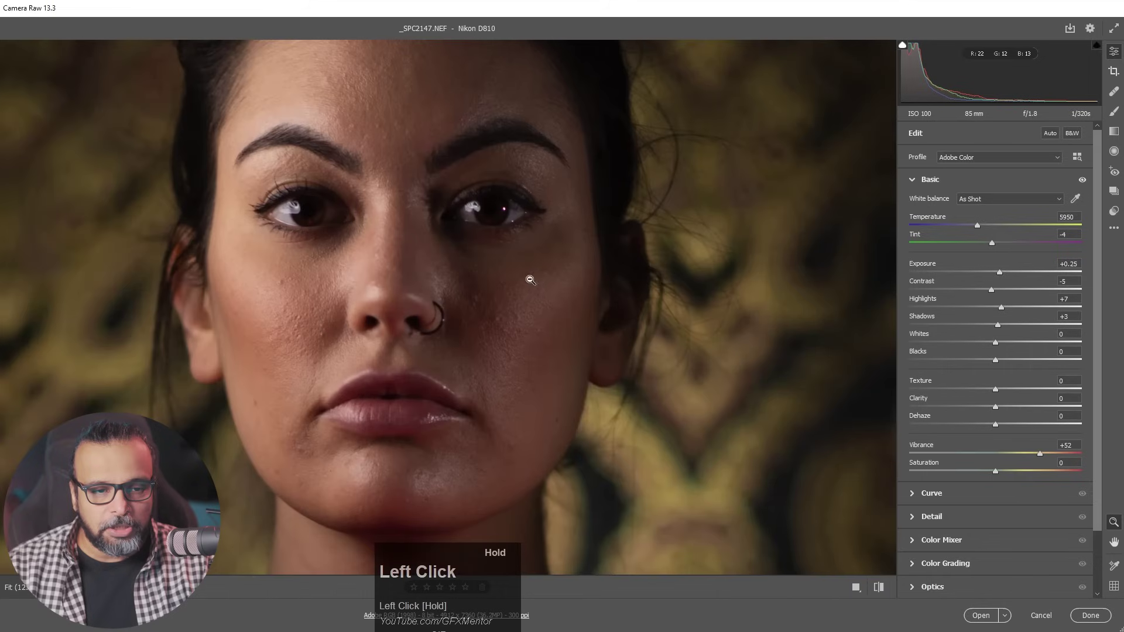
{"action": "left_click_drag", "start_coordinate": [998, 279], "coordinate": [999, 273]}
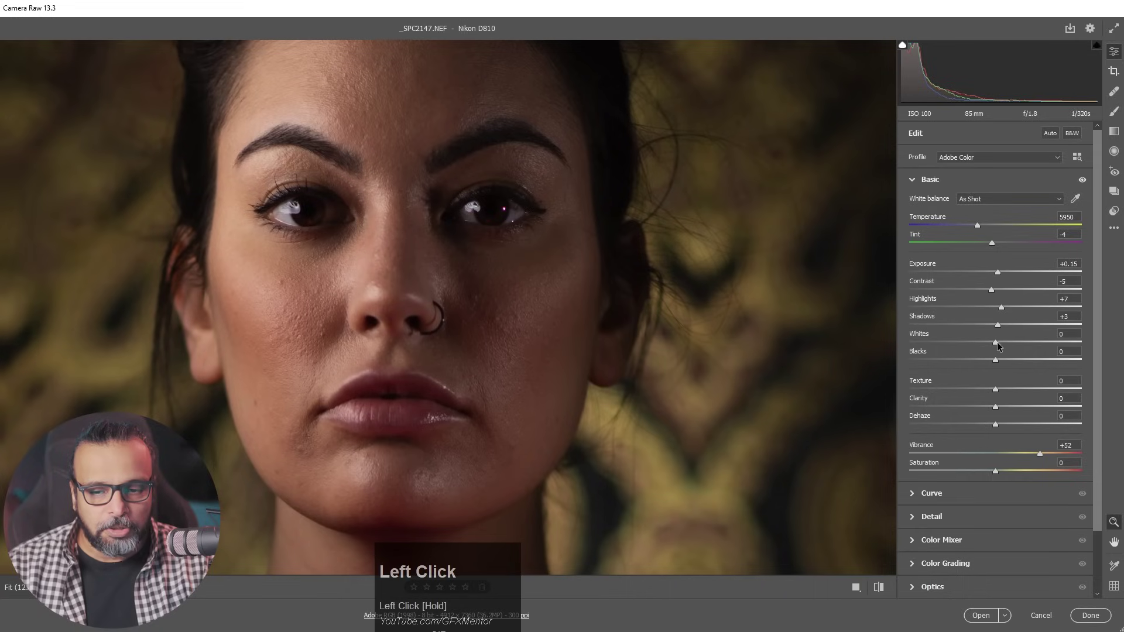
{"action": "left_click_drag", "start_coordinate": [999, 346], "coordinate": [1016, 359]}
- Inspect the bright skin on the forehead and lower Highlights to +3
{"action": "left_click_drag", "start_coordinate": [452, 283], "coordinate": [452, 283]}
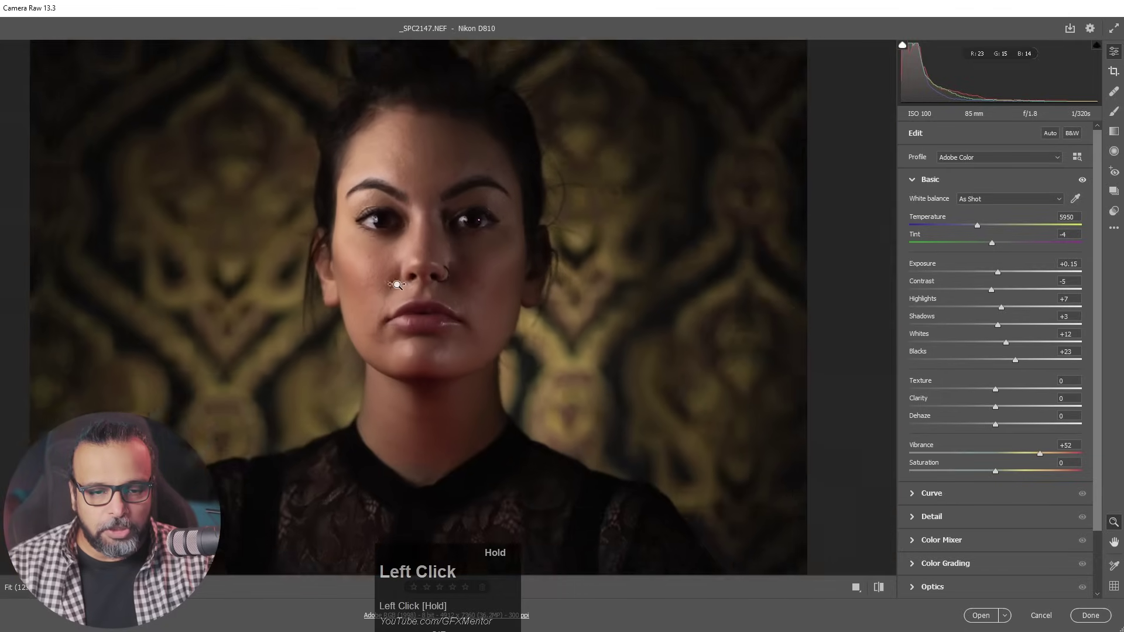
{"action": "left_click_drag", "start_coordinate": [380, 174], "coordinate": [503, 264]}
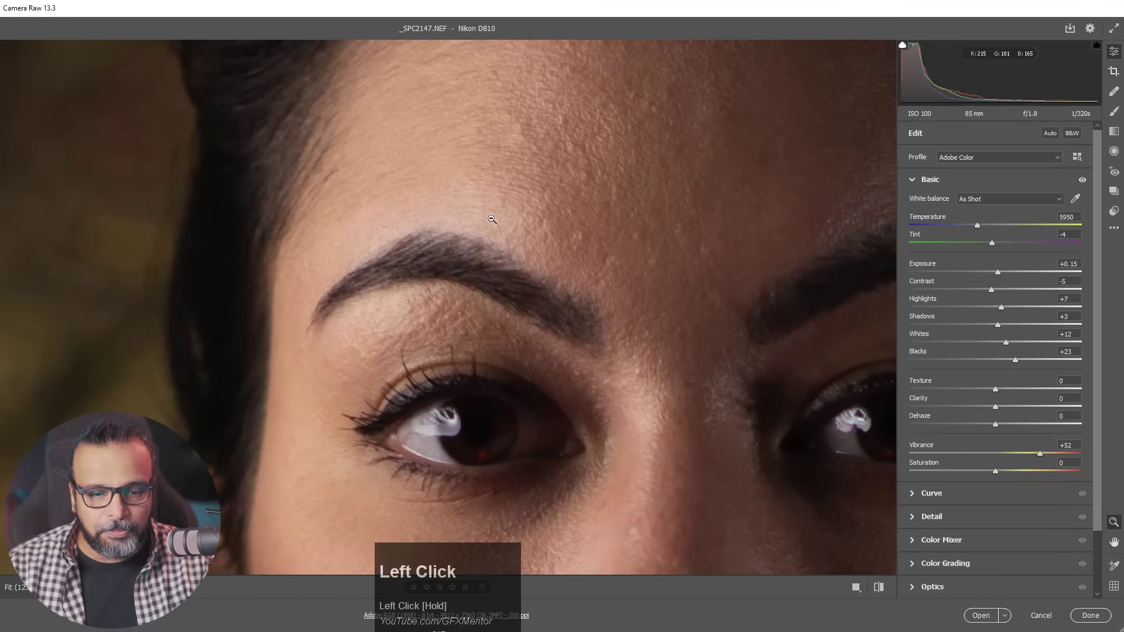
{"action": "left_click_drag", "start_coordinate": [1003, 308], "coordinate": [998, 306]}
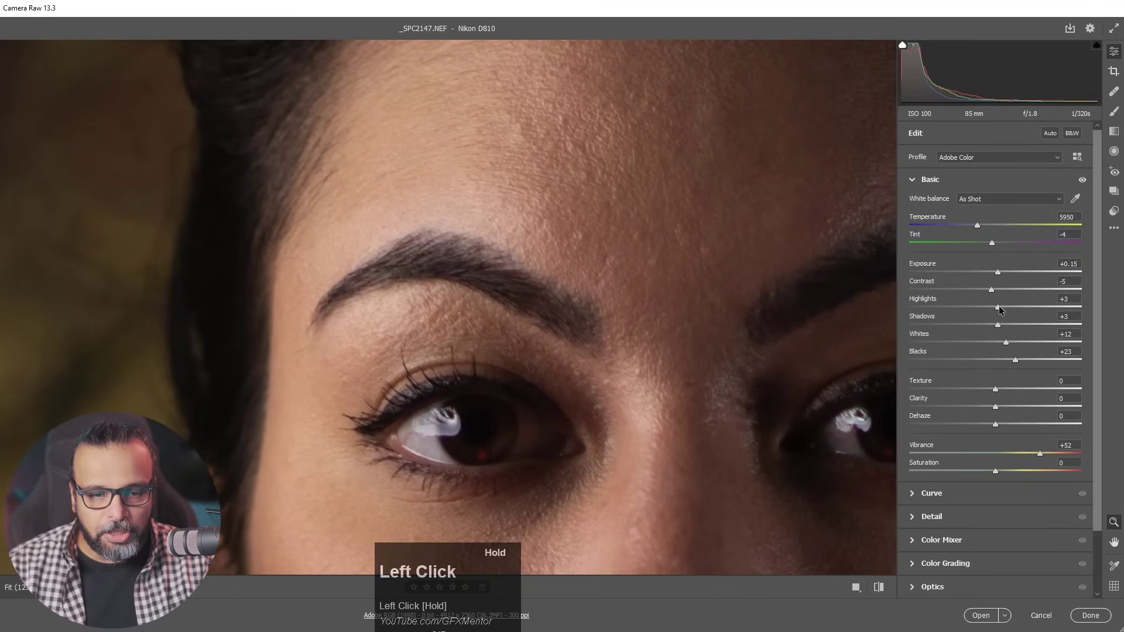
{"action": "left_click_drag", "start_coordinate": [1000, 310], "coordinate": [999, 311]}
- Open the developed raw image in Photoshop as a smart object
{"action": "left_click", "coordinate": [635, 226]}
{"action": "key", "text": "space"}
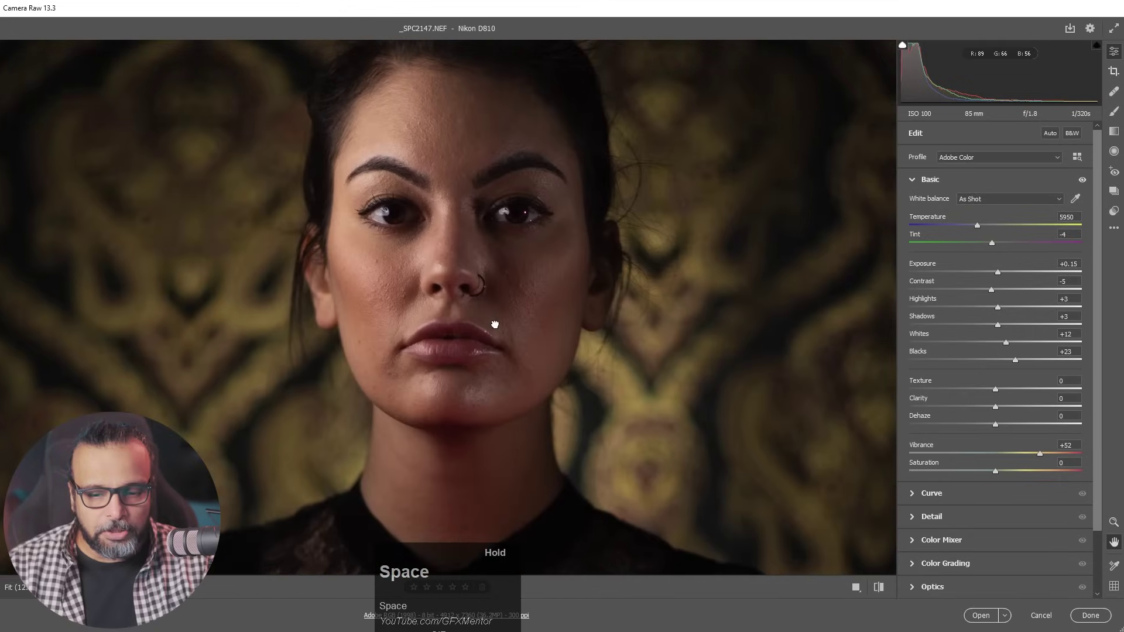
{"action": "left_click", "coordinate": [1004, 615]}
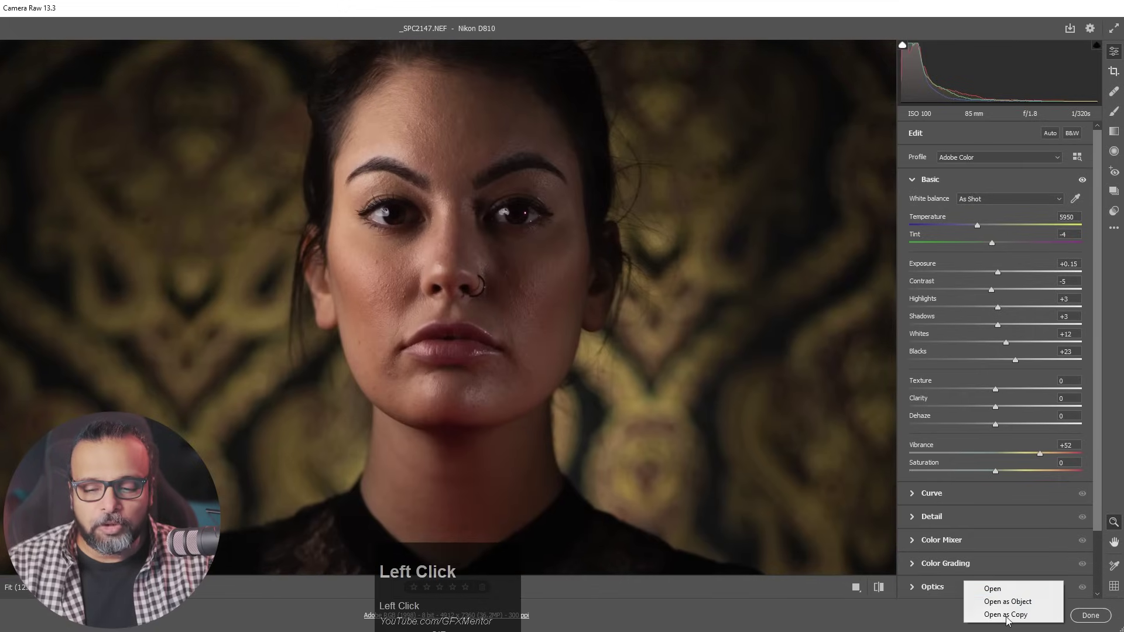
{"action": "left_click", "coordinate": [1015, 603]}
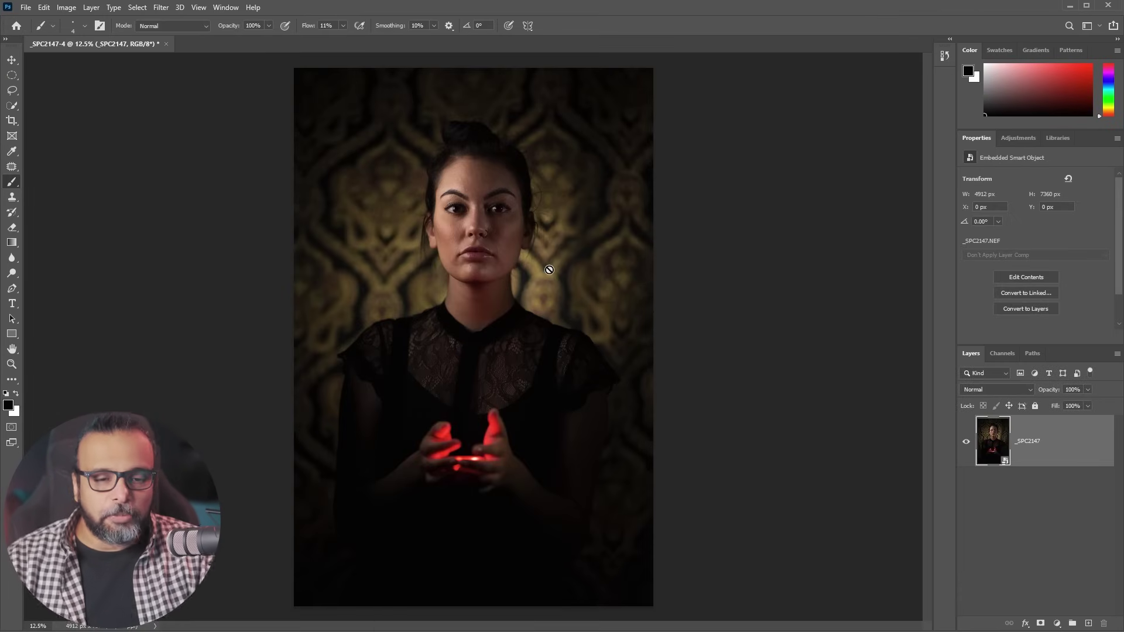
- Duplicate the _SPC2147 smart object layer and rasterize the copy
{"action": "key", "text": "ctrl+j"}
{"action": "left_click_drag", "start_coordinate": [530, 223], "coordinate": [469, 198]}
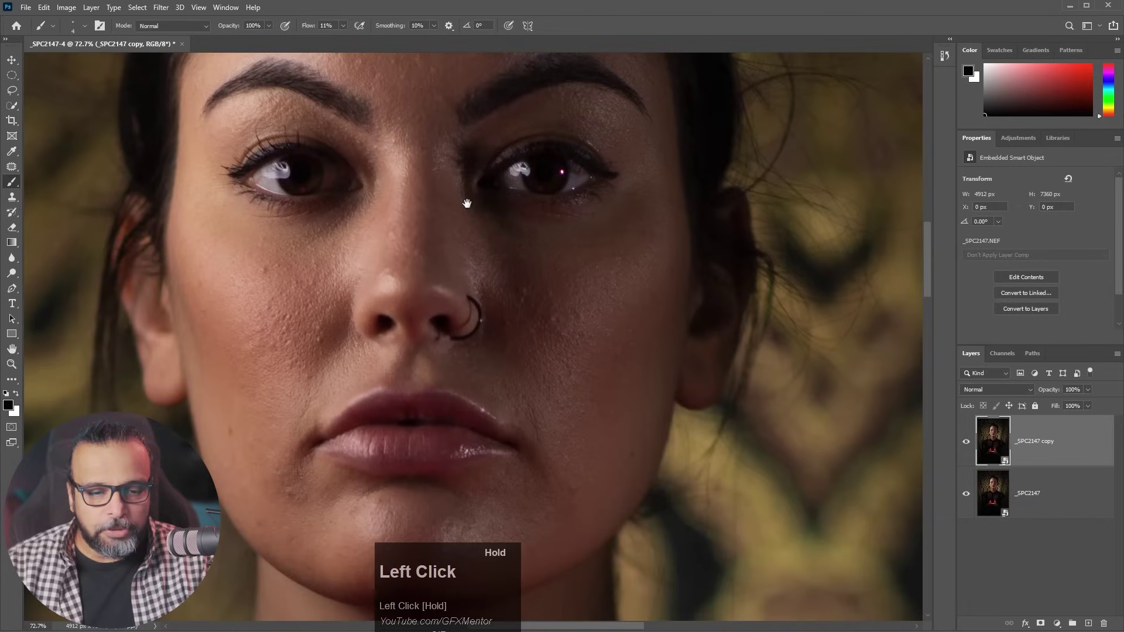
{"action": "left_click_drag", "start_coordinate": [522, 233], "coordinate": [532, 394]}
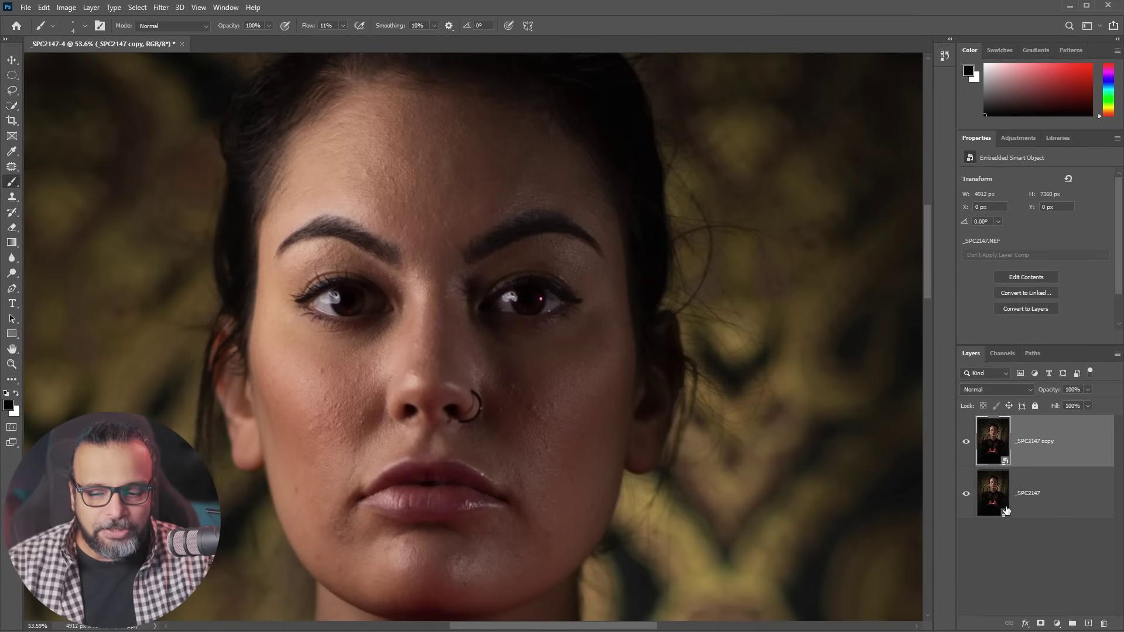
{"action": "right_click", "coordinate": [1029, 449]}
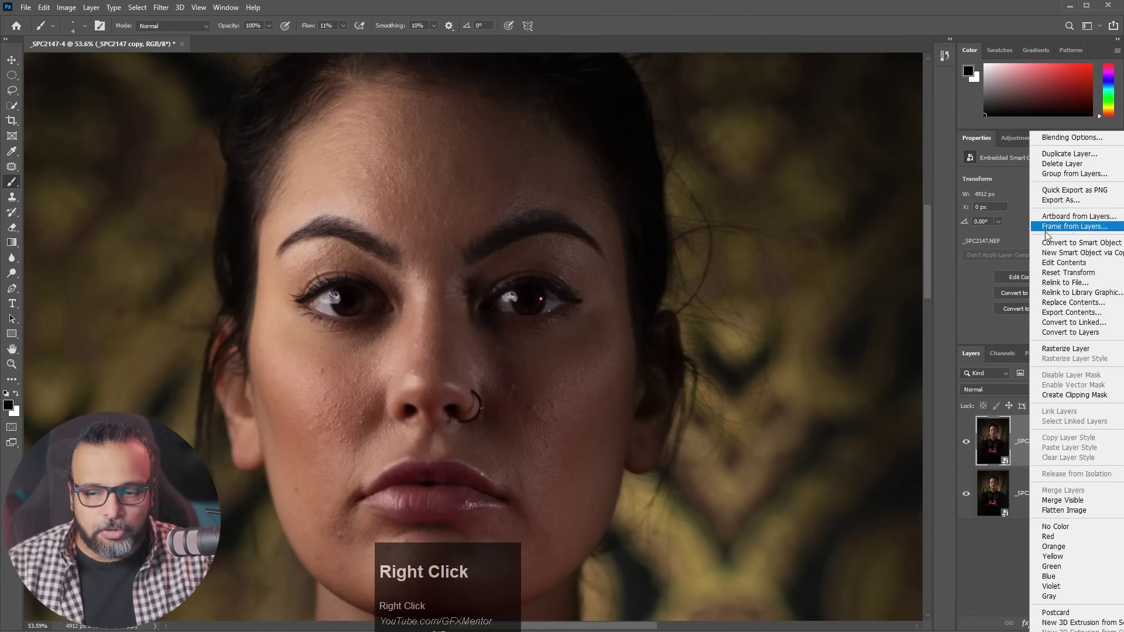
{"action": "left_click", "coordinate": [1033, 348]}
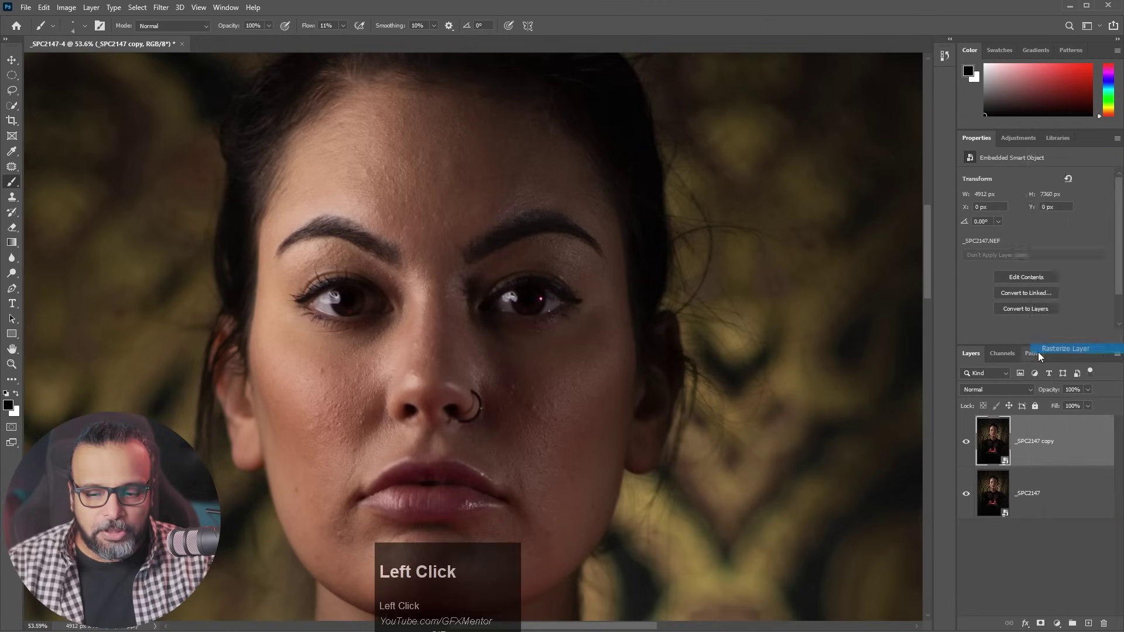
- Rename the rasterized copy layer as color
{"action": "double_click", "coordinate": [1038, 440]}
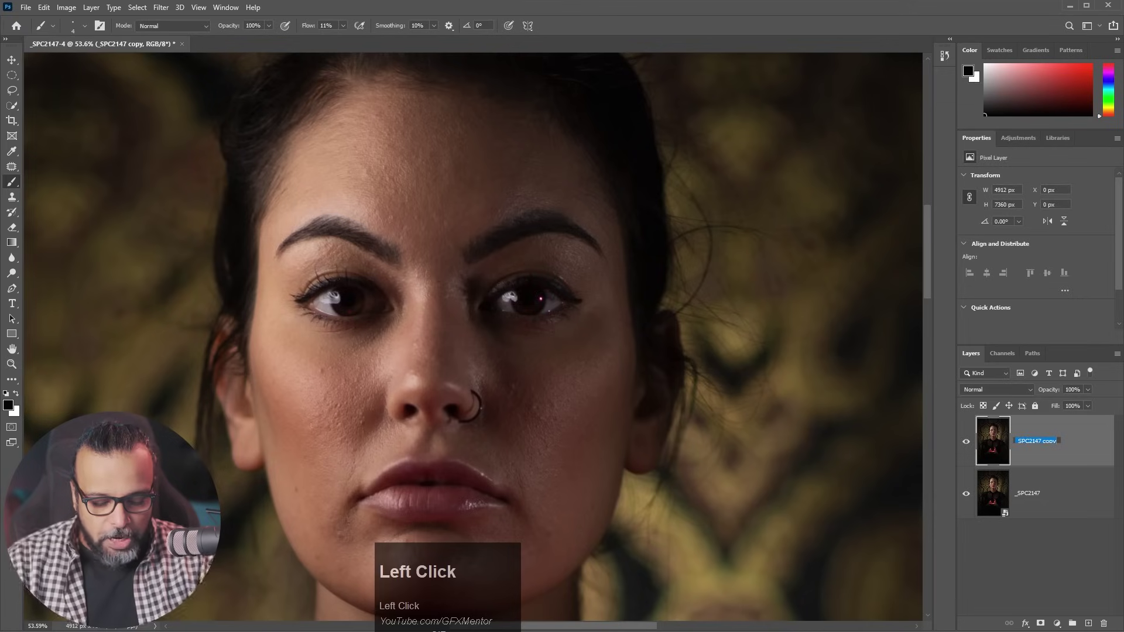
{"action": "type", "text": "color"}
{"action": "key", "text": "Return"}
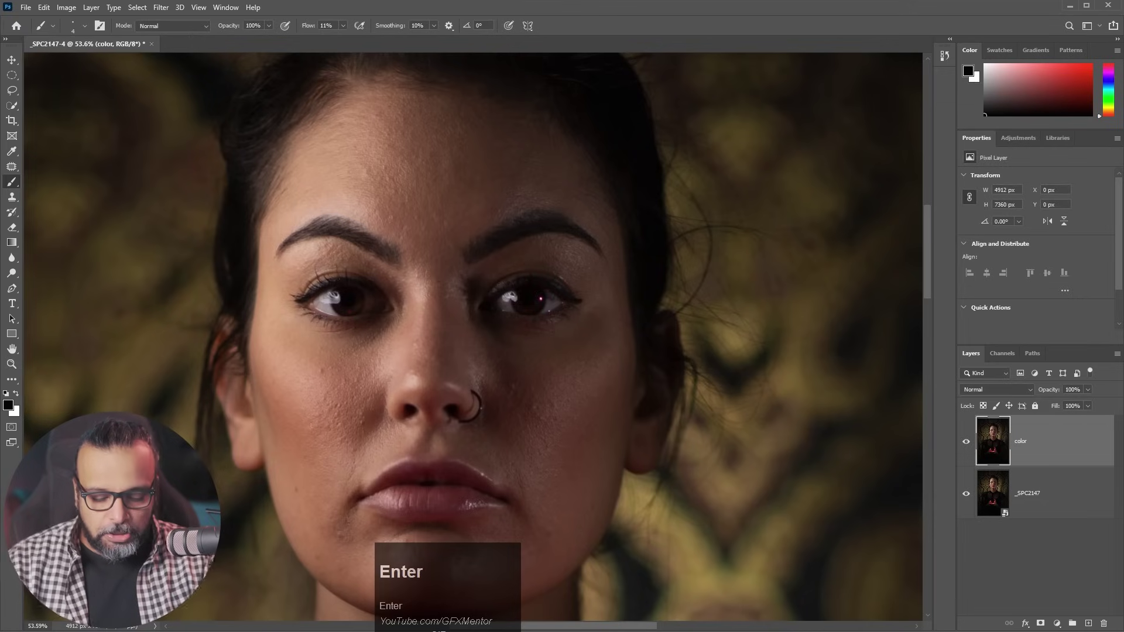
- Duplicate the color layer and rename the duplicate as texture
{"action": "key", "text": "ctrl+j"}
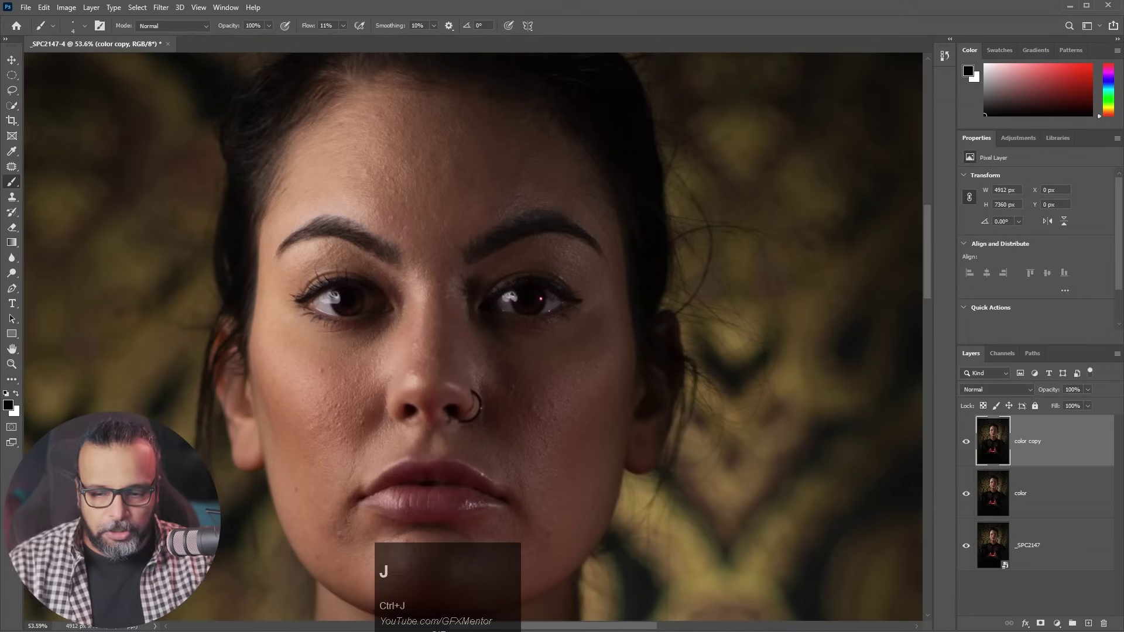
{"action": "double_click", "coordinate": [1035, 442]}
{"action": "type", "text": "texture"}
{"action": "key", "text": "Return"}
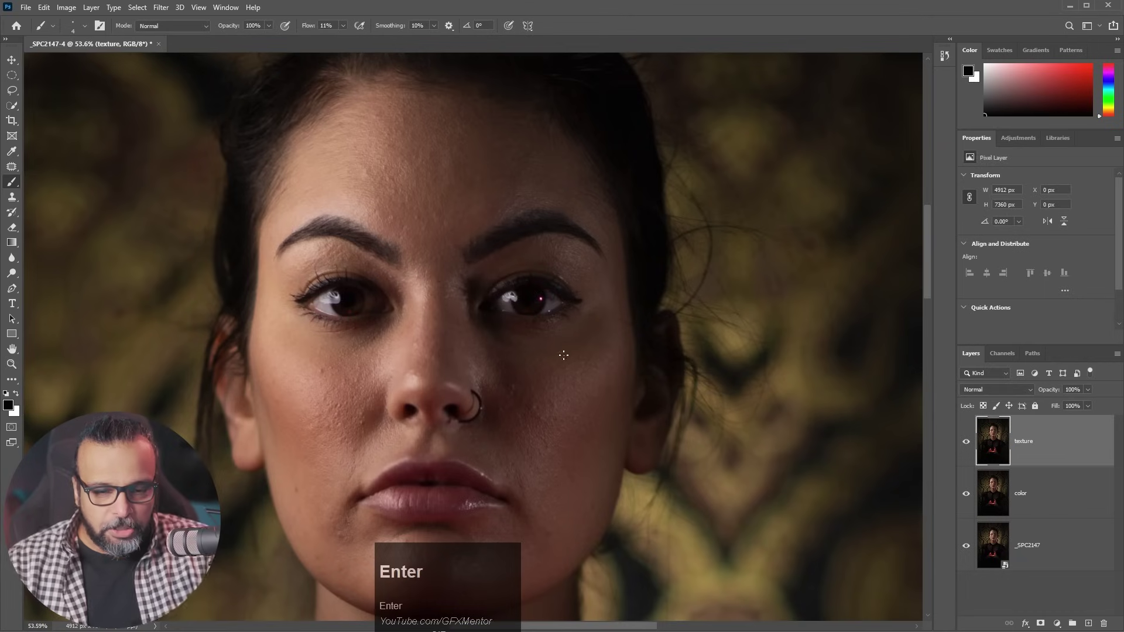
- Hide the texture layer and start a Gaussian Blur on the color layer
{"action": "left_click", "coordinate": [966, 441]}
{"action": "left_click", "coordinate": [1042, 493]}
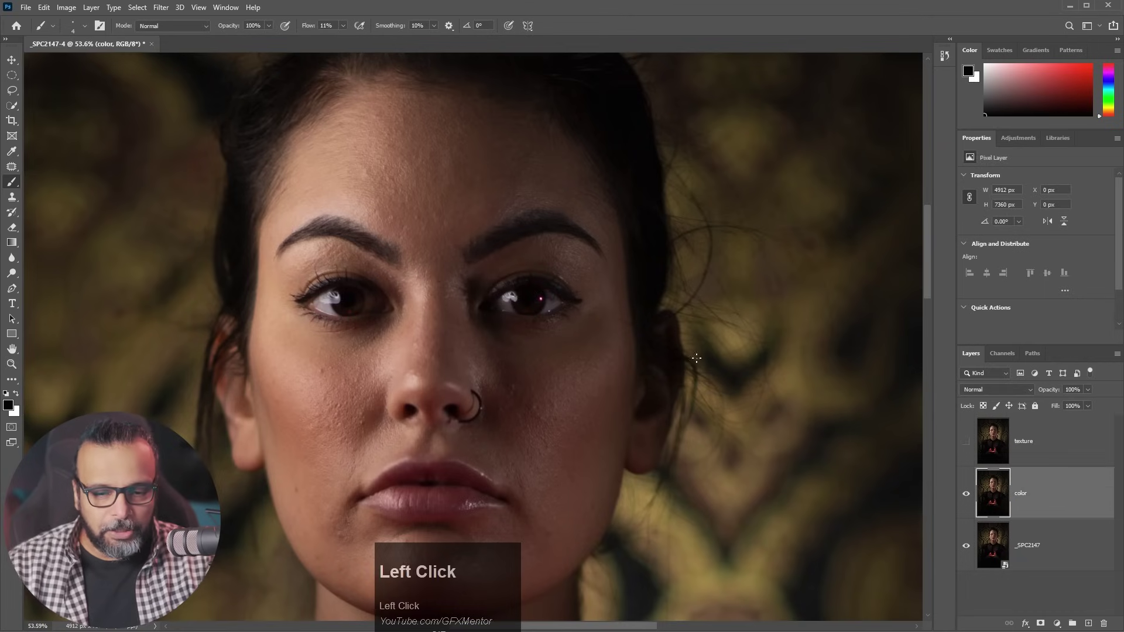
{"action": "left_click", "coordinate": [161, 7]}
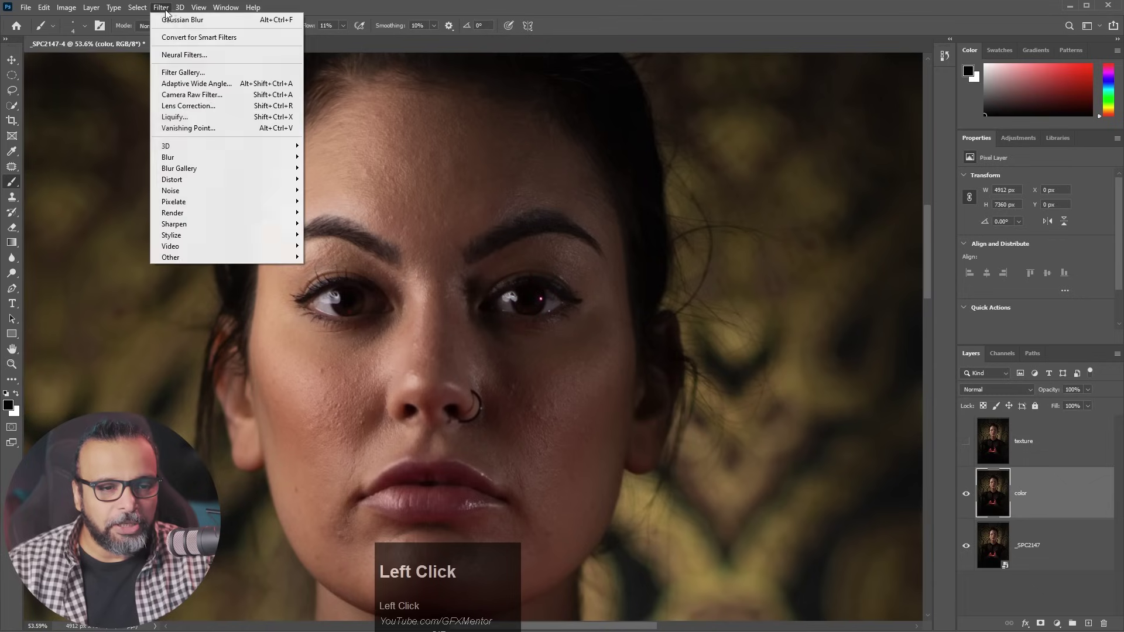
{"action": "mouse_move", "coordinate": [225, 167]}
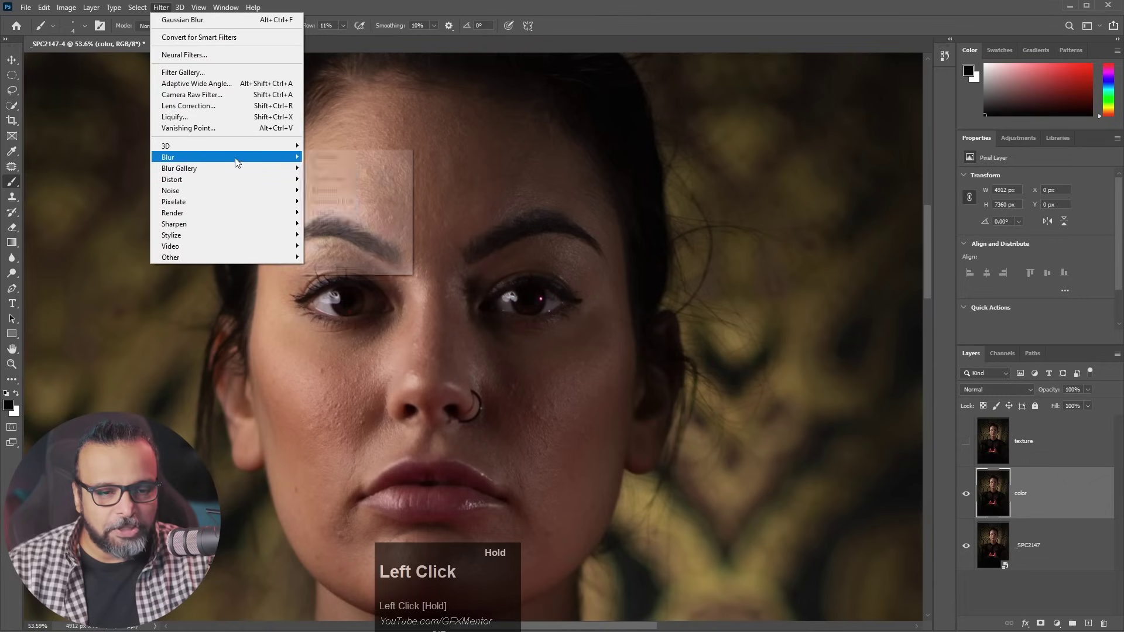
{"action": "left_click", "coordinate": [345, 200]}
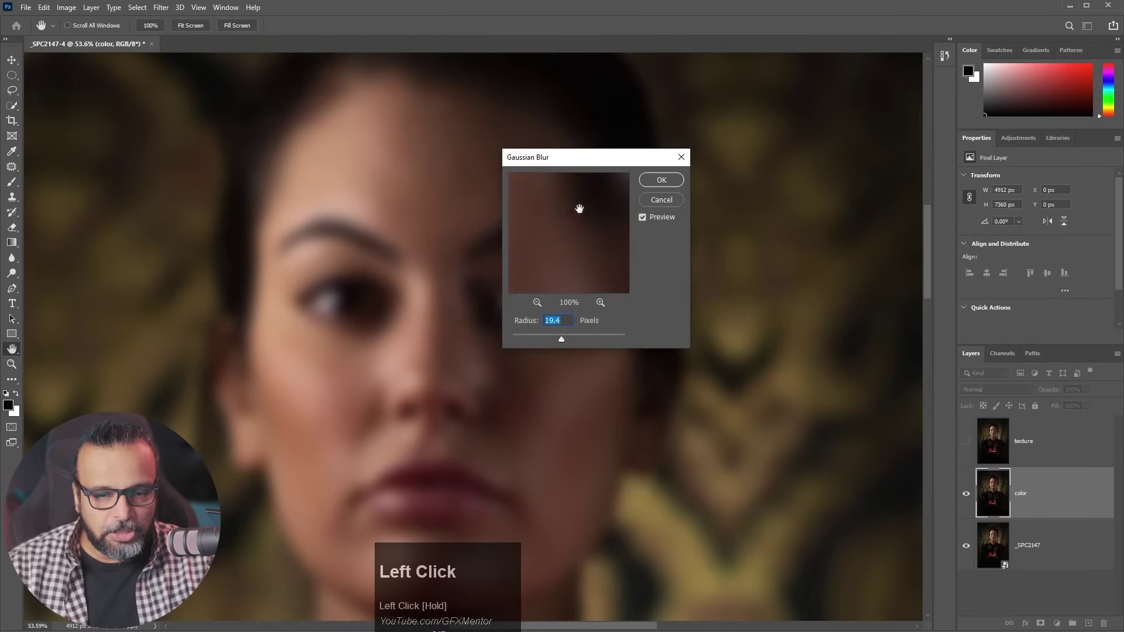
- Lower the Gaussian Blur radius to 0.1 pixels, checking the skin texture around the eyes and forehead
{"action": "left_click_drag", "start_coordinate": [591, 166], "coordinate": [683, 171]}
{"action": "left_click_drag", "start_coordinate": [652, 345], "coordinate": [617, 348]}
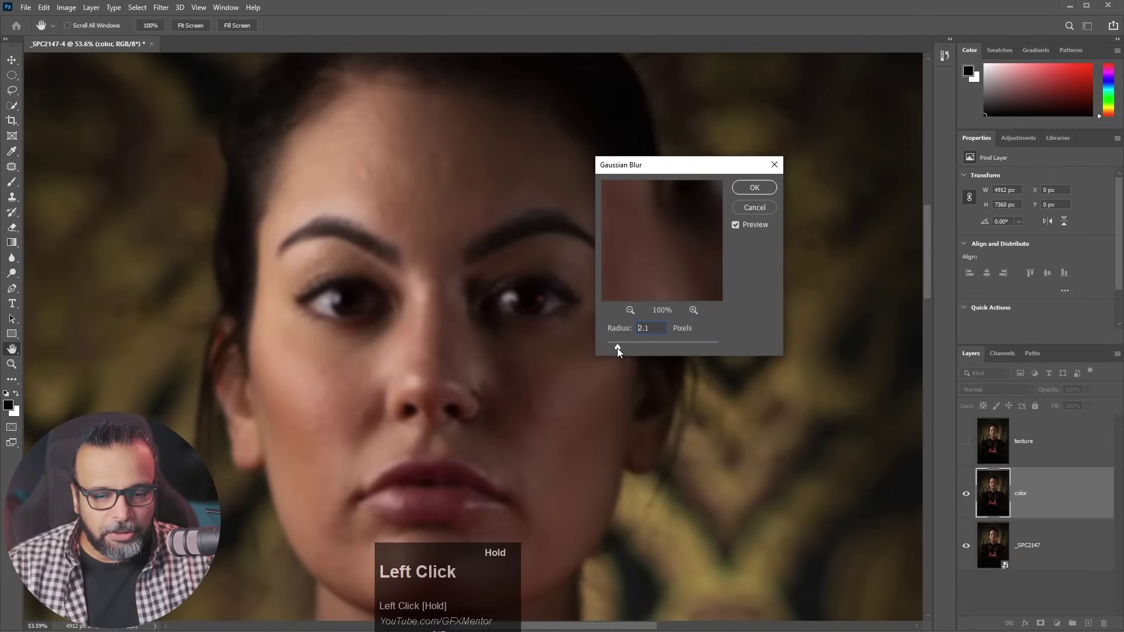
{"action": "key", "text": "ctrl"}
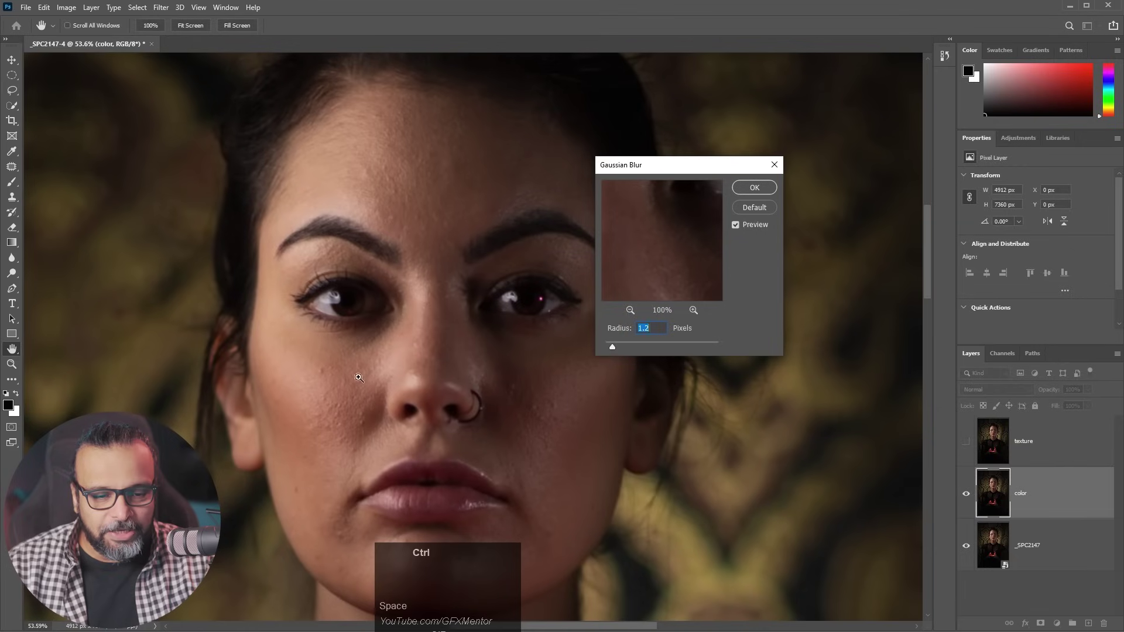
{"action": "left_click", "coordinate": [404, 406], "text": "ctrl"}
{"action": "left_click_drag", "start_coordinate": [472, 157], "coordinate": [436, 435]}
{"action": "left_click_drag", "start_coordinate": [614, 344], "coordinate": [596, 344]}
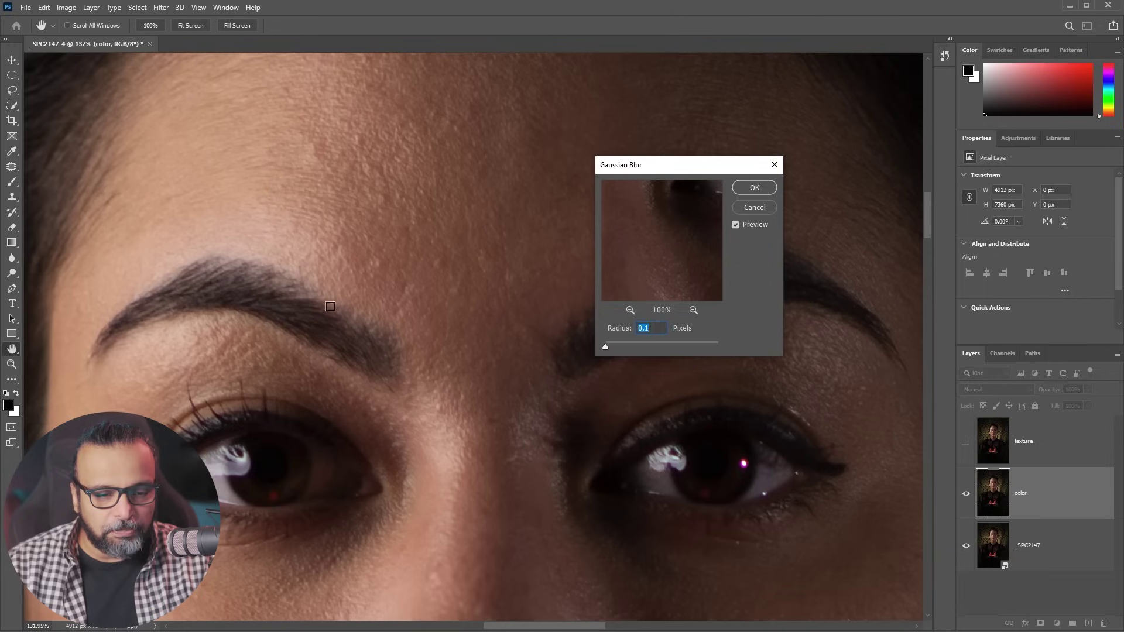
- Raise the Gaussian Blur radius to 6.0 pixels while checking how the facial skin smooths out
{"action": "left_click_drag", "start_coordinate": [431, 427], "coordinate": [384, 322]}
{"action": "key", "text": "space"}
{"action": "left_click_drag", "start_coordinate": [606, 346], "coordinate": [633, 346]}
{"action": "key", "text": "ctrl+space"}
{"action": "left_click_drag", "start_coordinate": [406, 154], "coordinate": [389, 176]}
{"action": "left_click_drag", "start_coordinate": [632, 347], "coordinate": [636, 348]}
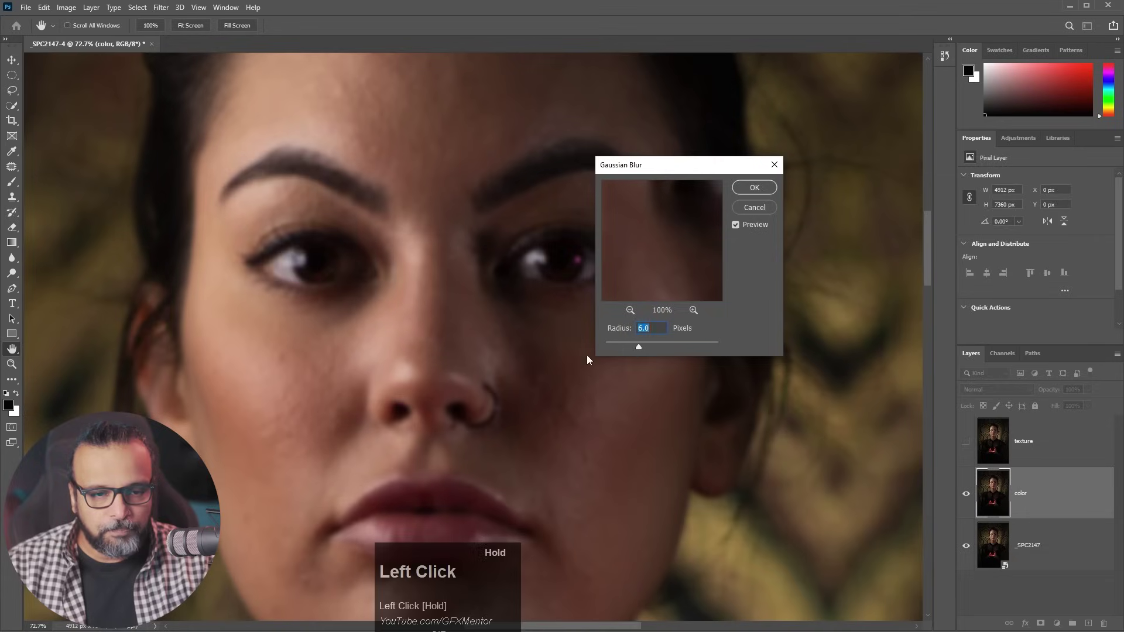
- Test the Gaussian Blur at 78.4 pixels, bring the radius down to 6.2 pixels and apply it to the color layer
{"action": "key", "text": "space"}
{"action": "left_click_drag", "start_coordinate": [416, 183], "coordinate": [333, 228]}
{"action": "left_click_drag", "start_coordinate": [638, 347], "coordinate": [673, 347]}
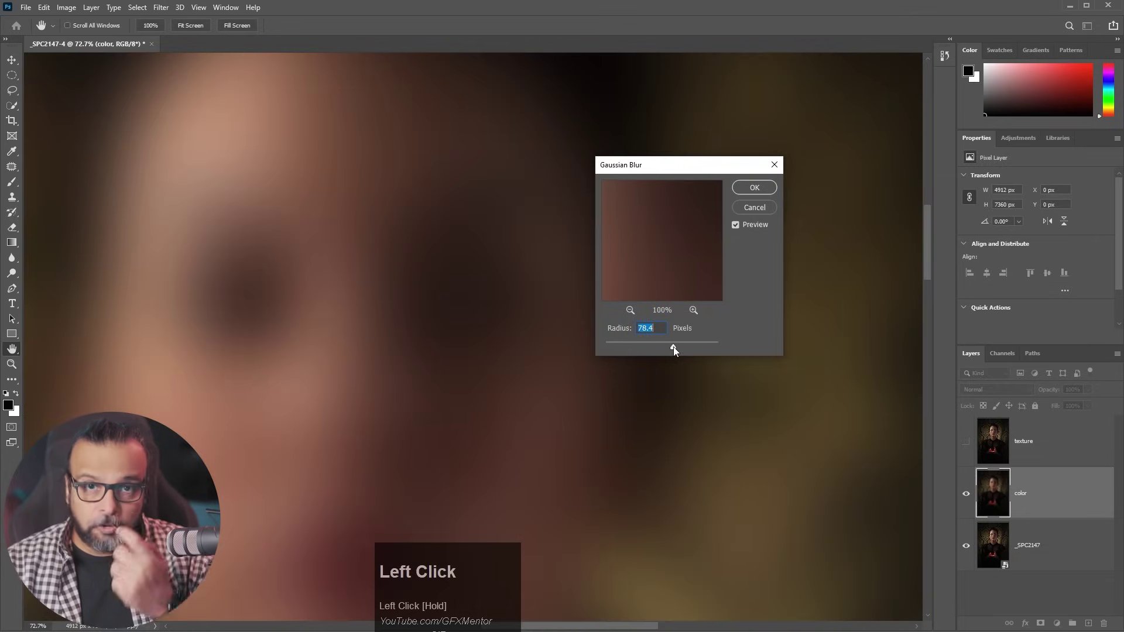
{"action": "left_click_drag", "start_coordinate": [673, 346], "coordinate": [640, 346]}
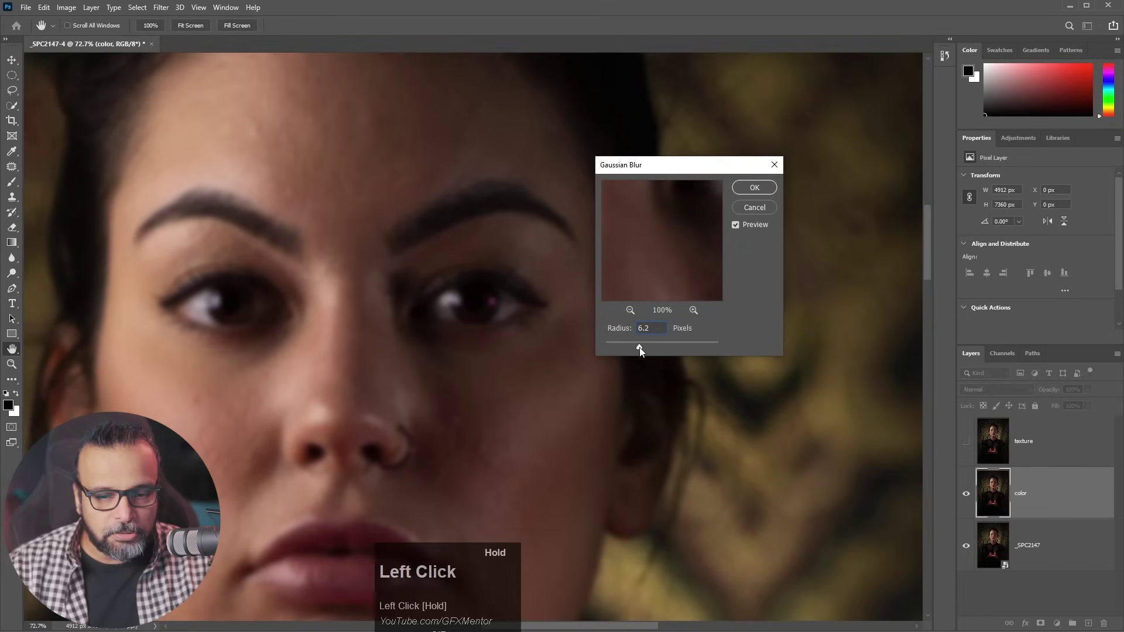
{"action": "left_click_drag", "start_coordinate": [342, 316], "coordinate": [381, 241]}
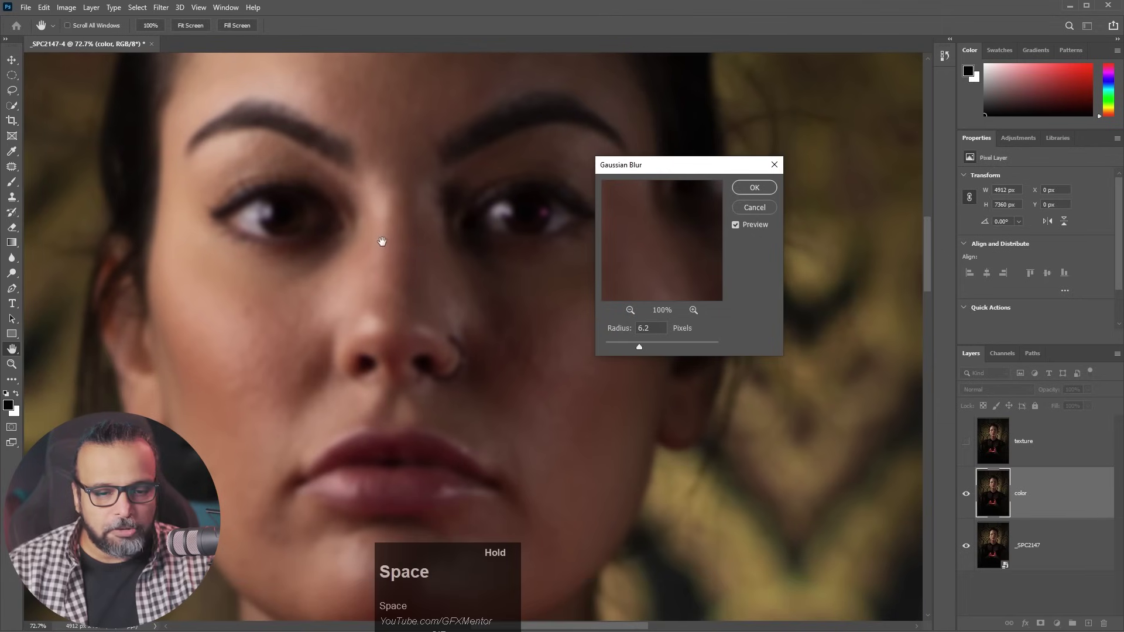
{"action": "left_click", "coordinate": [754, 188]}
- Select the texture layer, make it visible and start Apply Image on it
{"action": "left_click", "coordinate": [1027, 445]}
{"action": "left_click", "coordinate": [966, 441]}
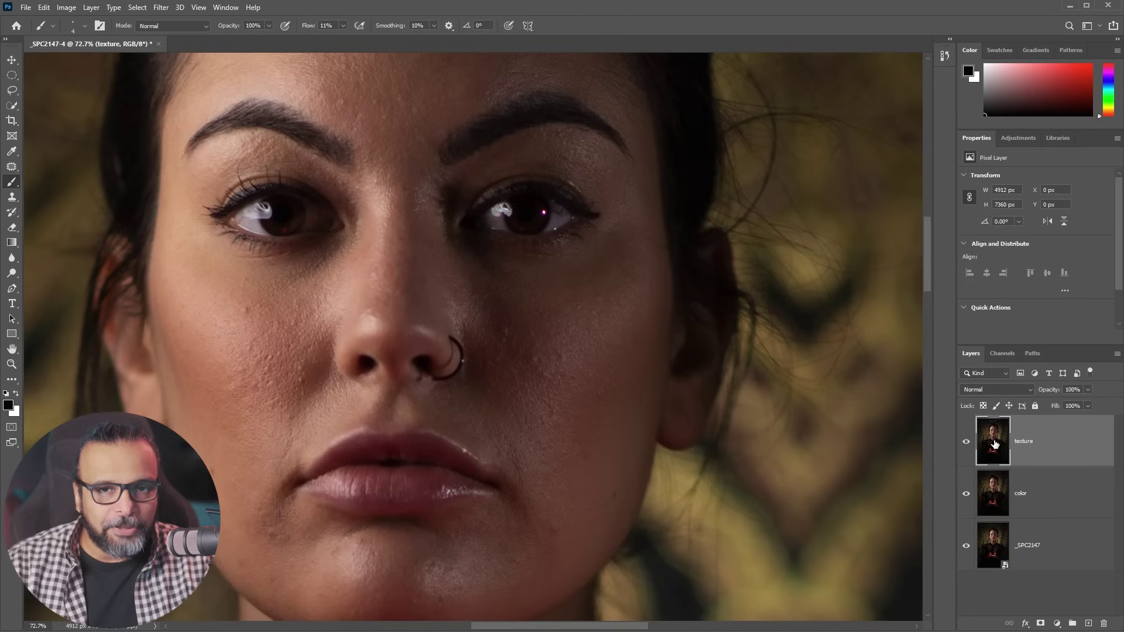
{"action": "left_click", "coordinate": [67, 7]}
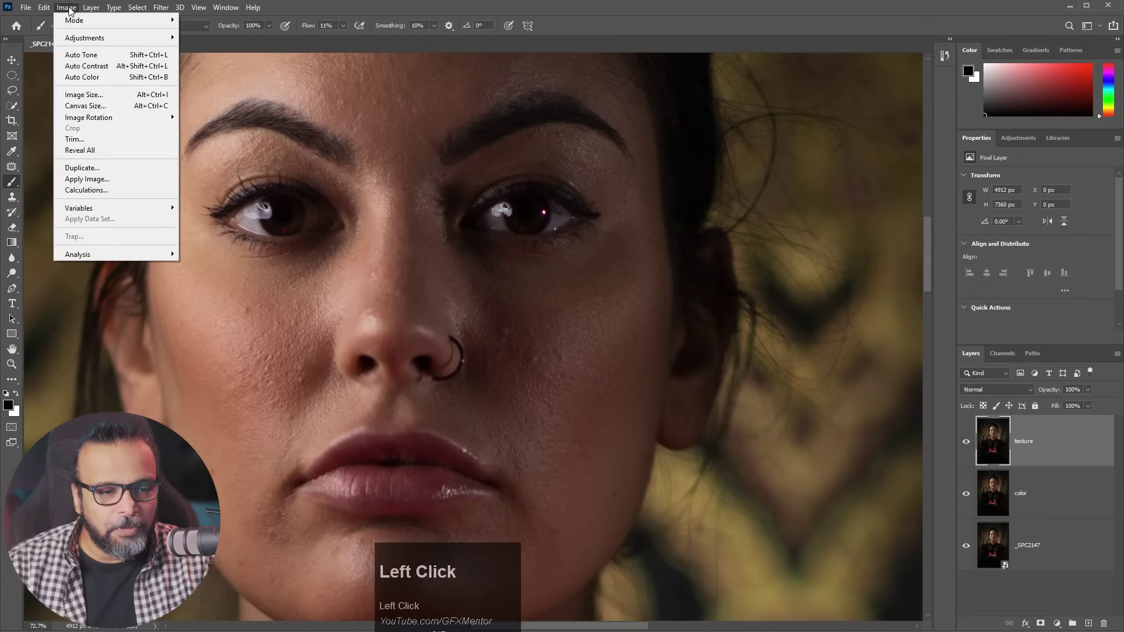
{"action": "left_click", "coordinate": [99, 182]}
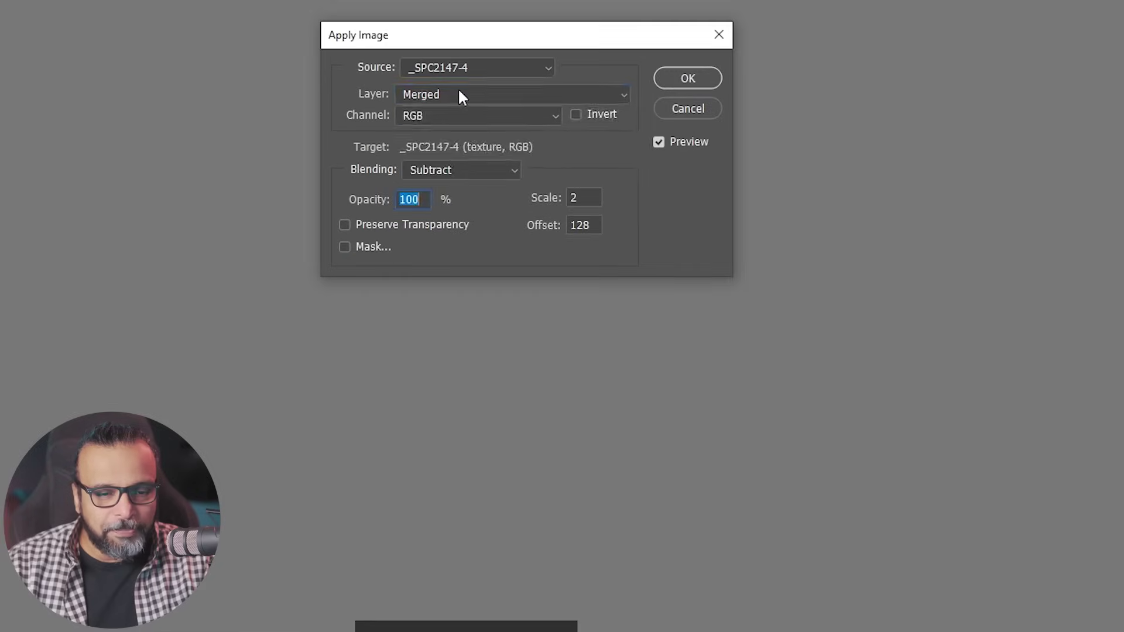
- Set the Apply Image blending to Multiply and move the dialog aside
{"action": "left_click", "coordinate": [440, 197]}
{"action": "left_click", "coordinate": [457, 111]}
{"action": "left_click", "coordinate": [432, 170]}
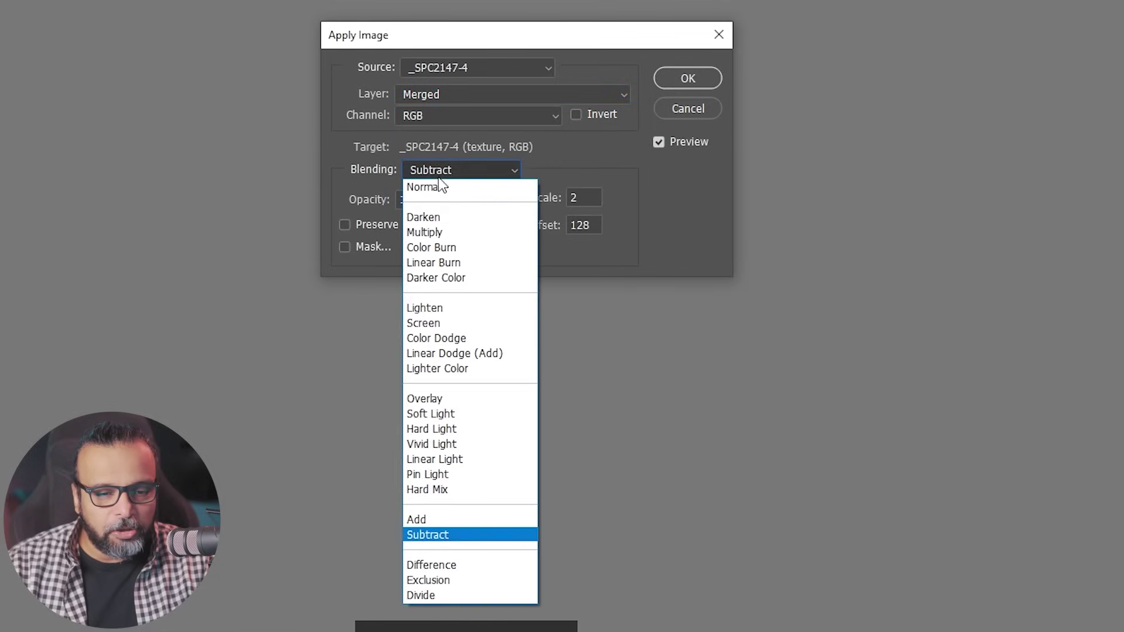
{"action": "left_click", "coordinate": [451, 231]}
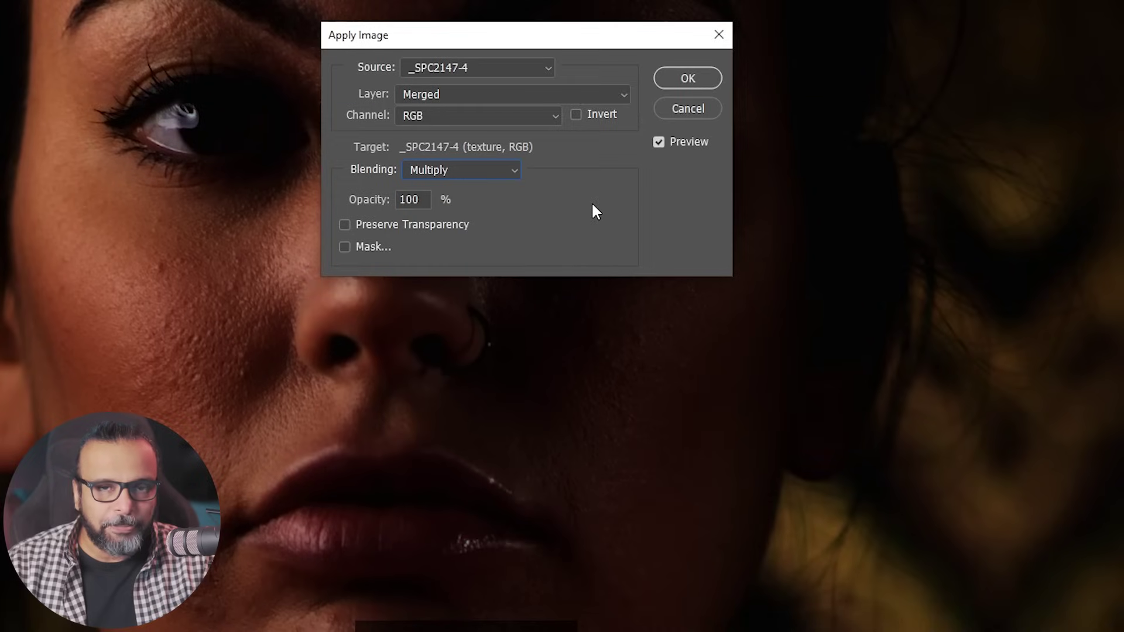
{"action": "left_click_drag", "start_coordinate": [425, 36], "coordinate": [374, 26]}
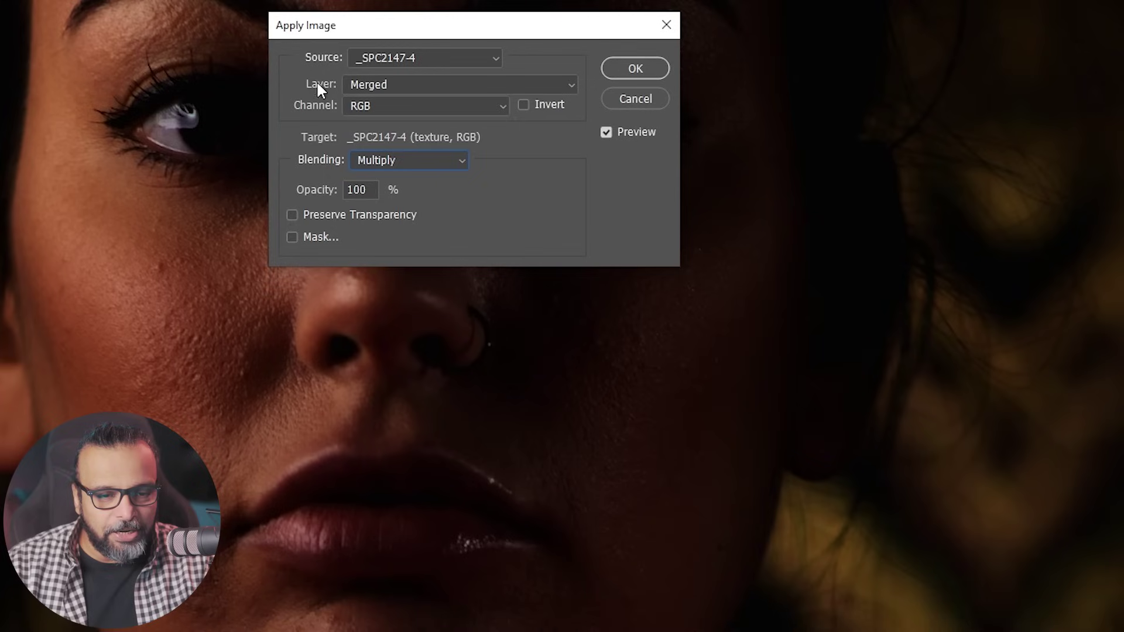
- Set the Apply Image source layer to color and the blending to Subtract
{"action": "left_click", "coordinate": [388, 84]}
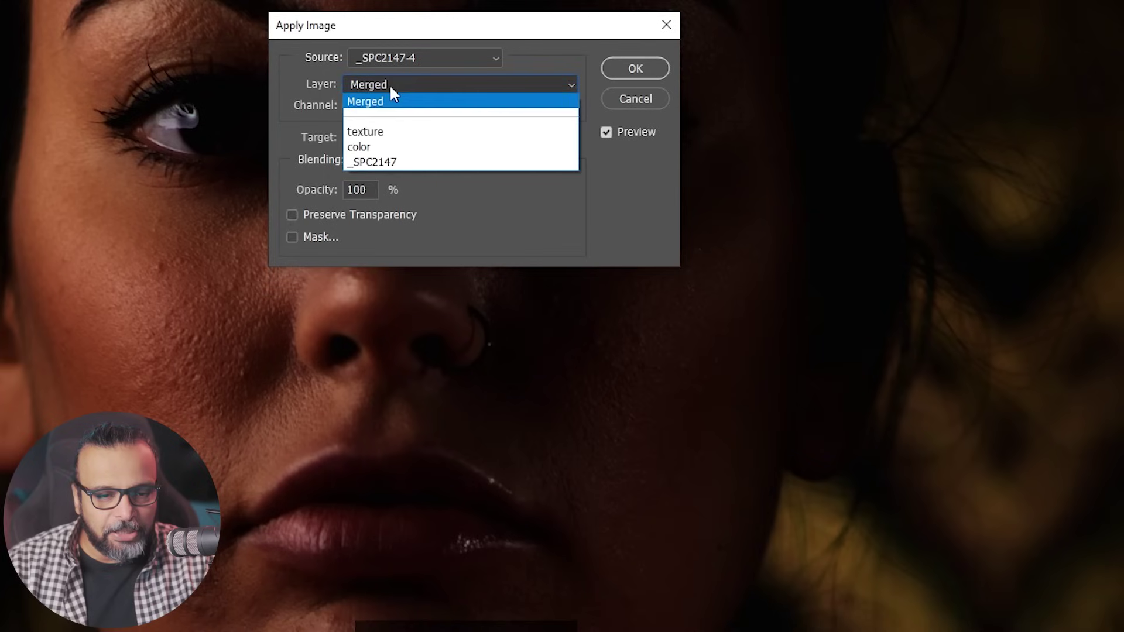
{"action": "left_click", "coordinate": [377, 148]}
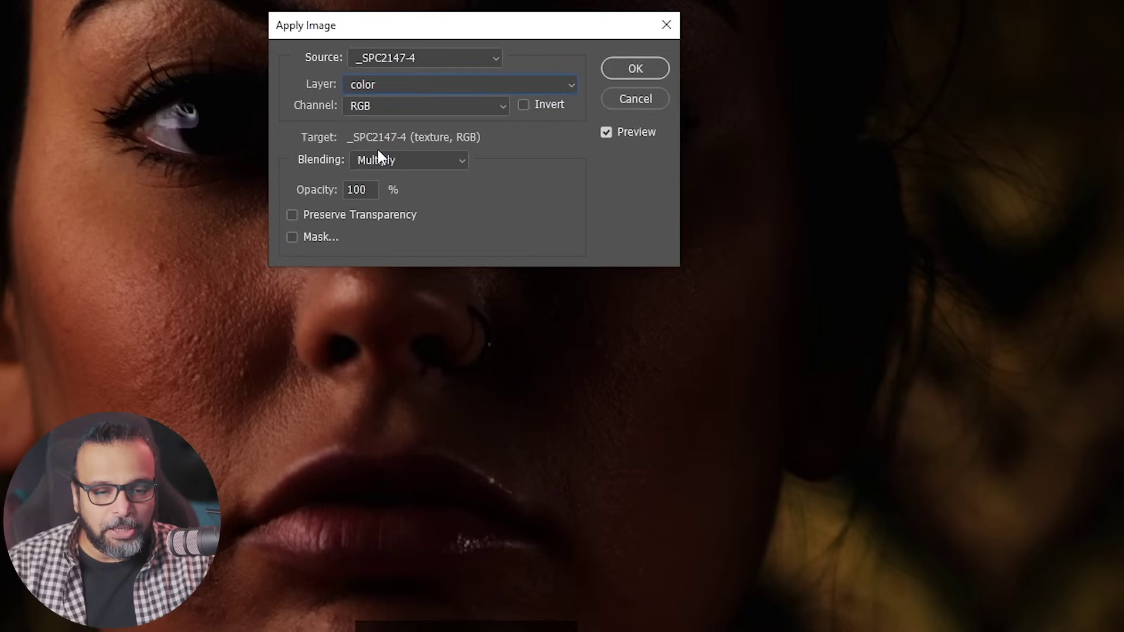
{"action": "left_click", "coordinate": [396, 162]}
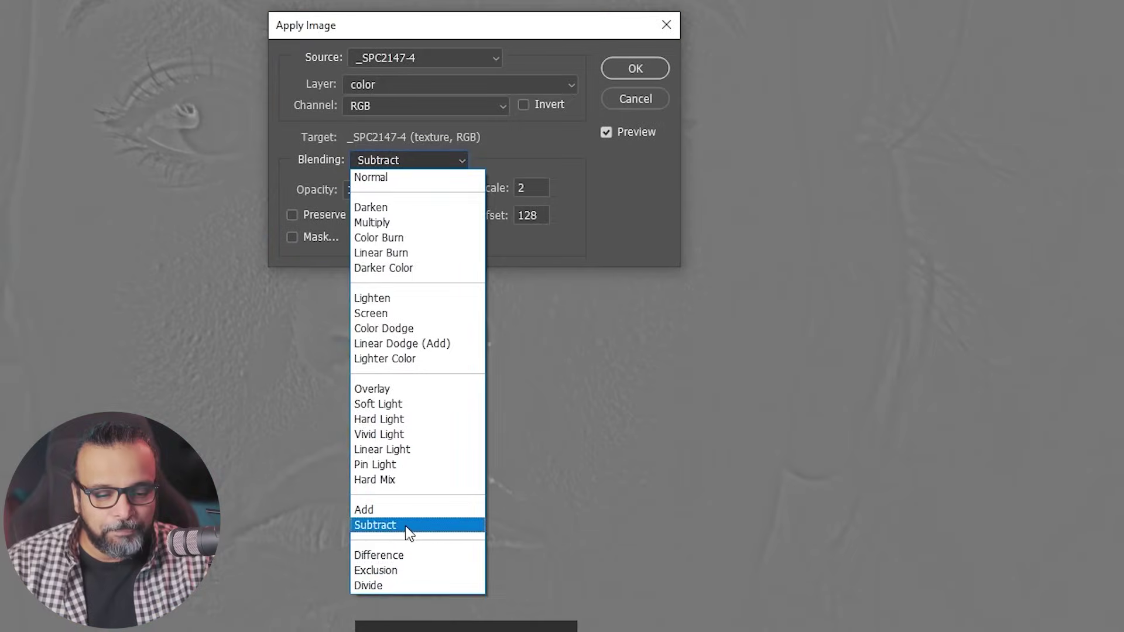
{"action": "left_click", "coordinate": [408, 525]}
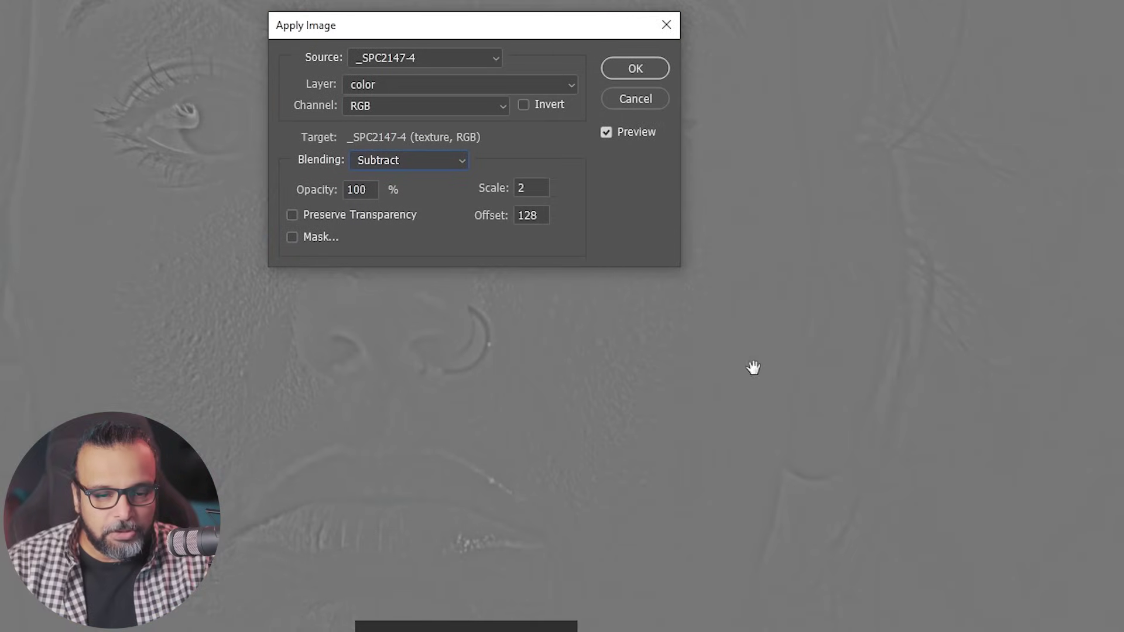
- Try a scale of 1 and an offset of 0 for the Subtract blending
{"action": "key", "text": "Tab"}
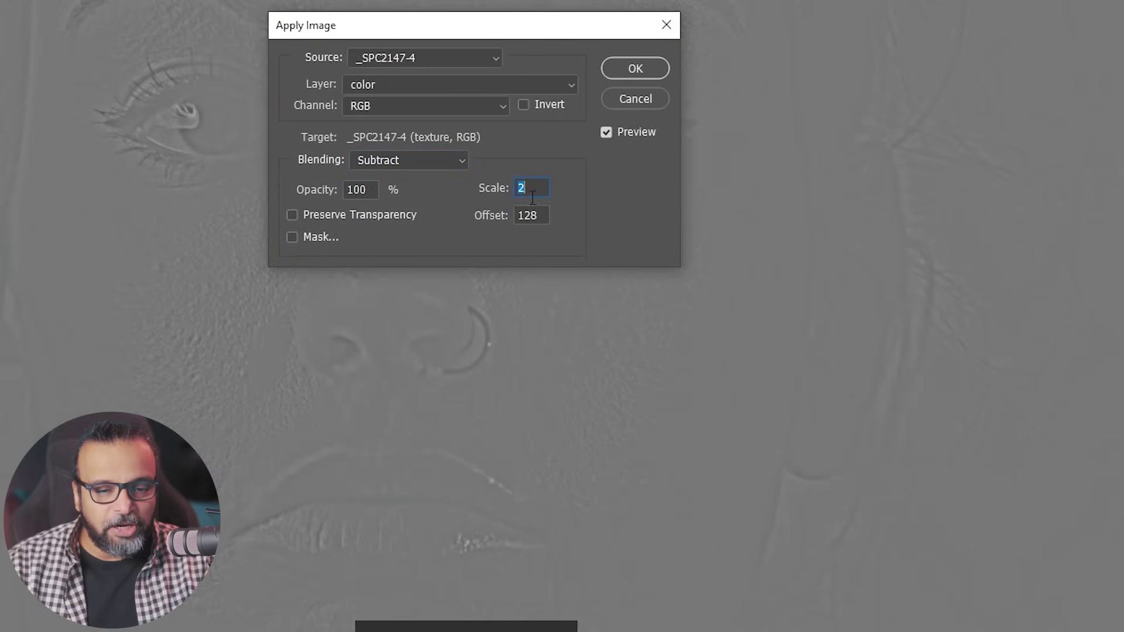
{"action": "type", "text": "1"}
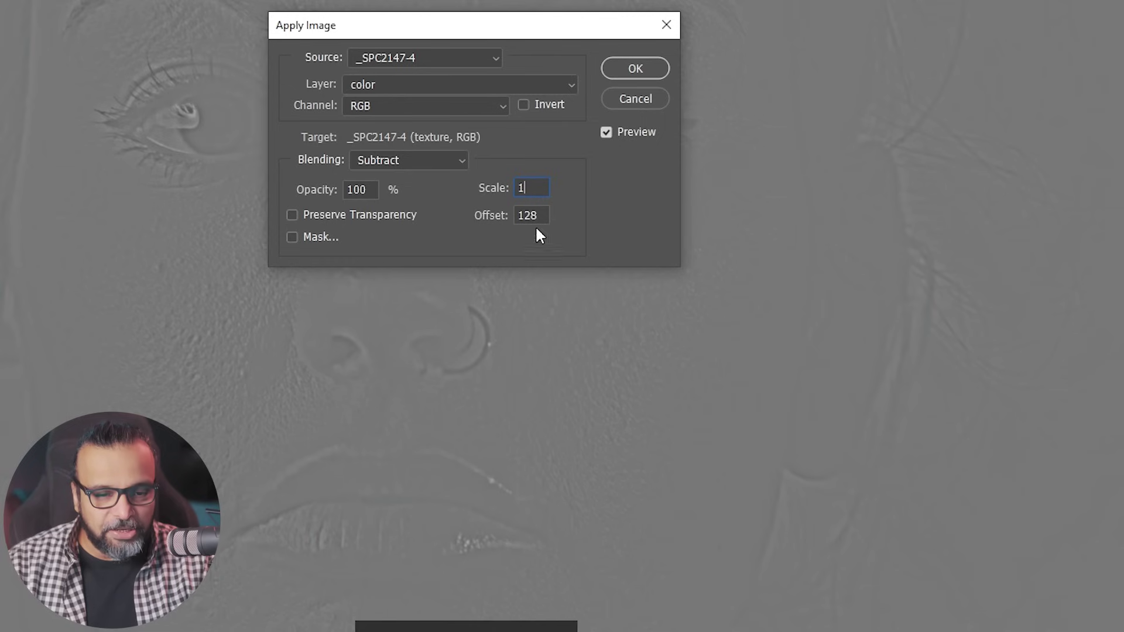
{"action": "key", "text": "Tab"}
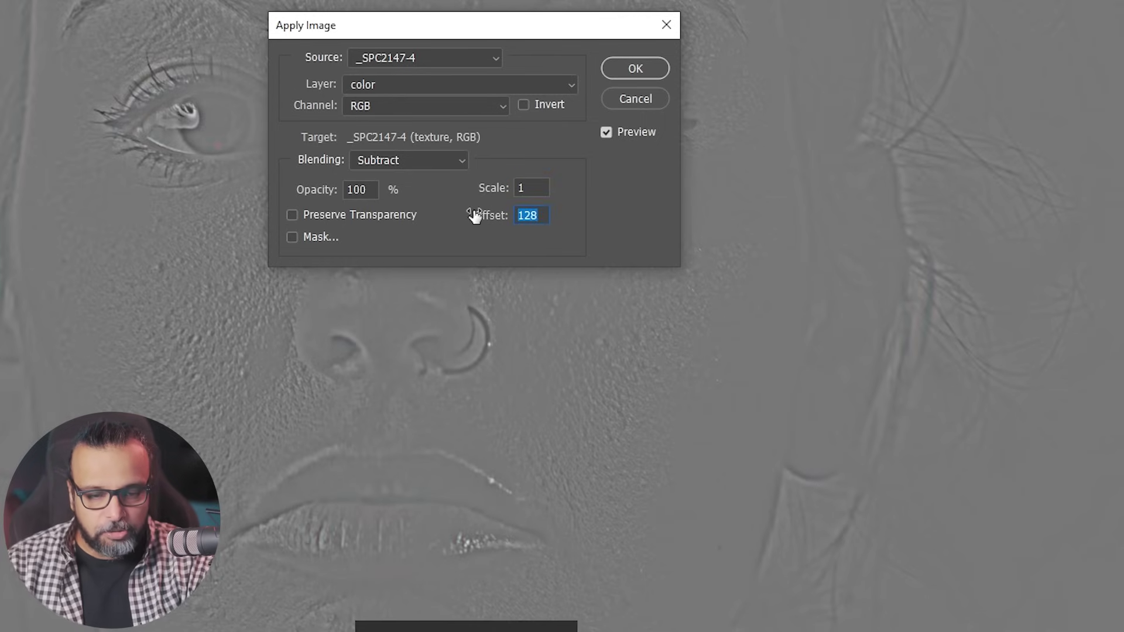
{"action": "type", "text": "0"}
{"action": "left_click", "coordinate": [542, 187]}
{"action": "left_click_drag", "start_coordinate": [422, 26], "coordinate": [386, 60]}
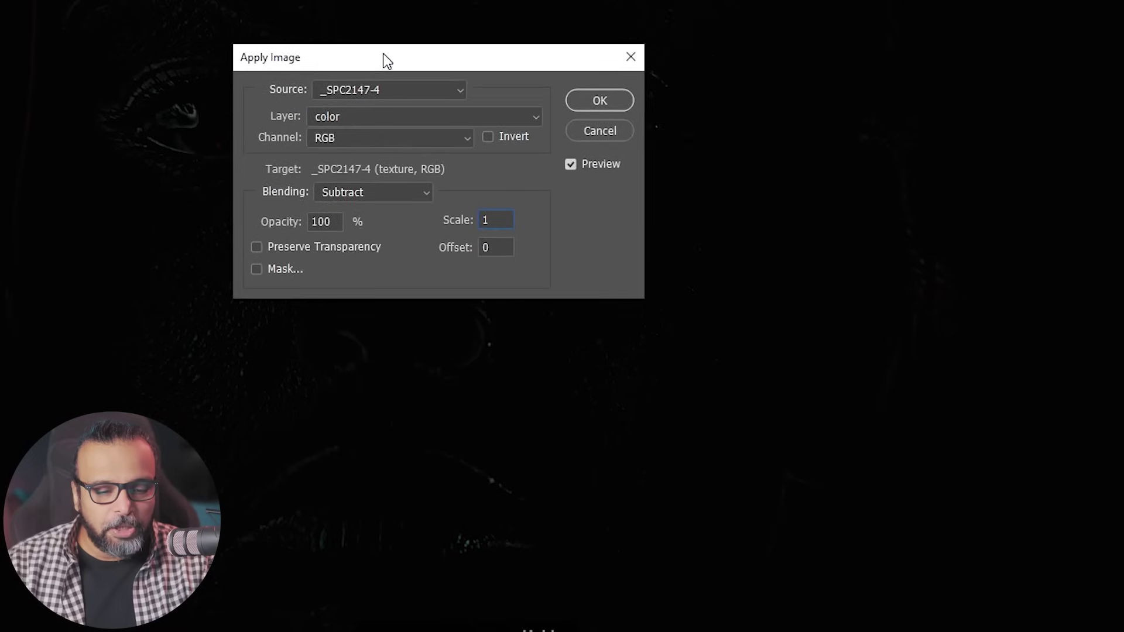
- Set the scale to 2 and the offset to 128, and apply the image to the texture layer
{"action": "double_click", "coordinate": [499, 223]}
{"action": "type", "text": "2"}
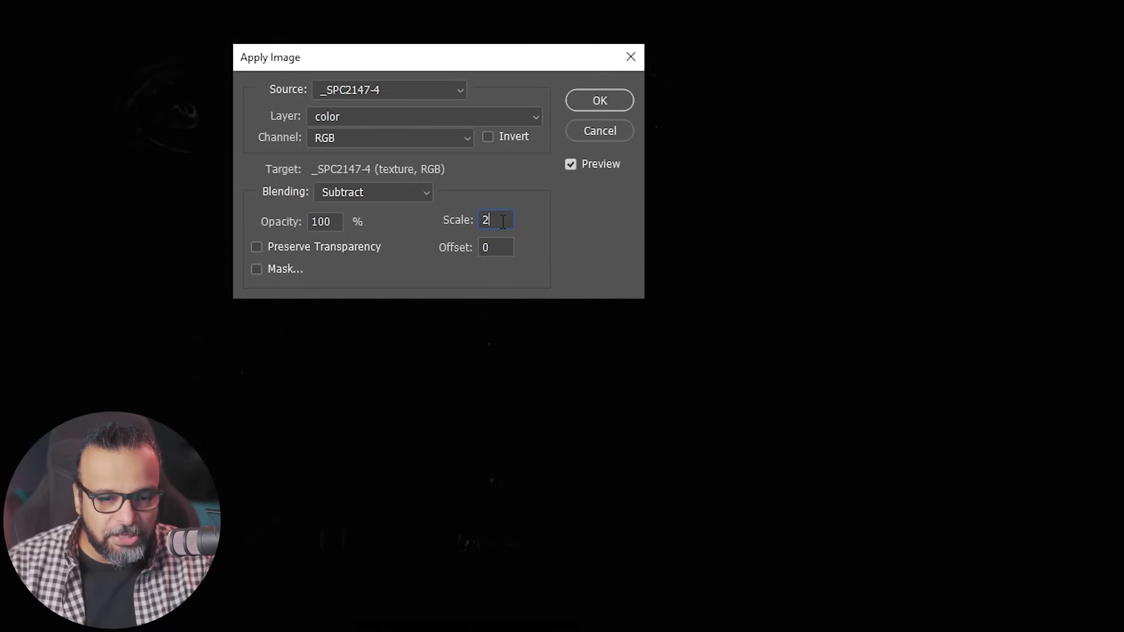
{"action": "double_click", "coordinate": [498, 248]}
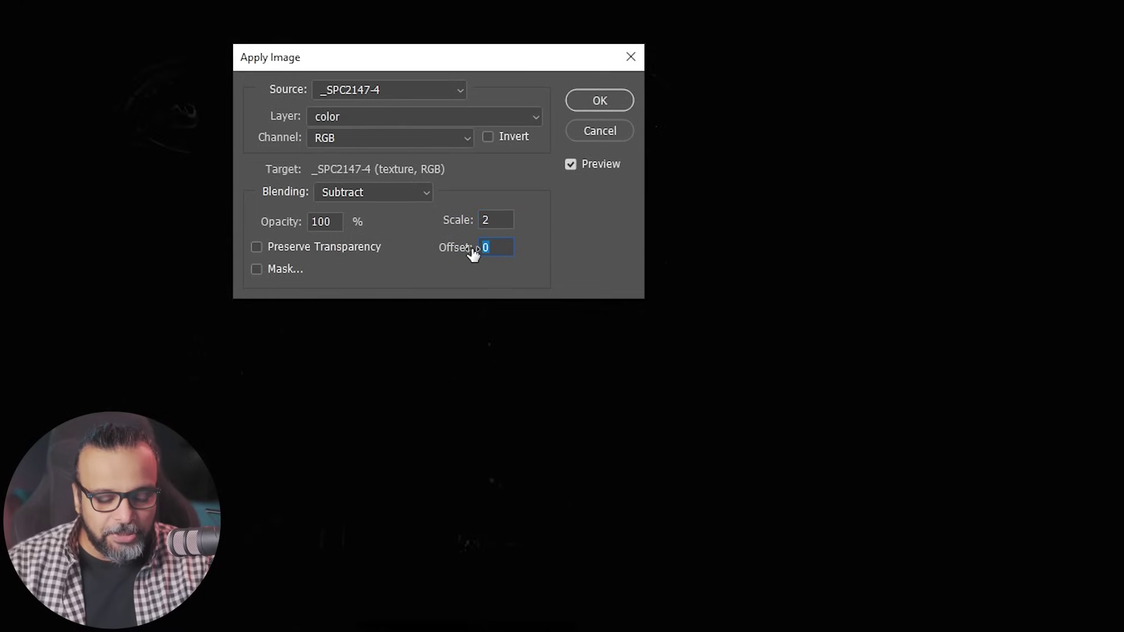
{"action": "type", "text": "128"}
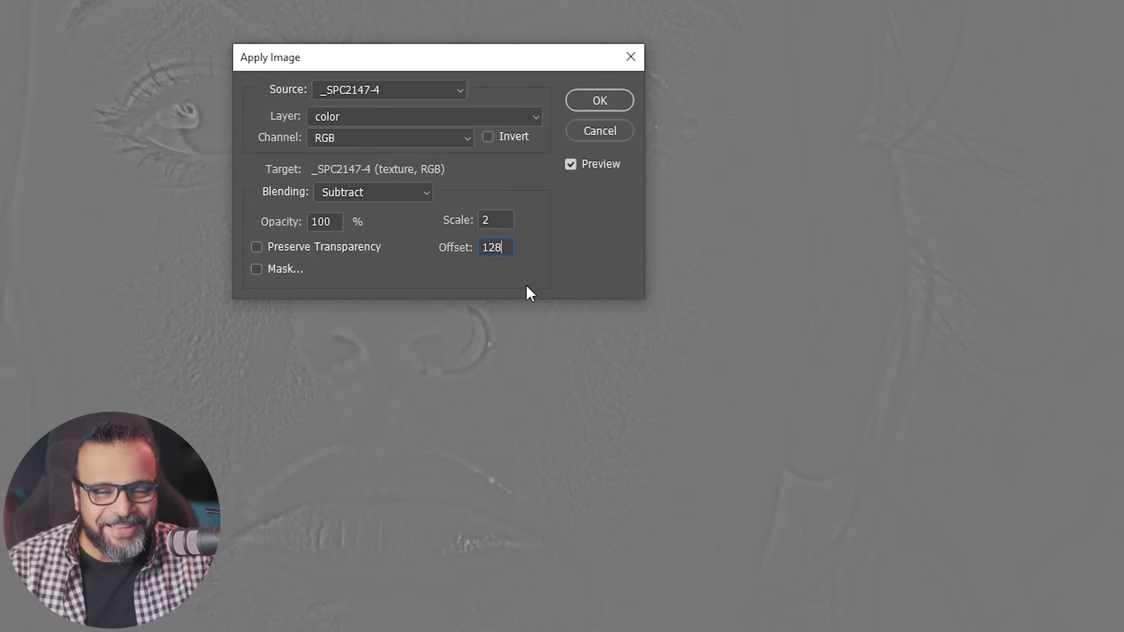
{"action": "left_click", "coordinate": [582, 101]}
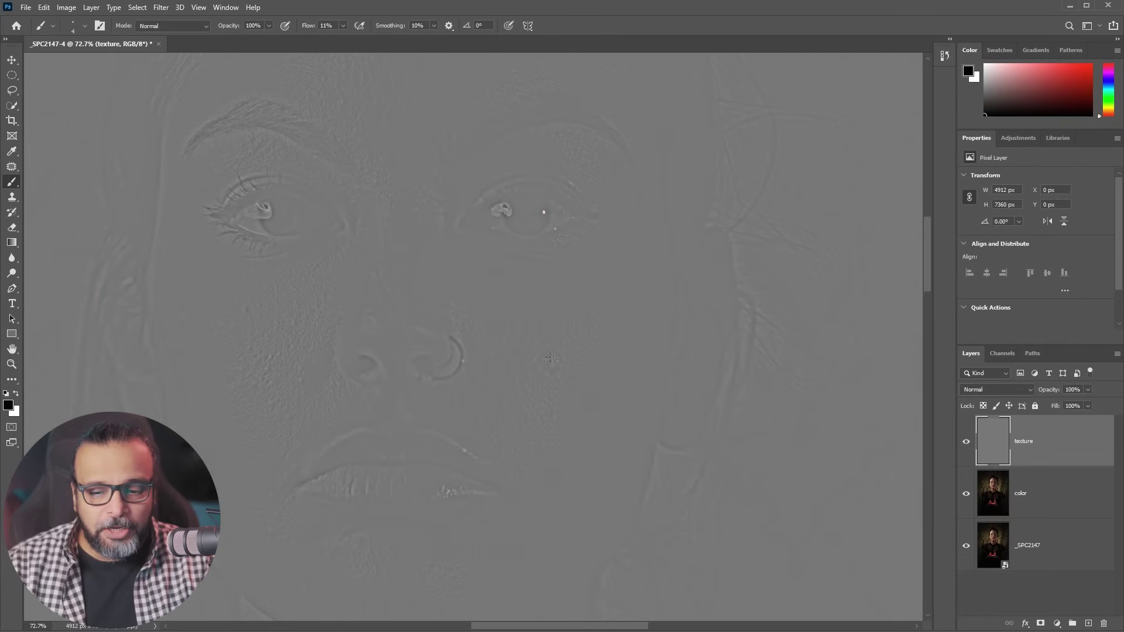
- Set the texture layer's blend mode to Linear Light, toggling its visibility to check the effect
{"action": "left_click", "coordinate": [968, 443]}
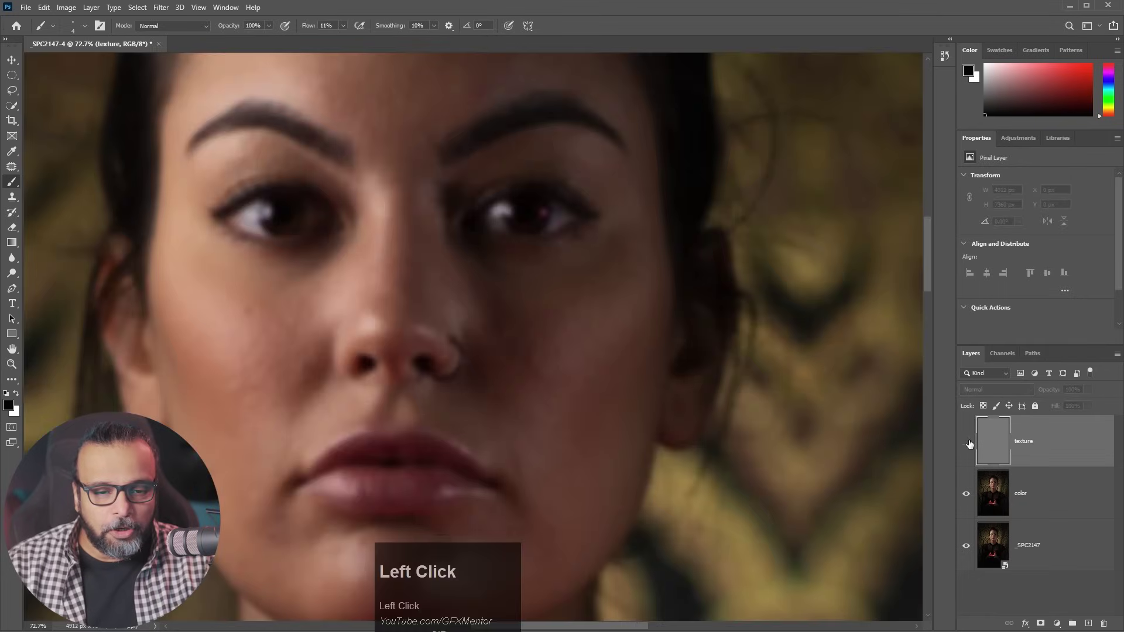
{"action": "left_click", "coordinate": [967, 443]}
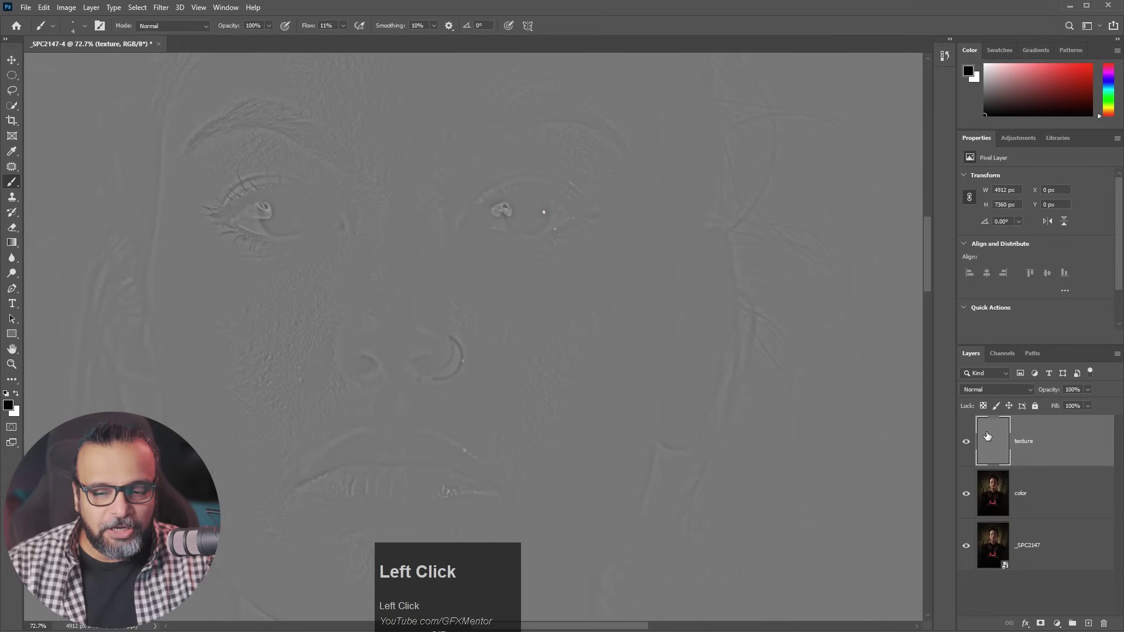
{"action": "left_click", "coordinate": [986, 389]}
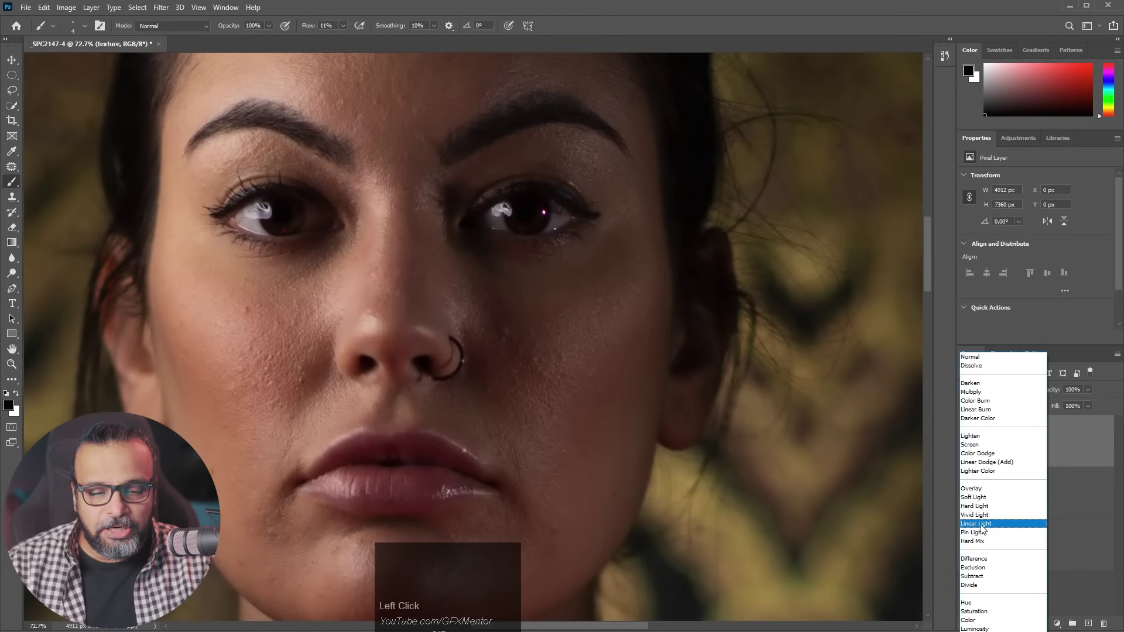
{"action": "left_click", "coordinate": [981, 525]}
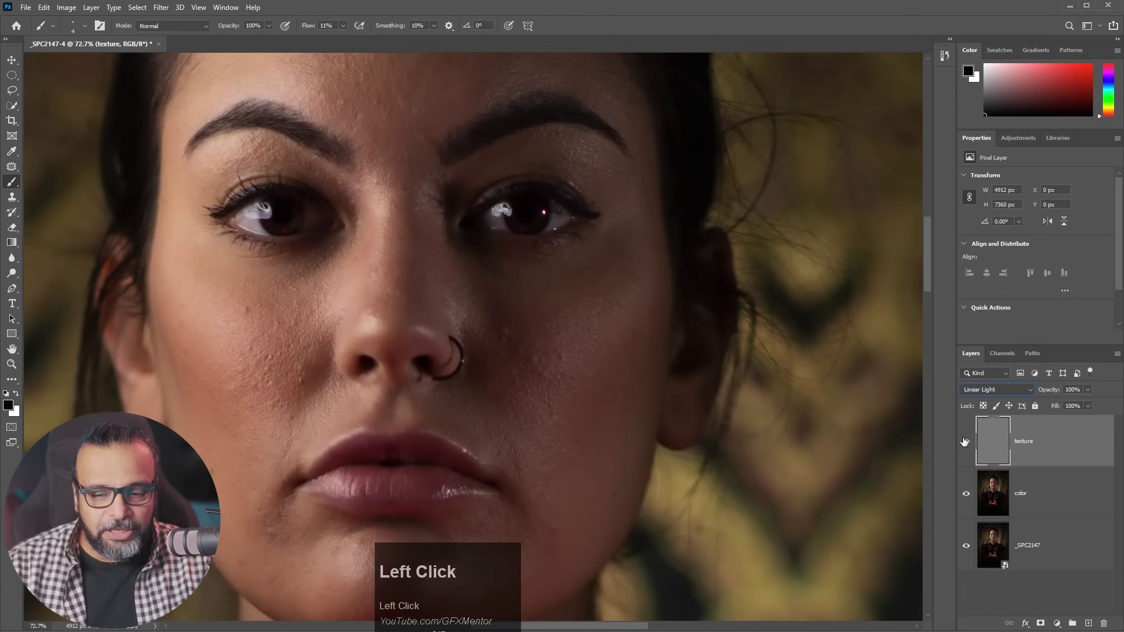
{"action": "mouse_move", "coordinate": [966, 445]}
{"action": "left_mouse_down"}
{"action": "mouse_move", "coordinate": [966, 495]}
{"action": "mouse_move", "coordinate": [967, 446]}
{"action": "left_mouse_up"}
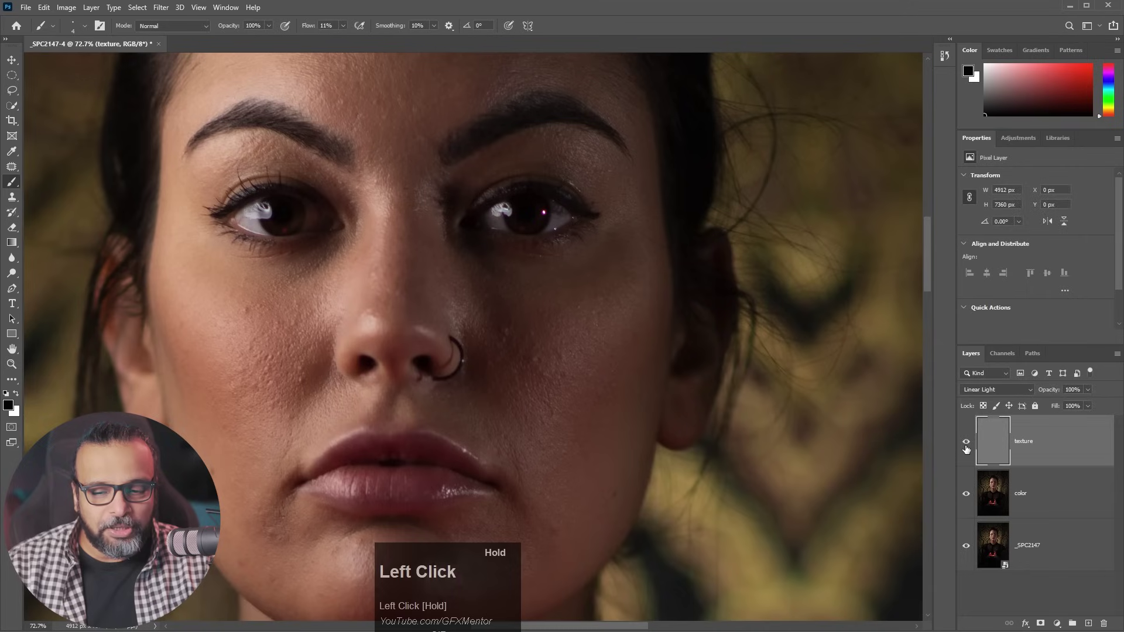
- Group the texture and color layers and name the group FS
{"action": "left_click", "coordinate": [1033, 495], "text": "shift"}
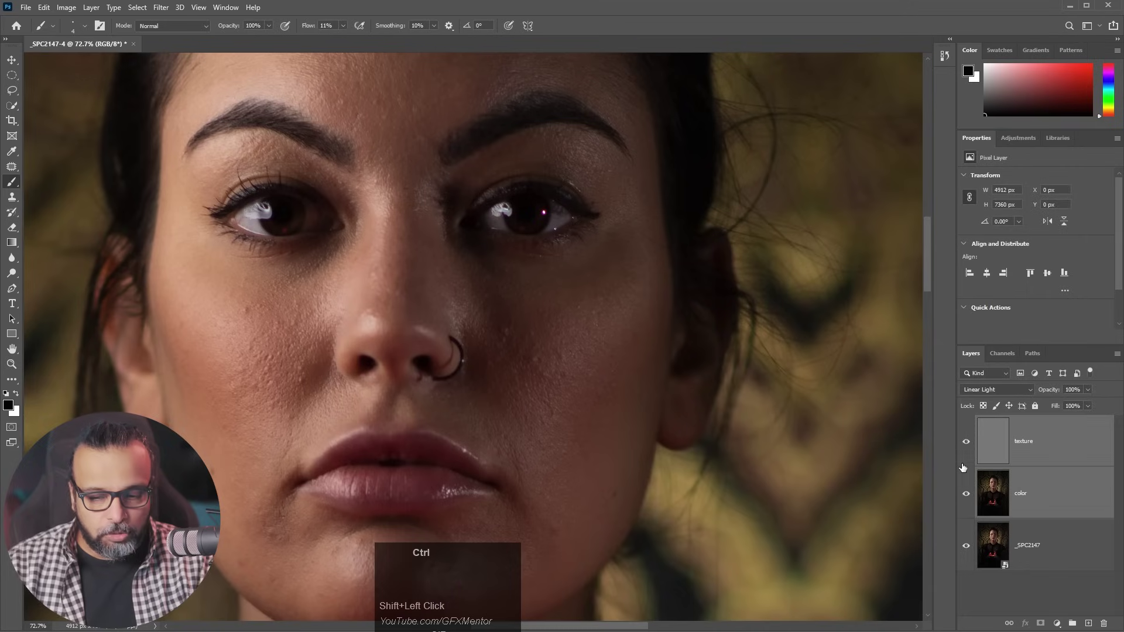
{"action": "key", "text": "ctrl+g"}
{"action": "double_click", "coordinate": [1017, 423]}
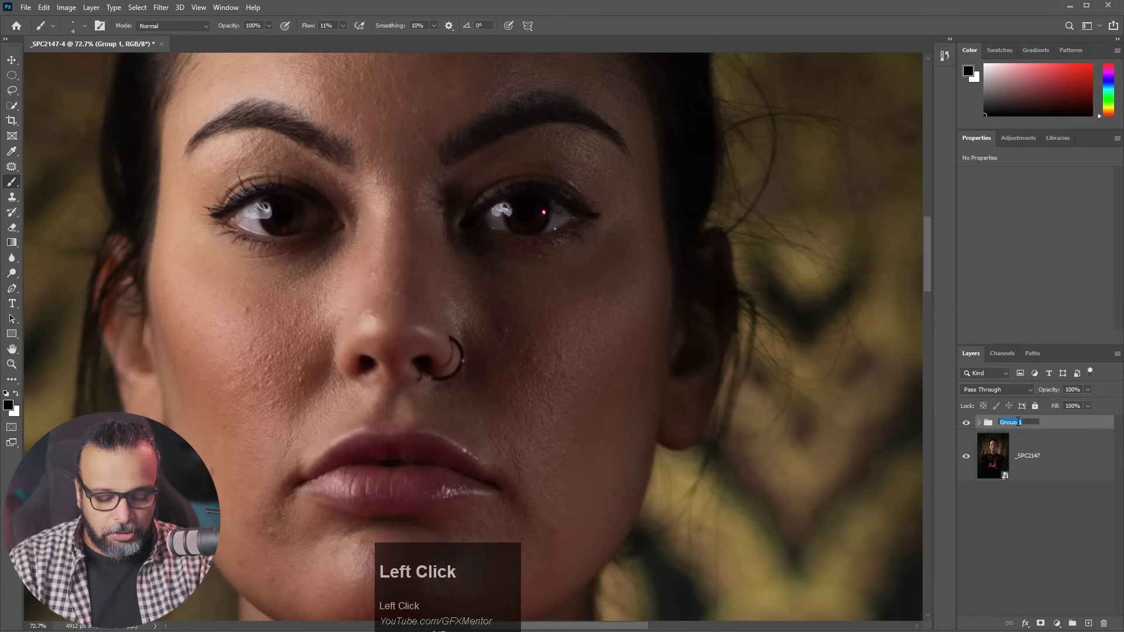
{"action": "type", "text": "FS"}
{"action": "key", "text": "Return"}
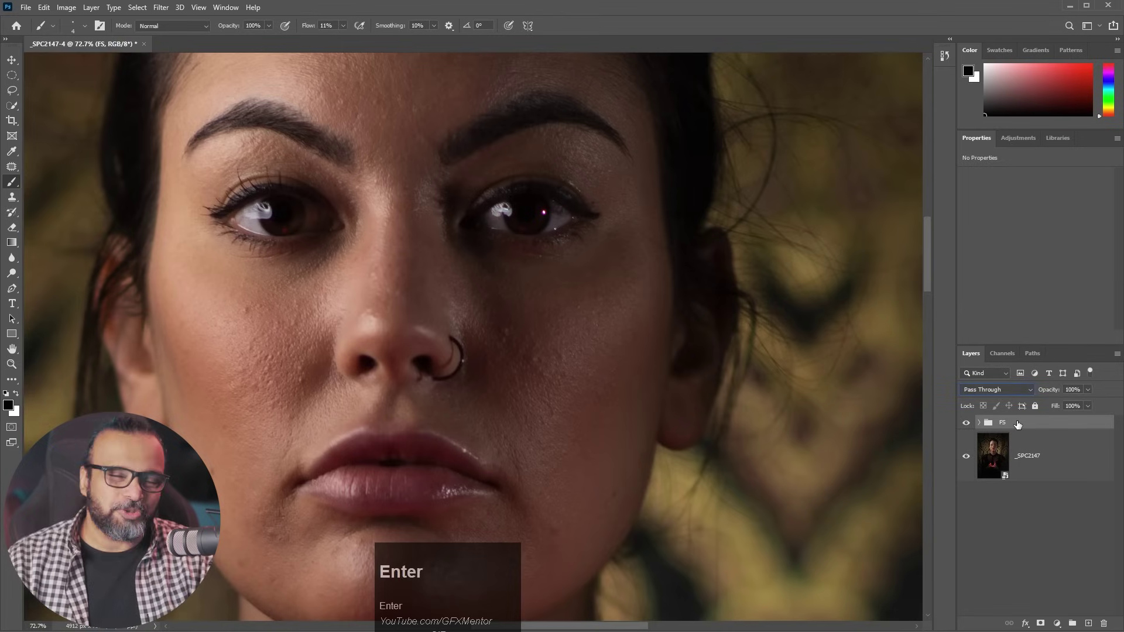
- Expand the FS group and toggle the texture and color layers to compare what each contributes to the portrait
{"action": "left_click", "coordinate": [979, 422]}
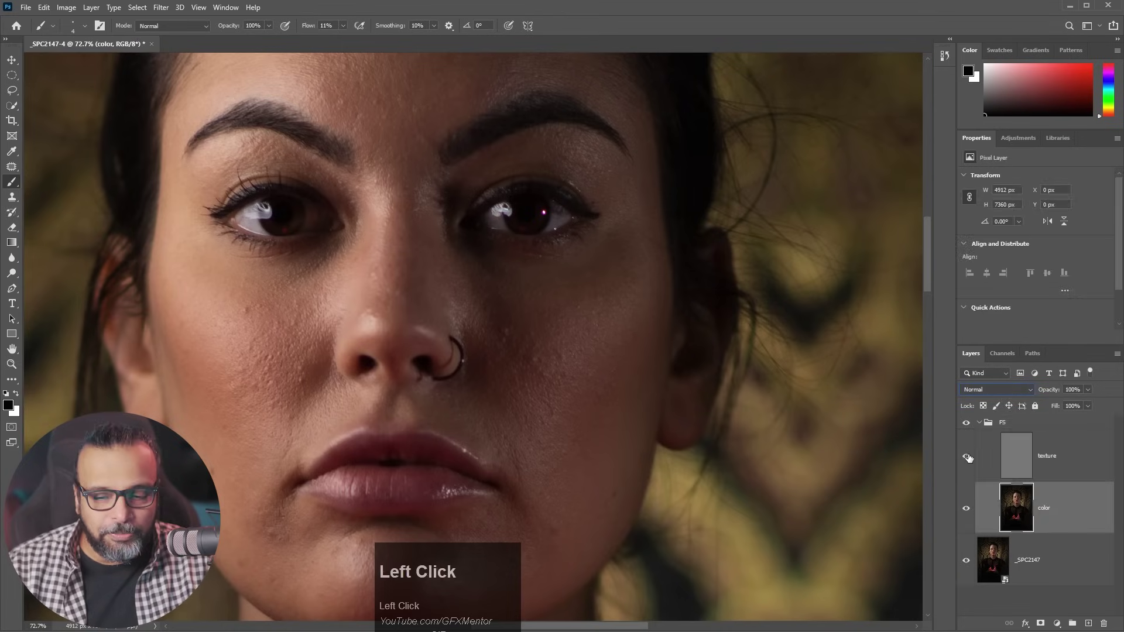
{"action": "left_click", "coordinate": [966, 457]}
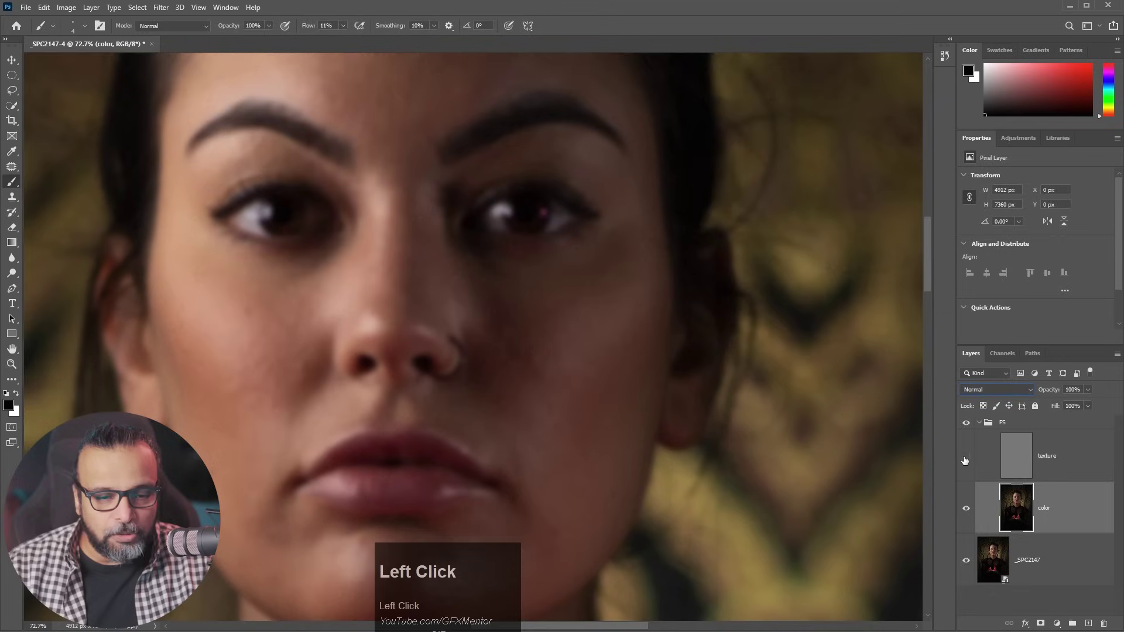
{"action": "left_click", "coordinate": [965, 457]}
{"action": "left_click", "coordinate": [1012, 456]}
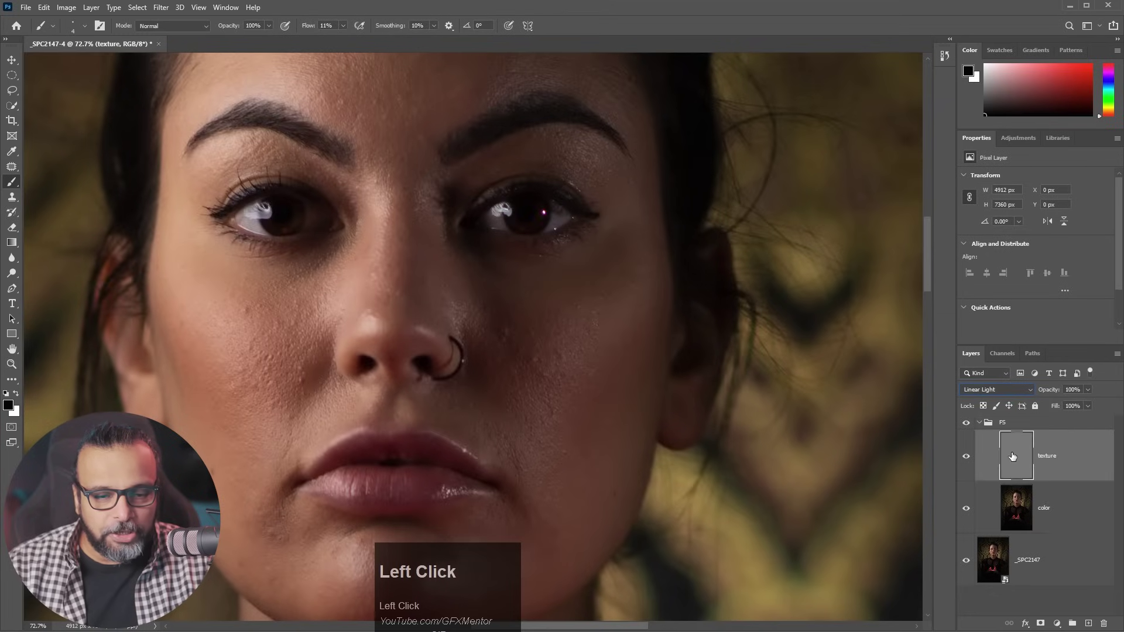
{"action": "left_click", "coordinate": [965, 508]}
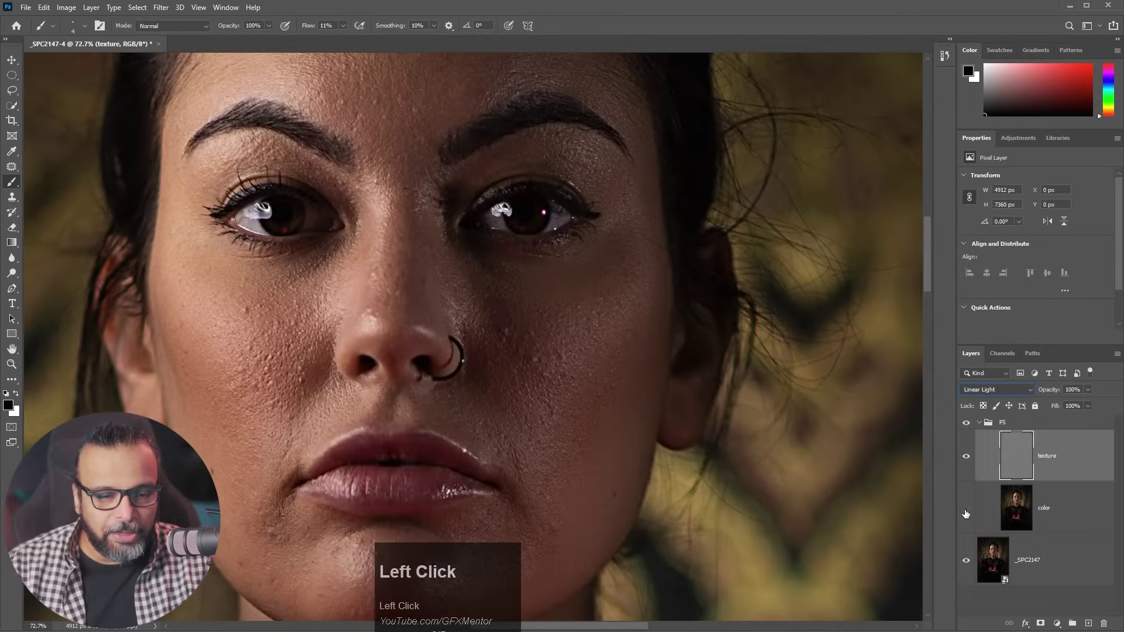
{"action": "left_click", "coordinate": [966, 508]}
{"action": "left_click", "coordinate": [967, 461]}
{"action": "left_click", "coordinate": [968, 462]}
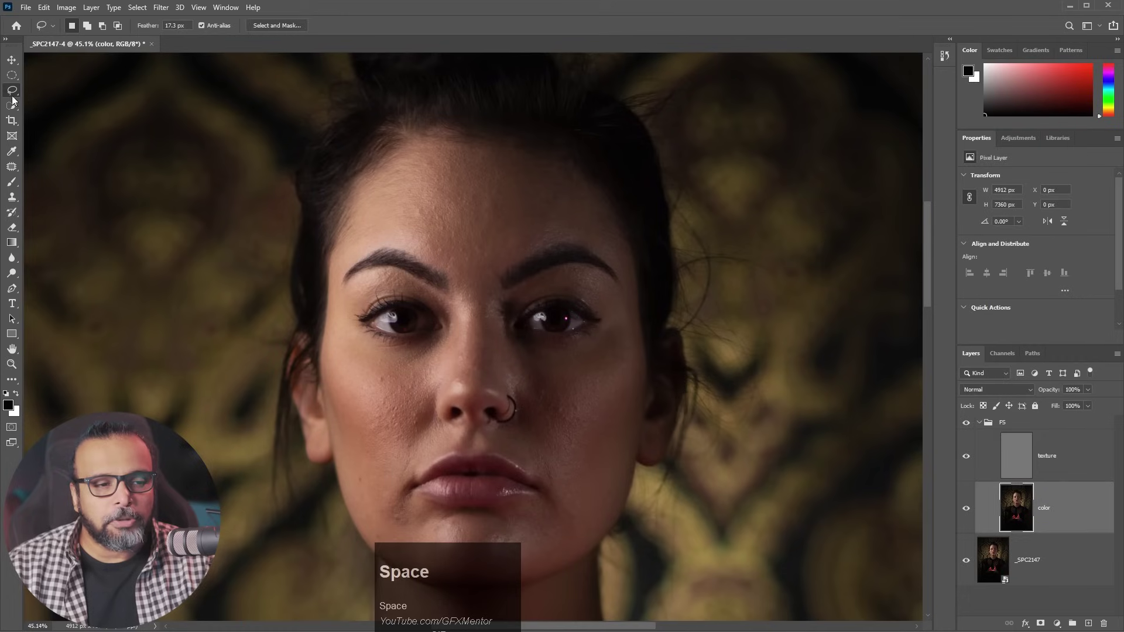
- Choose the Lasso tool and set its feather to 15 px
{"action": "left_click", "coordinate": [13, 94]}
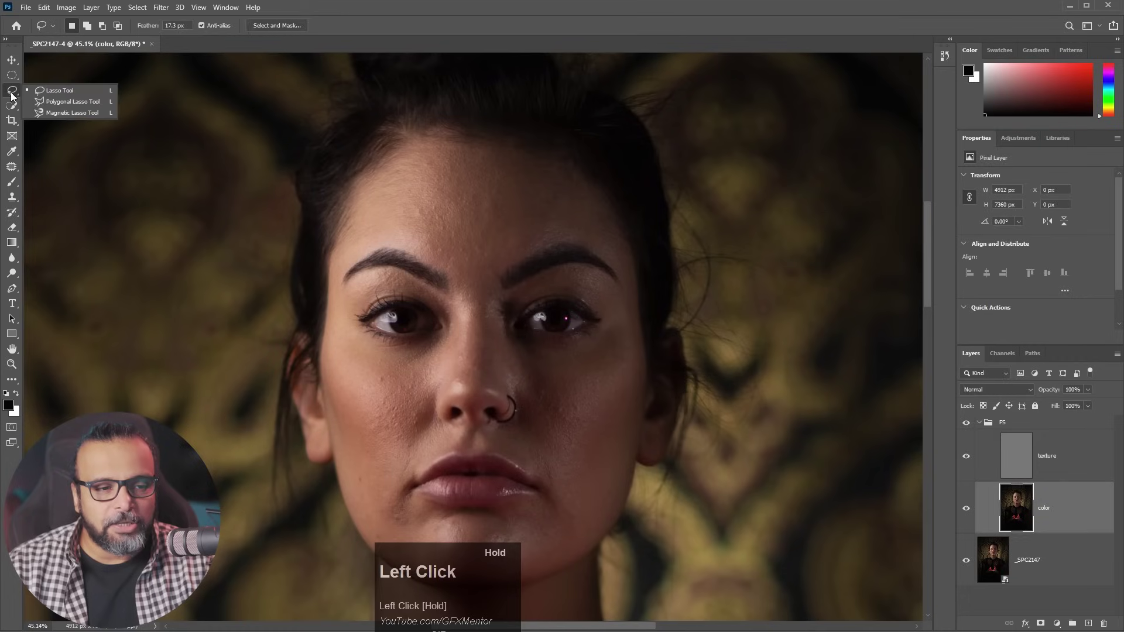
{"action": "left_click", "coordinate": [53, 88]}
{"action": "left_click", "coordinate": [185, 26]}
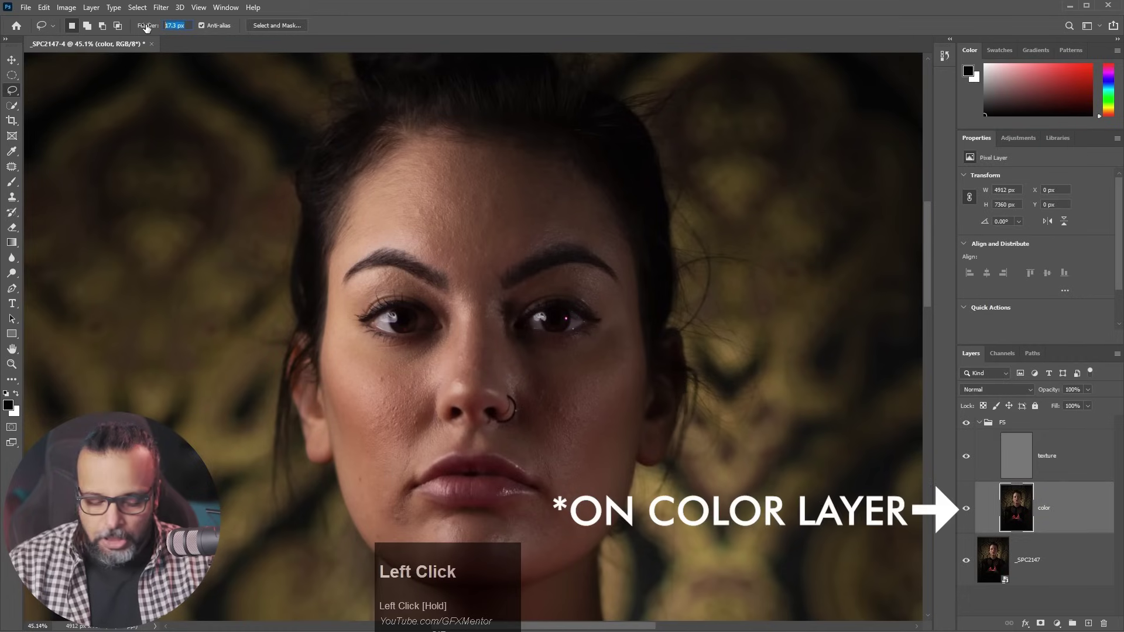
{"action": "type", "text": "15"}
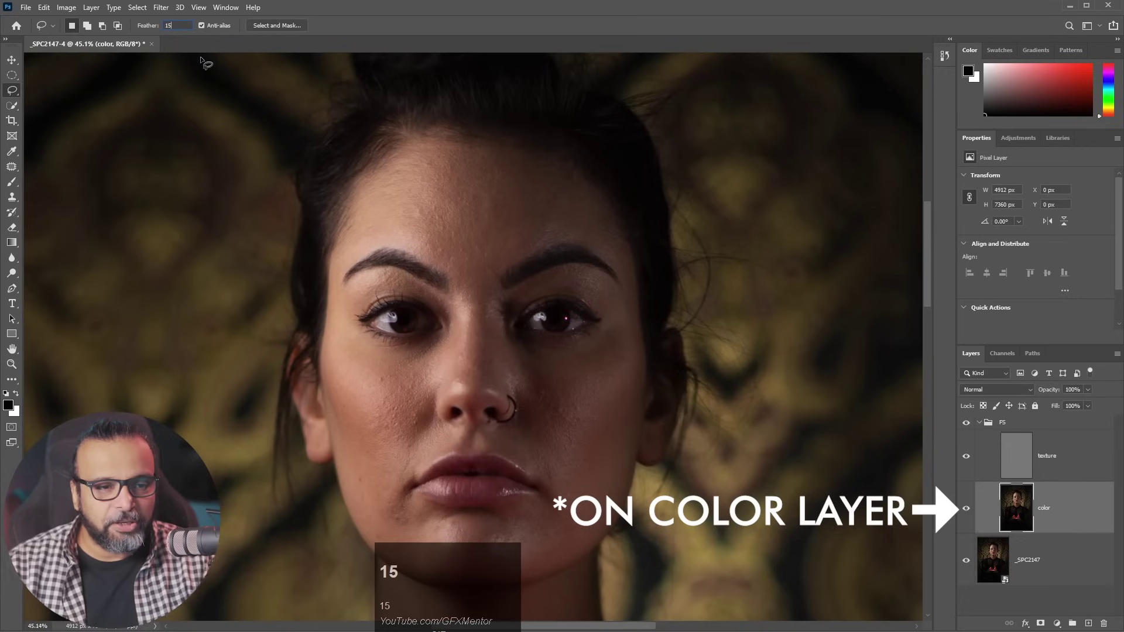
{"action": "left_click", "coordinate": [167, 51]}
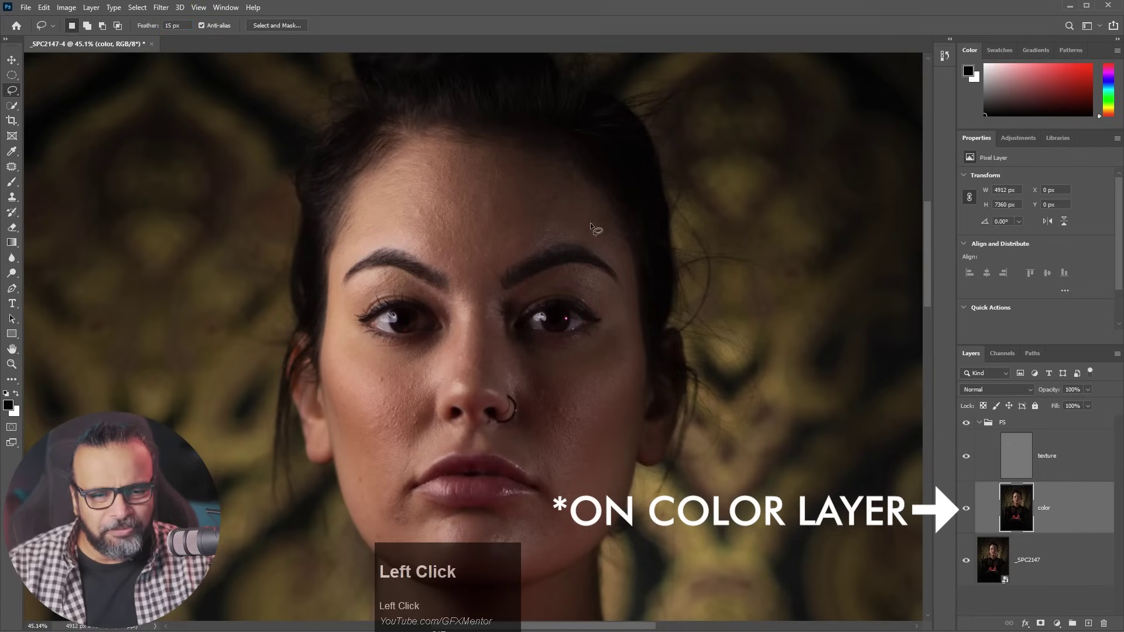
- Lasso a rounded area of the central forehead just above and between the eyebrows on the color layer
{"action": "scroll", "coordinate": [446, 199], "scroll_direction": "up", "scroll_amount": 4, "text": "alt"}
{"action": "scroll", "coordinate": [446, 201], "scroll_direction": "down", "scroll_amount": 2, "text": "alt"}
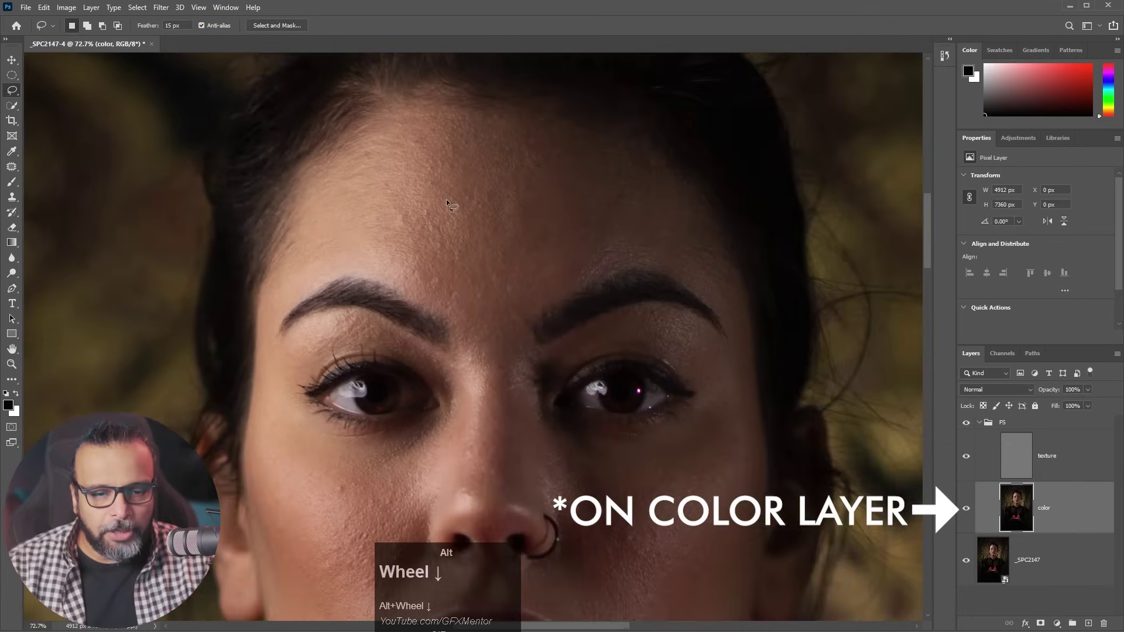
{"action": "left_click_drag", "start_coordinate": [518, 294], "coordinate": [453, 310]}
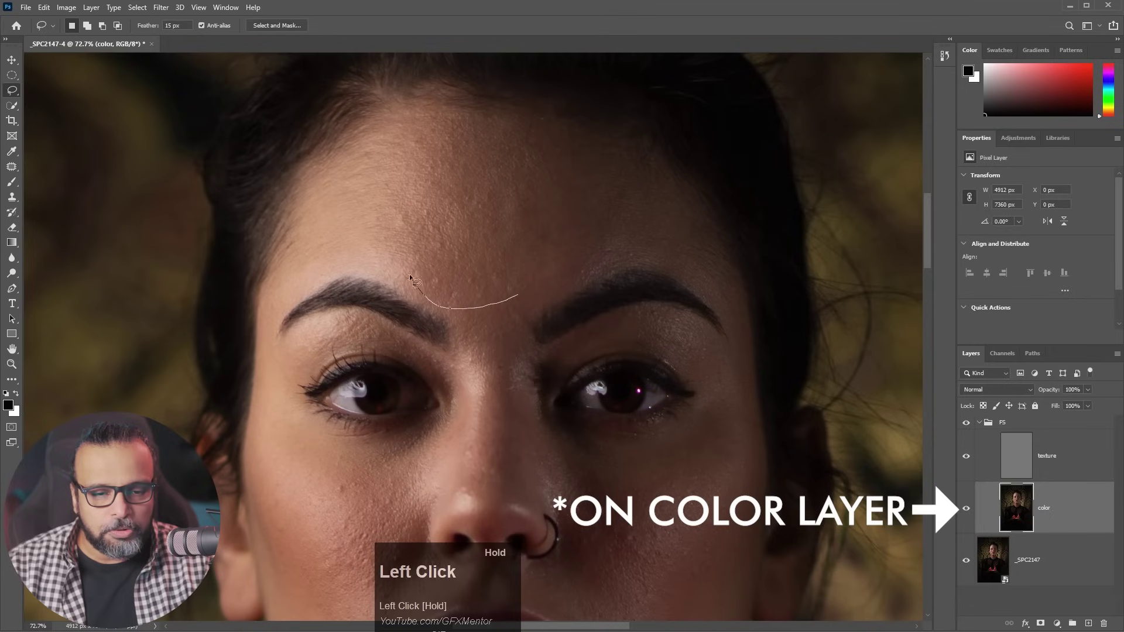
{"action": "mouse_move", "coordinate": [404, 211]}
{"action": "left_mouse_down"}
{"action": "mouse_move", "coordinate": [418, 189]}
{"action": "mouse_move", "coordinate": [455, 174]}
{"action": "mouse_move", "coordinate": [522, 164]}
{"action": "left_mouse_up"}
{"action": "mouse_move", "coordinate": [557, 216]}
{"action": "left_mouse_down"}
{"action": "mouse_move", "coordinate": [549, 272]}
{"action": "mouse_move", "coordinate": [508, 296]}
{"action": "left_mouse_up"}
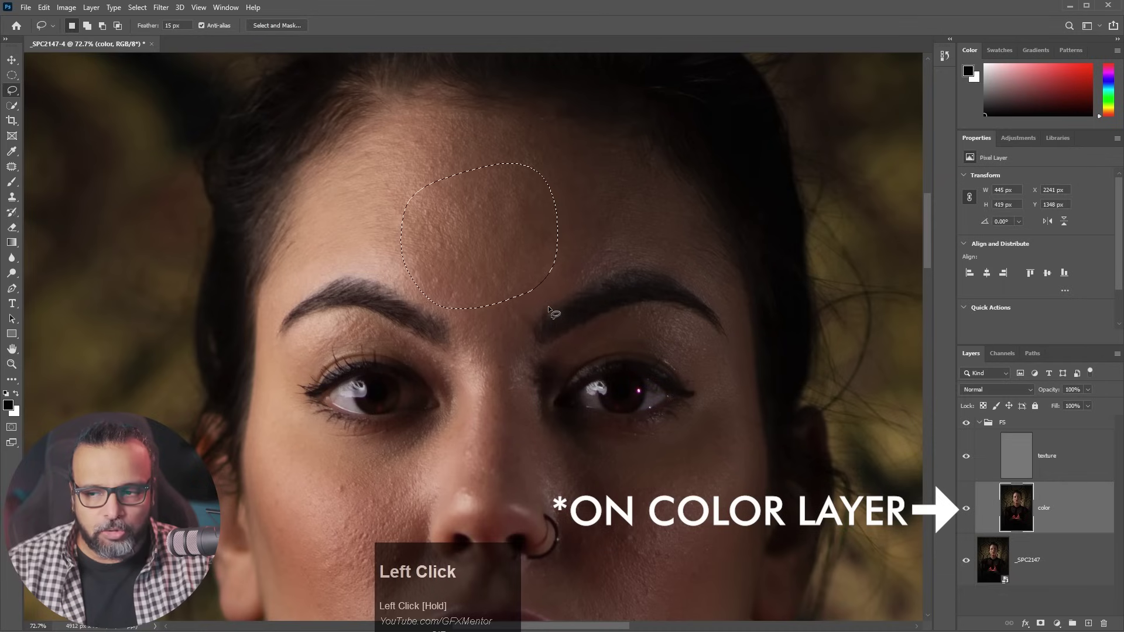
- Apply a Gaussian Blur with a 38.7 px radius to the selected central forehead skin
{"action": "left_click", "coordinate": [160, 7]}
{"action": "left_click_drag", "start_coordinate": [202, 162], "coordinate": [351, 202]}
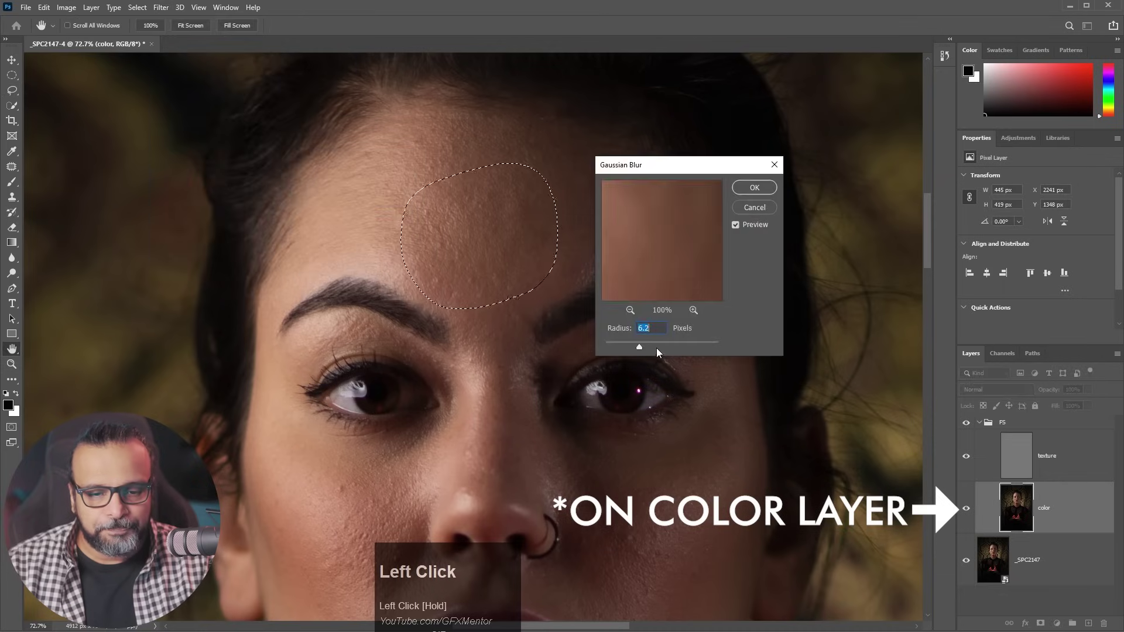
{"action": "left_click_drag", "start_coordinate": [641, 346], "coordinate": [663, 346]}
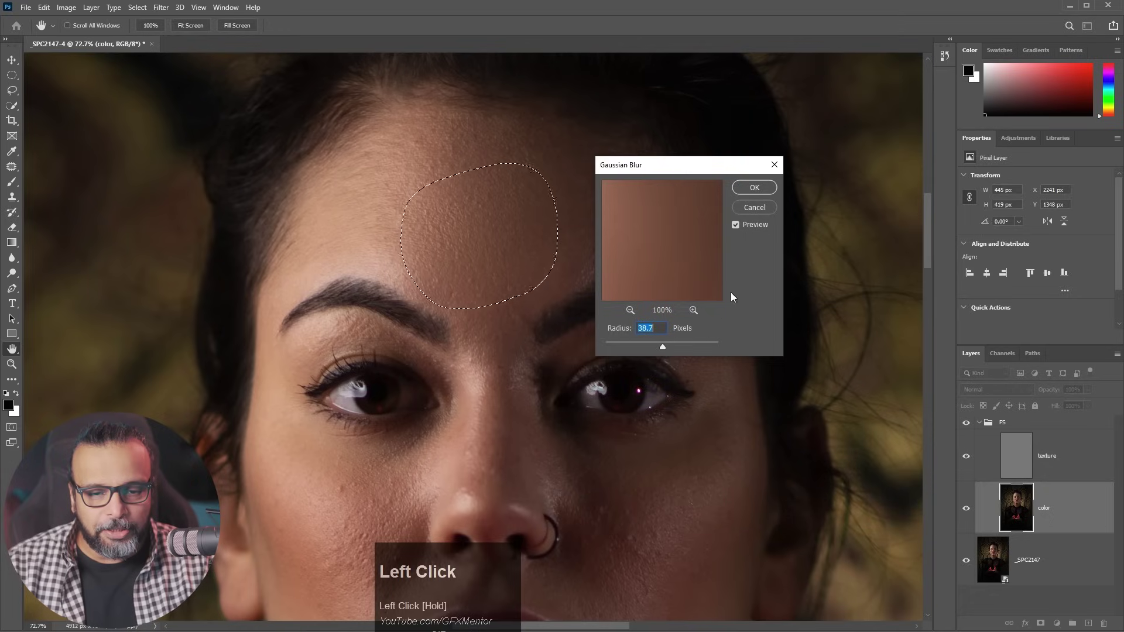
{"action": "left_click", "coordinate": [756, 186]}
- Hide the texture layer, clear the selection, and lasso the brightly lit side of the forehead on the color layer
{"action": "left_click", "coordinate": [965, 457]}
{"action": "left_click", "coordinate": [554, 298]}
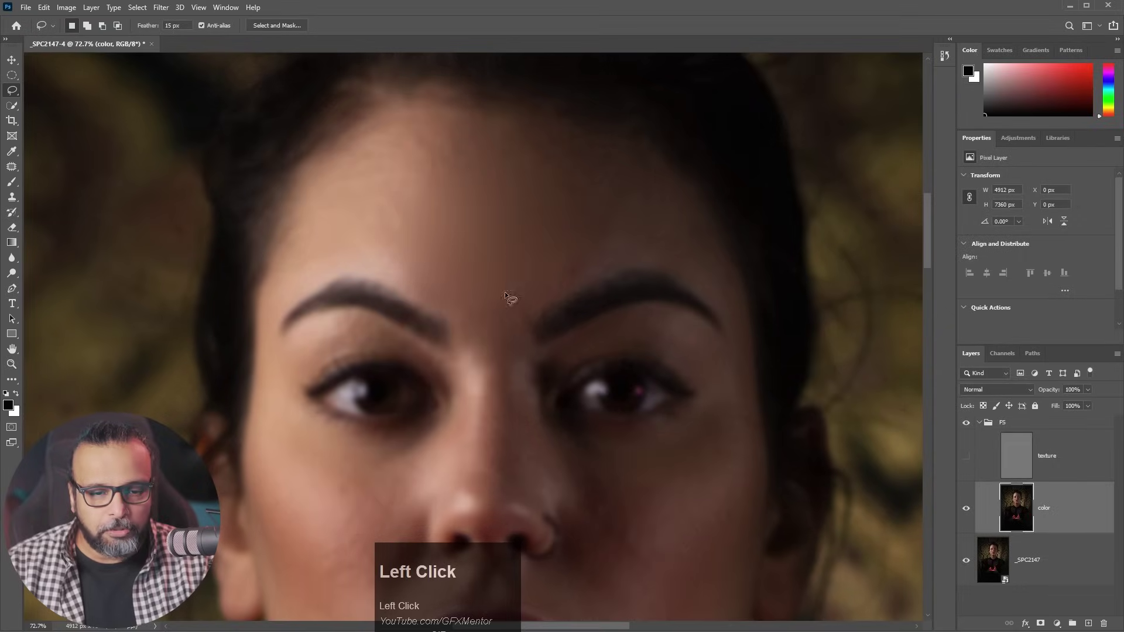
{"action": "left_click_drag", "start_coordinate": [415, 285], "coordinate": [334, 266]}
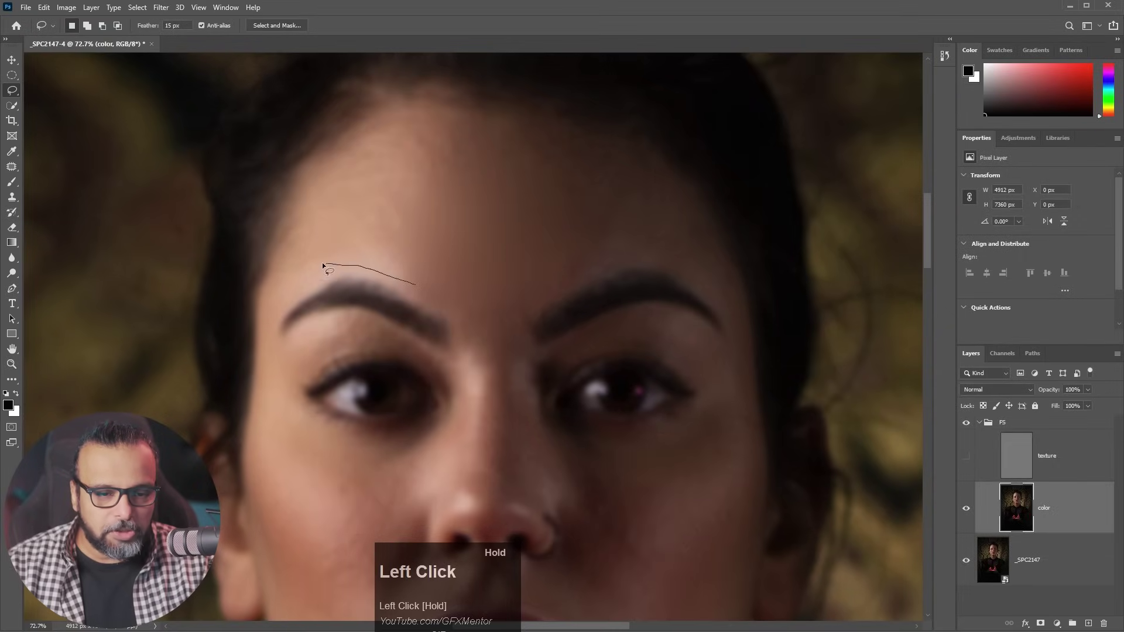
{"action": "mouse_move", "coordinate": [301, 224]}
{"action": "left_mouse_down"}
{"action": "mouse_move", "coordinate": [333, 159]}
{"action": "mouse_move", "coordinate": [407, 119]}
{"action": "mouse_move", "coordinate": [434, 246]}
{"action": "mouse_move", "coordinate": [414, 287]}
{"action": "left_mouse_up"}
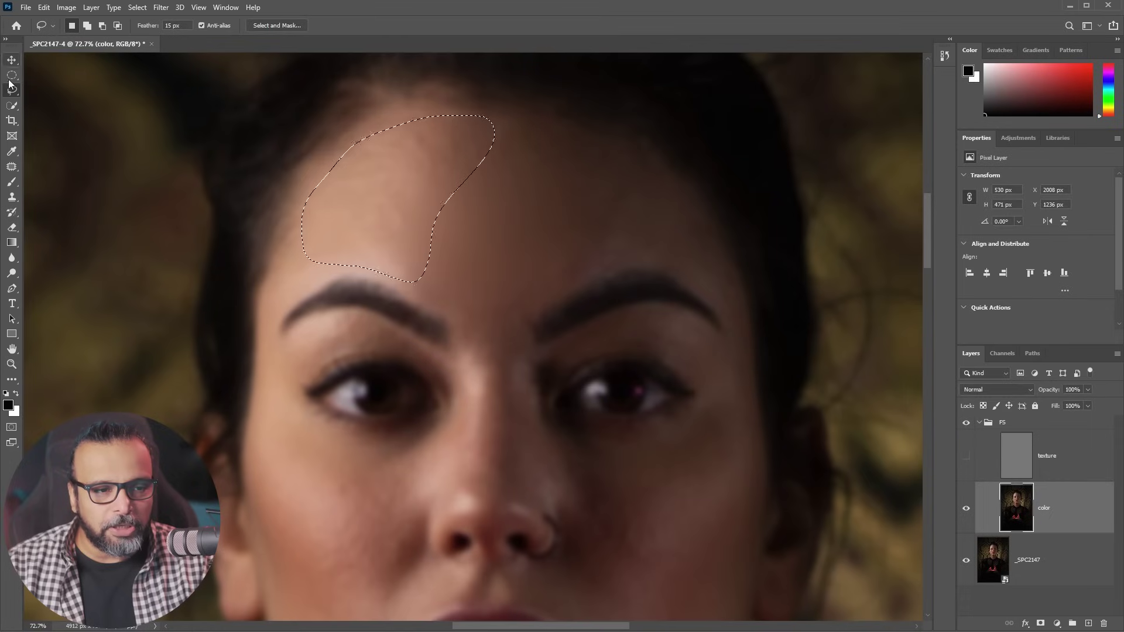
- Check which shortcut is assigned to Gaussian Blur among the blur filters
{"action": "key", "text": "Return"}
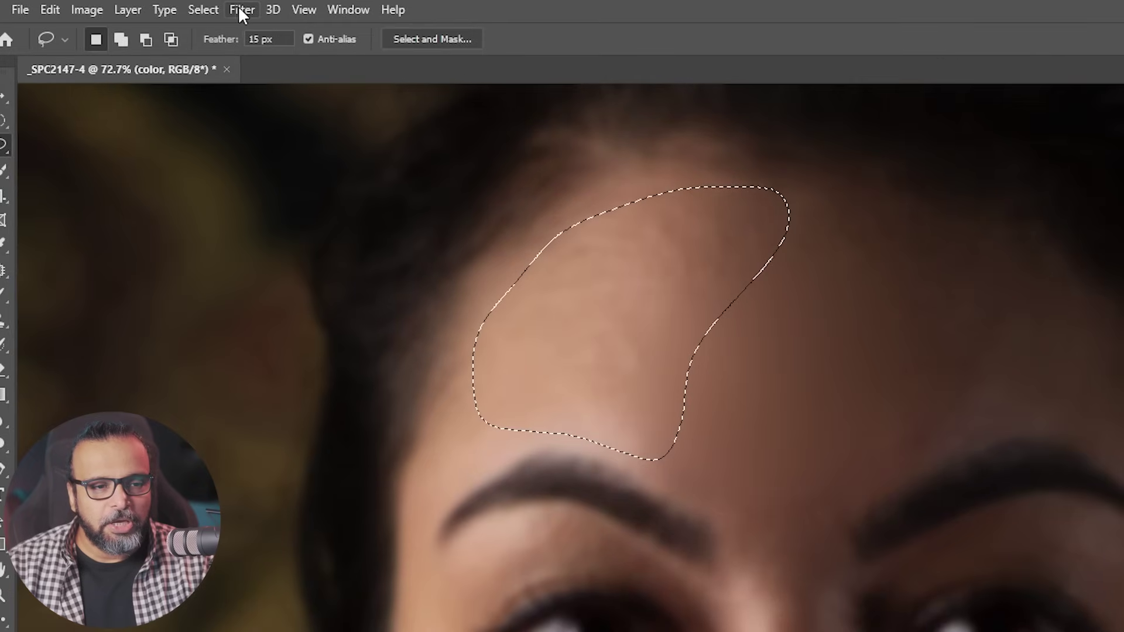
{"action": "left_click", "coordinate": [167, 7]}
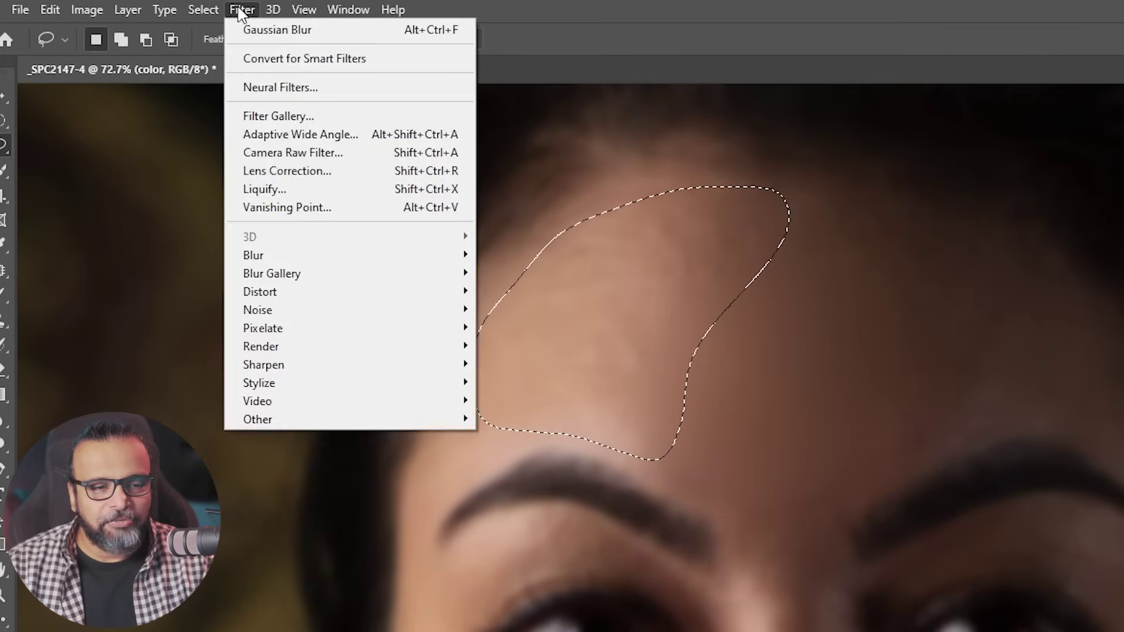
{"action": "mouse_move", "coordinate": [399, 261]}
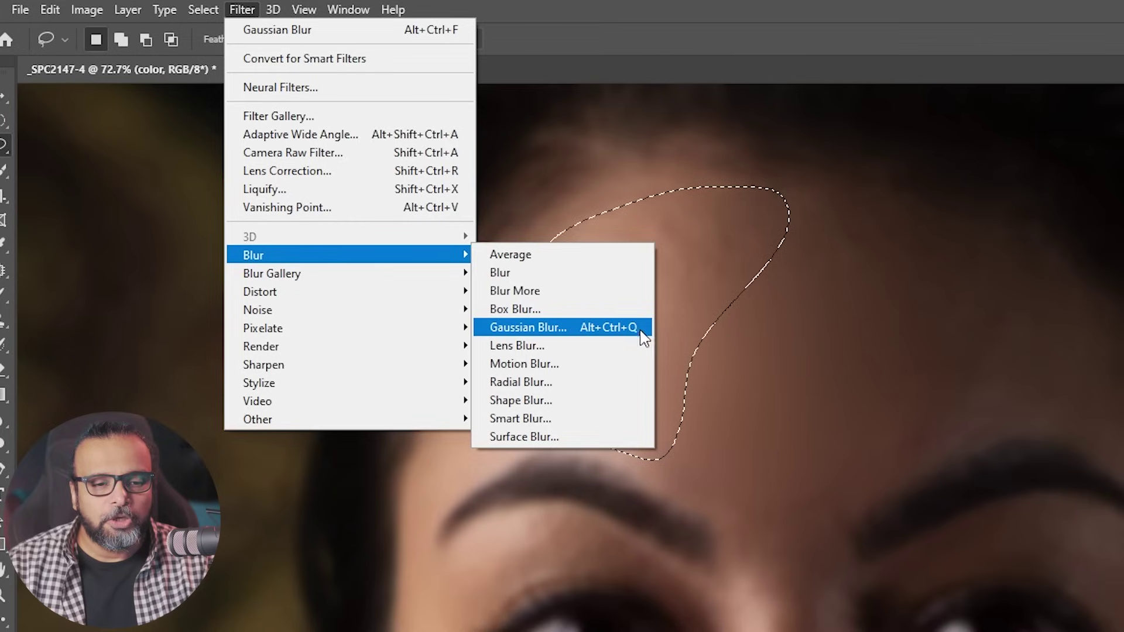
{"action": "left_click", "coordinate": [690, 329]}
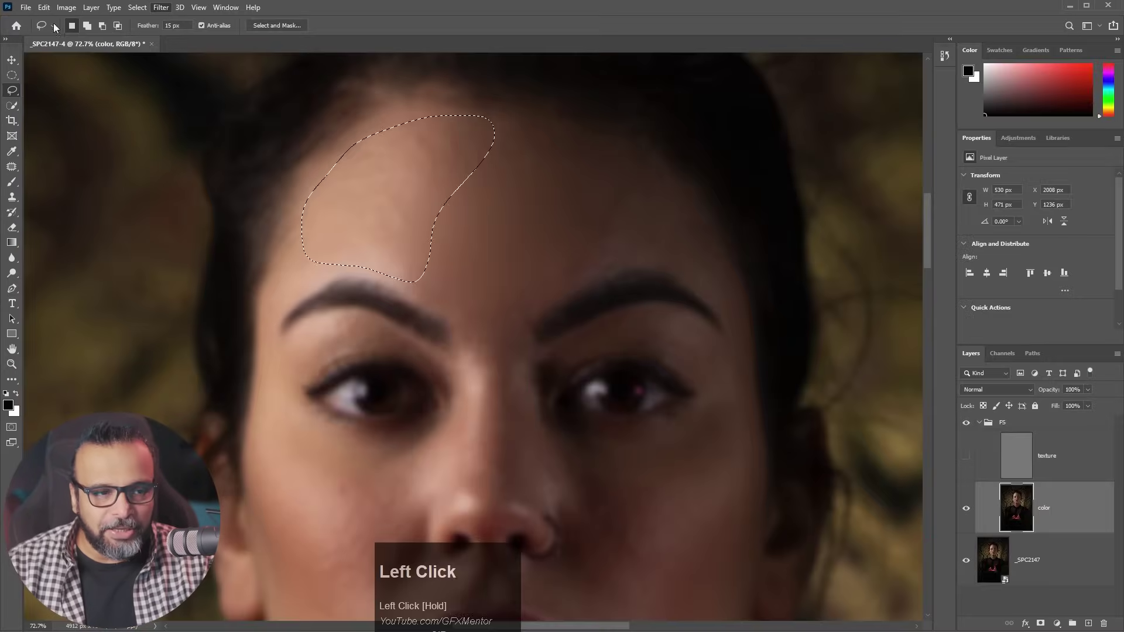
- Open the application menu keyboard shortcuts and start editing the shortcut of the Gaussian Blur filter
{"action": "left_click", "coordinate": [46, 8]}
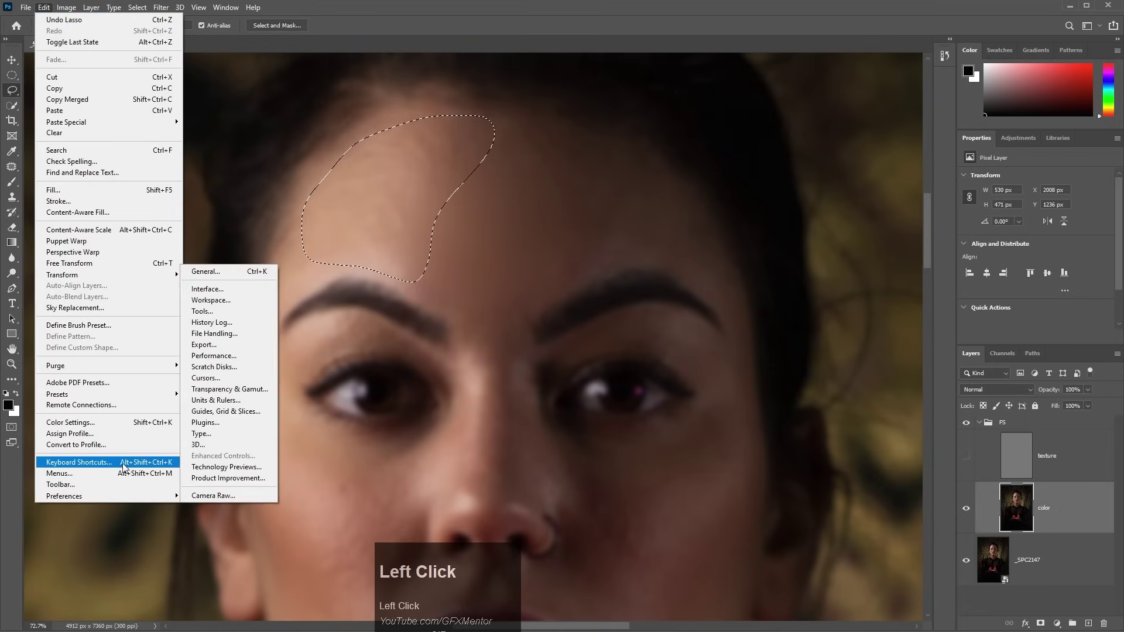
{"action": "left_click", "coordinate": [78, 463]}
{"action": "left_click", "coordinate": [105, 264]}
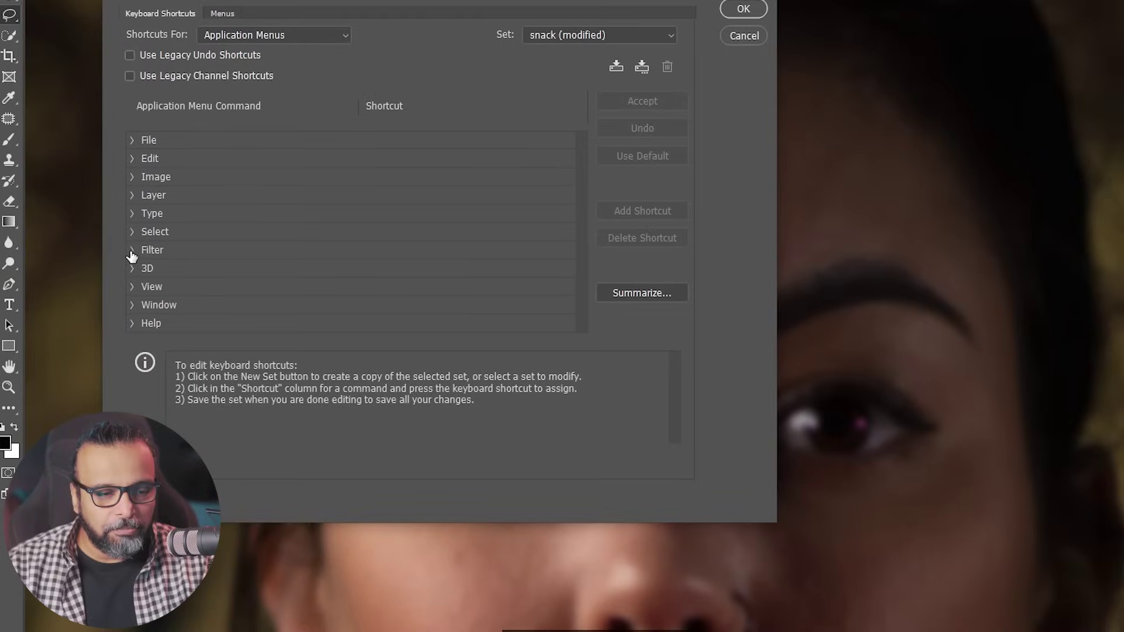
{"action": "left_click", "coordinate": [131, 255]}
{"action": "left_click_drag", "start_coordinate": [583, 153], "coordinate": [583, 191]}
{"action": "left_click", "coordinate": [377, 244]}
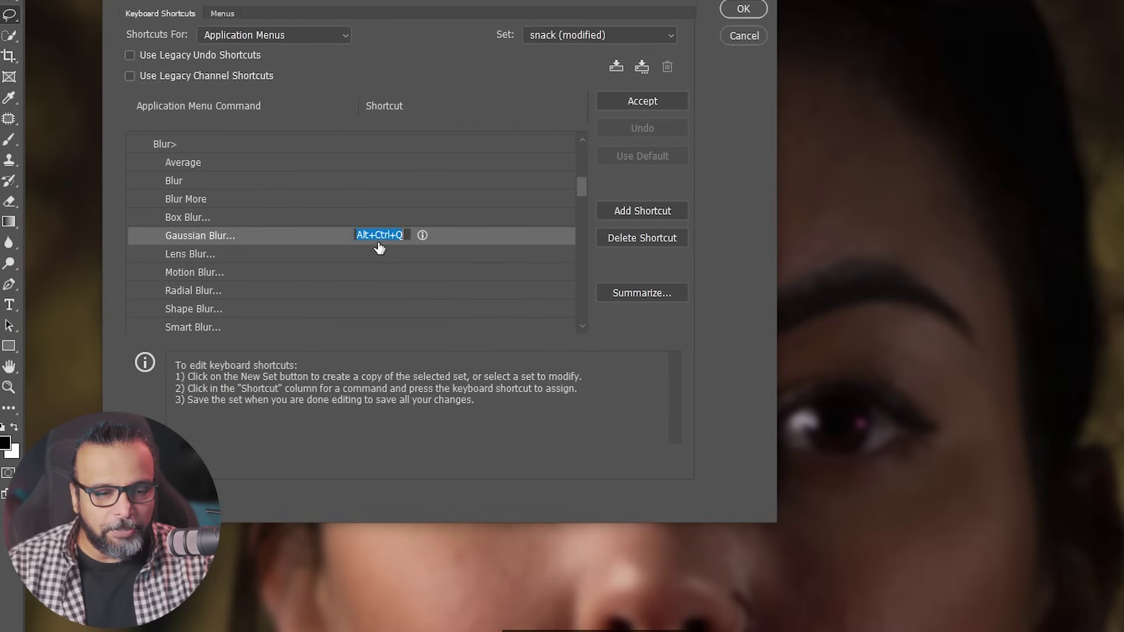
- Try Alt+Ctrl+D and Alt+Ctrl+F as the shortcut for Gaussian Blur
{"action": "key", "text": "alt"}
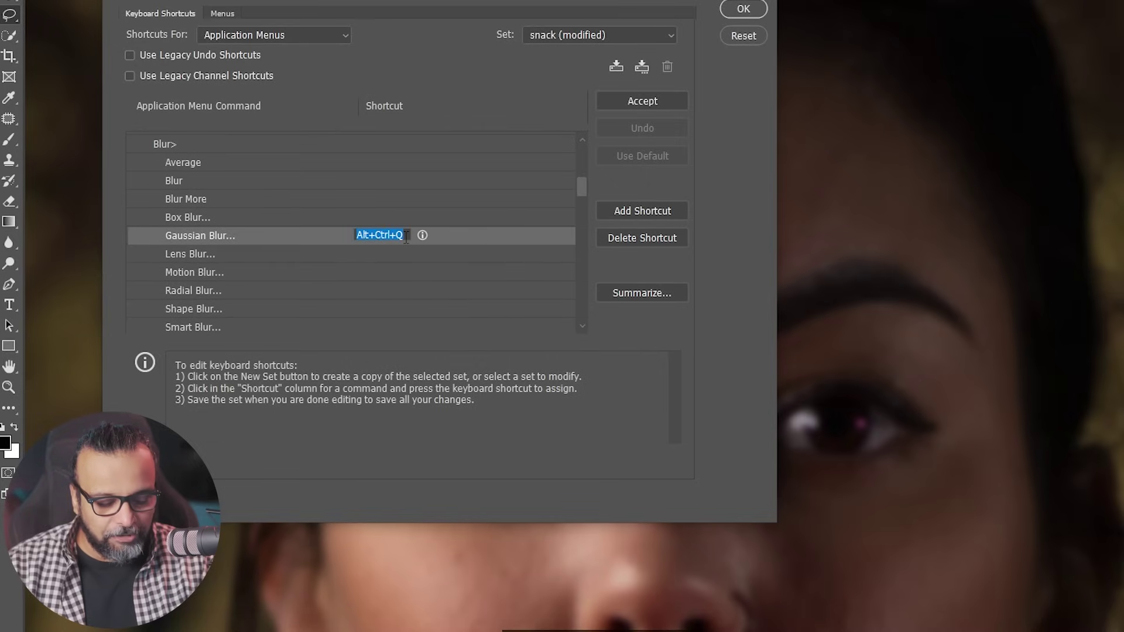
{"action": "key", "text": "alt+ctrl+d"}
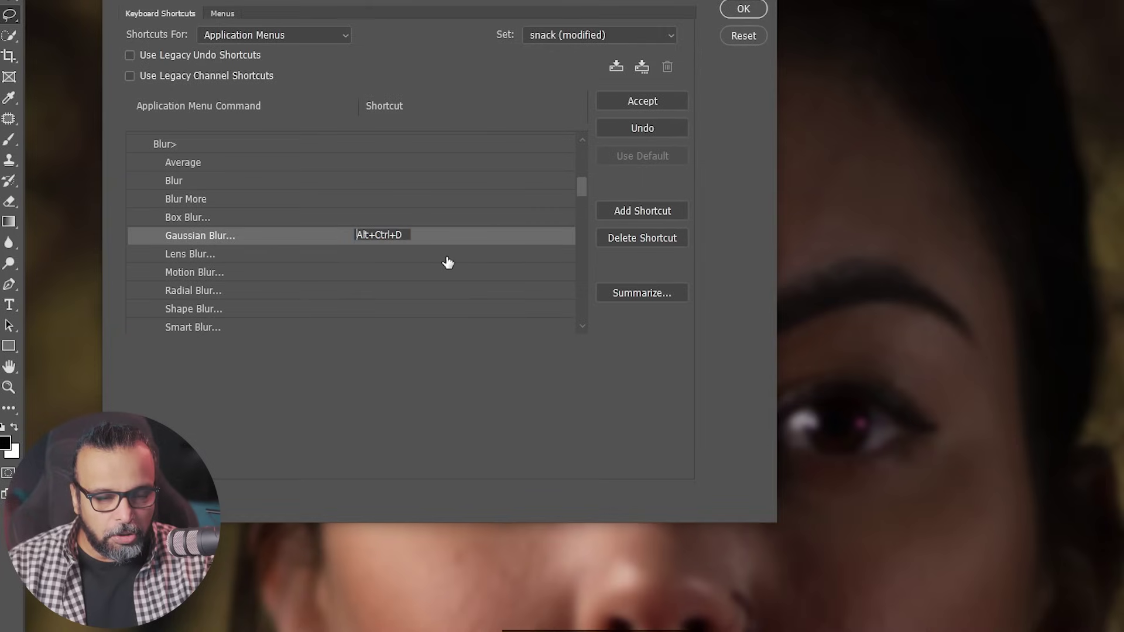
{"action": "key", "text": "alt+ctrl+f"}
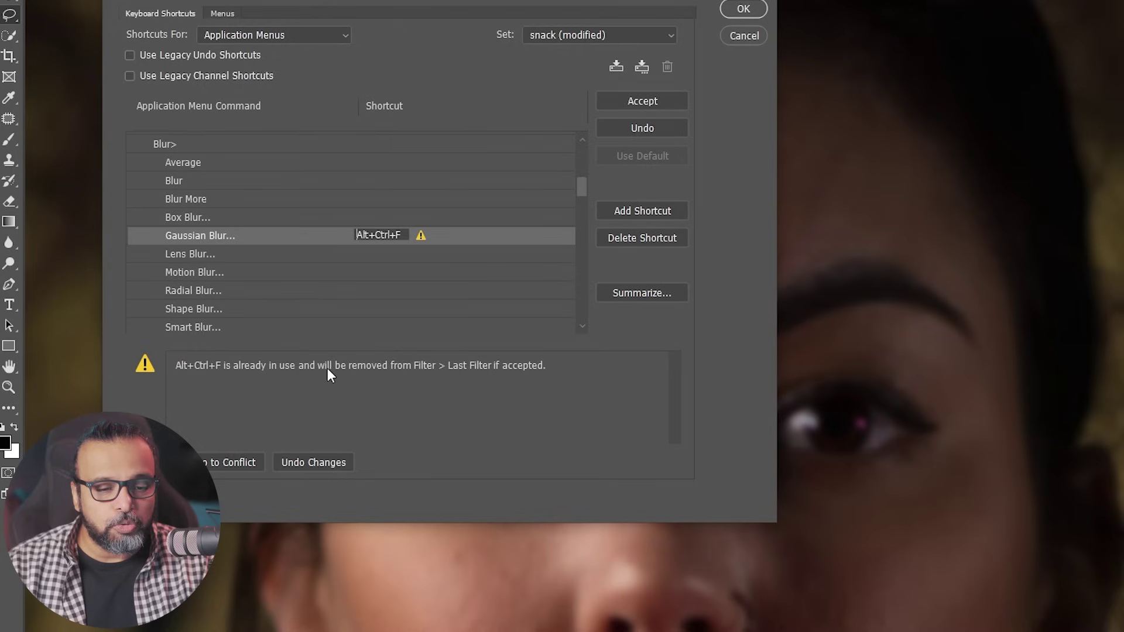
- Assign Alt+Ctrl+Q as the Gaussian Blur shortcut and save the shortcut settings
{"action": "left_click_drag", "start_coordinate": [401, 235], "coordinate": [372, 235]}
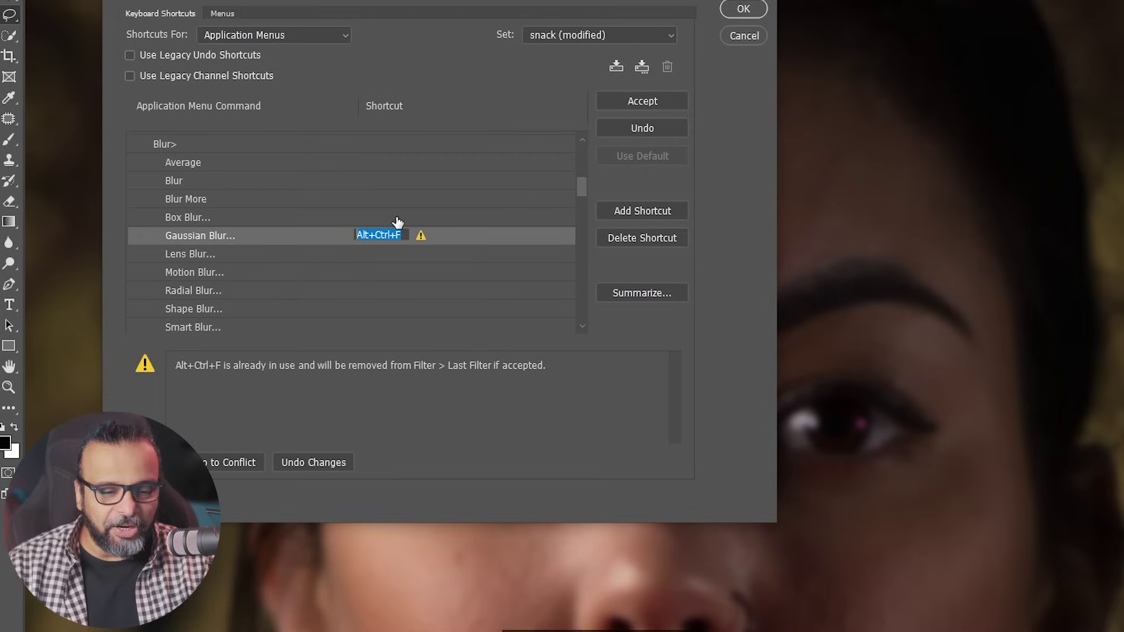
{"action": "key", "text": "ctrl+alt+q"}
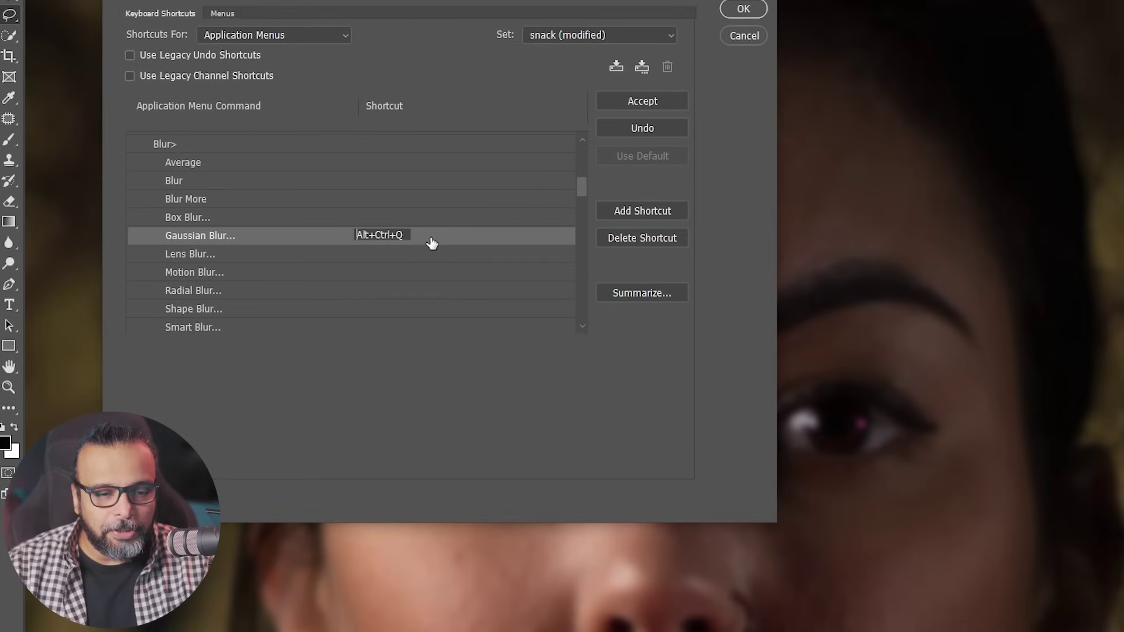
{"action": "key", "text": "Return"}
{"action": "left_click", "coordinate": [743, 9]}
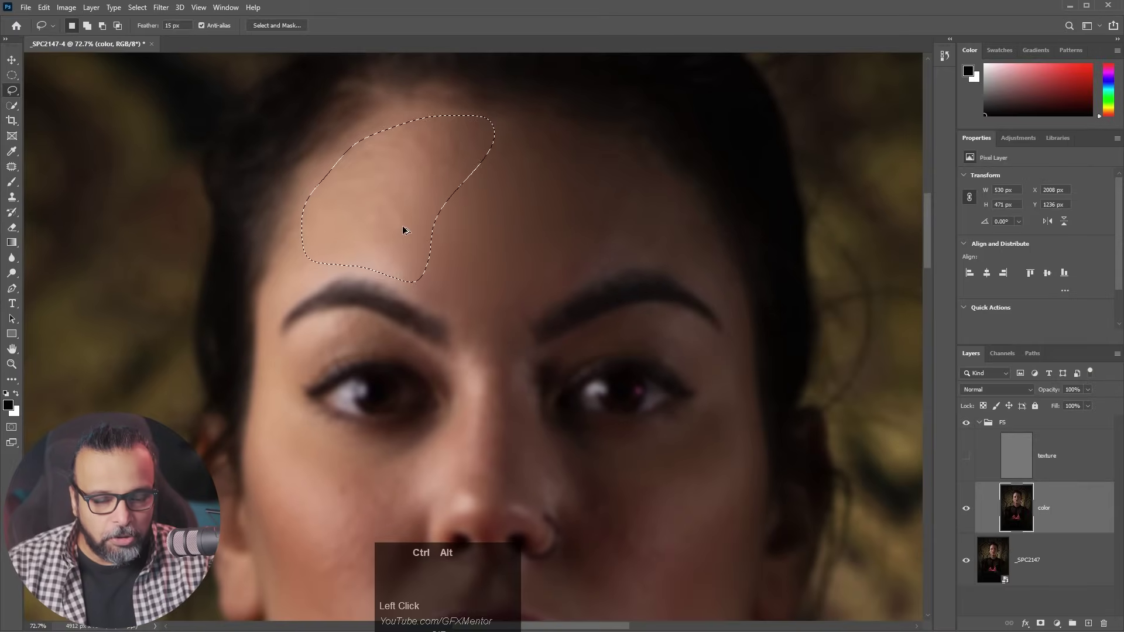
- Blur the selected bright side of the forehead using Gaussian Blur with a radius below 38.7 px, and deselect
{"action": "key", "text": "ctrl+alt+q"}
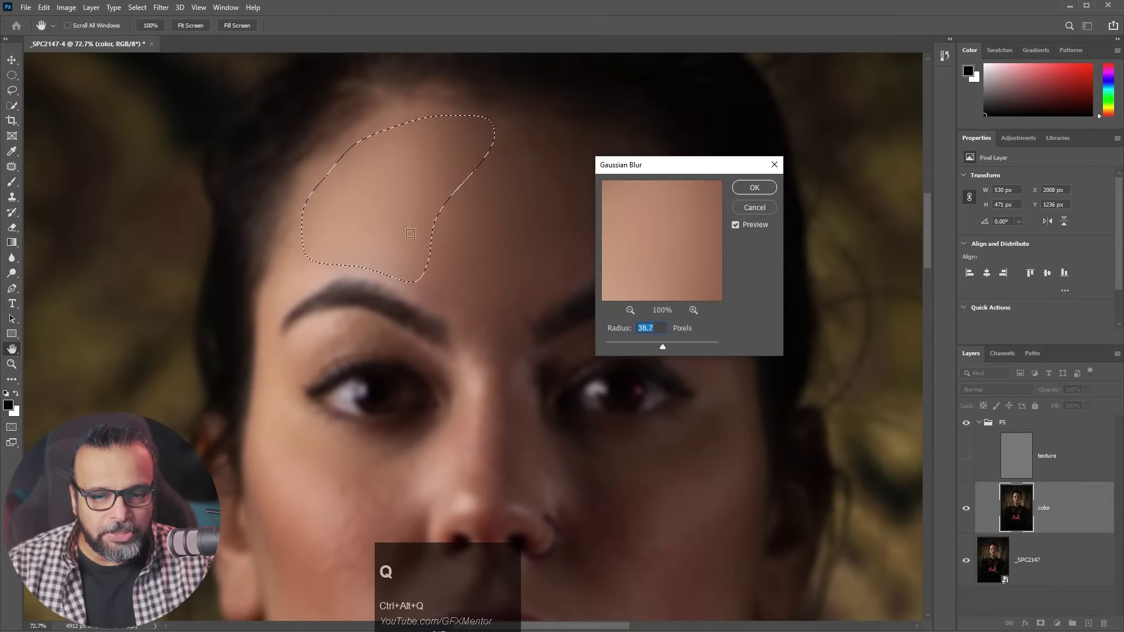
{"action": "left_click_drag", "start_coordinate": [669, 169], "coordinate": [547, 178]}
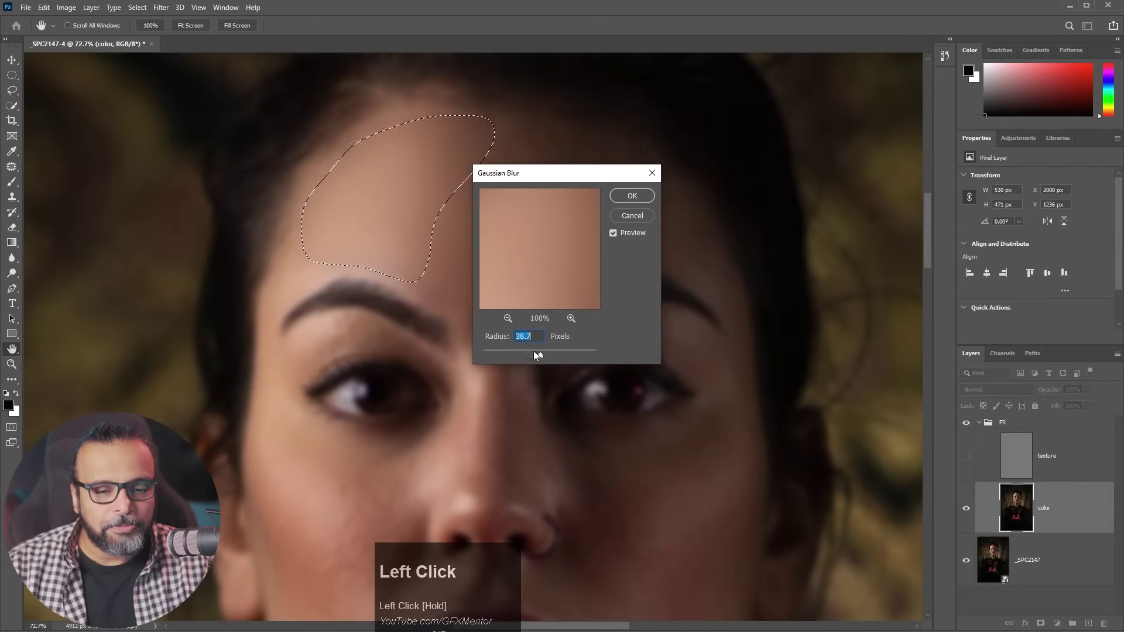
{"action": "left_click_drag", "start_coordinate": [540, 355], "coordinate": [528, 353]}
{"action": "left_click", "coordinate": [631, 196]}
{"action": "key", "text": "ctrl+d"}
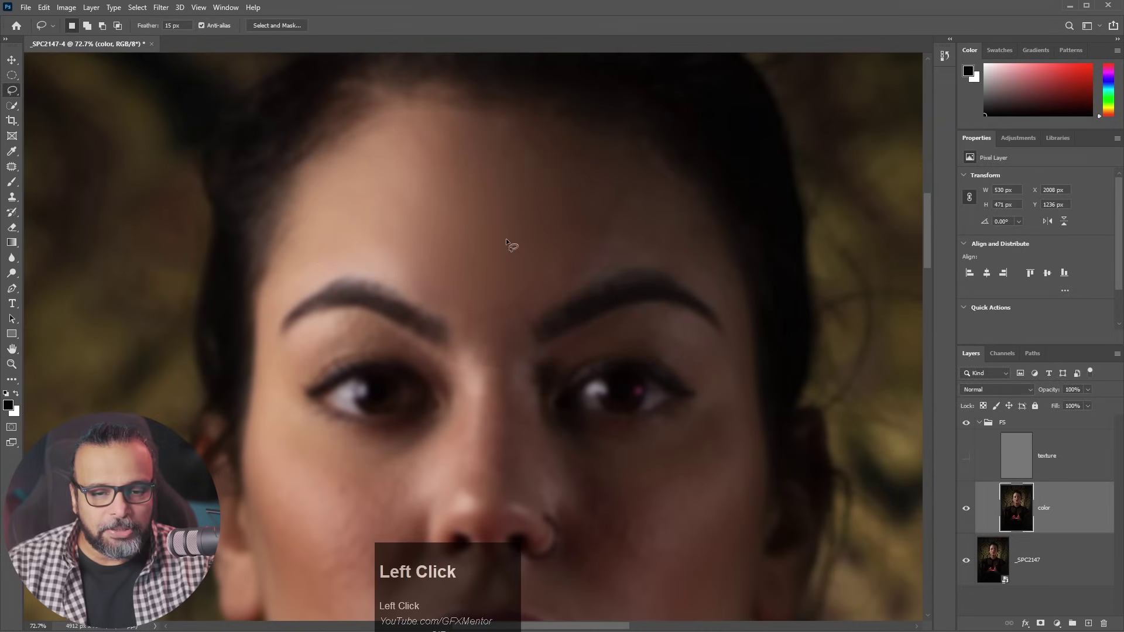
- Lasso the shadowed side of the forehead above the eyebrow, apply a 7.6 px Gaussian Blur, and clear the selection
{"action": "left_click_drag", "start_coordinate": [557, 229], "coordinate": [515, 166]}
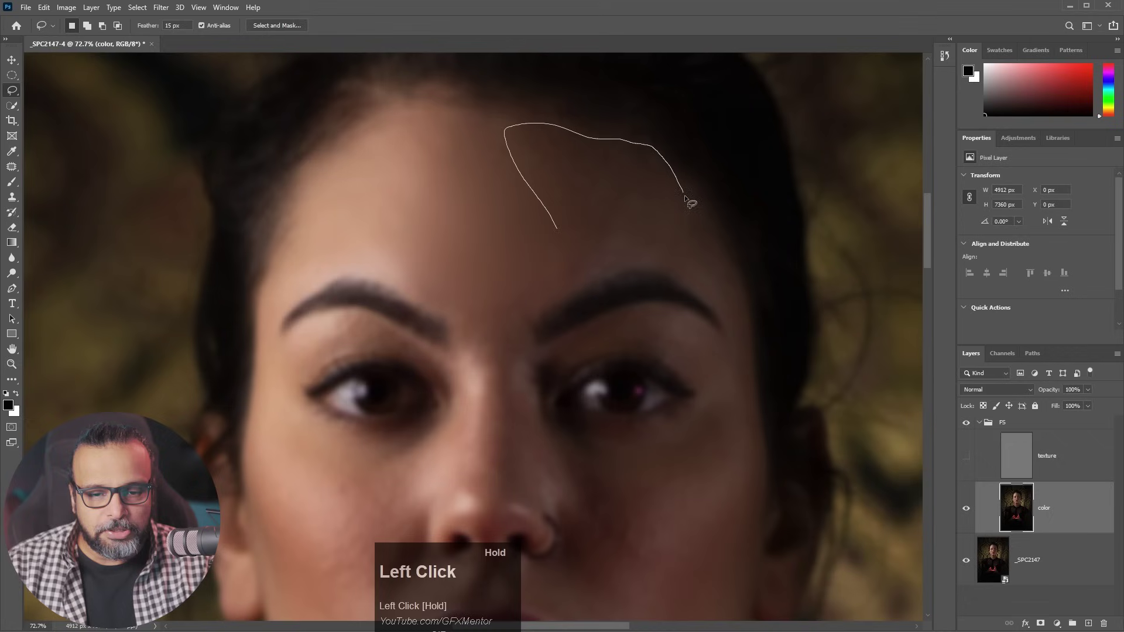
{"action": "left_click_drag", "start_coordinate": [559, 228], "coordinate": [559, 230]}
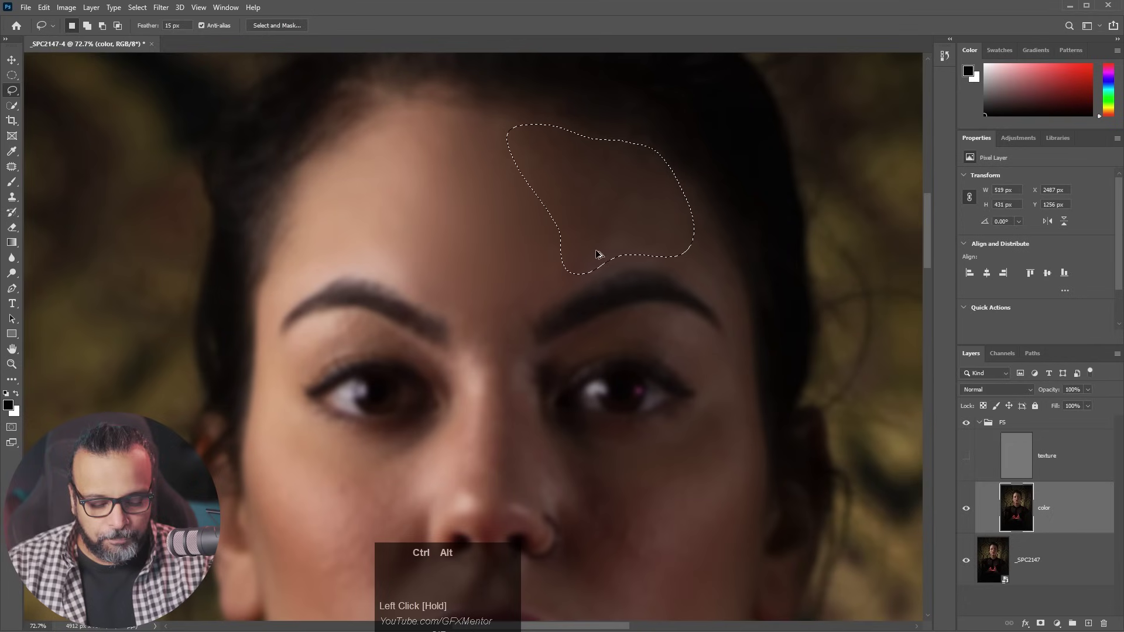
{"action": "key", "text": "ctrl+alt+q"}
{"action": "left_click_drag", "start_coordinate": [579, 173], "coordinate": [377, 224]}
{"action": "mouse_move", "coordinate": [325, 406]}
{"action": "left_mouse_down"}
{"action": "mouse_move", "coordinate": [339, 414]}
{"action": "mouse_move", "coordinate": [319, 409]}
{"action": "left_mouse_up"}
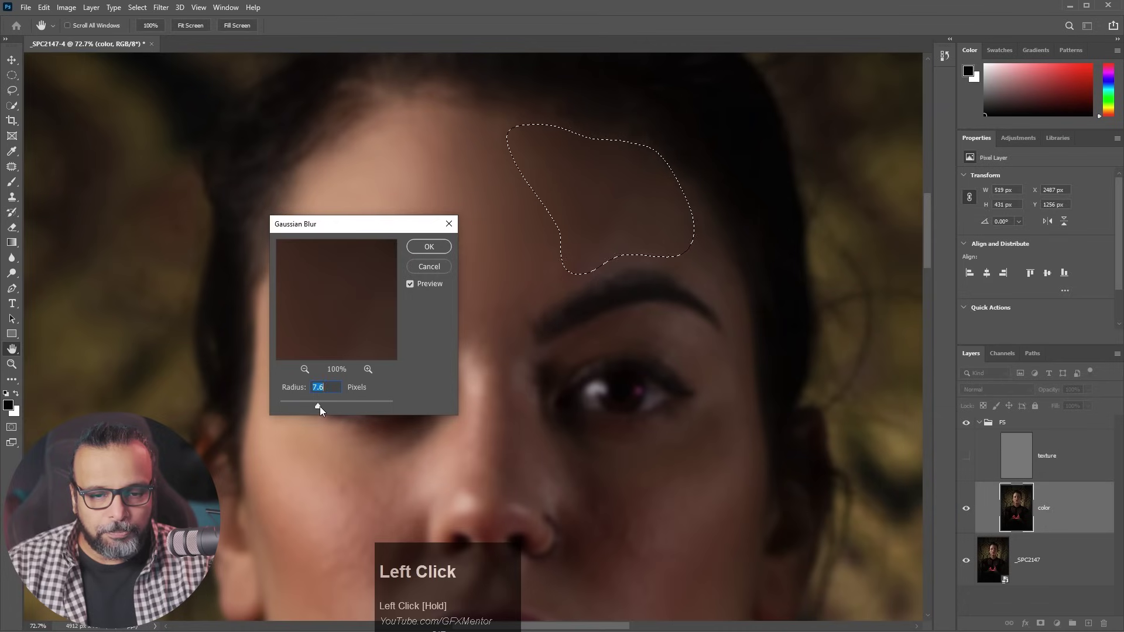
{"action": "left_click", "coordinate": [429, 247]}
{"action": "key", "text": "l"}
{"action": "left_click_drag", "start_coordinate": [544, 261], "coordinate": [554, 263]}
- Lasso a smaller patch high on the shadowed side of the forehead and apply a 7.6 px Gaussian Blur
{"action": "scroll", "coordinate": [459, 375], "scroll_direction": "down", "scroll_amount": 2}
{"action": "left_click", "coordinate": [469, 429]}
{"action": "left_click_drag", "start_coordinate": [469, 429], "coordinate": [449, 312]}
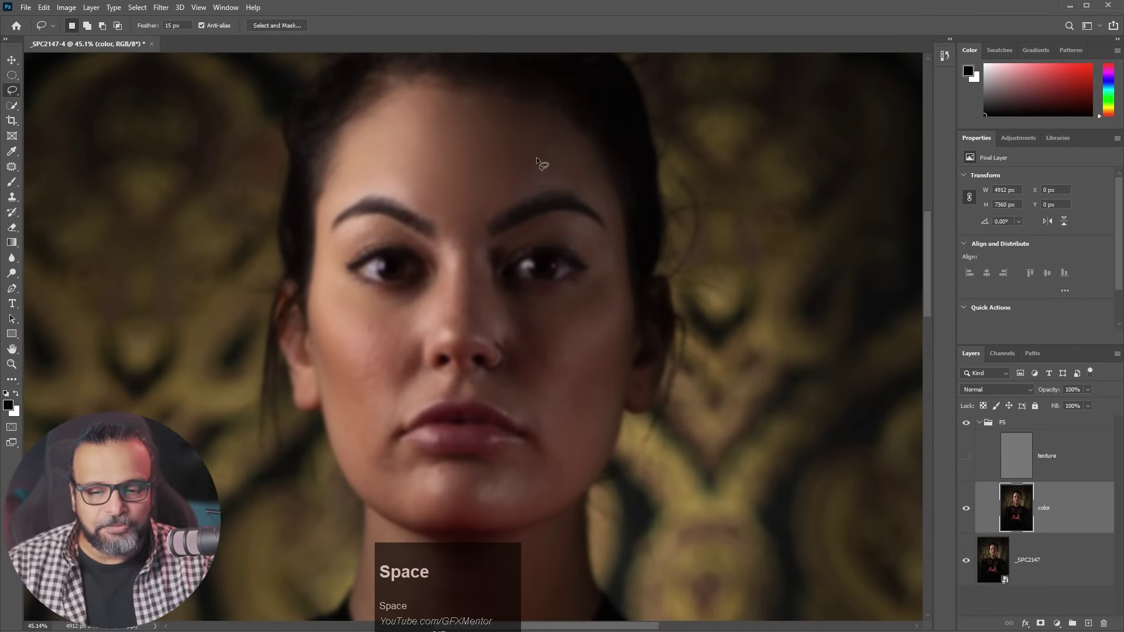
{"action": "mouse_move", "coordinate": [558, 166]}
{"action": "left_mouse_down"}
{"action": "mouse_move", "coordinate": [517, 154]}
{"action": "mouse_move", "coordinate": [549, 112]}
{"action": "left_mouse_up"}
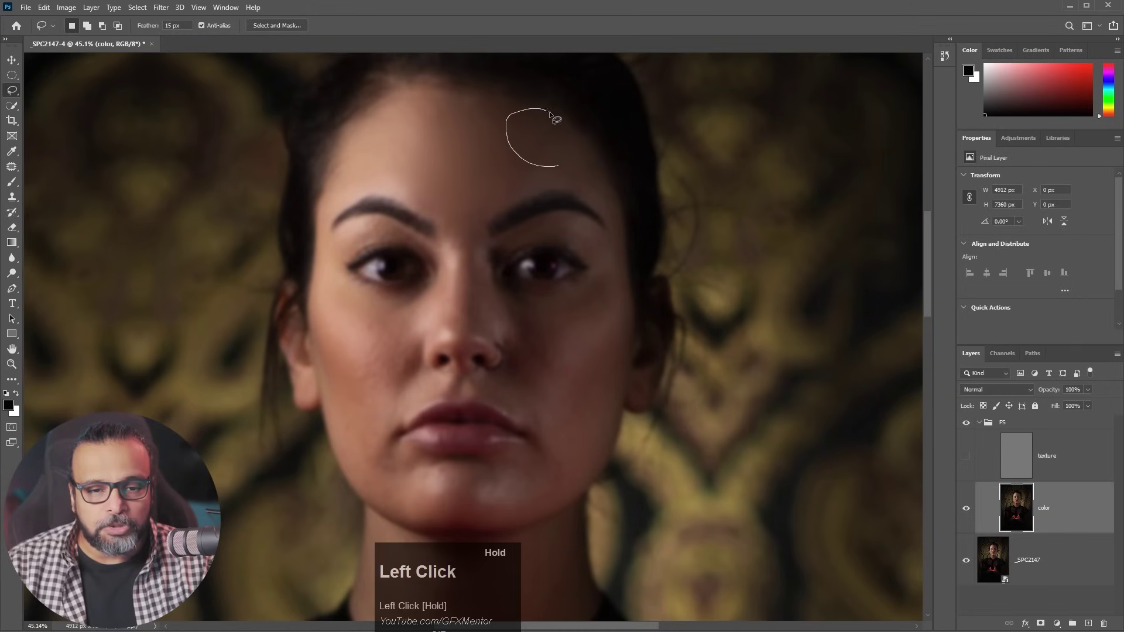
{"action": "left_click_drag", "start_coordinate": [571, 159], "coordinate": [567, 159]}
{"action": "key", "text": "ctrl+alt+q"}
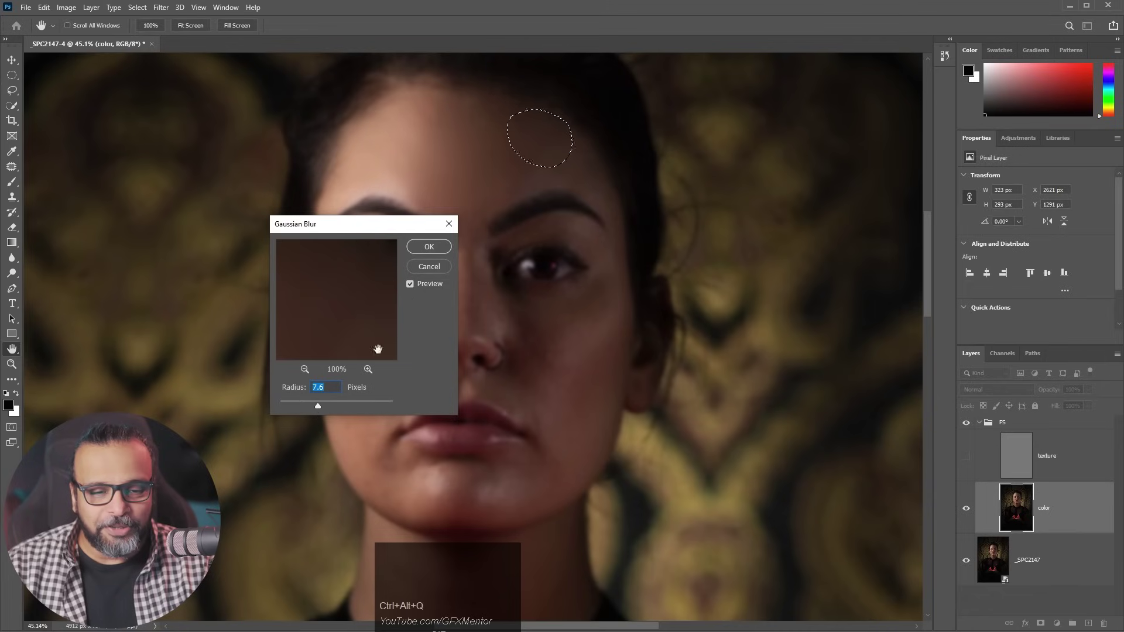
{"action": "left_click", "coordinate": [424, 250]}
{"action": "scroll", "coordinate": [571, 180], "scroll_direction": "up", "scroll_amount": 3, "text": "alt"}
{"action": "scroll", "coordinate": [572, 181], "scroll_direction": "up", "scroll_amount": 1, "text": "alt"}
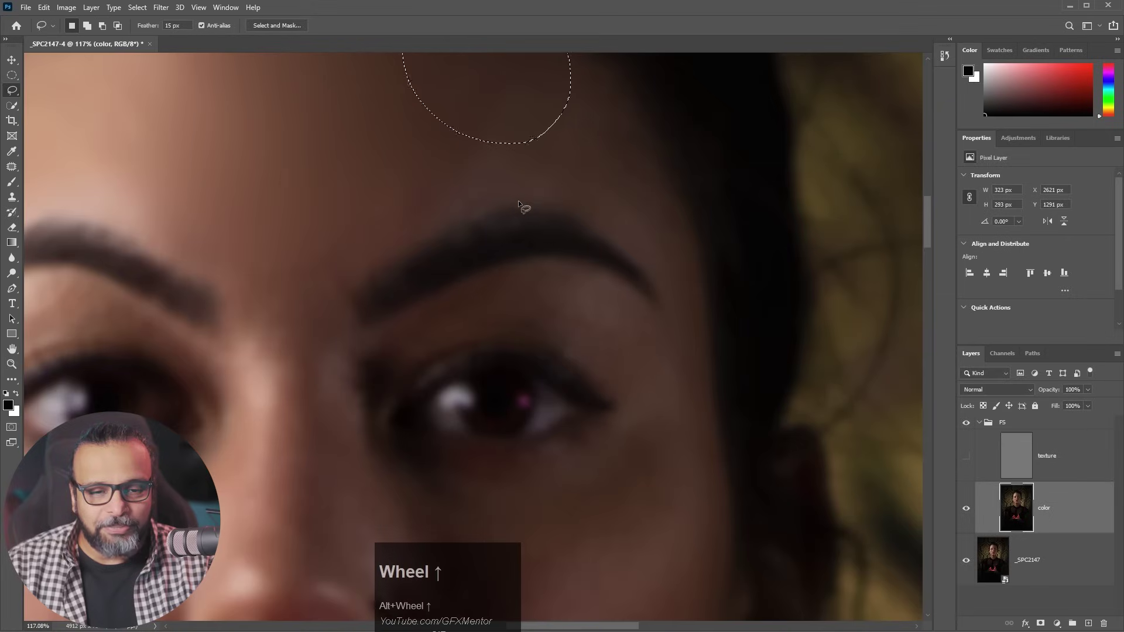
- Lasso a patch of forehead skin directly above the eyebrow on the shadowed side
{"action": "left_click", "coordinate": [507, 194]}
{"action": "left_click_drag", "start_coordinate": [516, 204], "coordinate": [514, 205]}
- Try a 493.4 px Gaussian Blur on the lassoed patch above the eyebrow and undo it
{"action": "key", "text": "ctrl+alt+q"}
{"action": "left_click_drag", "start_coordinate": [346, 225], "coordinate": [651, 202]}
{"action": "left_click_drag", "start_coordinate": [629, 381], "coordinate": [686, 381]}
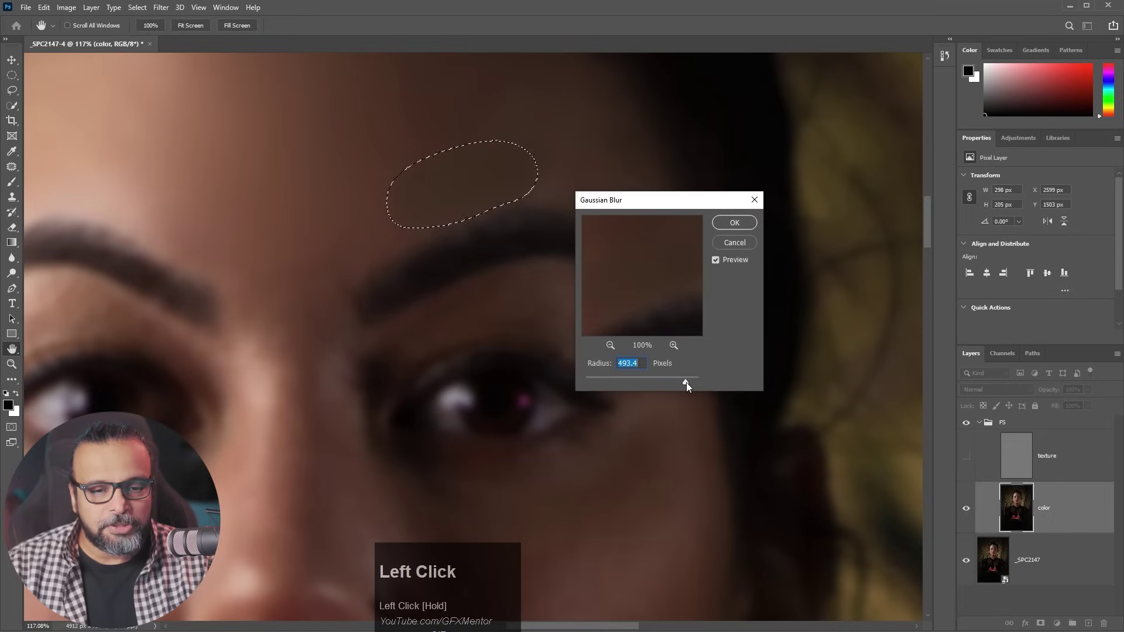
{"action": "left_click", "coordinate": [734, 222]}
{"action": "left_click", "coordinate": [625, 273]}
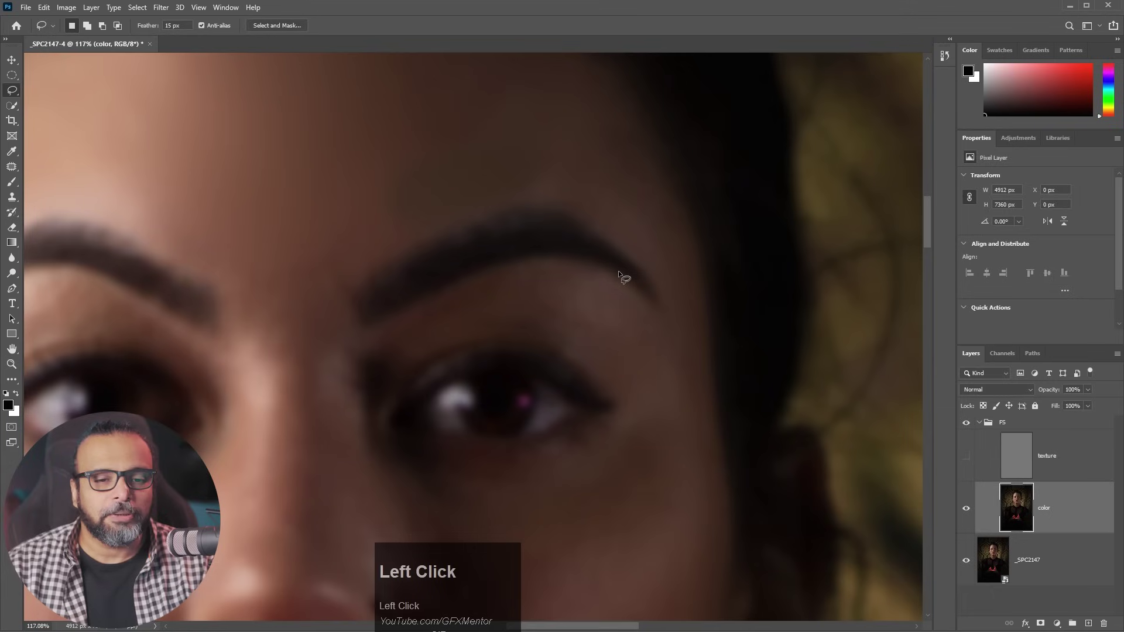
{"action": "key", "text": "ctrl+z"}
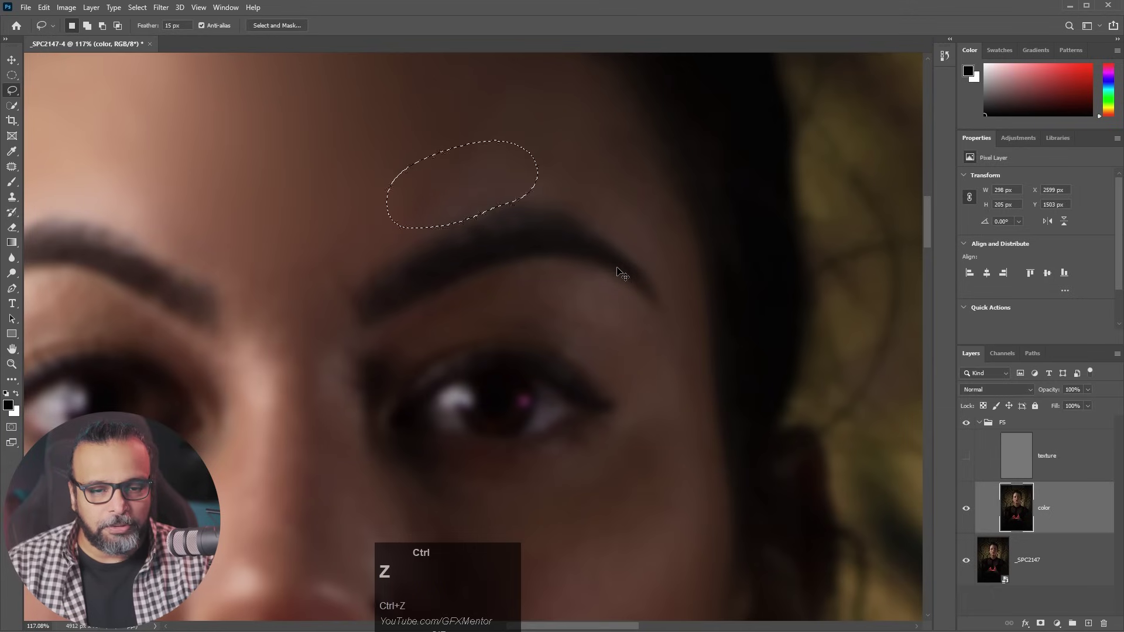
- Apply a 6.8 px Gaussian Blur to the lassoed patch above the shadowed eyebrow
{"action": "key", "text": "ctrl+alt+q"}
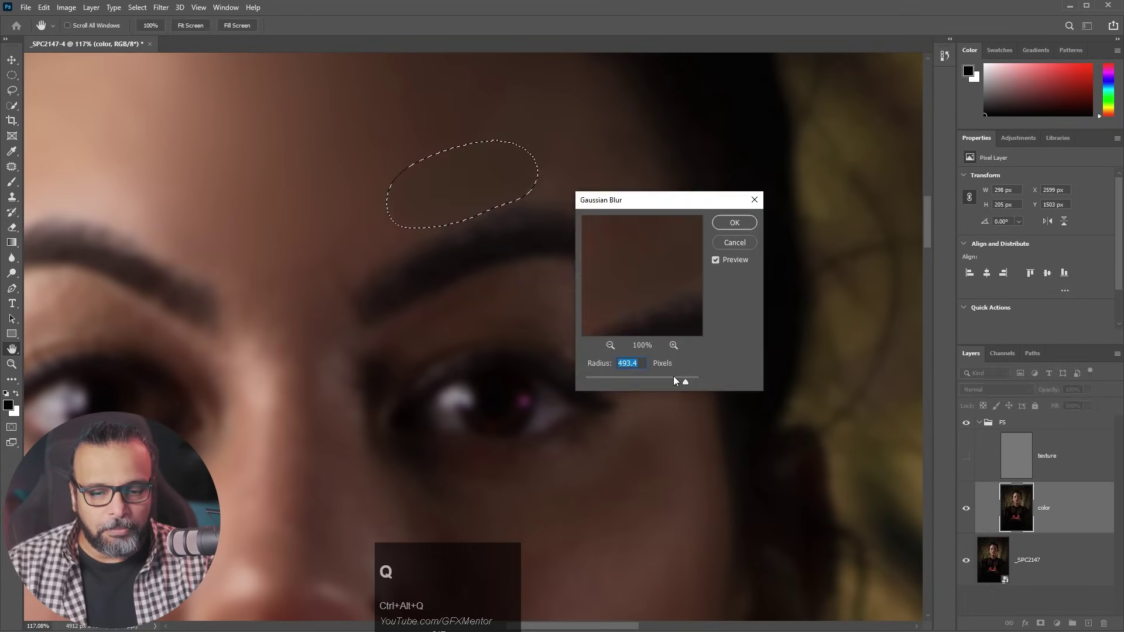
{"action": "left_click_drag", "start_coordinate": [684, 381], "coordinate": [607, 380]}
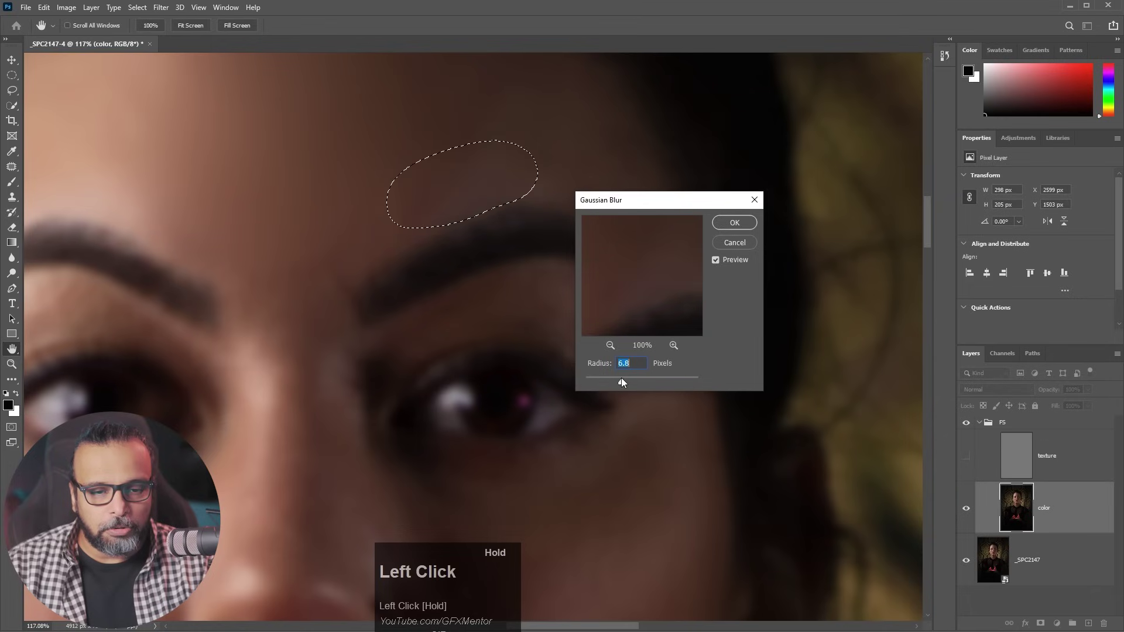
{"action": "left_click", "coordinate": [734, 224]}
- Make the texture layer visible again and clear the selection, toggling layer visibility to compare the retouched forehead
{"action": "mouse_move", "coordinate": [264, 427]}
{"action": "left_mouse_down"}
{"action": "mouse_move", "coordinate": [351, 296]}
{"action": "mouse_move", "coordinate": [335, 258]}
{"action": "left_mouse_up"}
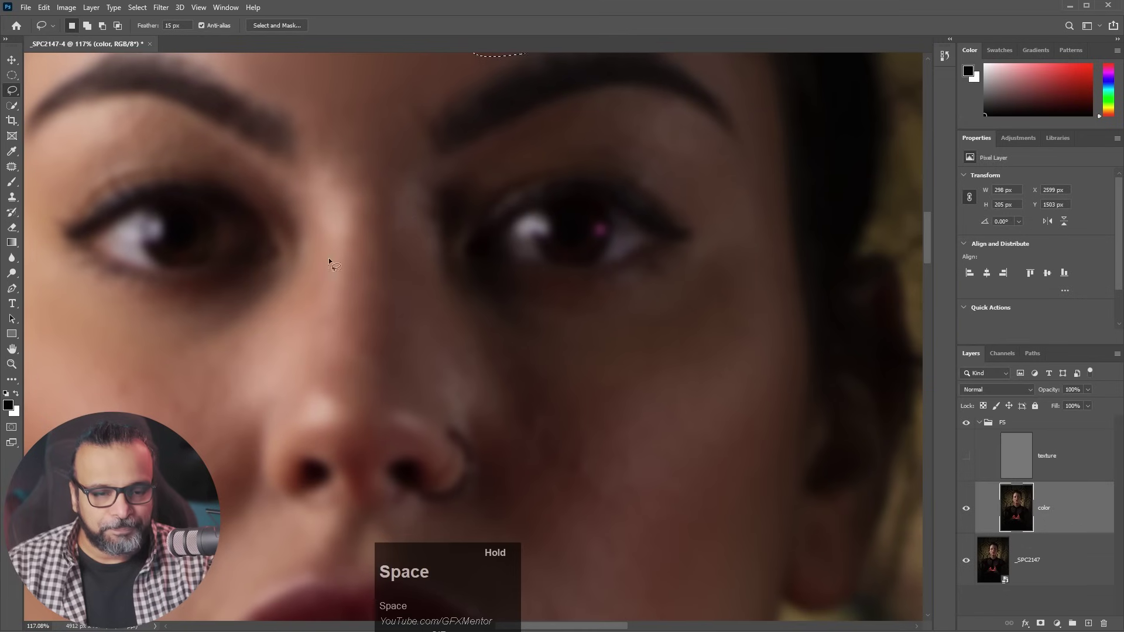
{"action": "left_click", "coordinate": [965, 455]}
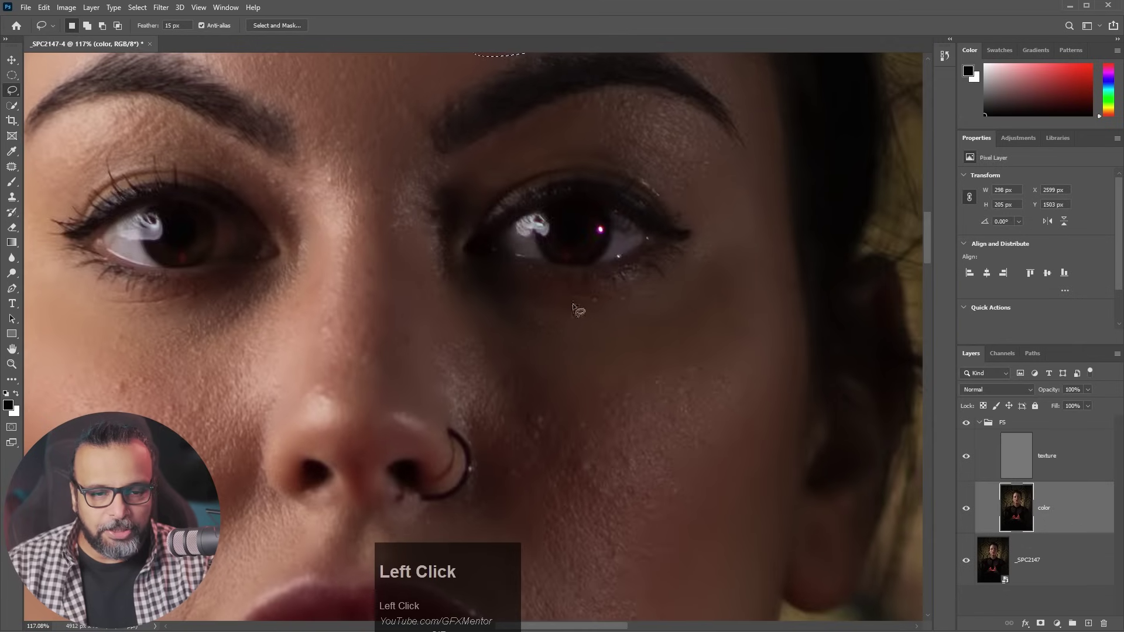
{"action": "scroll", "coordinate": [591, 318], "scroll_direction": "down", "scroll_amount": 5}
{"action": "key", "text": "ctrl+d"}
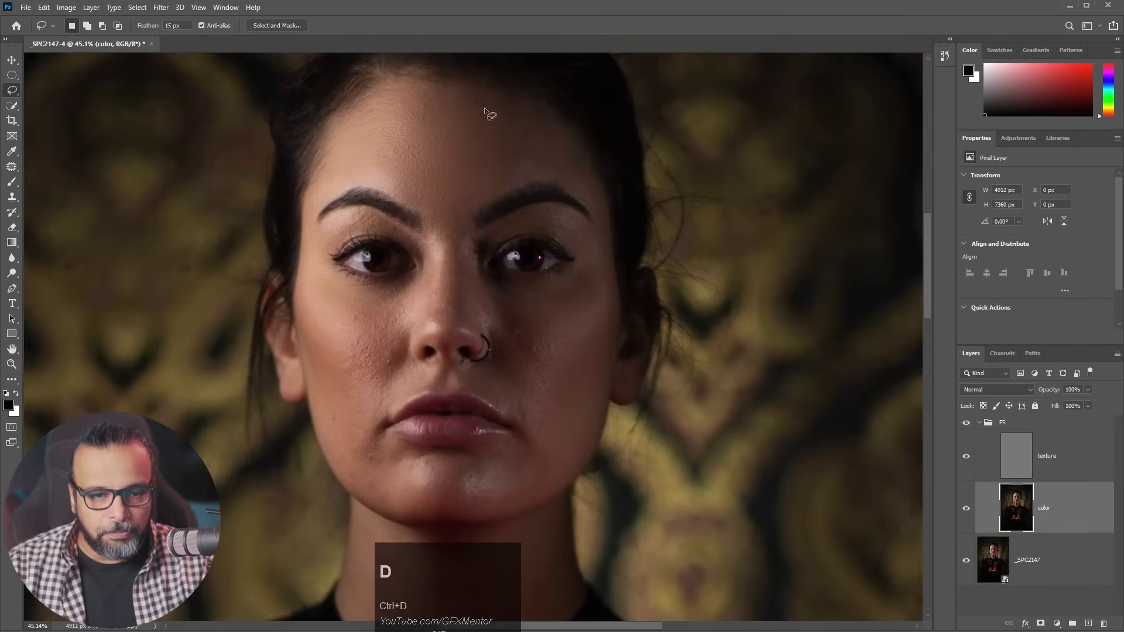
{"action": "left_click_drag", "start_coordinate": [494, 195], "coordinate": [468, 242]}
{"action": "left_click_drag", "start_coordinate": [967, 511], "coordinate": [964, 463]}
{"action": "left_click_drag", "start_coordinate": [967, 509], "coordinate": [967, 510]}
- Lasso the area between the eyebrows on the color layer and apply an 8.4 px Gaussian Blur
{"action": "scroll", "coordinate": [479, 214], "scroll_direction": "up", "scroll_amount": 5, "text": "alt"}
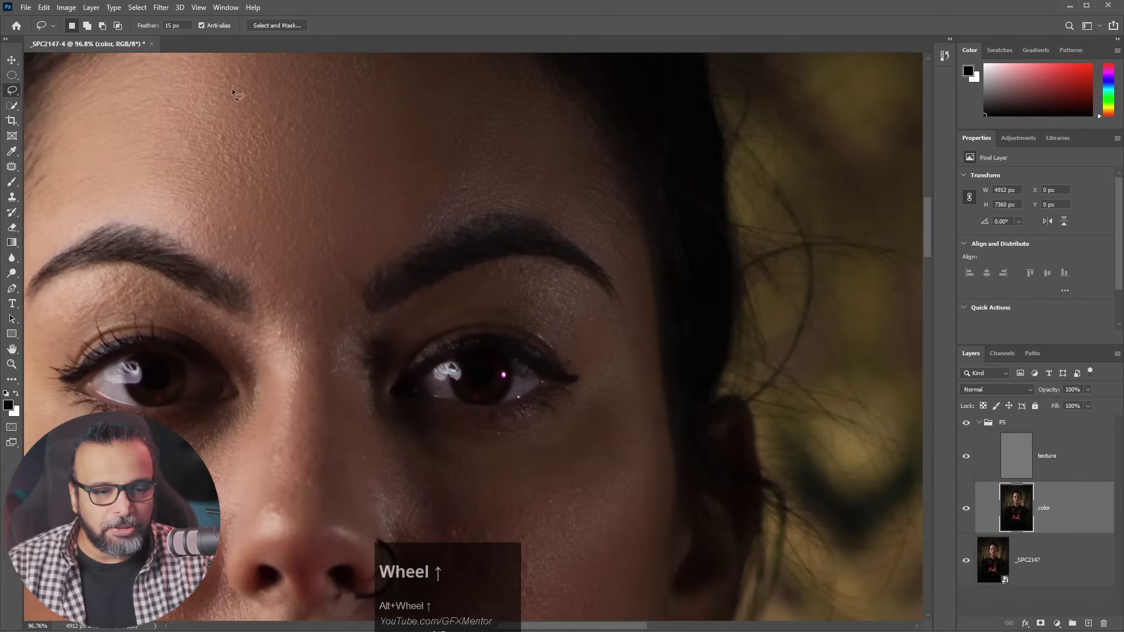
{"action": "left_click_drag", "start_coordinate": [233, 94], "coordinate": [459, 51]}
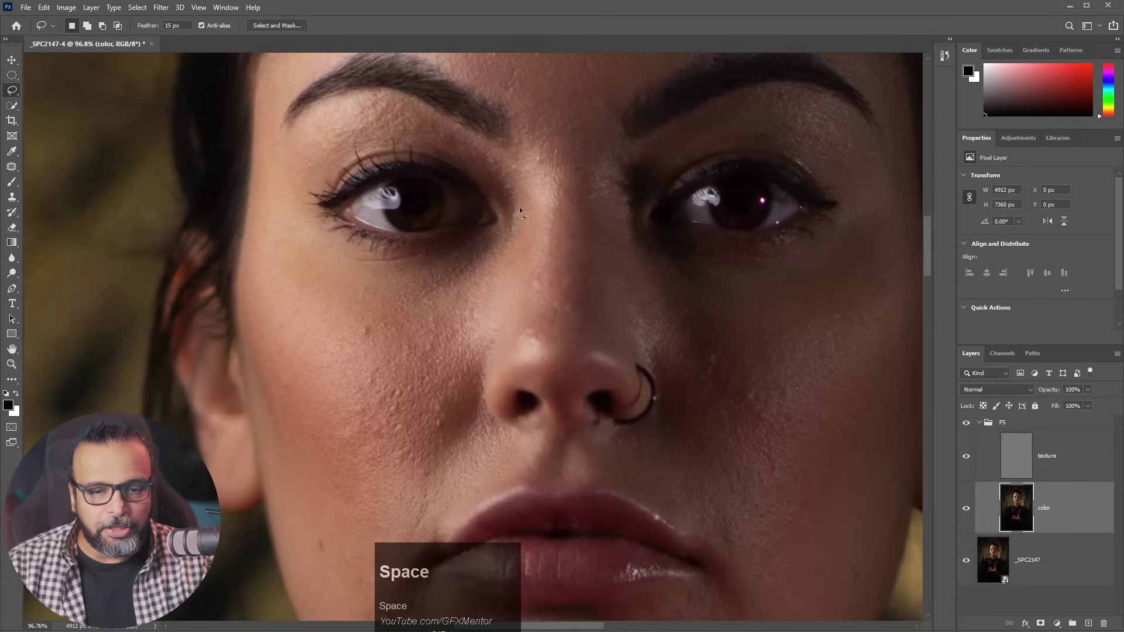
{"action": "mouse_move", "coordinate": [558, 153]}
{"action": "left_mouse_down"}
{"action": "mouse_move", "coordinate": [516, 187]}
{"action": "mouse_move", "coordinate": [462, 199]}
{"action": "mouse_move", "coordinate": [407, 155]}
{"action": "mouse_move", "coordinate": [503, 121]}
{"action": "left_mouse_up"}
{"action": "left_click_drag", "start_coordinate": [462, 202], "coordinate": [460, 204]}
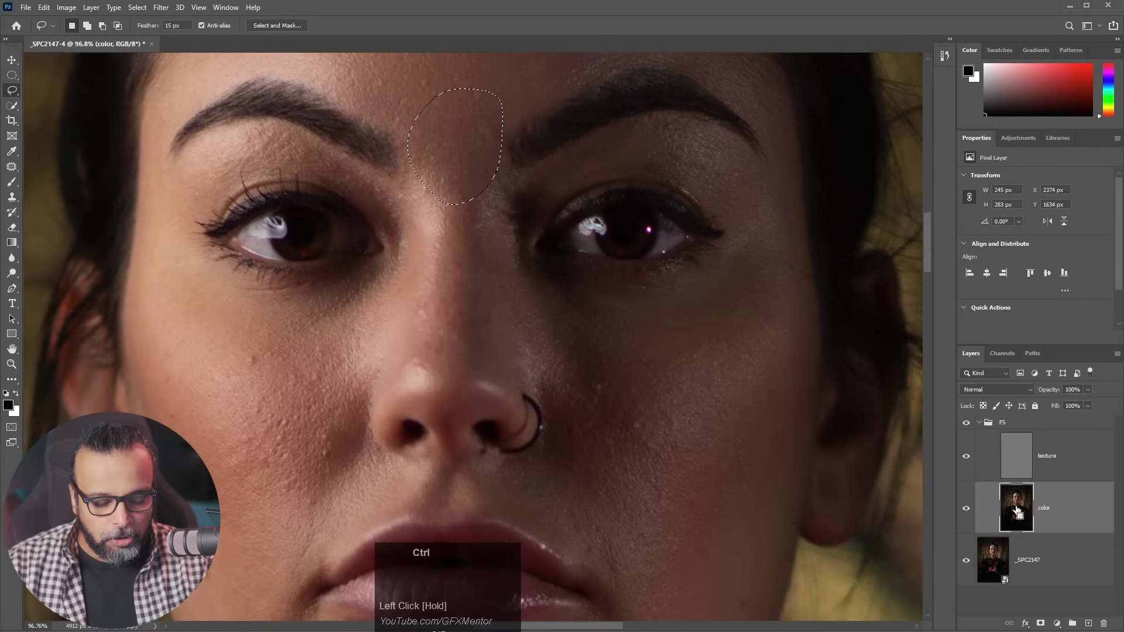
{"action": "key", "text": "ctrl+alt+q"}
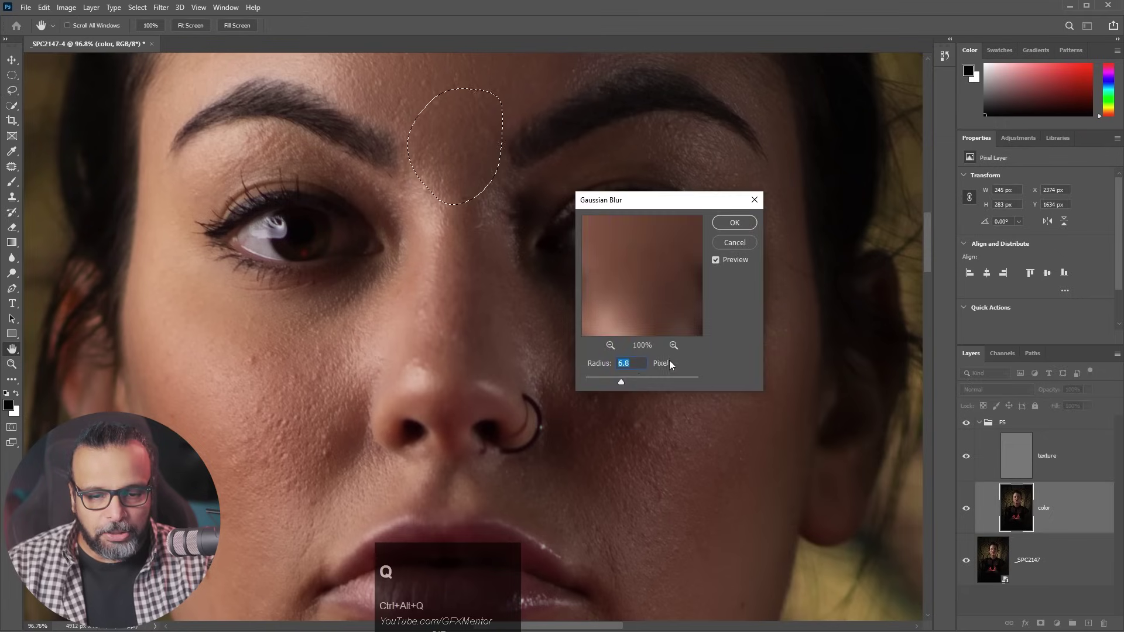
{"action": "left_click_drag", "start_coordinate": [619, 380], "coordinate": [625, 379]}
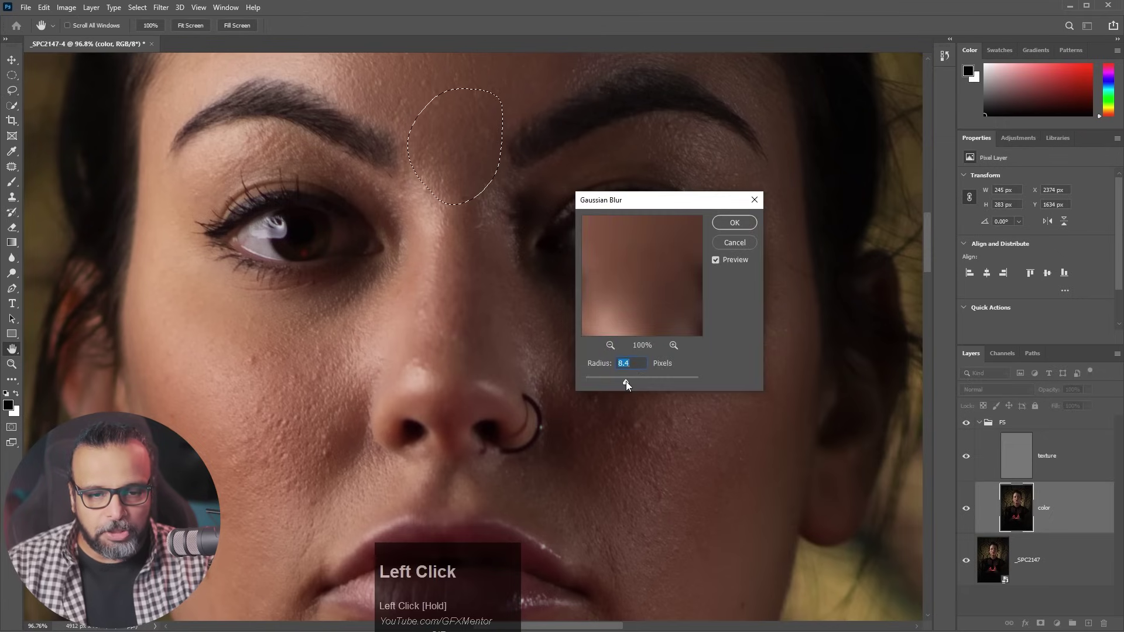
{"action": "left_click", "coordinate": [729, 223]}
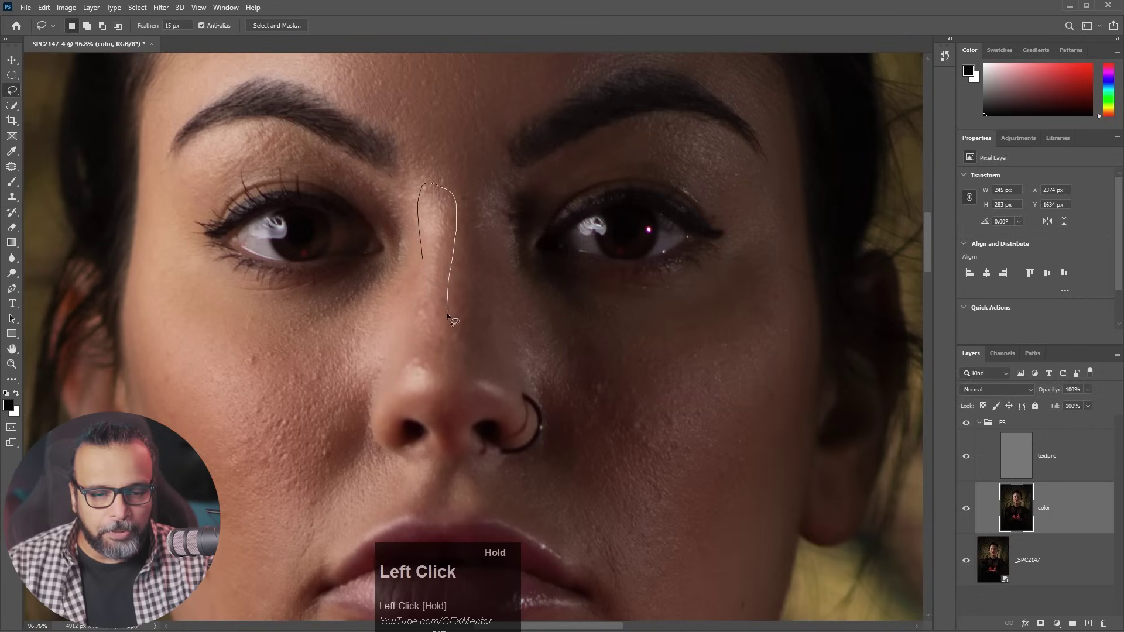
- Lasso the highlighted bridge of the nose, apply a 7 px Gaussian Blur, and deselect
{"action": "left_click_drag", "start_coordinate": [414, 377], "coordinate": [417, 379]}
{"action": "key", "text": "ctrl+alt+f"}
{"action": "left_click_drag", "start_coordinate": [625, 380], "coordinate": [630, 382]}
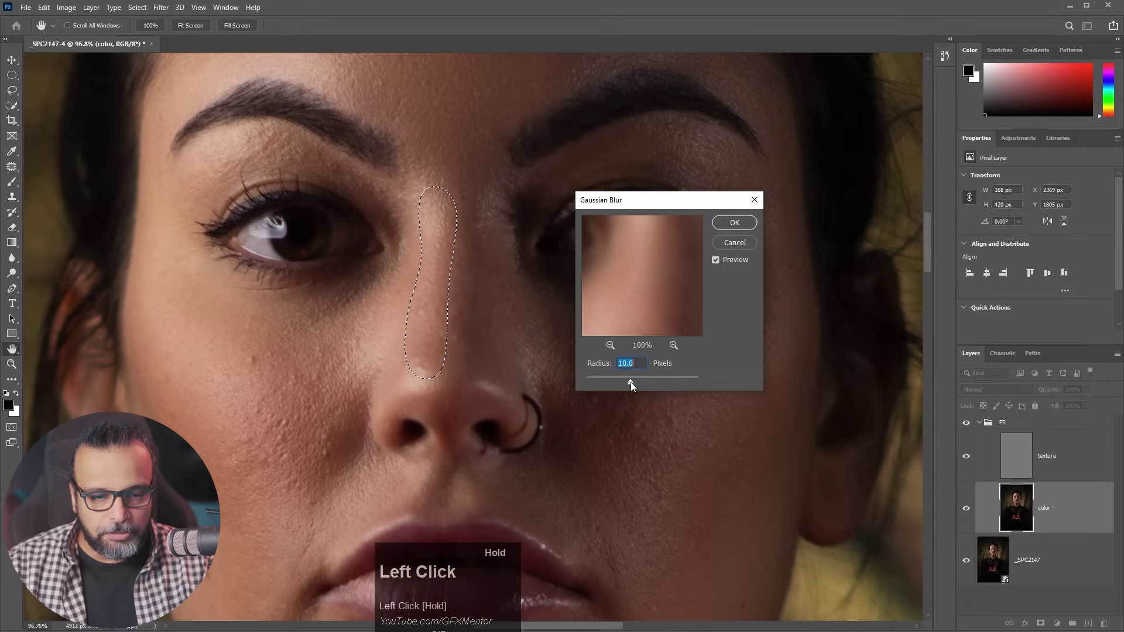
{"action": "left_click_drag", "start_coordinate": [655, 381], "coordinate": [629, 379]}
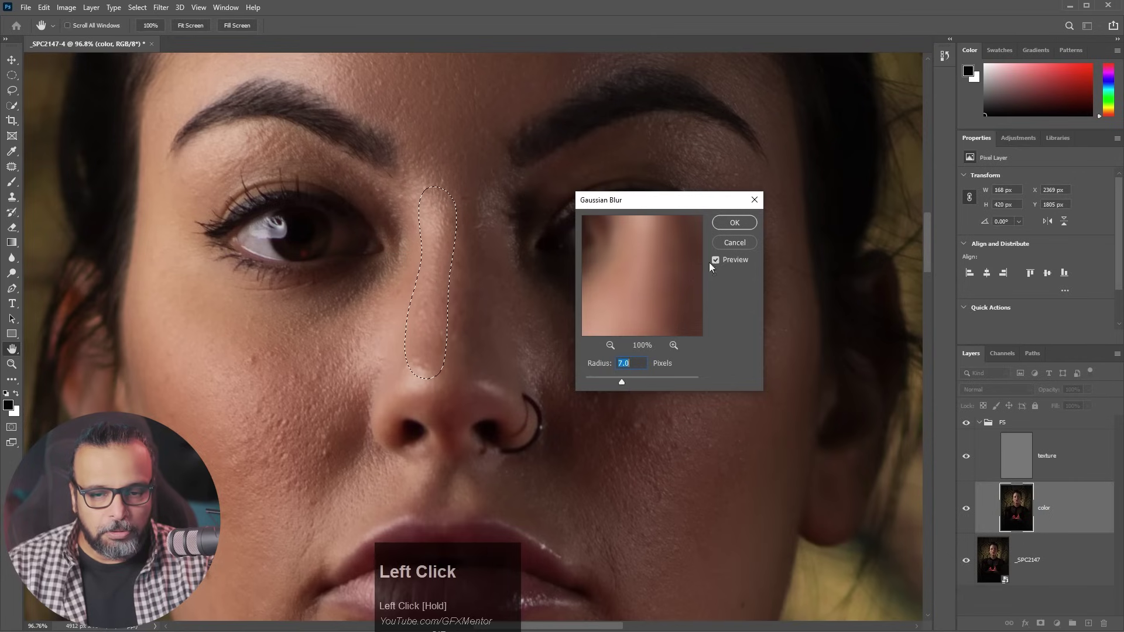
{"action": "left_click", "coordinate": [729, 223]}
{"action": "key", "text": "ctrl+d"}
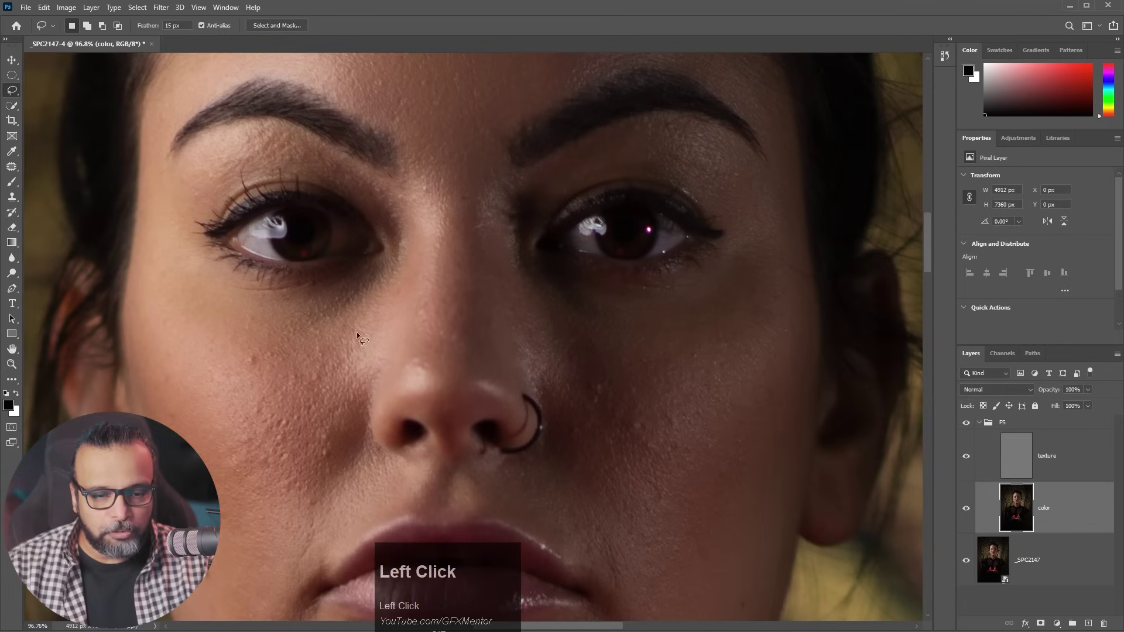
- Lasso and Gaussian-blur the under-eye area on the bright side at 11.1 px, and repeat on the cheek below it
{"action": "mouse_move", "coordinate": [388, 276]}
{"action": "left_mouse_down"}
{"action": "mouse_move", "coordinate": [223, 301]}
{"action": "mouse_move", "coordinate": [246, 316]}
{"action": "left_mouse_up"}
{"action": "key", "text": "ctrl+alt+f"}
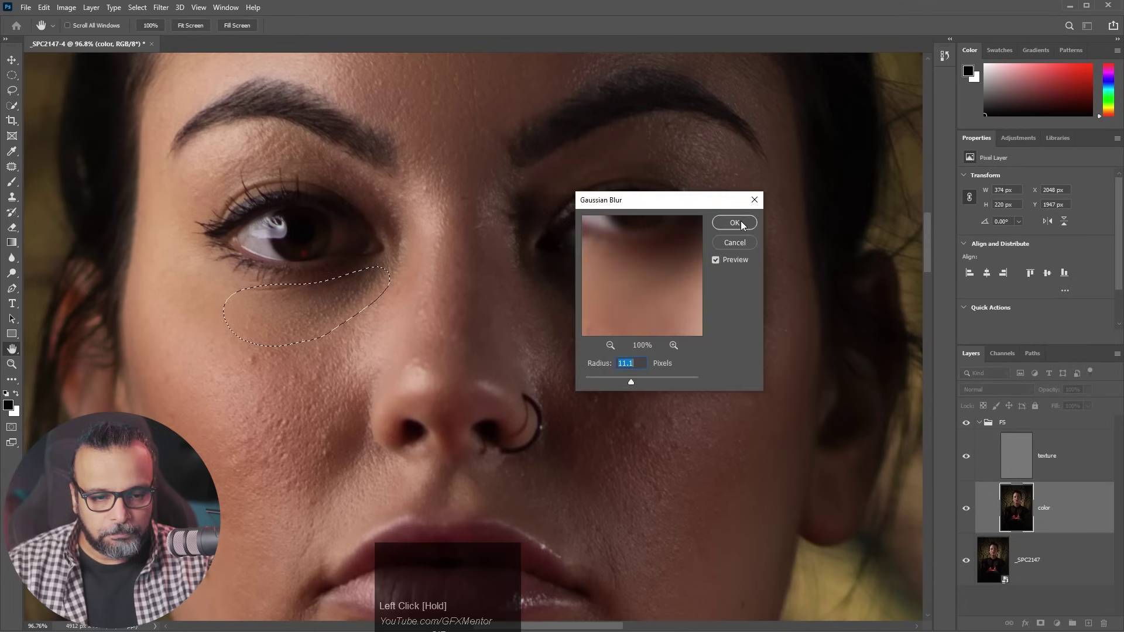
{"action": "left_click", "coordinate": [734, 223]}
{"action": "scroll", "coordinate": [206, 398], "scroll_direction": "down", "scroll_amount": 2}
{"action": "left_click_drag", "start_coordinate": [206, 398], "coordinate": [225, 357]}
{"action": "key", "text": "ctrl+alt+f"}
{"action": "left_click", "coordinate": [733, 221]}
- Lasso the lower cheek on the bright side of the face and smooth it with Gaussian Blur
{"action": "scroll", "coordinate": [469, 328], "scroll_direction": "down", "scroll_amount": 2}
{"action": "scroll", "coordinate": [468, 328], "scroll_direction": "left", "scroll_amount": 1}
{"action": "left_click_drag", "start_coordinate": [316, 442], "coordinate": [258, 331]}
{"action": "key", "text": "ctrl+alt+f"}
{"action": "left_click", "coordinate": [633, 380]}
{"action": "left_click", "coordinate": [732, 221]}
- Lasso another patch near the mouth on the bright side and smooth it with a slightly stronger Gaussian Blur
{"action": "scroll", "coordinate": [468, 328], "scroll_direction": "down", "scroll_amount": 2}
{"action": "mouse_move", "coordinate": [352, 427]}
{"action": "left_mouse_down"}
{"action": "mouse_move", "coordinate": [295, 398]}
{"action": "mouse_move", "coordinate": [378, 416]}
{"action": "left_mouse_up"}
{"action": "key", "text": "ctrl+alt+f"}
{"action": "left_click", "coordinate": [637, 379]}
{"action": "left_click", "coordinate": [733, 221]}
- Lasso the whole chin below the lips and apply an 11.1 px Gaussian Blur after toggling the preview
{"action": "left_click_drag", "start_coordinate": [432, 464], "coordinate": [432, 464]}
{"action": "key", "text": "ctrl+alt+f"}
{"action": "mouse_move", "coordinate": [638, 378]}
{"action": "left_mouse_down"}
{"action": "mouse_move", "coordinate": [609, 382]}
{"action": "mouse_move", "coordinate": [631, 380]}
{"action": "left_mouse_up"}
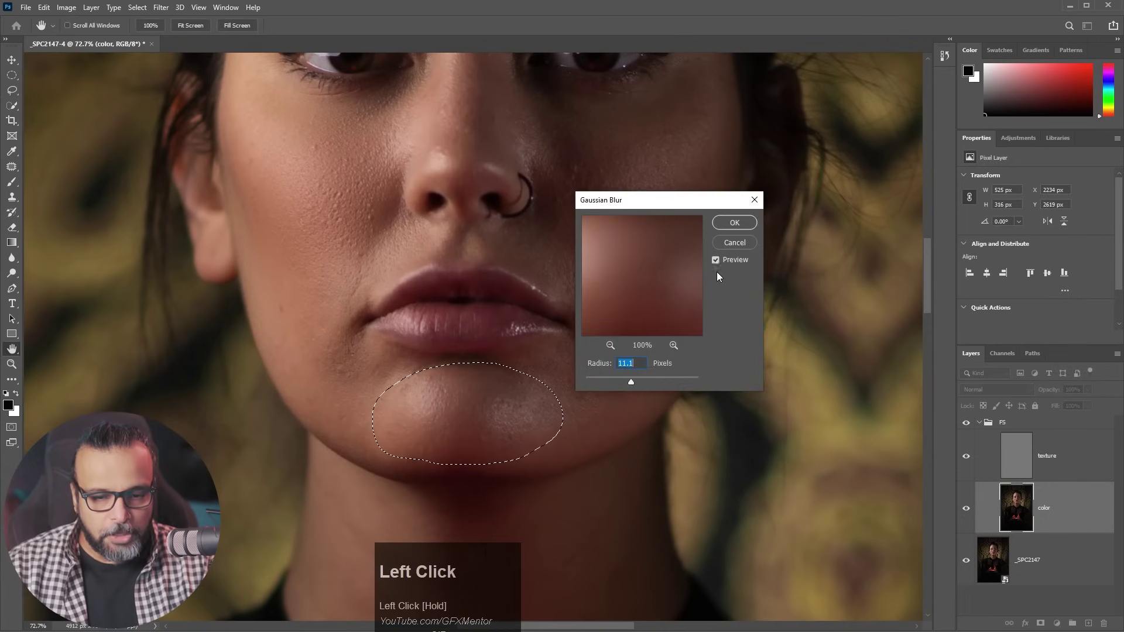
{"action": "left_click", "coordinate": [716, 259]}
{"action": "left_click", "coordinate": [716, 259]}
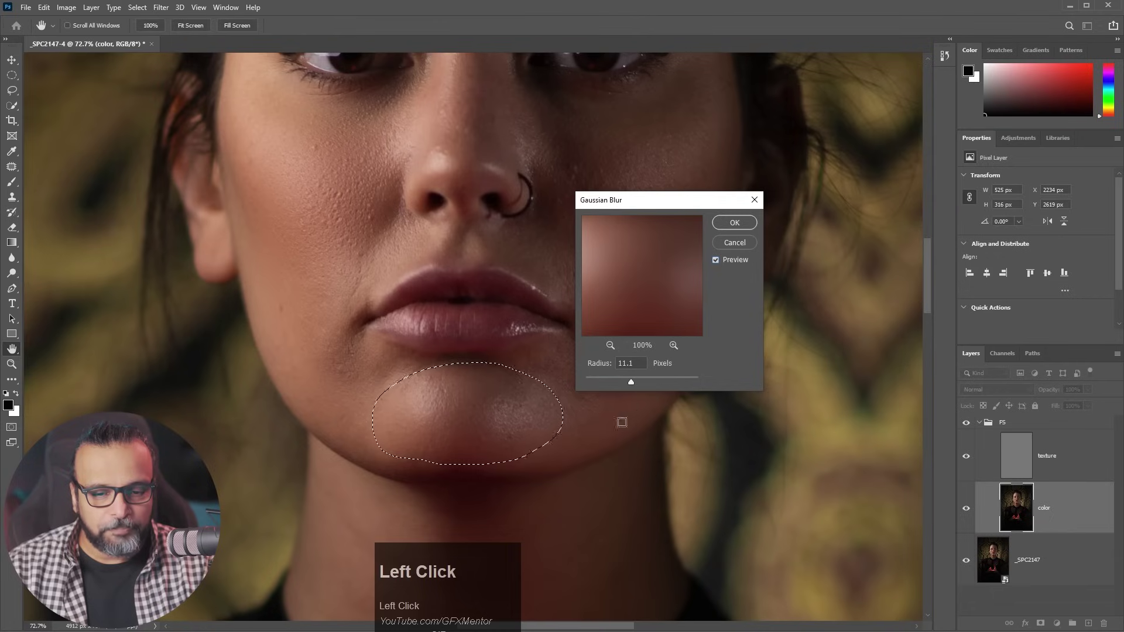
{"action": "key", "text": "Return"}
- Lasso the jaw area on the shadowed side of the face and apply a 9.6 px Gaussian Blur
{"action": "mouse_move", "coordinate": [650, 337]}
{"action": "left_mouse_down"}
{"action": "mouse_move", "coordinate": [579, 427]}
{"action": "mouse_move", "coordinate": [644, 381]}
{"action": "left_mouse_up"}
{"action": "key", "text": "ctrl+alt+f"}
{"action": "left_click_drag", "start_coordinate": [660, 285], "coordinate": [654, 284]}
{"action": "key", "text": "Return"}
- Lasso the shadowed cheek beside the corner of the mouth and smooth it with a stronger Gaussian Blur
{"action": "mouse_move", "coordinate": [623, 328]}
{"action": "left_mouse_down"}
{"action": "mouse_move", "coordinate": [672, 316]}
{"action": "mouse_move", "coordinate": [620, 336]}
{"action": "left_mouse_up"}
{"action": "key", "text": "ctrl+alt+f"}
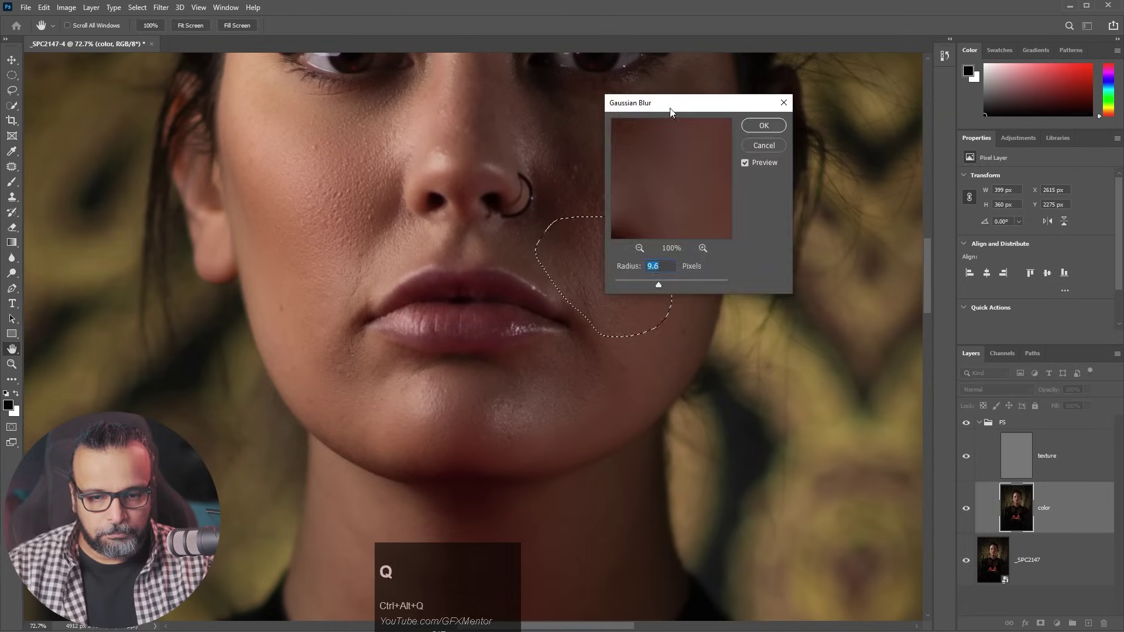
{"action": "left_click_drag", "start_coordinate": [281, 343], "coordinate": [299, 343]}
{"action": "key", "text": "Return"}
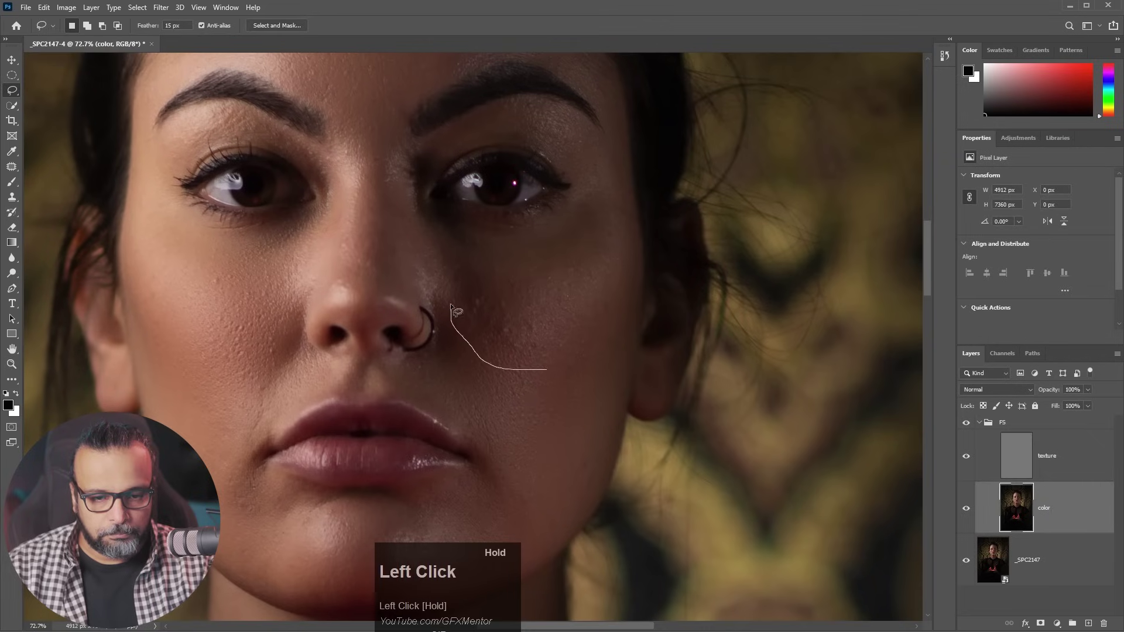
- Lasso and Gaussian-blur the shadowed cheek beside the nose ring, and repeat on a neighboring patch closer to the mouth
{"action": "left_click_drag", "start_coordinate": [544, 370], "coordinate": [562, 363]}
{"action": "key", "text": "ctrl+alt+f"}
{"action": "left_click_drag", "start_coordinate": [281, 344], "coordinate": [295, 344]}
{"action": "key", "text": "Return"}
{"action": "left_click_drag", "start_coordinate": [490, 360], "coordinate": [477, 381]}
{"action": "key", "text": "ctrl+alt+f"}
{"action": "key", "text": "Return"}
- Lasso and Gaussian-blur two patches along the outer shadowed cheek, one low and one higher toward the eye
{"action": "mouse_move", "coordinate": [612, 368]}
{"action": "left_mouse_down"}
{"action": "mouse_move", "coordinate": [577, 477]}
{"action": "mouse_move", "coordinate": [618, 387]}
{"action": "left_mouse_up"}
{"action": "key", "text": "ctrl+alt+f"}
{"action": "key", "text": "Return"}
{"action": "mouse_move", "coordinate": [591, 266]}
{"action": "left_mouse_down"}
{"action": "mouse_move", "coordinate": [535, 262]}
{"action": "mouse_move", "coordinate": [589, 274]}
{"action": "left_mouse_up"}
{"action": "key", "text": "ctrl+alt+f"}
{"action": "left_click", "coordinate": [287, 339]}
{"action": "key", "text": "Return"}
- Lasso the skin beneath the shadowed eye near the nose and soften it with two passes of Gaussian Blur
{"action": "scroll", "coordinate": [445, 398], "scroll_direction": "up", "scroll_amount": 2}
{"action": "mouse_move", "coordinate": [462, 240]}
{"action": "left_mouse_down"}
{"action": "mouse_move", "coordinate": [452, 313]}
{"action": "mouse_move", "coordinate": [445, 275]}
{"action": "mouse_move", "coordinate": [625, 267]}
{"action": "mouse_move", "coordinate": [491, 261]}
{"action": "left_mouse_up"}
{"action": "key", "text": "ctrl+alt+f"}
{"action": "left_click", "coordinate": [290, 344]}
{"action": "key", "text": "Return"}
{"action": "key", "text": "ctrl+alt+f"}
{"action": "key", "text": "Return"}
- Lasso and Gaussian-blur the bright-side crease beside the mouth, select the nose bridge's shadowed edge, and compare with the original layer
{"action": "scroll", "coordinate": [533, 382], "scroll_direction": "down", "scroll_amount": 4}
{"action": "scroll", "coordinate": [533, 381], "scroll_direction": "up", "scroll_amount": 4}
{"action": "left_click_drag", "start_coordinate": [360, 283], "coordinate": [363, 287]}
{"action": "key", "text": "ctrl+alt+f"}
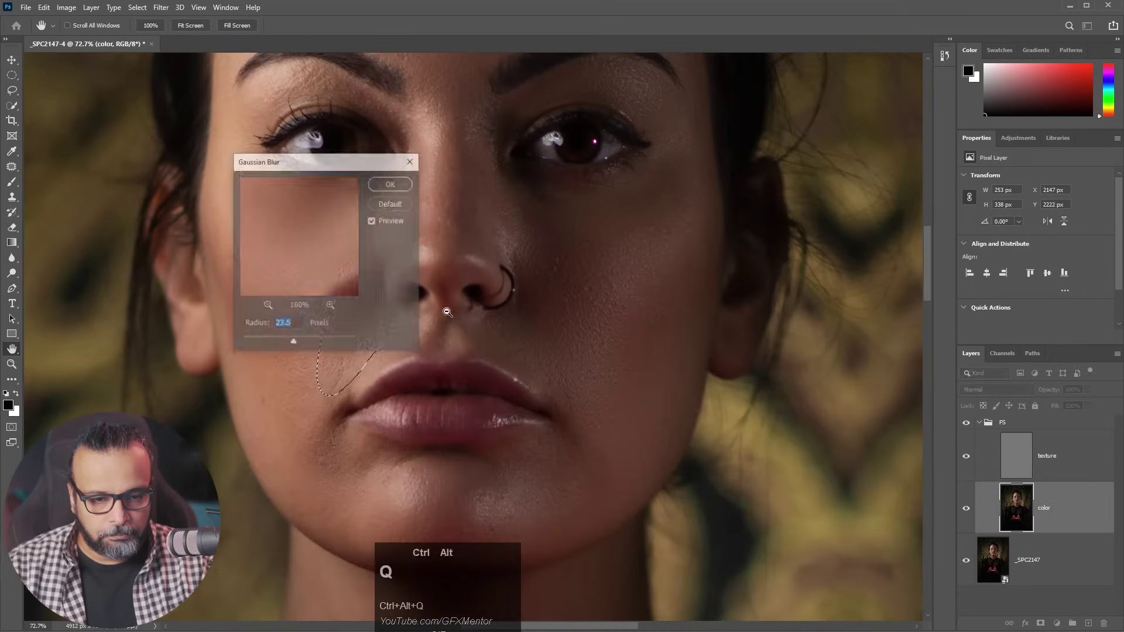
{"action": "left_click_drag", "start_coordinate": [525, 290], "coordinate": [521, 291]}
{"action": "left_click", "coordinate": [640, 132]}
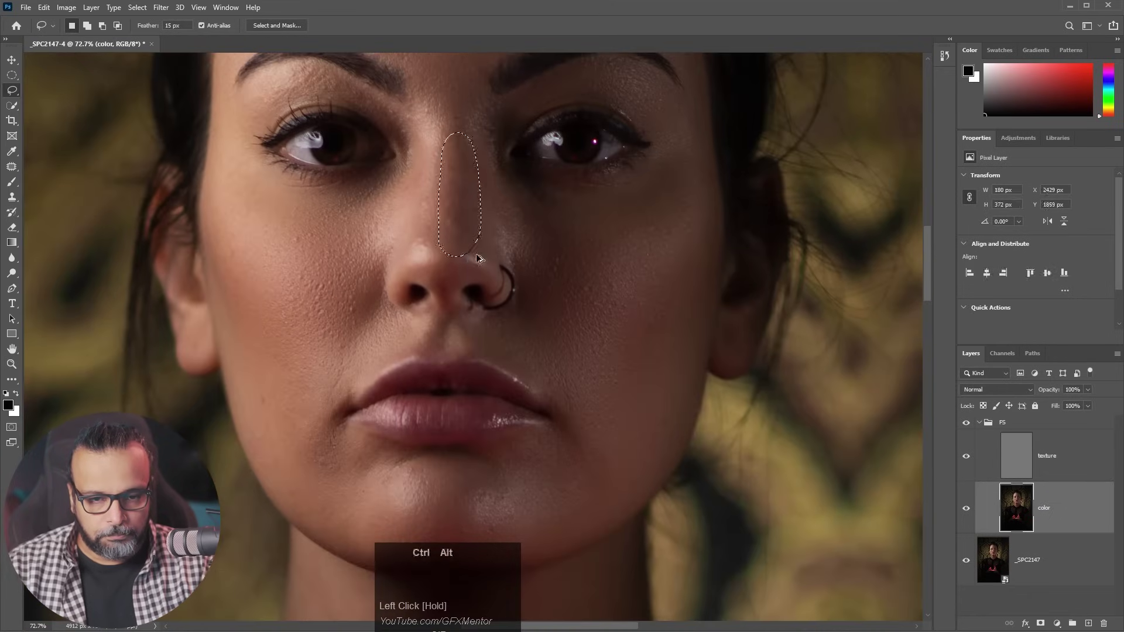
{"action": "scroll", "coordinate": [476, 254], "scroll_direction": "down", "scroll_amount": 1}
{"action": "left_click", "coordinate": [967, 562], "text": "alt"}
- Lasso and Gaussian-blur two patches on the bright side, along the jaw and down the side of the neck
{"action": "left_click_drag", "start_coordinate": [176, 278], "coordinate": [170, 387]}
{"action": "key", "text": "ctrl+alt+f"}
{"action": "left_click", "coordinate": [705, 126]}
{"action": "mouse_move", "coordinate": [246, 603]}
{"action": "left_mouse_down"}
{"action": "mouse_move", "coordinate": [234, 353]}
{"action": "mouse_move", "coordinate": [252, 374]}
{"action": "left_mouse_up"}
{"action": "key", "text": "ctrl+alt+f"}
{"action": "left_click", "coordinate": [705, 125]}
- Lasso the throat area just below the chin and smooth it with Gaussian Blur
{"action": "left_click_drag", "start_coordinate": [332, 488], "coordinate": [343, 246]}
{"action": "mouse_move", "coordinate": [348, 178]}
{"action": "left_mouse_down"}
{"action": "mouse_move", "coordinate": [263, 333]}
{"action": "mouse_move", "coordinate": [345, 180]}
{"action": "left_mouse_up"}
{"action": "key", "text": "ctrl+alt+f"}
{"action": "left_click", "coordinate": [701, 126]}
- Lasso the base of the neck above the neckline and blur it at 15.3 px, and repeat on the throat above it
{"action": "mouse_move", "coordinate": [394, 388]}
{"action": "left_mouse_down"}
{"action": "mouse_move", "coordinate": [369, 419]}
{"action": "mouse_move", "coordinate": [410, 407]}
{"action": "left_mouse_up"}
{"action": "key", "text": "ctrl+alt+f"}
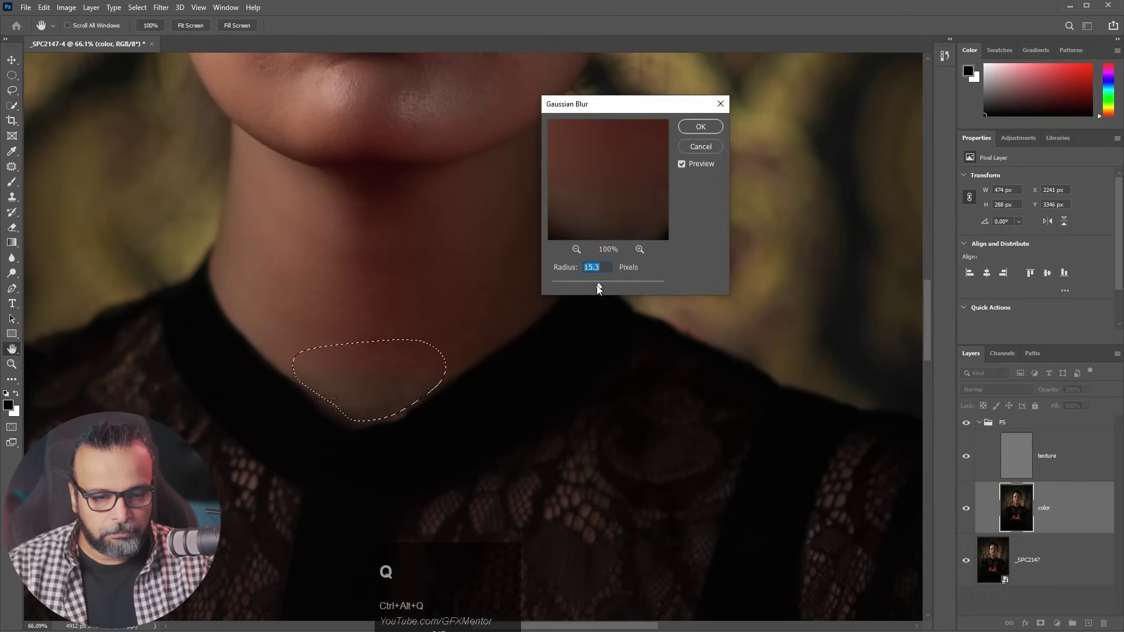
{"action": "left_click", "coordinate": [700, 127]}
{"action": "mouse_move", "coordinate": [375, 313]}
{"action": "left_mouse_down"}
{"action": "mouse_move", "coordinate": [539, 125]}
{"action": "mouse_move", "coordinate": [375, 312]}
{"action": "left_mouse_up"}
{"action": "key", "text": "ctrl+alt+f"}
{"action": "left_click", "coordinate": [701, 127]}
- Lasso the upper forehead by the hairline on the bright side, apply a 7.8 px Gaussian Blur, and deselect
{"action": "scroll", "coordinate": [410, 357], "scroll_direction": "up", "scroll_amount": 3, "text": "alt"}
{"action": "left_click_drag", "start_coordinate": [419, 381], "coordinate": [427, 246]}
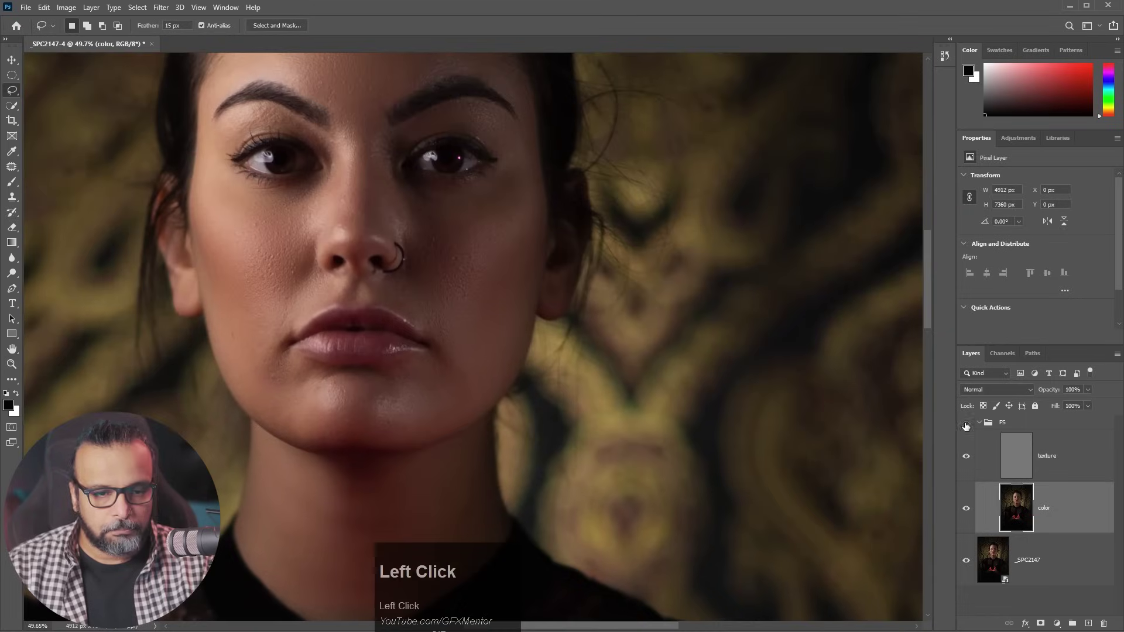
{"action": "left_click_drag", "start_coordinate": [352, 222], "coordinate": [322, 345]}
{"action": "mouse_move", "coordinate": [281, 88]}
{"action": "left_mouse_down"}
{"action": "mouse_move", "coordinate": [219, 121]}
{"action": "mouse_move", "coordinate": [283, 89]}
{"action": "left_mouse_up"}
{"action": "key", "text": "ctrl+alt+f"}
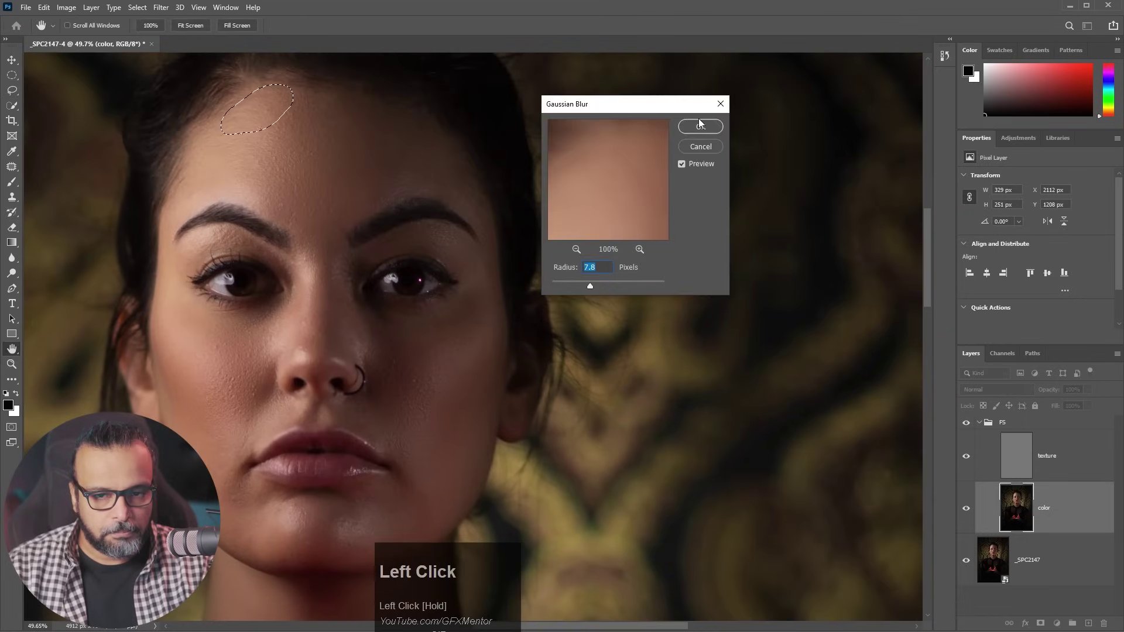
{"action": "left_click", "coordinate": [700, 125]}
{"action": "key", "text": "ctrl+d"}
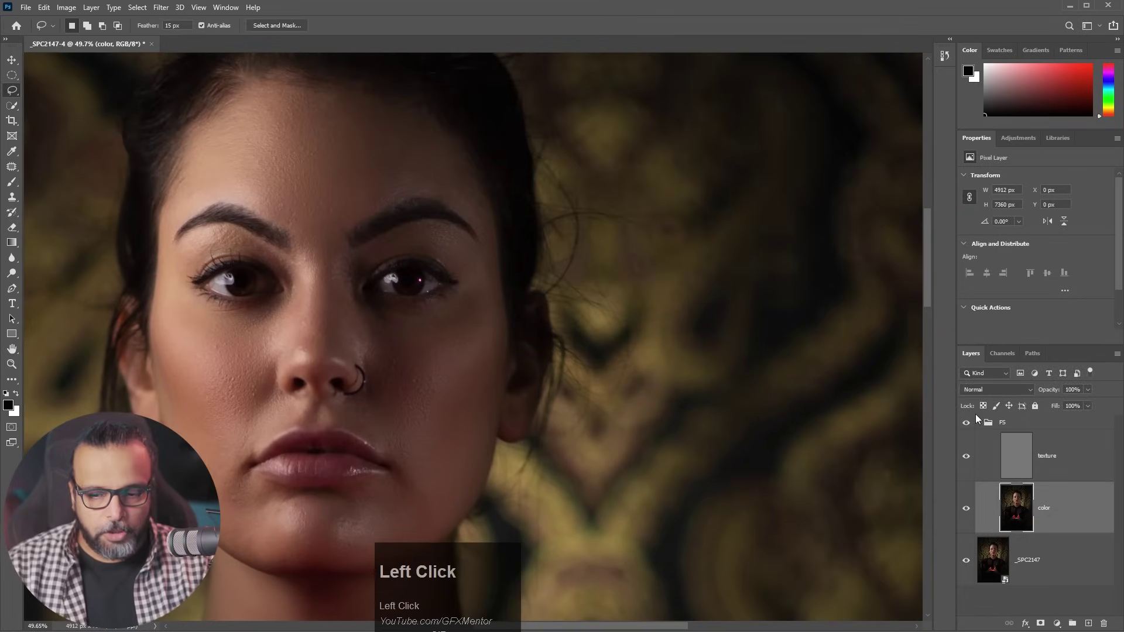
- Hide the texture layer to expose the uneven tones around the chin on the color layer
{"action": "left_click", "coordinate": [967, 456]}
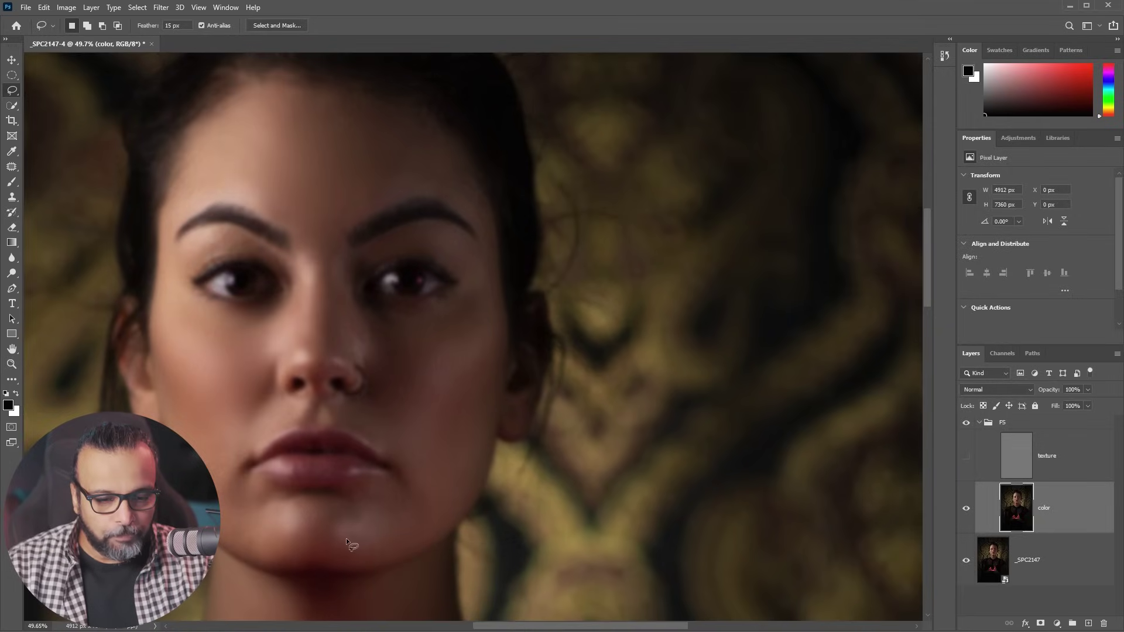
{"action": "left_click", "coordinate": [334, 528]}
{"action": "mouse_move", "coordinate": [344, 542]}
{"action": "left_mouse_down"}
{"action": "mouse_move", "coordinate": [414, 472]}
{"action": "mouse_move", "coordinate": [371, 437]}
{"action": "left_mouse_up"}
{"action": "scroll", "coordinate": [356, 528], "scroll_direction": "up", "scroll_amount": 3}
{"action": "left_click", "coordinate": [879, 446]}
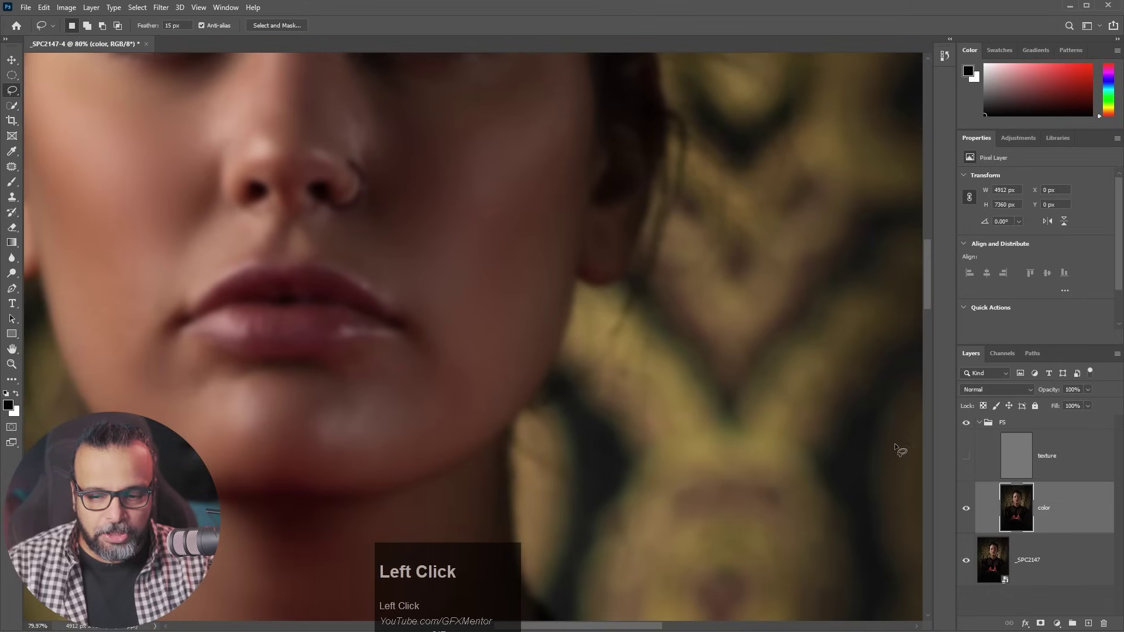
- Lasso the highlight under the lower lip on the shadowed side of the chin and apply a 9.8 px Gaussian Blur
{"action": "mouse_move", "coordinate": [344, 425]}
{"action": "left_mouse_down"}
{"action": "mouse_move", "coordinate": [310, 382]}
{"action": "mouse_move", "coordinate": [365, 426]}
{"action": "left_mouse_up"}
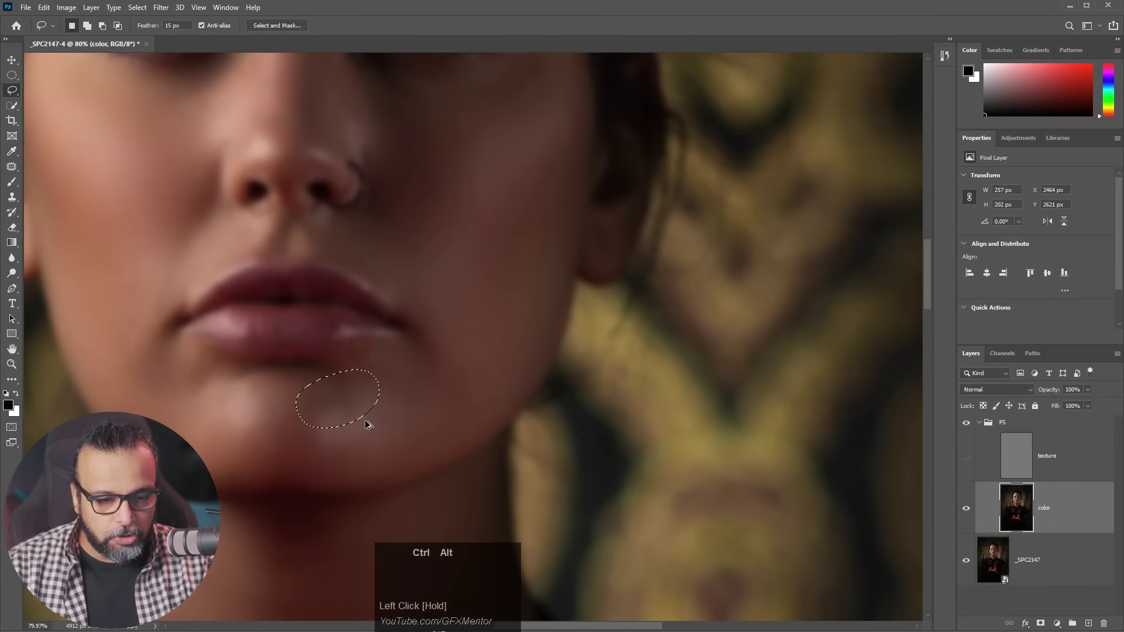
{"action": "key", "text": "ctrl+alt+f"}
{"action": "left_click", "coordinate": [591, 287]}
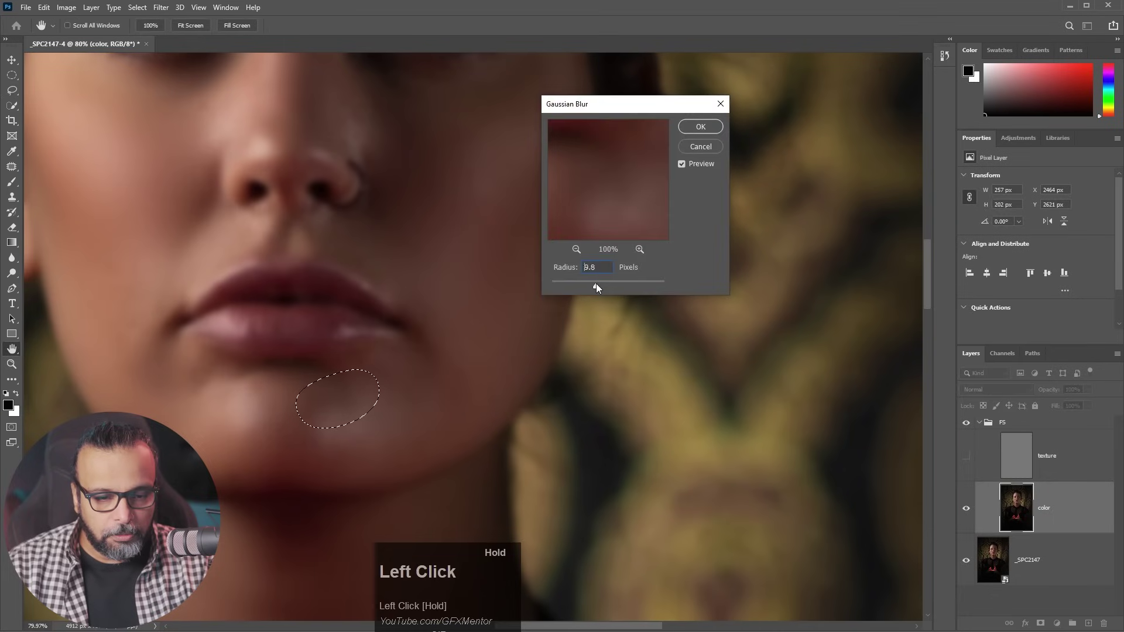
{"action": "left_click", "coordinate": [700, 126]}
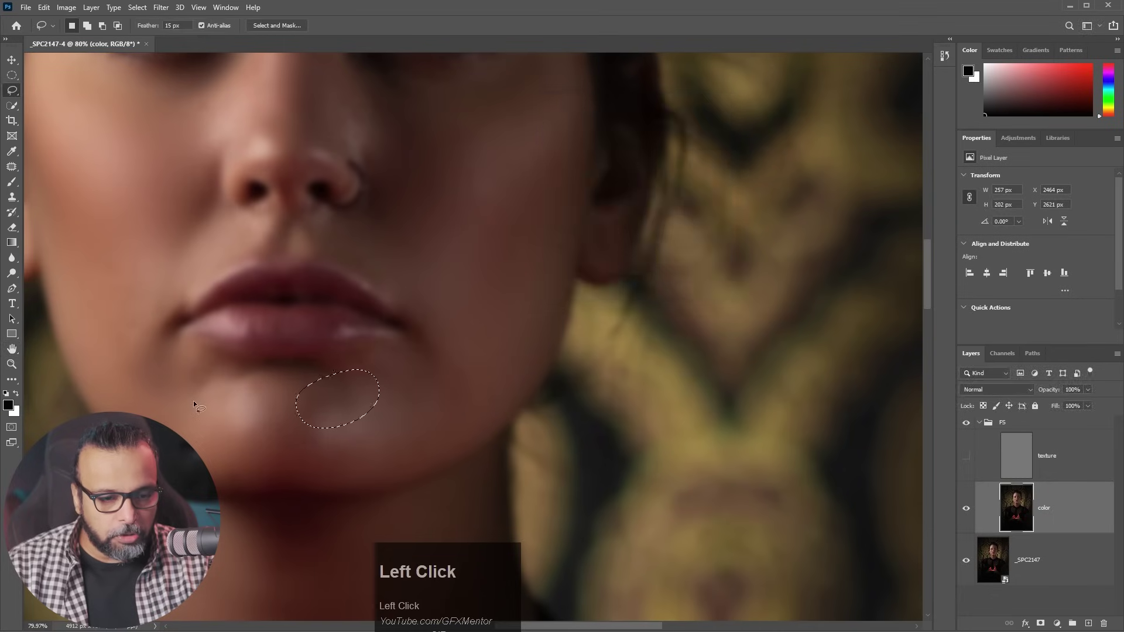
- Lasso a patch on the bright side of the chin and smooth it with Gaussian Blur
{"action": "left_click_drag", "start_coordinate": [192, 405], "coordinate": [196, 404]}
{"action": "key", "text": "ctrl+alt+f"}
{"action": "key", "text": "Return"}
- Lasso the patch beside the mouth corner on the bright side, apply a 23.5 px Gaussian Blur, and deselect
{"action": "left_click", "coordinate": [151, 395]}
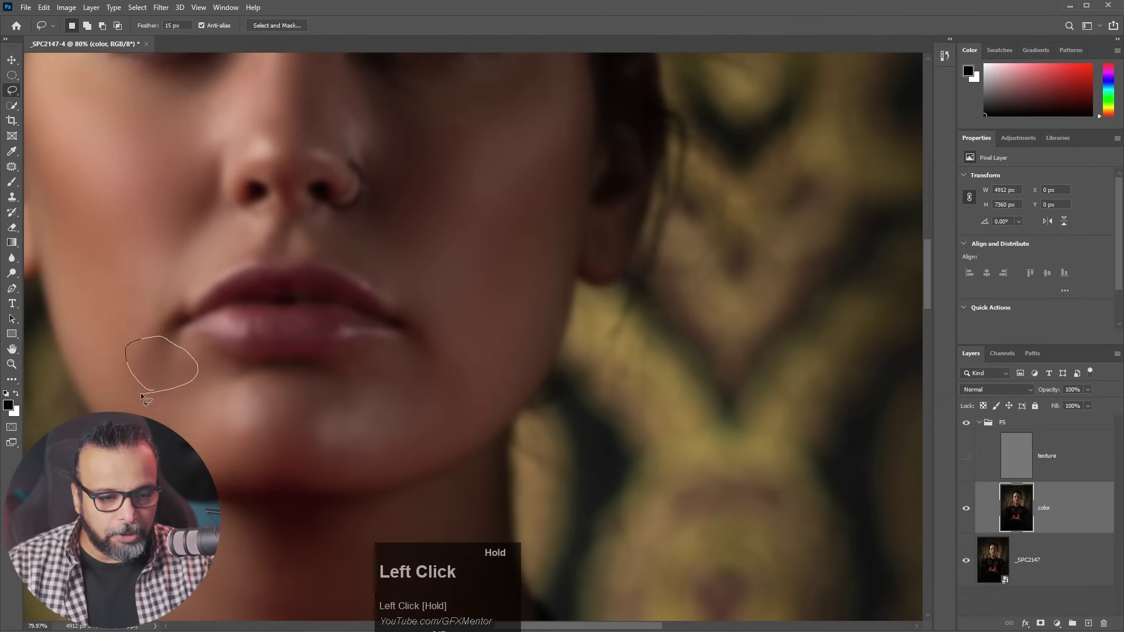
{"action": "left_click_drag", "start_coordinate": [142, 397], "coordinate": [146, 395]}
{"action": "key", "text": "ctrl+alt+f"}
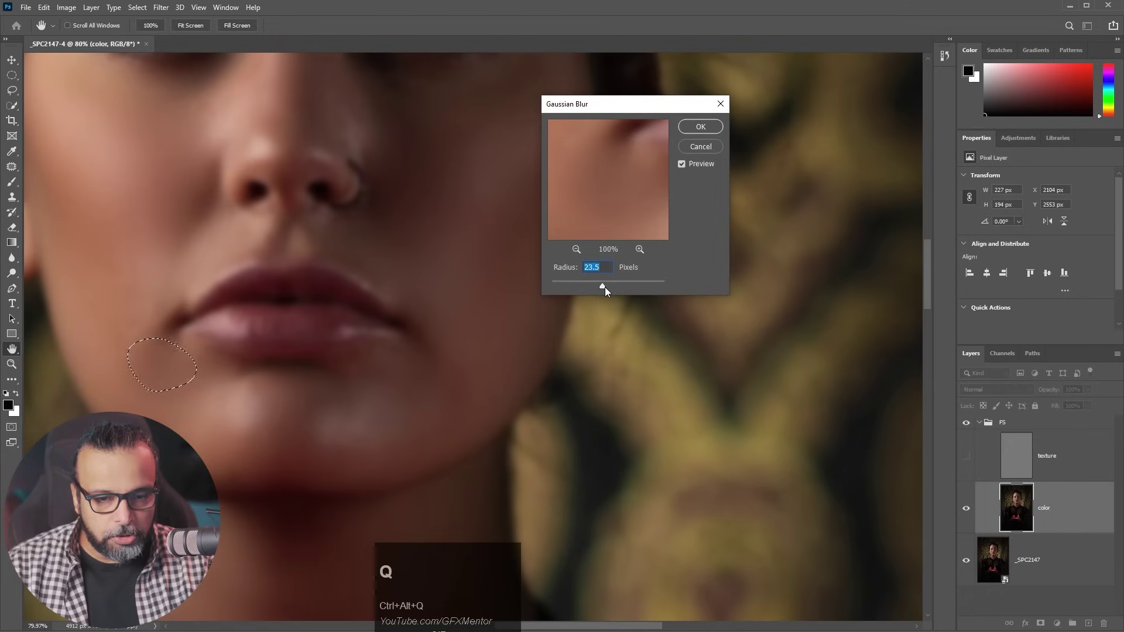
{"action": "left_click", "coordinate": [701, 127]}
{"action": "left_click", "coordinate": [445, 364]}
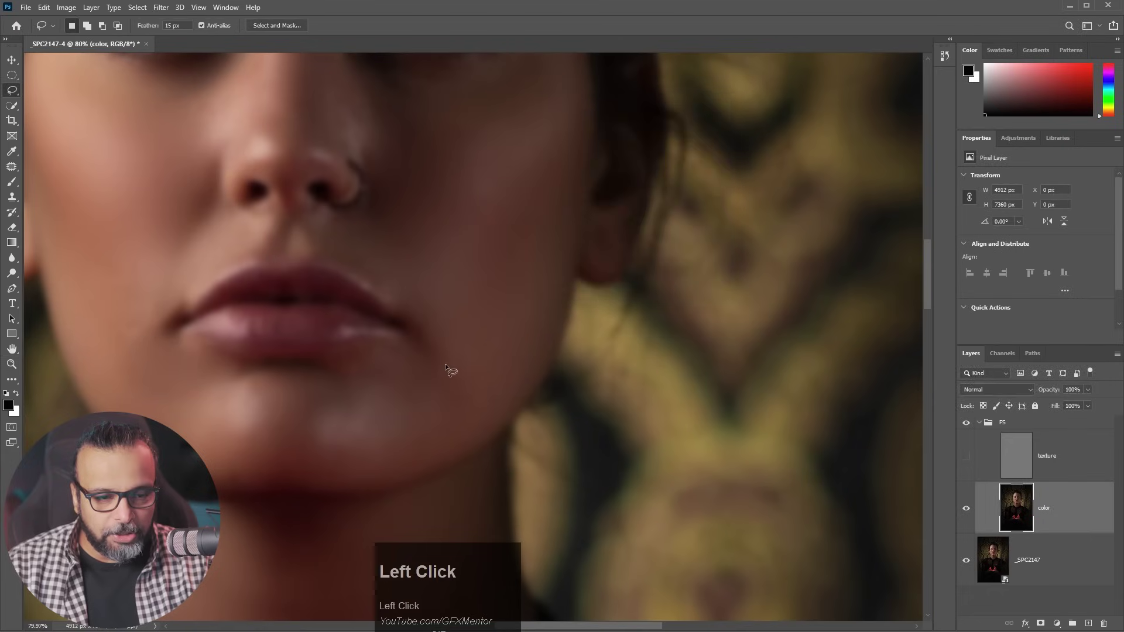
- Lasso the bright-side jaw area between the mouth corner and chin, apply a 44.3 px Gaussian Blur, and deselect
{"action": "scroll", "coordinate": [250, 403], "scroll_direction": "down", "scroll_amount": 4}
{"action": "left_click_drag", "start_coordinate": [189, 407], "coordinate": [168, 377]}
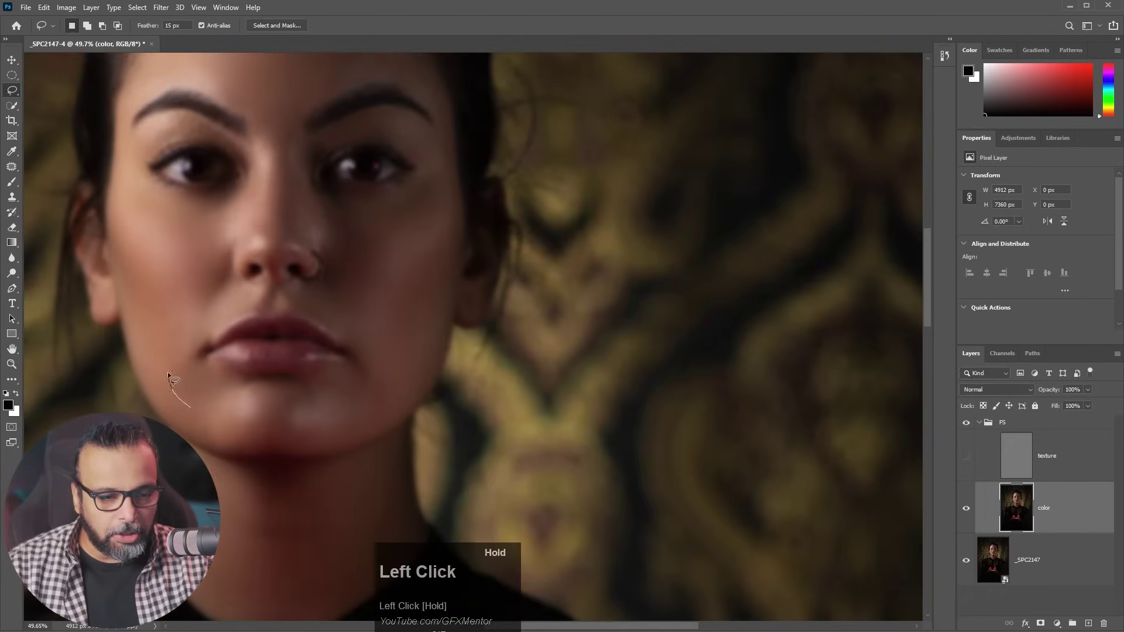
{"action": "left_click_drag", "start_coordinate": [202, 411], "coordinate": [198, 413]}
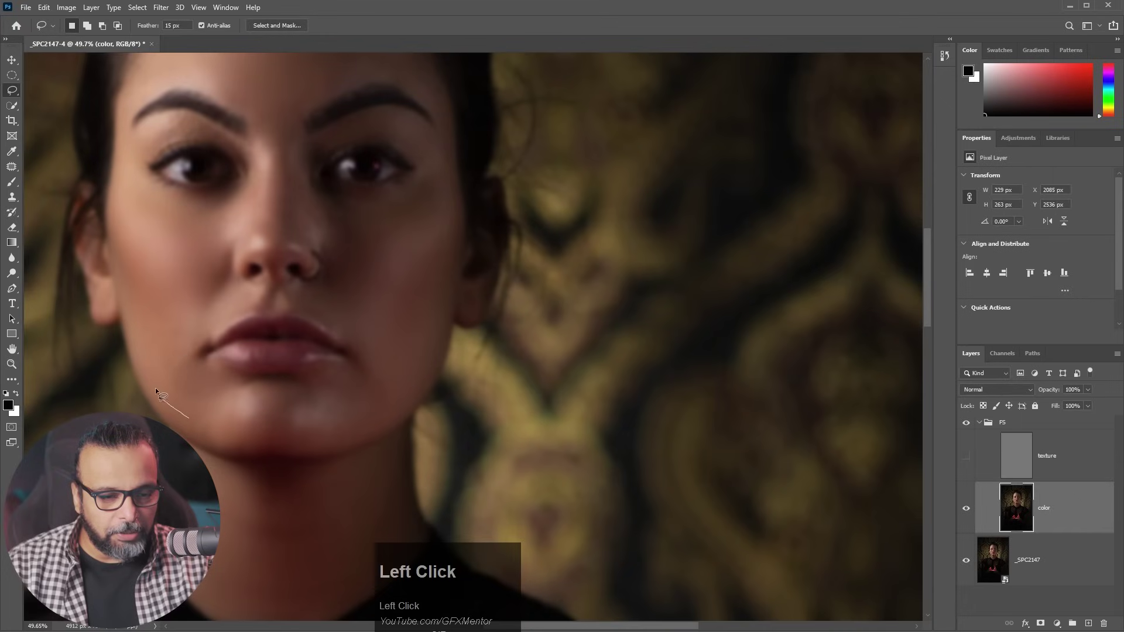
{"action": "mouse_move", "coordinate": [178, 349]}
{"action": "left_mouse_down"}
{"action": "mouse_move", "coordinate": [212, 382]}
{"action": "mouse_move", "coordinate": [210, 413]}
{"action": "mouse_move", "coordinate": [192, 419]}
{"action": "left_mouse_up"}
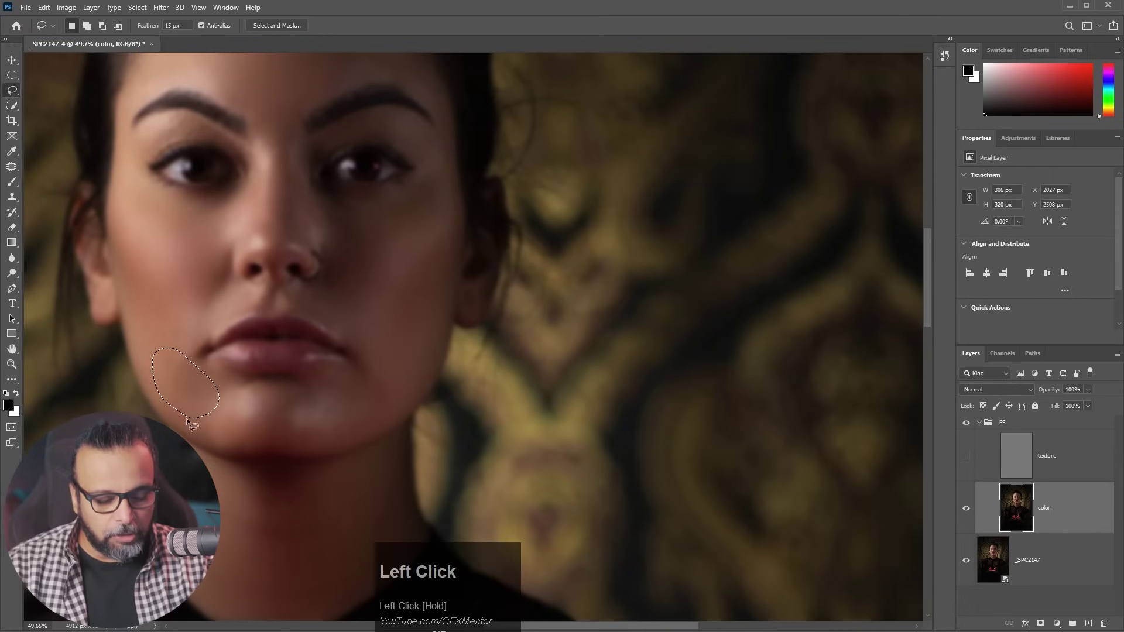
{"action": "key", "text": "ctrl+alt+f"}
{"action": "left_click", "coordinate": [613, 286]}
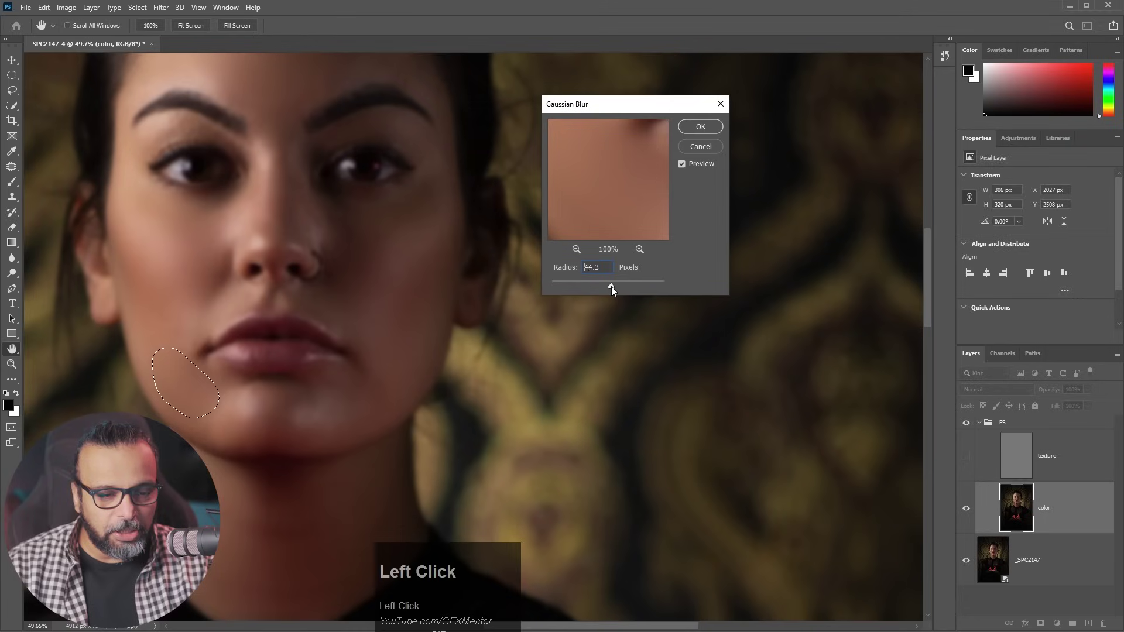
{"action": "left_click", "coordinate": [700, 126]}
{"action": "key", "text": "ctrl+d"}
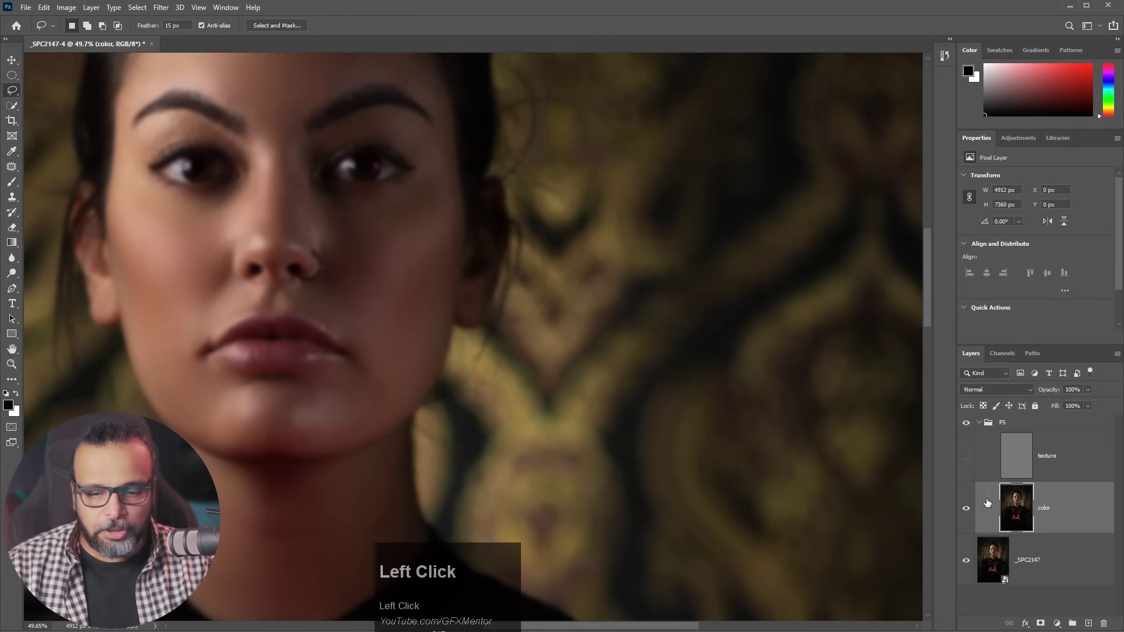
- Show the texture layer again and check the smoothed face with its skin texture
{"action": "left_click", "coordinate": [966, 456]}
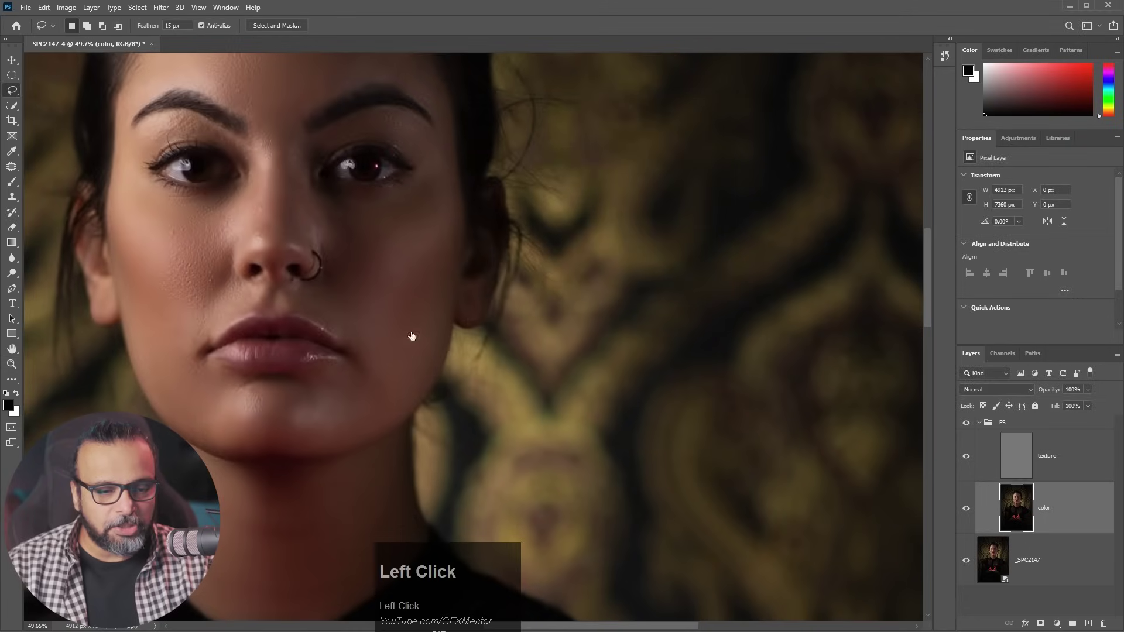
{"action": "scroll", "coordinate": [302, 310], "scroll_direction": "down", "scroll_amount": 3}
{"action": "scroll", "coordinate": [302, 309], "scroll_direction": "up", "scroll_amount": 4}
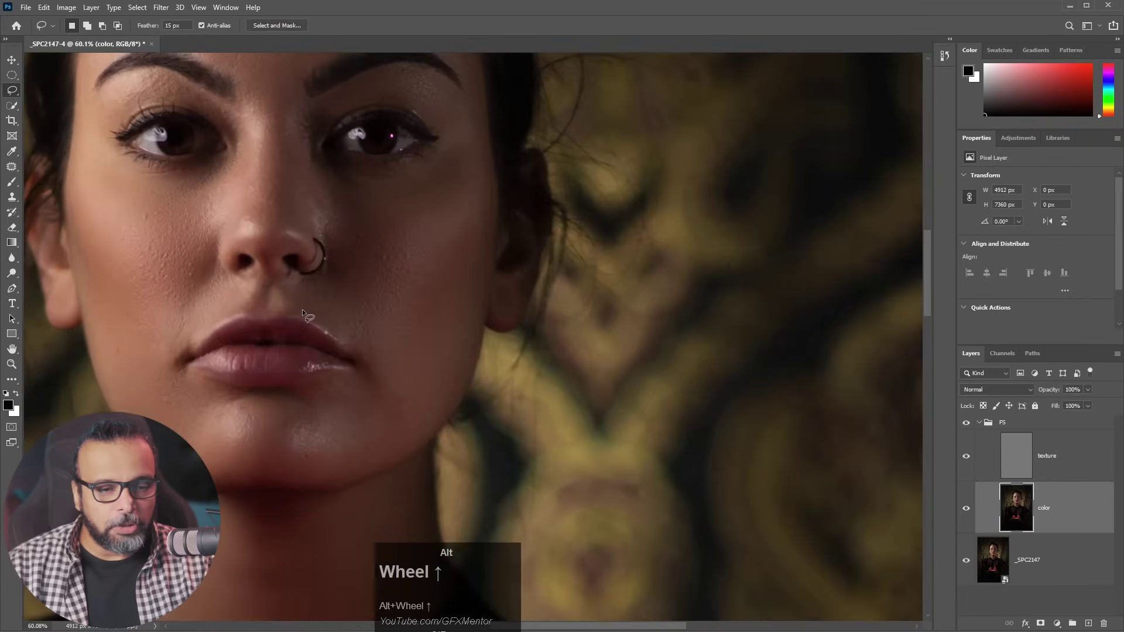
{"action": "key", "text": "space"}
{"action": "left_click_drag", "start_coordinate": [519, 224], "coordinate": [570, 327]}
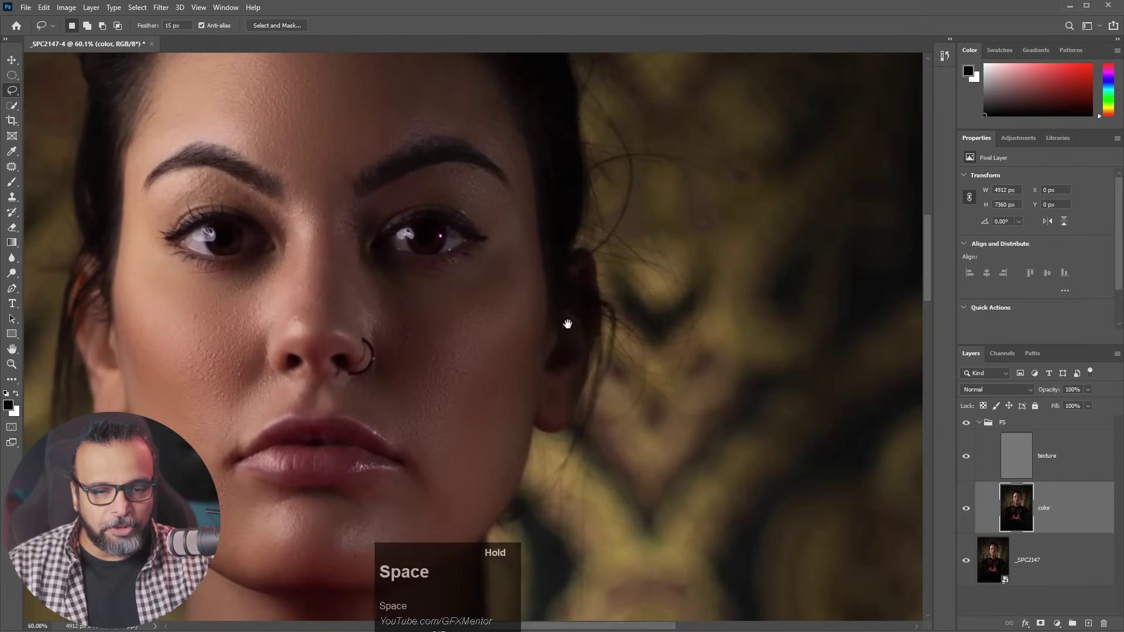
- Compare the original photo with the retouched portrait by isolating the _SPC2147 layer and restoring the other layers
{"action": "left_click", "coordinate": [966, 561], "text": "alt"}
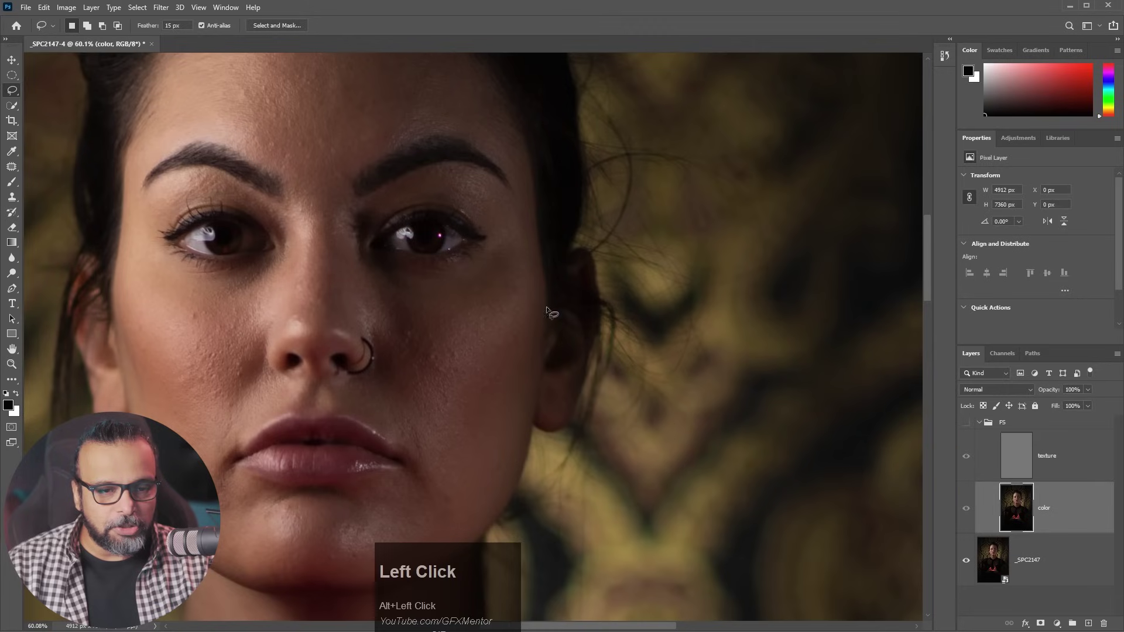
{"action": "scroll", "coordinate": [392, 298], "scroll_direction": "down", "scroll_amount": 3}
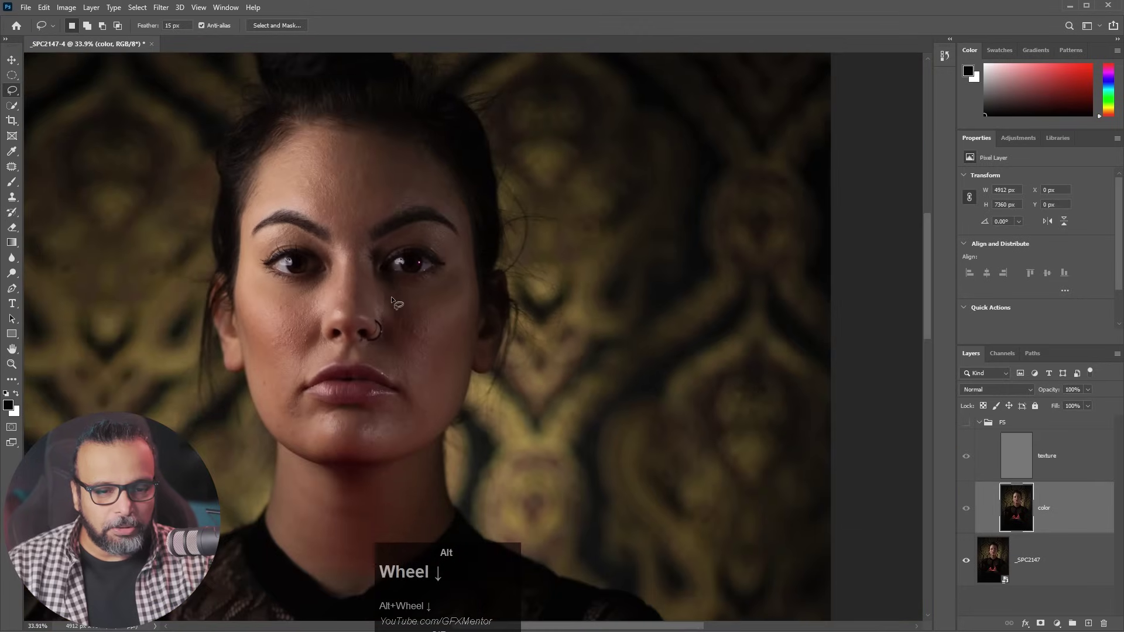
{"action": "left_click", "coordinate": [967, 562], "text": "alt"}
{"action": "key", "text": "space"}
{"action": "left_click_drag", "start_coordinate": [544, 359], "coordinate": [551, 385]}
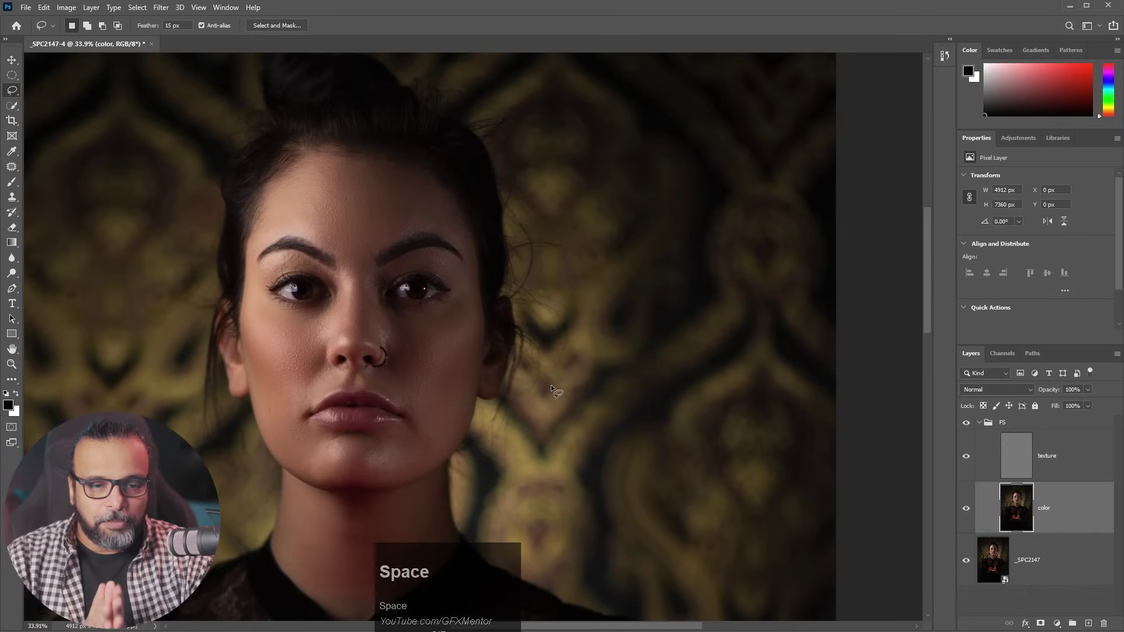
- Select the texture layer and examine the rough skin on the bright-side cheek close up
{"action": "left_click", "coordinate": [1016, 456]}
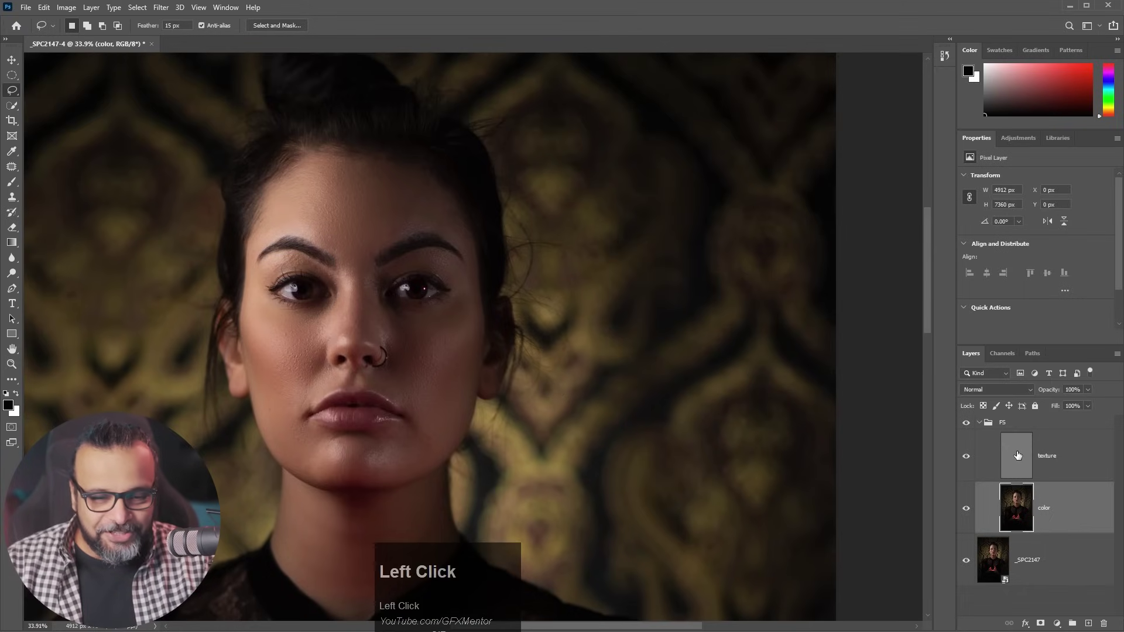
{"action": "scroll", "coordinate": [206, 292], "scroll_direction": "up", "scroll_amount": 10}
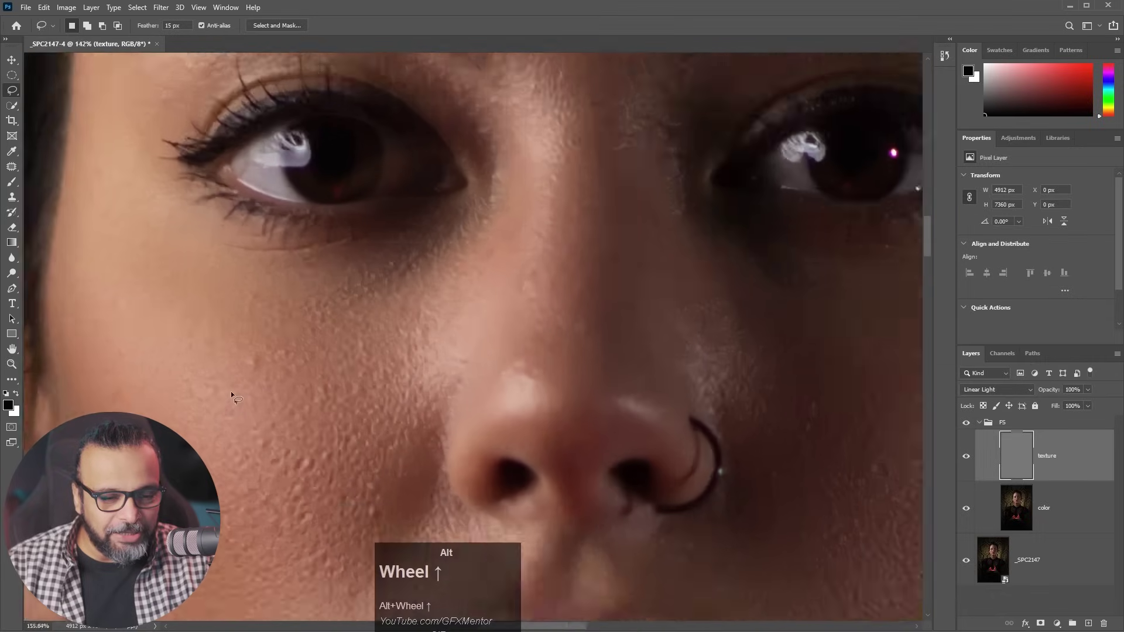
{"action": "scroll", "coordinate": [231, 391], "scroll_direction": "down", "scroll_amount": 1}
{"action": "scroll", "coordinate": [232, 394], "scroll_direction": "down", "scroll_amount": 3}
{"action": "scroll", "coordinate": [231, 395], "scroll_direction": "up", "scroll_amount": 3}
{"action": "scroll", "coordinate": [231, 395], "scroll_direction": "down", "scroll_amount": 4}
{"action": "left_click_drag", "start_coordinate": [441, 125], "coordinate": [450, 102]}
{"action": "mouse_move", "coordinate": [503, 432]}
{"action": "left_mouse_down"}
{"action": "mouse_move", "coordinate": [383, 350]}
{"action": "mouse_move", "coordinate": [333, 200]}
{"action": "mouse_move", "coordinate": [396, 171]}
{"action": "mouse_move", "coordinate": [458, 398]}
{"action": "mouse_move", "coordinate": [428, 434]}
{"action": "left_mouse_up"}
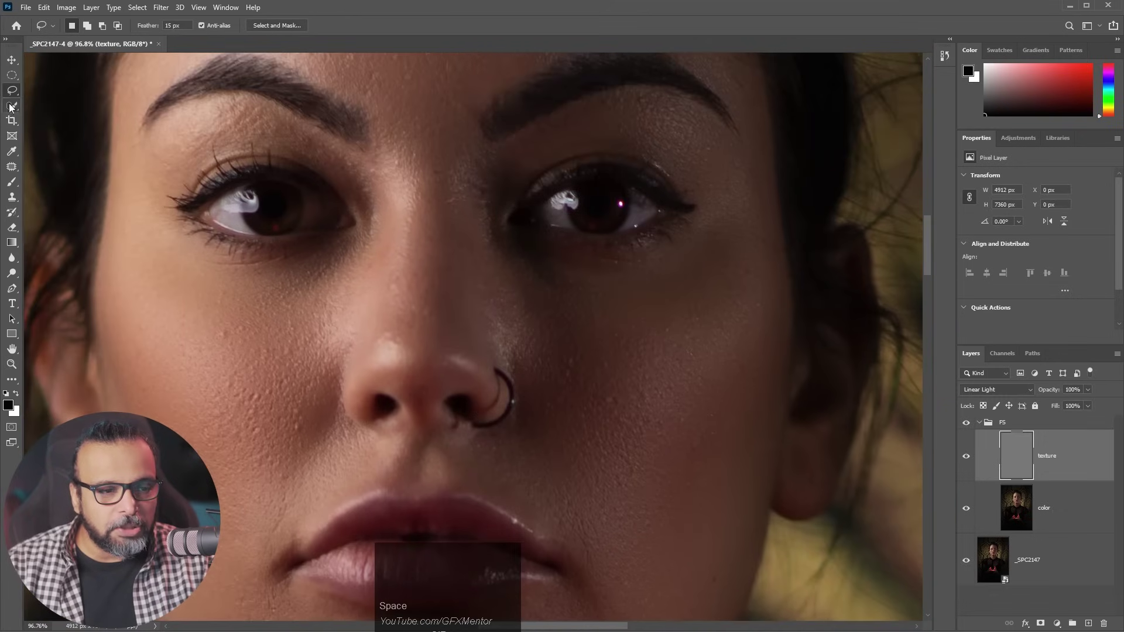
{"action": "scroll", "coordinate": [230, 371], "scroll_direction": "up", "scroll_amount": 5, "text": "alt"}
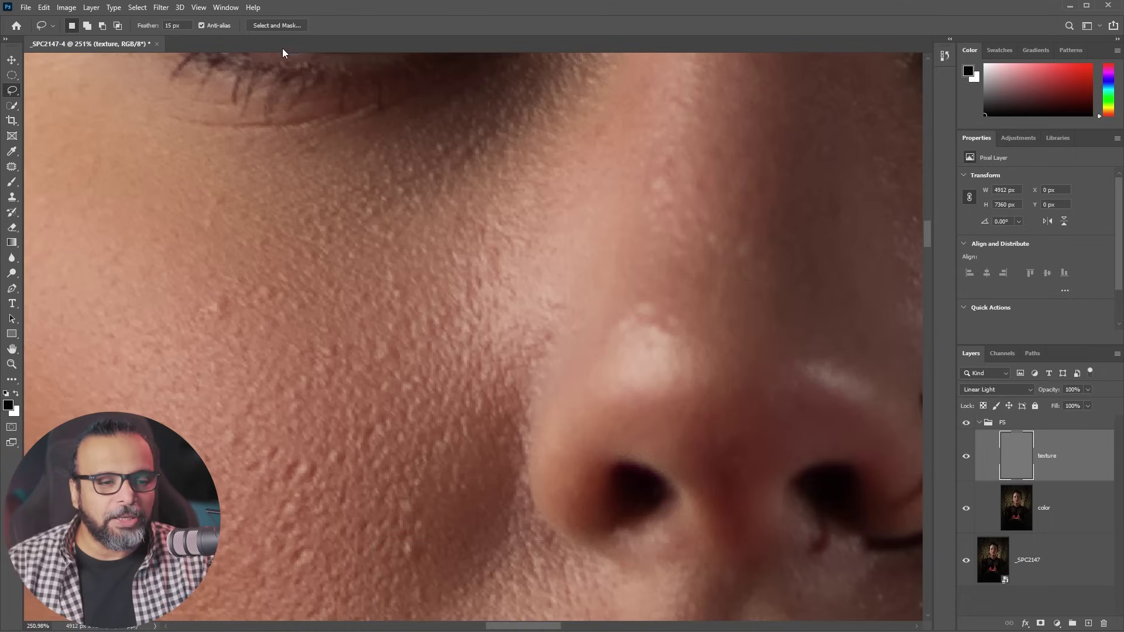
- Activate the Clone Stamp tool and keep its sampling on Current Layer
{"action": "left_click", "coordinate": [12, 168]}
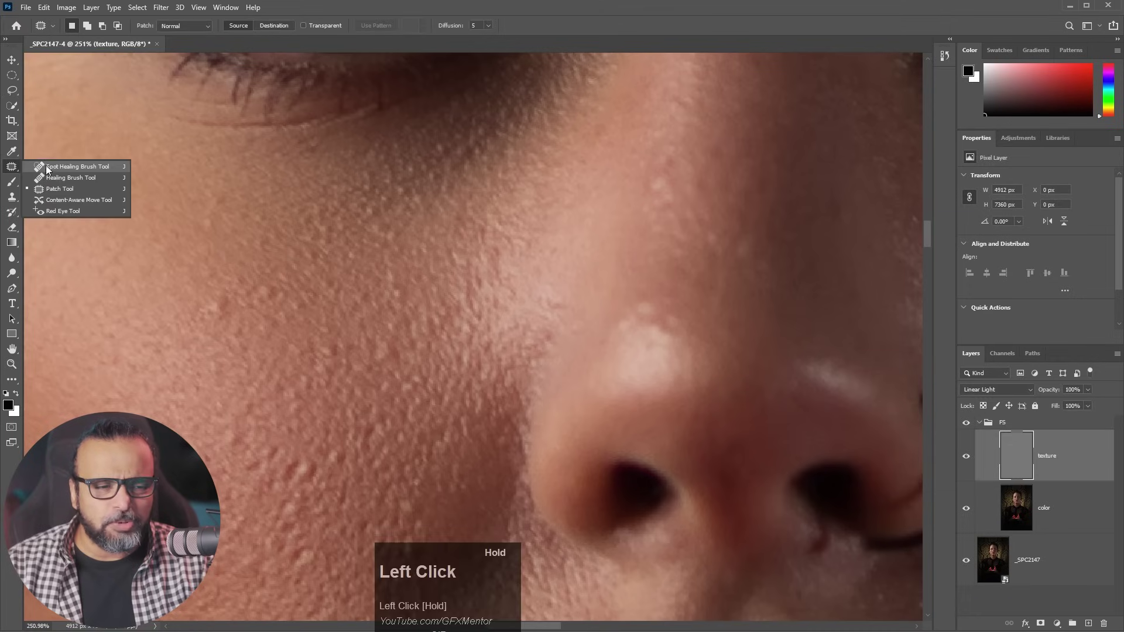
{"action": "left_click", "coordinate": [11, 198]}
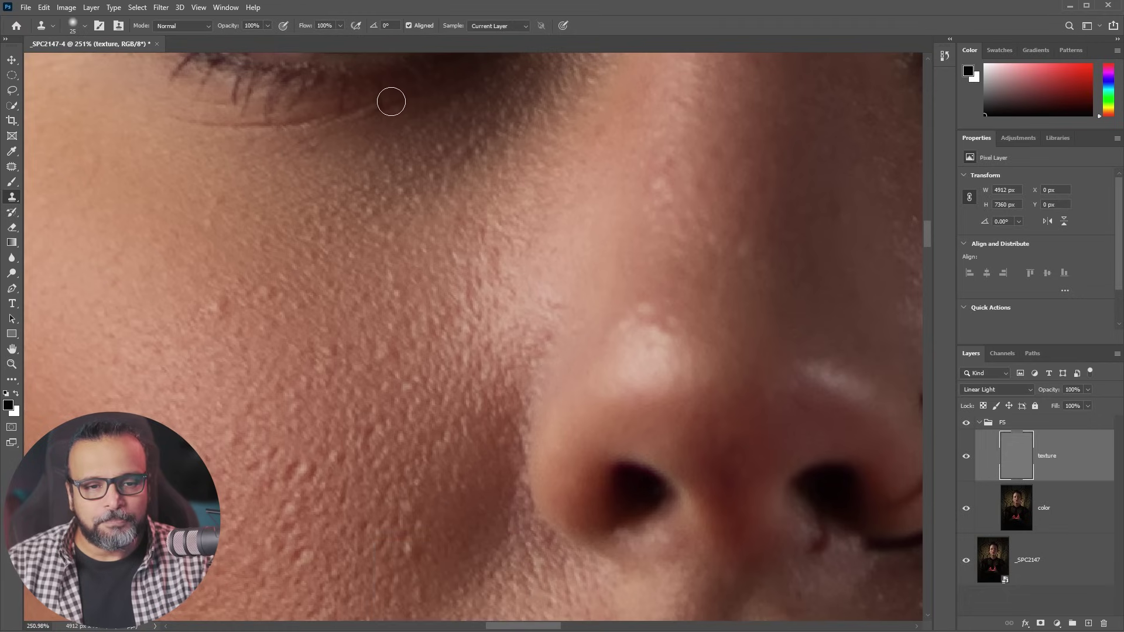
{"action": "left_click", "coordinate": [492, 26]}
{"action": "left_click", "coordinate": [493, 26]}
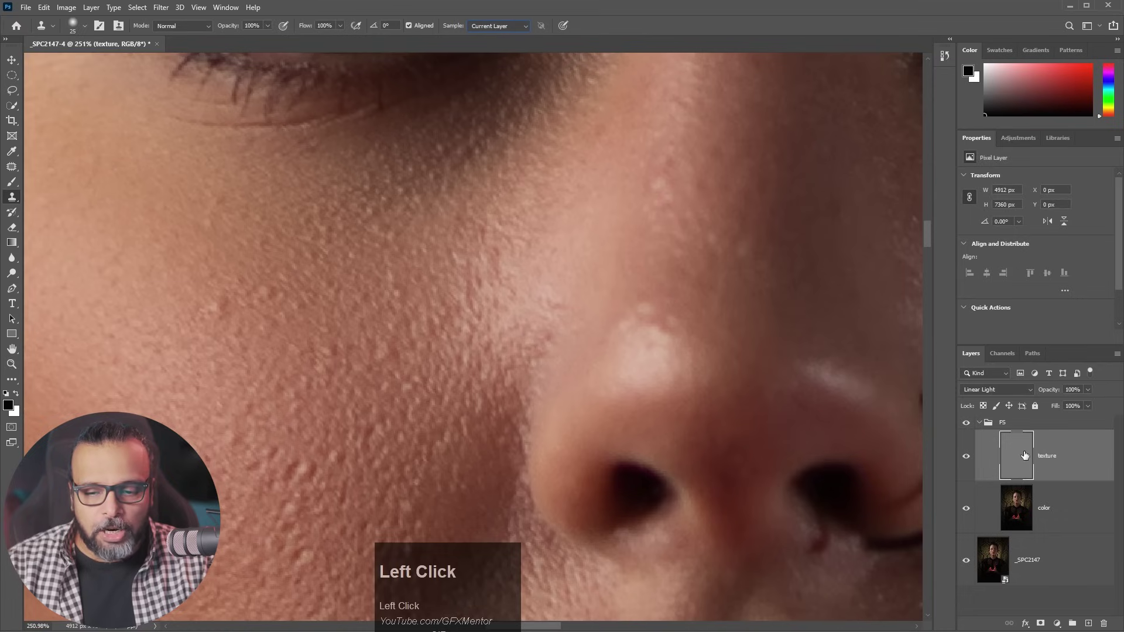
- Clone nearby clean skin texture over the raised bumps on the bright-side cheek below the eye
{"action": "key", "text": "alt"}
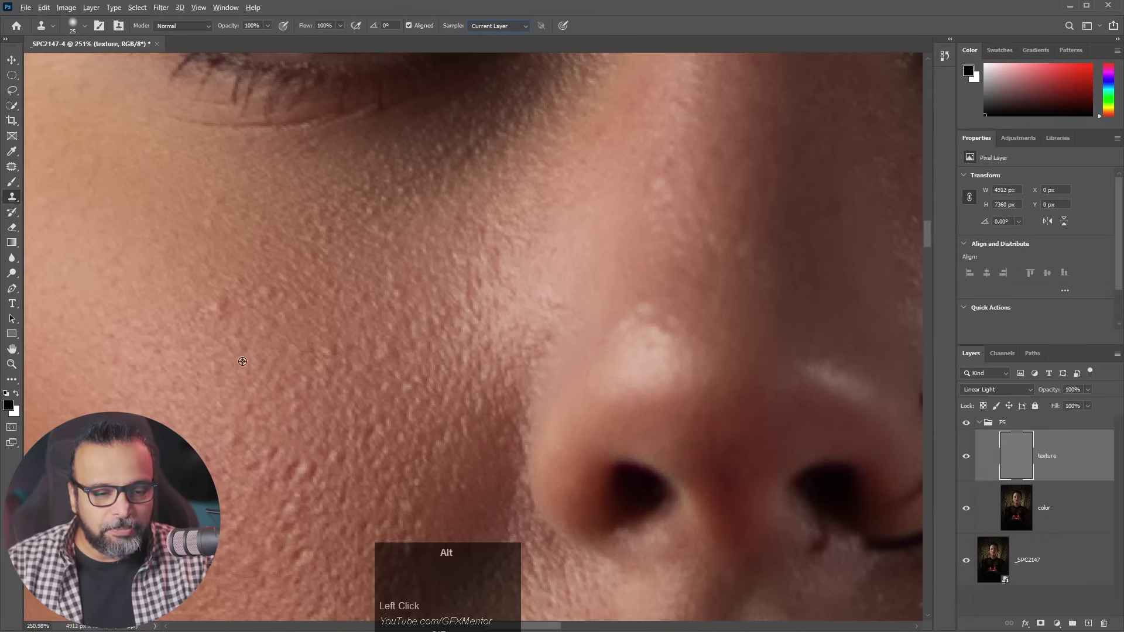
{"action": "left_click", "coordinate": [298, 329], "text": "alt"}
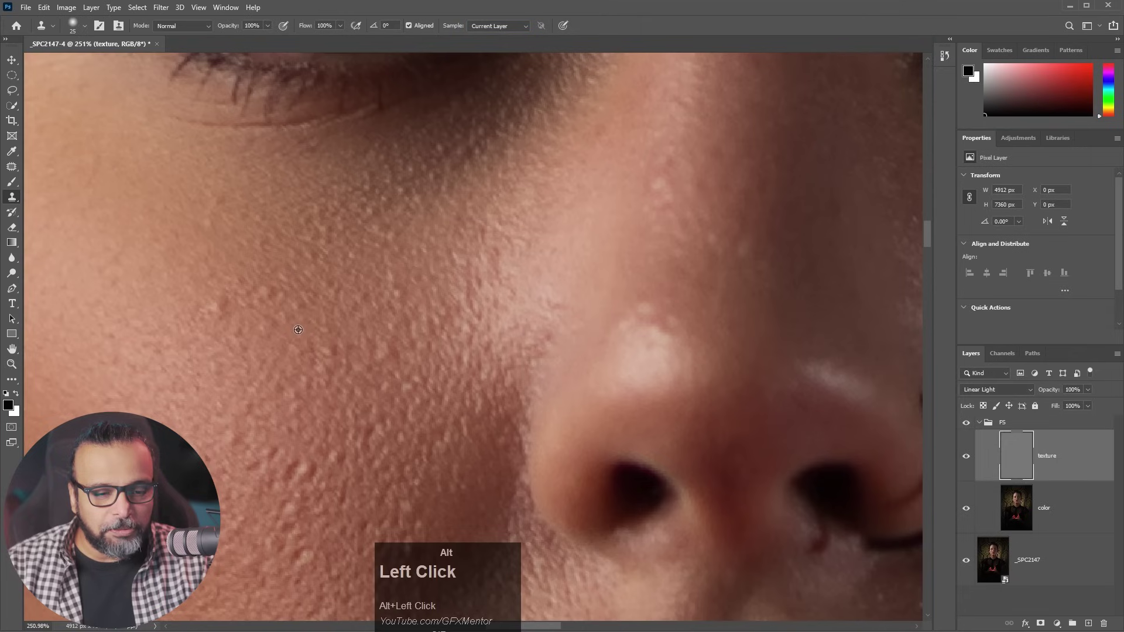
{"action": "mouse_move", "coordinate": [222, 305]}
{"action": "left_mouse_down"}
{"action": "mouse_move", "coordinate": [266, 299]}
{"action": "mouse_move", "coordinate": [300, 305]}
{"action": "mouse_move", "coordinate": [264, 341]}
{"action": "left_mouse_up"}
{"action": "left_click", "coordinate": [303, 330], "text": "alt"}
{"action": "left_click", "coordinate": [264, 292]}
{"action": "left_click", "coordinate": [248, 366], "text": "alt"}
{"action": "left_click", "coordinate": [264, 330]}
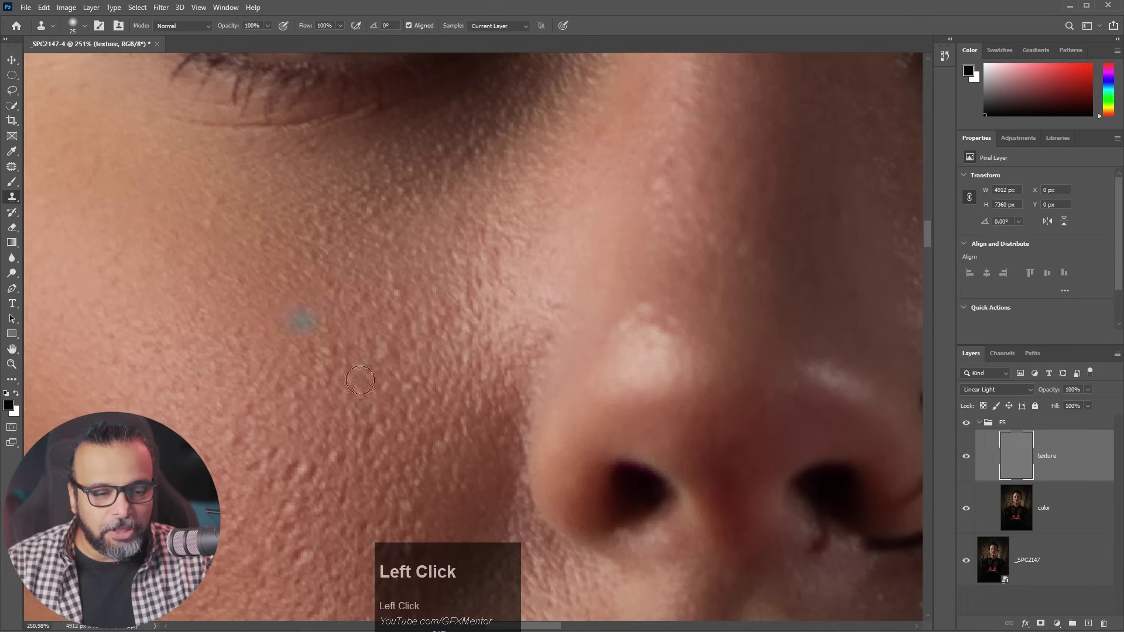
{"action": "left_click", "coordinate": [335, 339], "text": "alt"}
{"action": "left_click_drag", "start_coordinate": [328, 353], "coordinate": [323, 349]}
{"action": "left_click", "coordinate": [325, 350], "text": "alt"}
{"action": "left_click", "coordinate": [316, 348]}
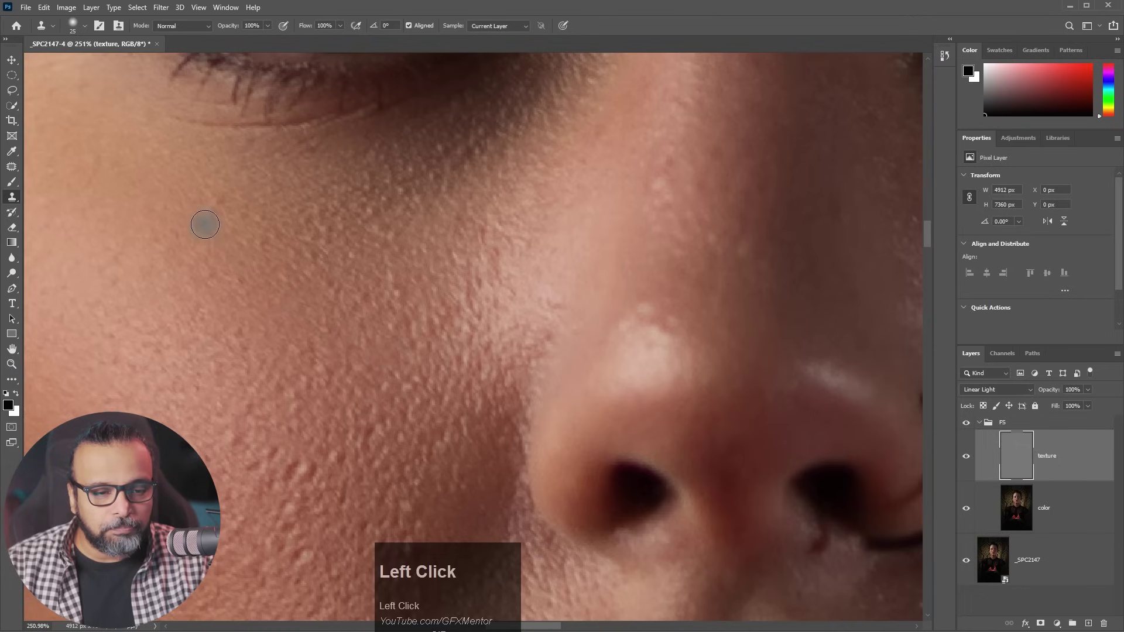
- Try to clone smoother texture over the bumps in the middle of the bright-side cheek and undo the stroke
{"action": "scroll", "coordinate": [289, 281], "scroll_direction": "down", "scroll_amount": 3}
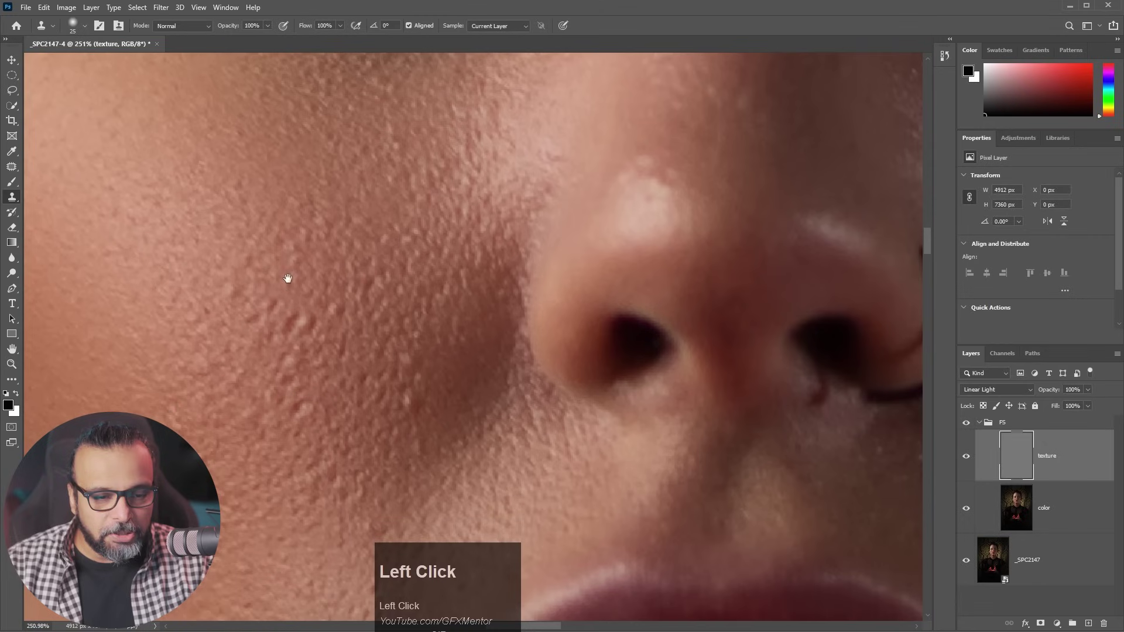
{"action": "left_click", "coordinate": [210, 228], "text": "alt"}
{"action": "mouse_move", "coordinate": [304, 325]}
{"action": "left_mouse_down"}
{"action": "mouse_move", "coordinate": [289, 329]}
{"action": "mouse_move", "coordinate": [288, 385]}
{"action": "left_mouse_up"}
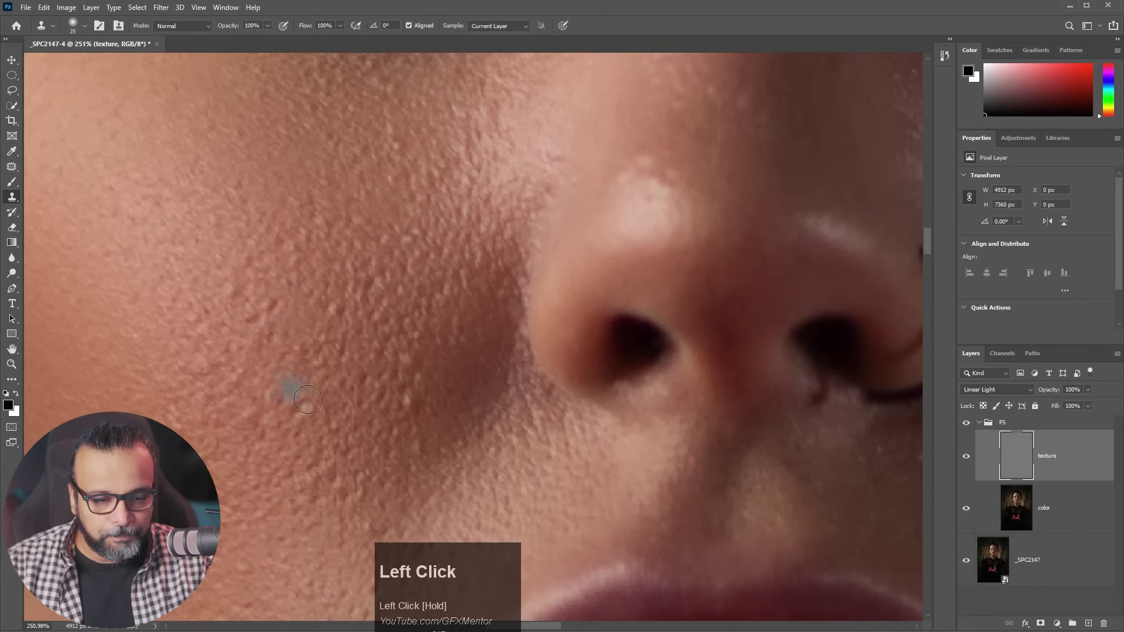
{"action": "key", "text": "ctrl+z"}
- Clone clean texture over the bumps on the inner cheek beside the nostril on the bright side
{"action": "left_click", "coordinate": [399, 232], "text": "alt"}
{"action": "mouse_move", "coordinate": [414, 368]}
{"action": "left_mouse_down"}
{"action": "mouse_move", "coordinate": [409, 351]}
{"action": "mouse_move", "coordinate": [406, 411]}
{"action": "left_mouse_up"}
{"action": "left_click", "coordinate": [403, 282]}
{"action": "left_click", "coordinate": [444, 246], "text": "alt"}
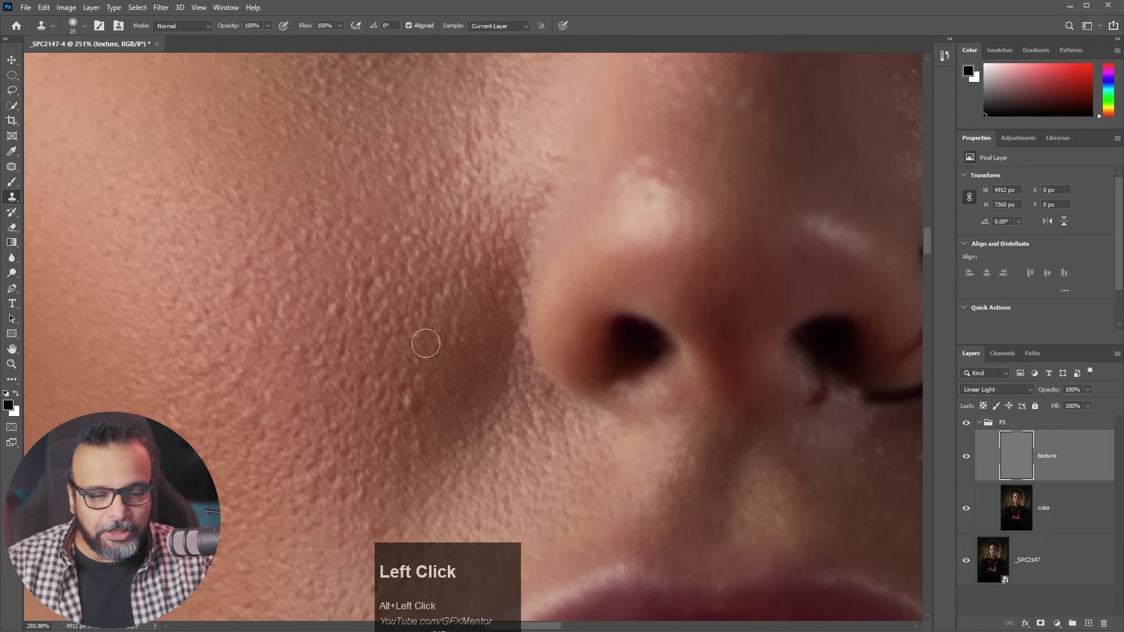
{"action": "mouse_move", "coordinate": [409, 396]}
{"action": "left_mouse_down"}
{"action": "mouse_move", "coordinate": [396, 406]}
{"action": "mouse_move", "coordinate": [412, 391]}
{"action": "left_mouse_up"}
{"action": "left_click", "coordinate": [456, 418], "text": "alt"}
{"action": "left_click_drag", "start_coordinate": [402, 396], "coordinate": [411, 414]}
- Check the whole bright-side cheek and clone texture over a remaining bump
{"action": "scroll", "coordinate": [328, 438], "scroll_direction": "down", "scroll_amount": 3, "text": "alt"}
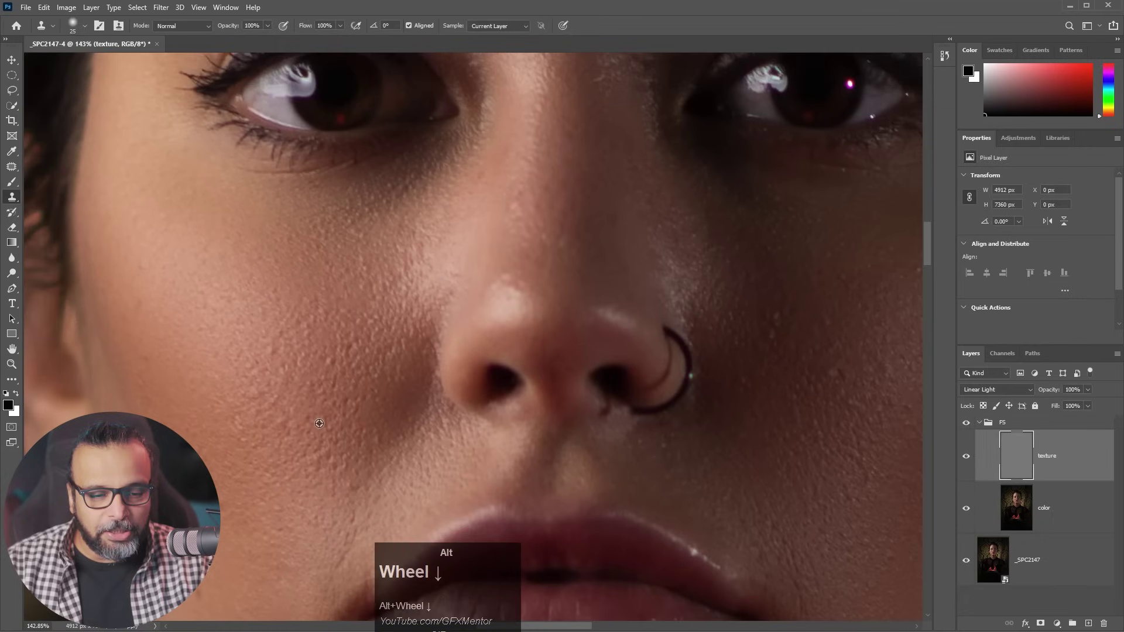
{"action": "scroll", "coordinate": [319, 423], "scroll_direction": "up", "scroll_amount": 1, "text": "alt"}
{"action": "scroll", "coordinate": [319, 422], "scroll_direction": "down", "scroll_amount": 3, "text": "alt"}
{"action": "scroll", "coordinate": [290, 340], "scroll_direction": "up", "scroll_amount": 3, "text": "alt"}
{"action": "left_click", "coordinate": [290, 339]}
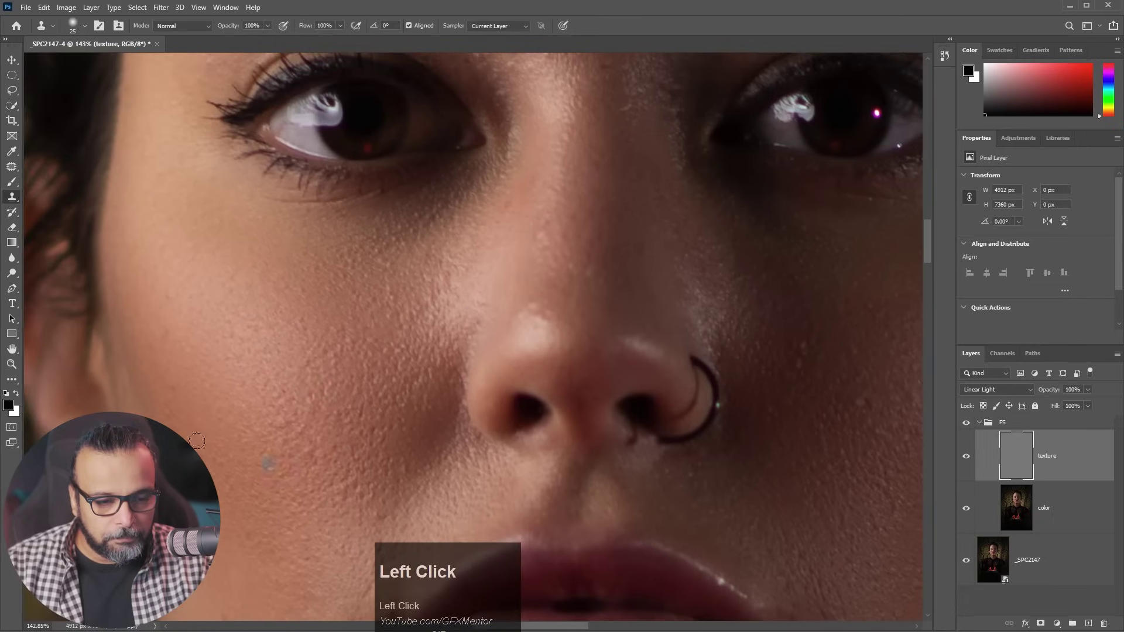
- Clone clean texture over the dark spots on the chin and the skin below the shadowed mouth corner
{"action": "left_click_drag", "start_coordinate": [264, 451], "coordinate": [281, 258]}
{"action": "left_click_drag", "start_coordinate": [379, 332], "coordinate": [228, 170]}
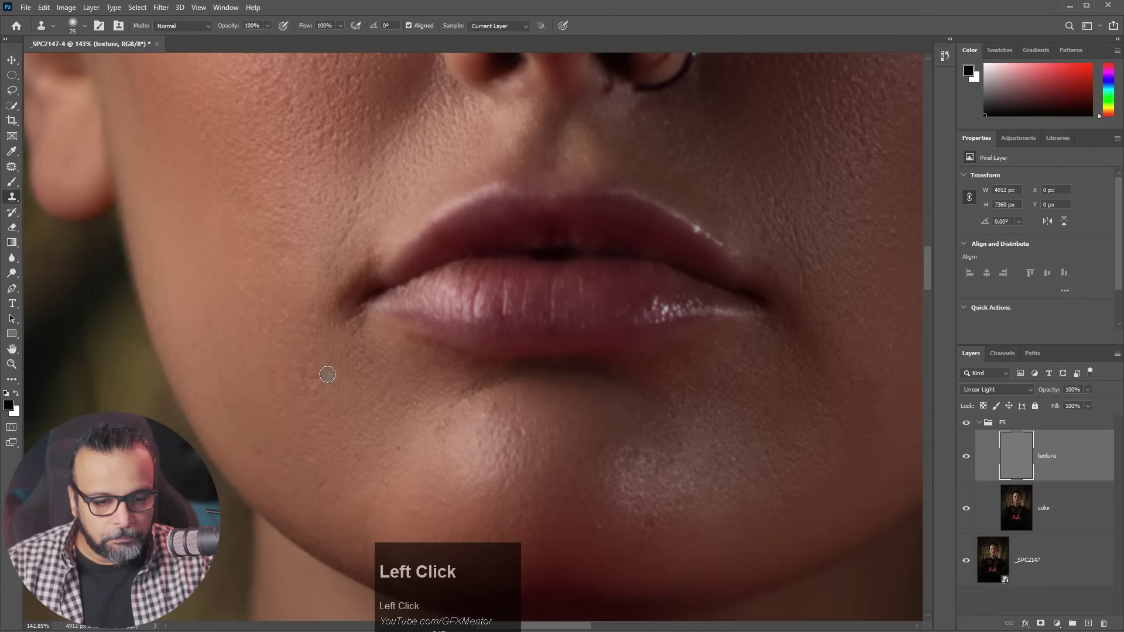
{"action": "left_click", "coordinate": [451, 423], "text": "alt"}
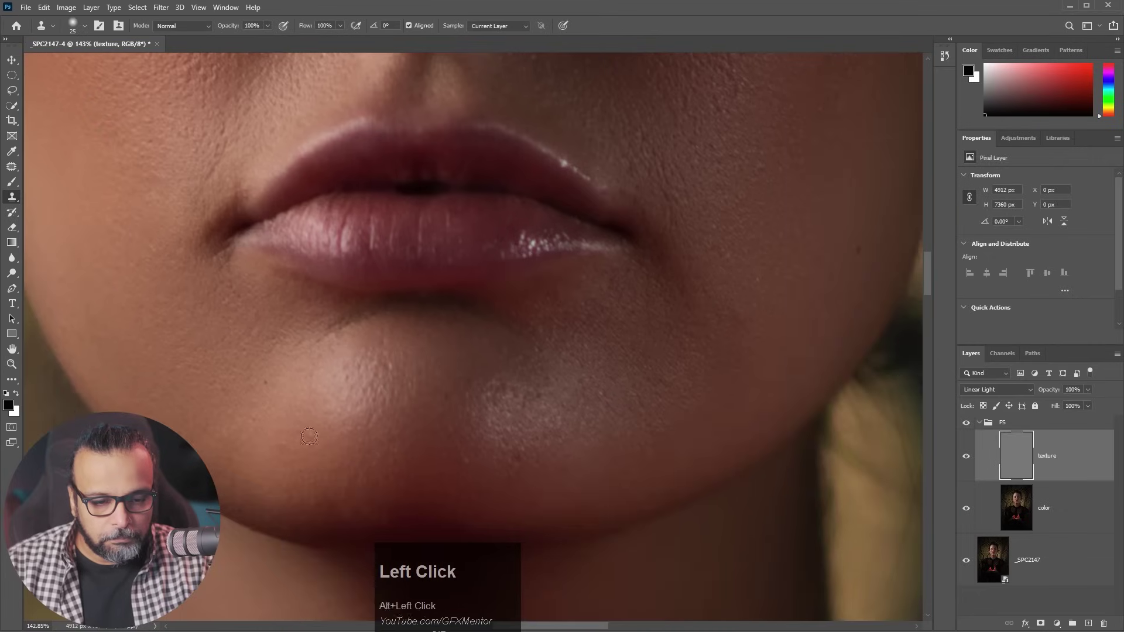
{"action": "left_click", "coordinate": [506, 442]}
{"action": "left_click", "coordinate": [590, 432], "text": "alt"}
{"action": "left_click_drag", "start_coordinate": [735, 315], "coordinate": [582, 339]}
{"action": "left_click", "coordinate": [550, 381]}
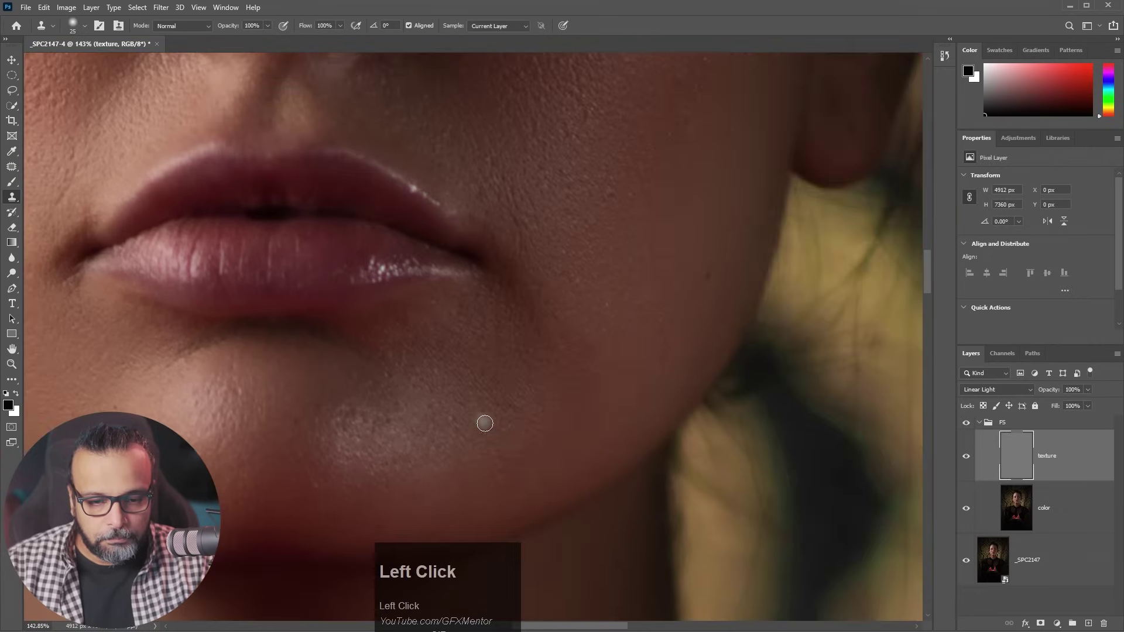
{"action": "left_click", "coordinate": [477, 426], "text": "alt"}
- Clone clean texture over the remaining bumps on the shadowed cheek beside the nose
{"action": "left_click_drag", "start_coordinate": [704, 268], "coordinate": [615, 460]}
{"action": "left_click_drag", "start_coordinate": [467, 291], "coordinate": [439, 424]}
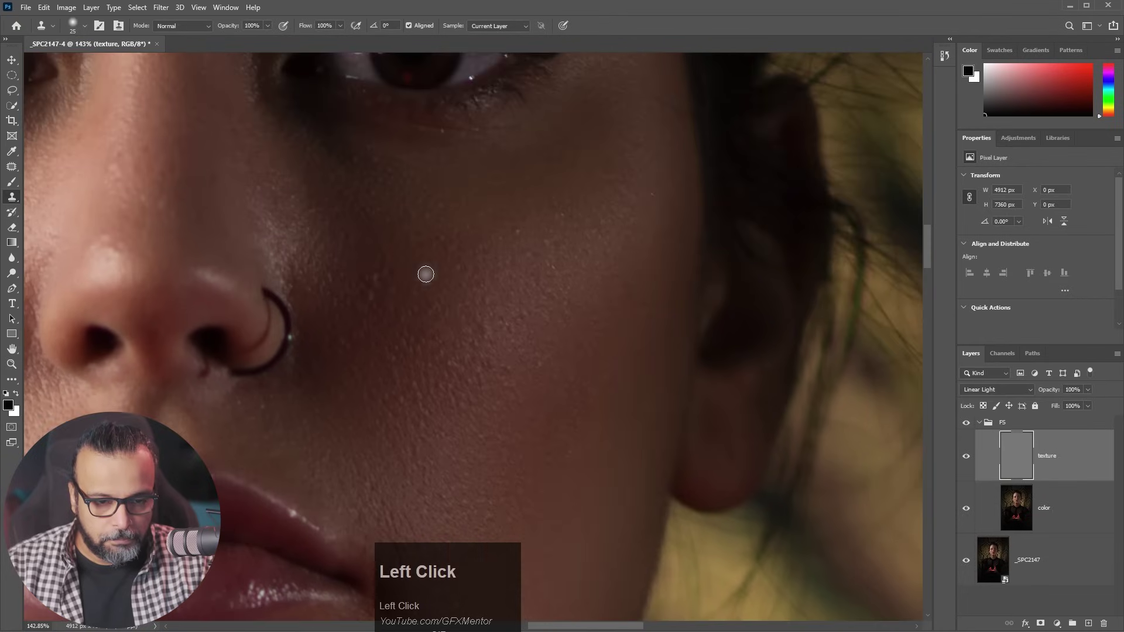
{"action": "left_click", "coordinate": [444, 432], "text": "alt"}
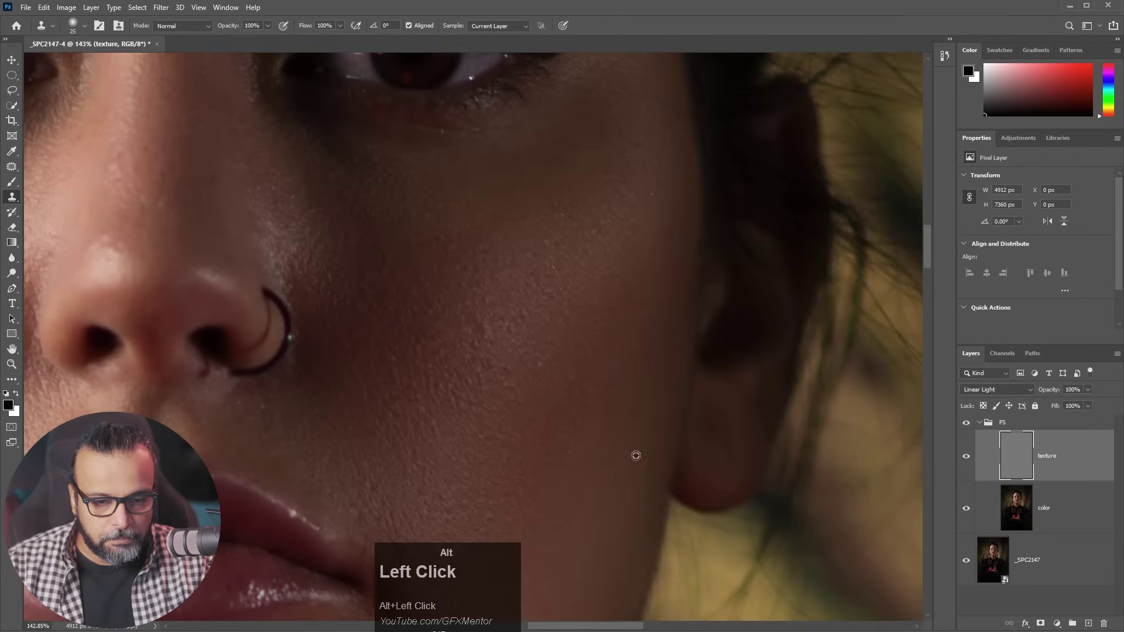
{"action": "scroll", "coordinate": [533, 352], "scroll_direction": "down", "scroll_amount": 3}
- Clone smoother texture over the bumps on the middle of the forehead above the bright-side eyebrow
{"action": "left_click_drag", "start_coordinate": [533, 353], "coordinate": [446, 359]}
{"action": "left_click", "coordinate": [341, 279], "text": "alt"}
{"action": "left_click_drag", "start_coordinate": [341, 279], "coordinate": [329, 390]}
{"action": "left_click", "coordinate": [392, 353]}
{"action": "left_click_drag", "start_coordinate": [308, 326], "coordinate": [414, 326]}
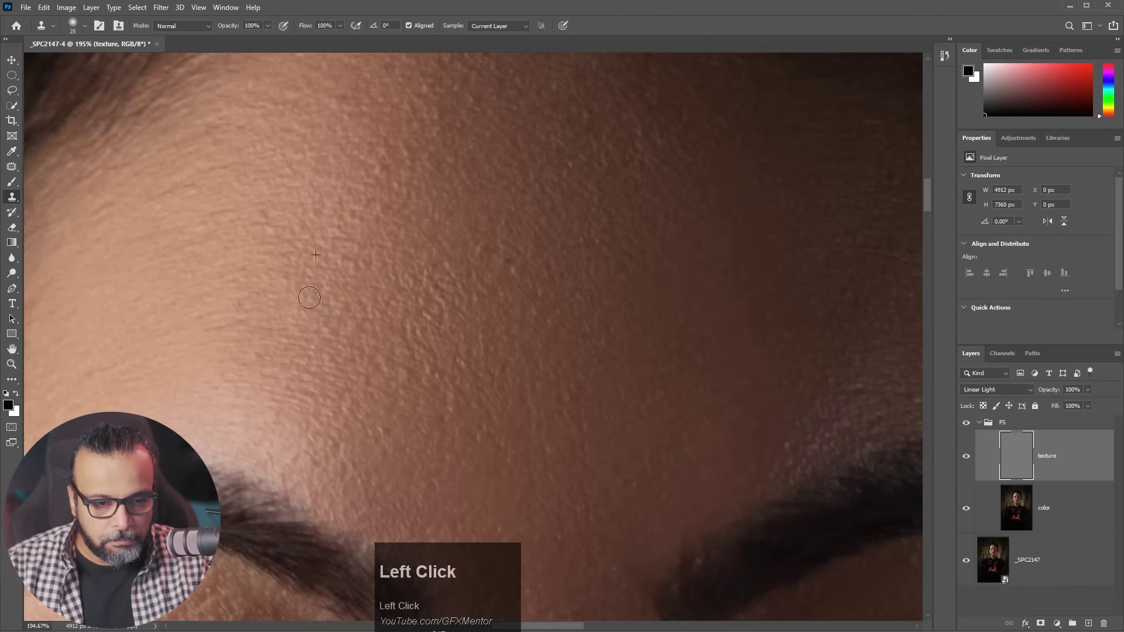
- Clone clean texture over the rough skin between the nose bridge and the inner corner of the shadowed eye
{"action": "scroll", "coordinate": [357, 211], "scroll_direction": "down", "scroll_amount": 5}
{"action": "scroll", "coordinate": [530, 223], "scroll_direction": "up", "scroll_amount": 5}
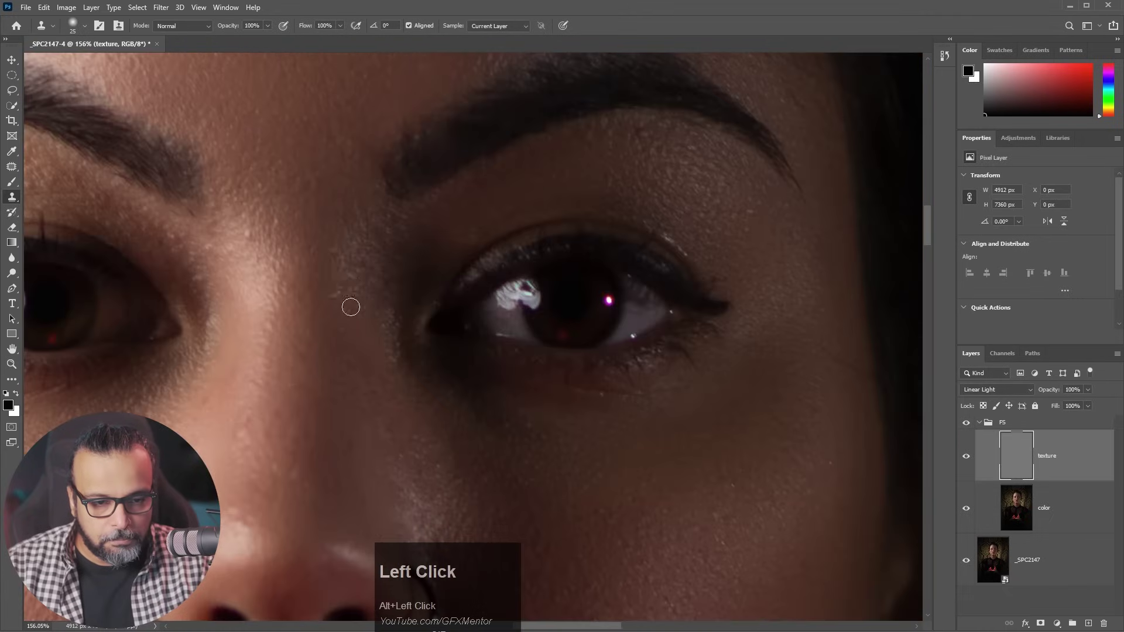
{"action": "left_click", "coordinate": [354, 275], "text": "alt"}
{"action": "scroll", "coordinate": [340, 246], "scroll_direction": "down", "scroll_amount": 3}
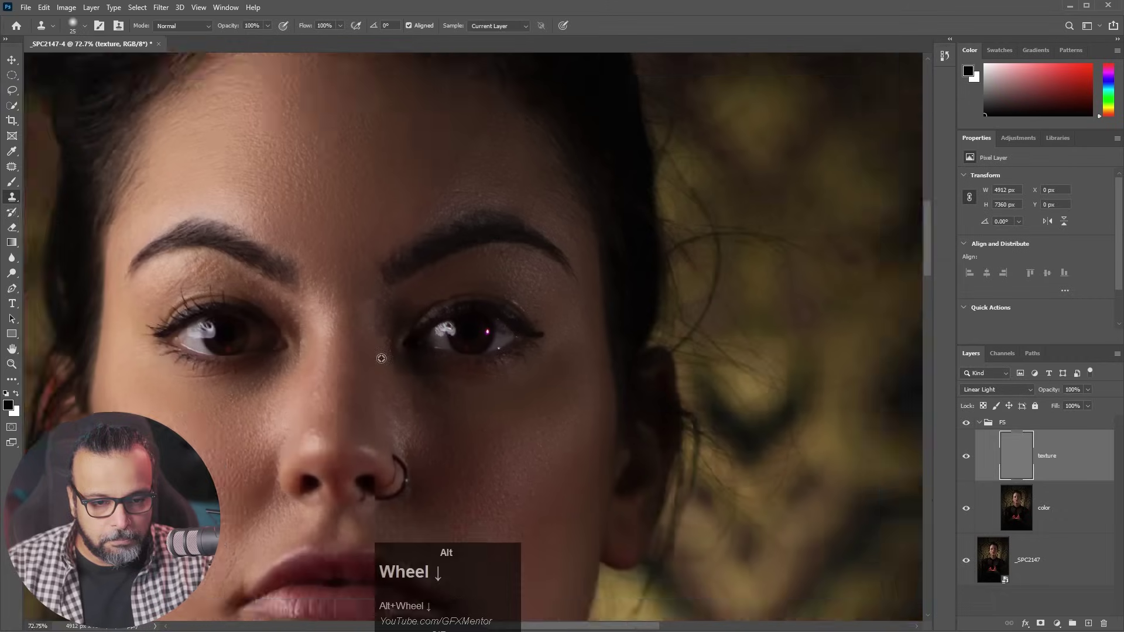
{"action": "scroll", "coordinate": [372, 262], "scroll_direction": "up", "scroll_amount": 3}
{"action": "scroll", "coordinate": [586, 234], "scroll_direction": "down", "scroll_amount": 4}
{"action": "left_click_drag", "start_coordinate": [572, 445], "coordinate": [572, 322]}
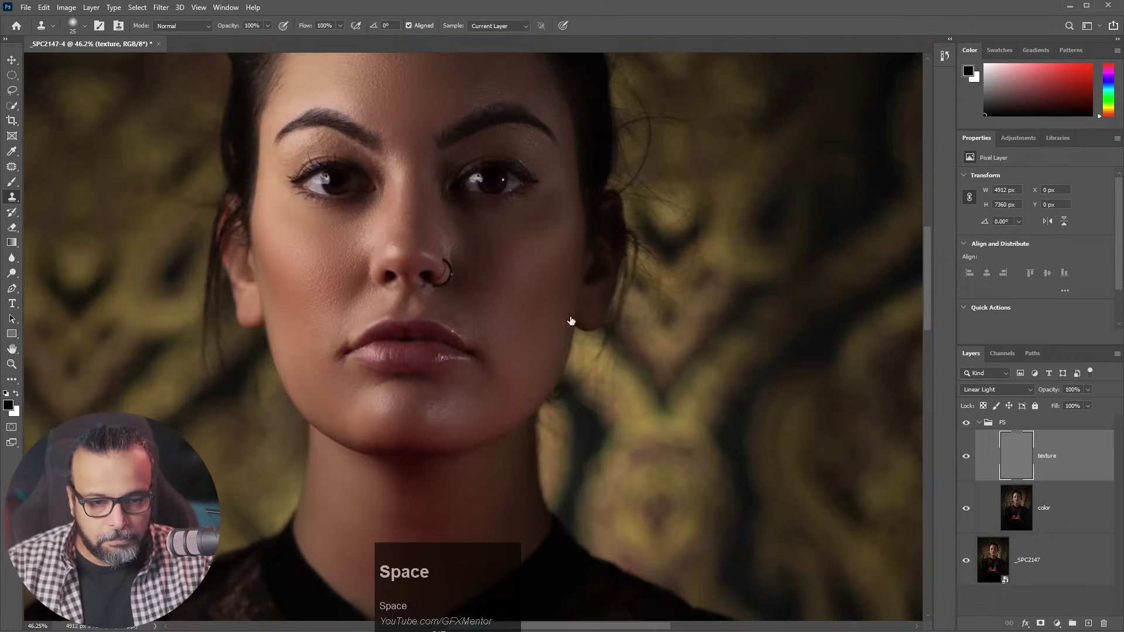
- Clone clean texture over small bumps around the nose, undoing one stroke and repeating it
{"action": "scroll", "coordinate": [382, 213], "scroll_direction": "up", "scroll_amount": 5}
{"action": "left_click", "coordinate": [382, 213]}
{"action": "left_click", "coordinate": [446, 173], "text": "alt"}
{"action": "left_click", "coordinate": [381, 128]}
{"action": "key", "text": "ctrl+z"}
{"action": "left_click", "coordinate": [357, 176]}
{"action": "scroll", "coordinate": [486, 269], "scroll_direction": "down", "scroll_amount": 4}
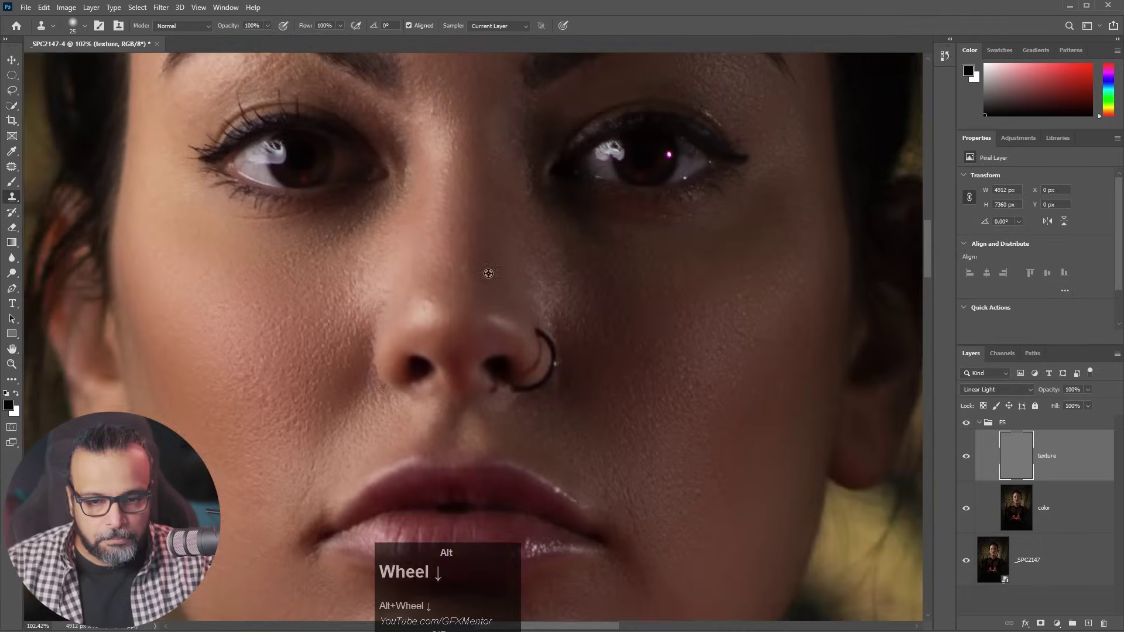
- Clone clean texture over the spots above the shadowed-side eyebrow and on the skin under both eyes
{"action": "left_click_drag", "start_coordinate": [623, 91], "coordinate": [686, 132]}
{"action": "scroll", "coordinate": [686, 132], "scroll_direction": "up", "scroll_amount": 4}
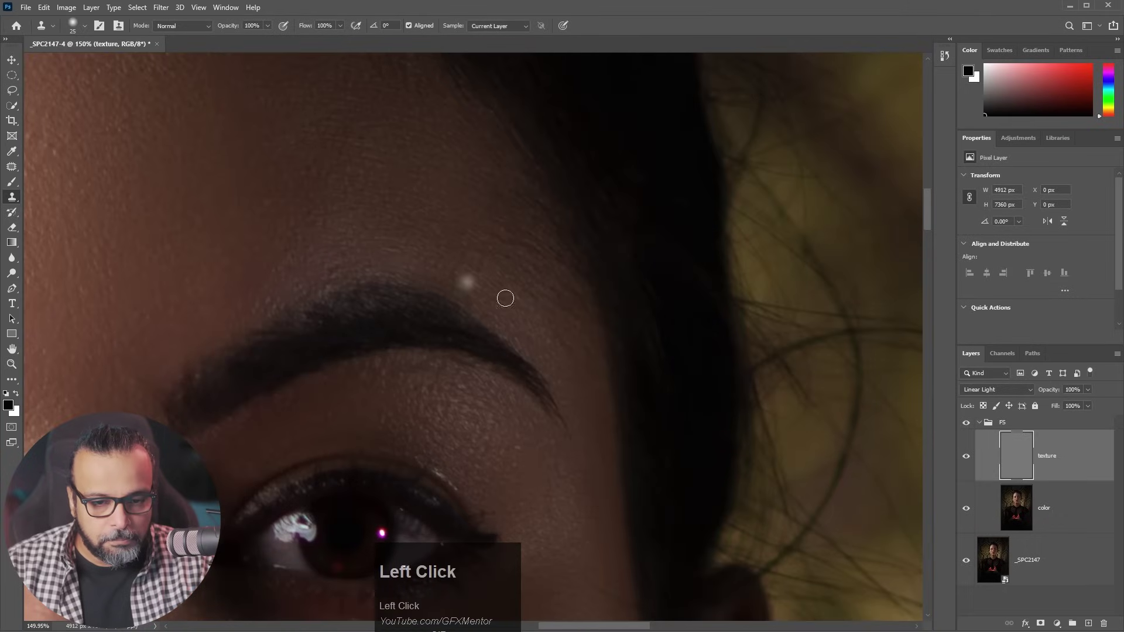
{"action": "scroll", "coordinate": [532, 363], "scroll_direction": "down", "scroll_amount": 5}
{"action": "scroll", "coordinate": [532, 363], "scroll_direction": "up", "scroll_amount": 5, "text": "alt"}
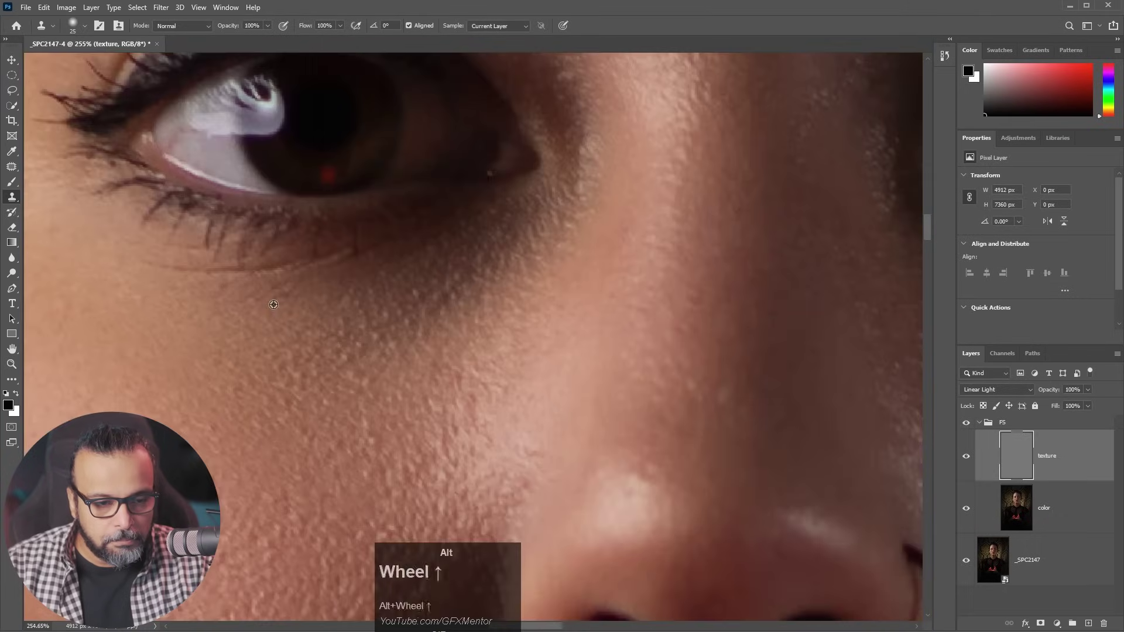
{"action": "scroll", "coordinate": [387, 284], "scroll_direction": "down", "scroll_amount": 5}
{"action": "left_click", "coordinate": [366, 296]}
{"action": "left_click_drag", "start_coordinate": [638, 321], "coordinate": [353, 306]}
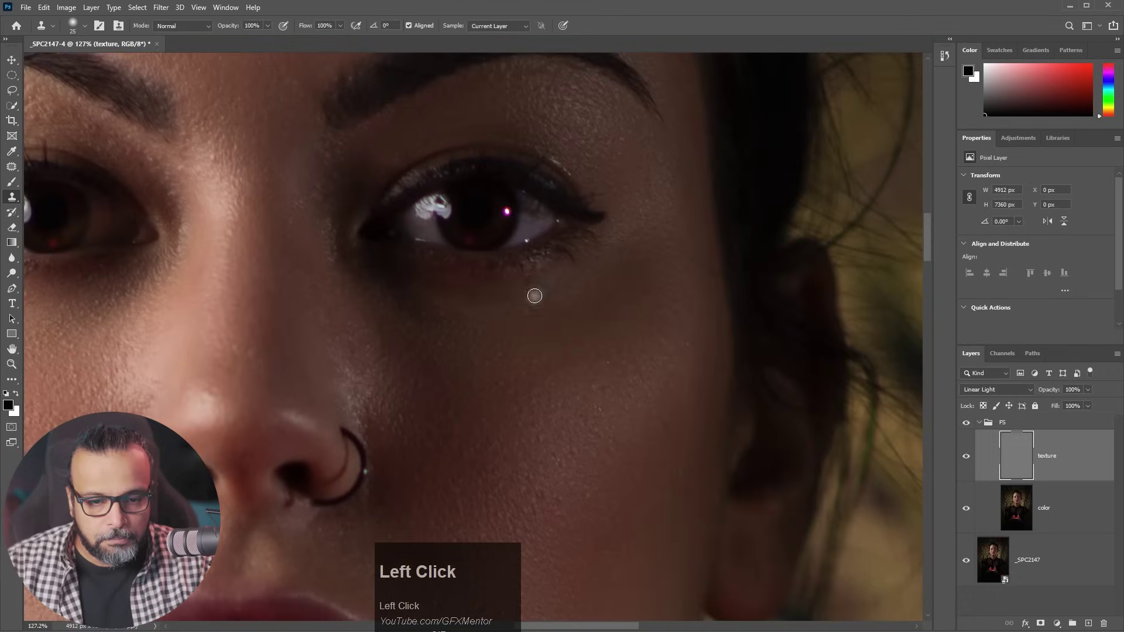
- Compare the retouched face with the original by repeatedly showing only the _SPC2147 layer and restoring the others
{"action": "scroll", "coordinate": [501, 372], "scroll_direction": "down", "scroll_amount": 3, "text": "alt"}
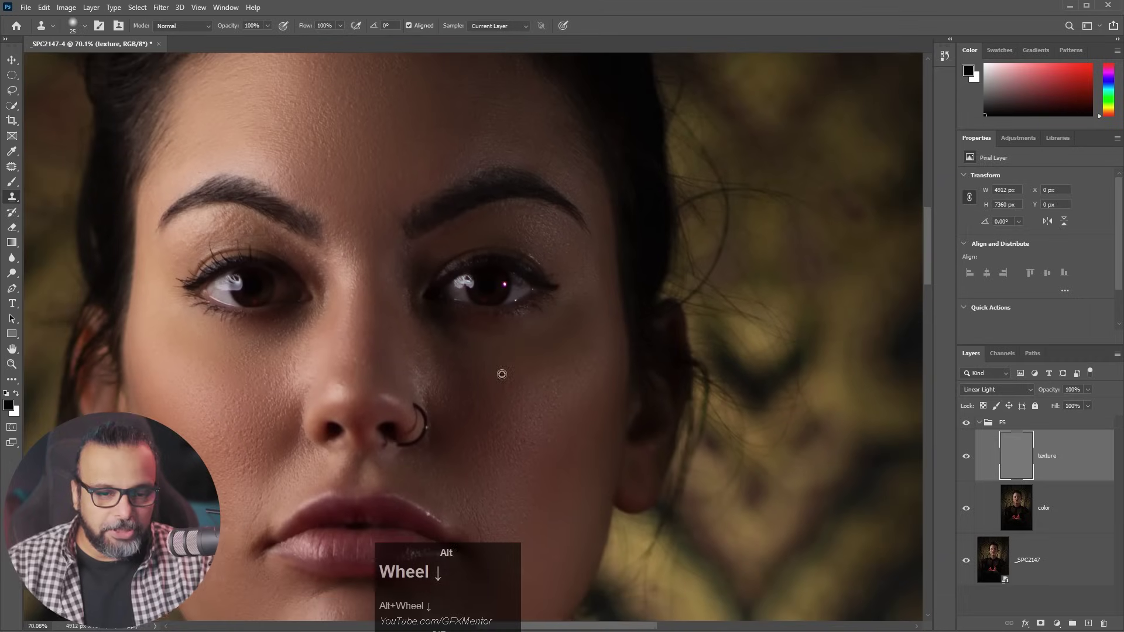
{"action": "scroll", "coordinate": [477, 427], "scroll_direction": "down", "scroll_amount": 2}
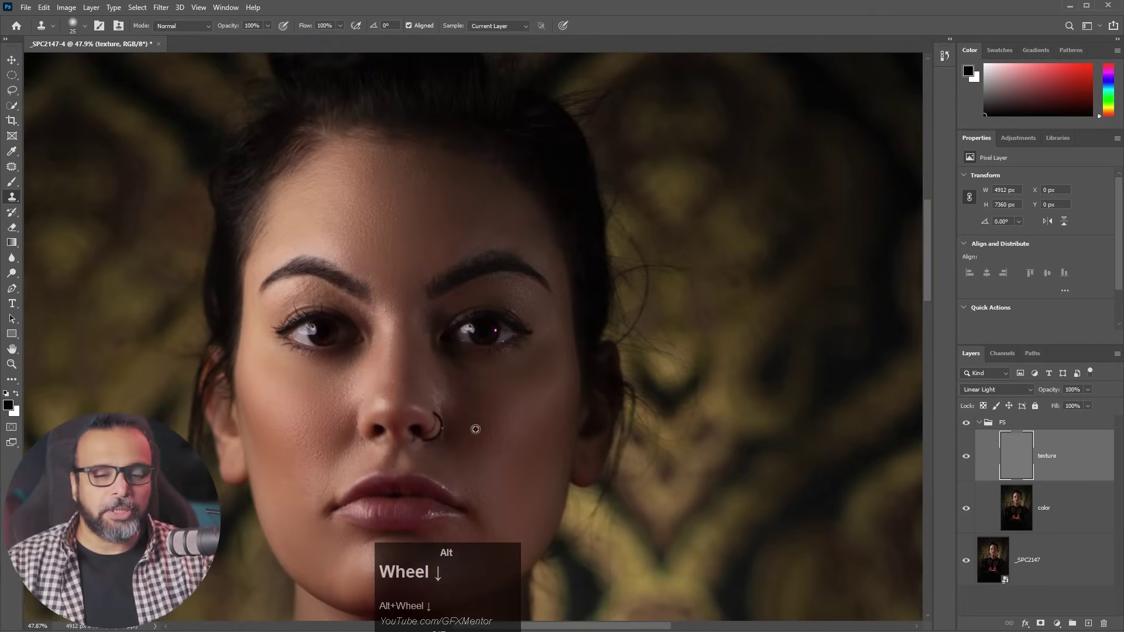
{"action": "left_click", "coordinate": [967, 562], "text": "alt"}
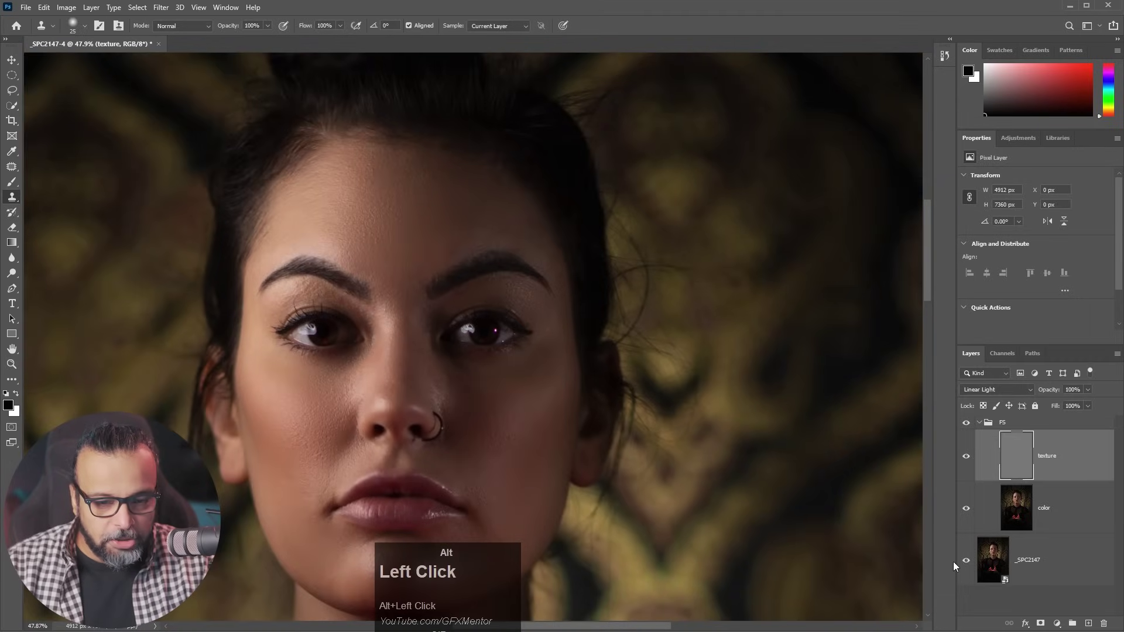
{"action": "left_click", "coordinate": [966, 562], "text": "alt"}
{"action": "left_click", "coordinate": [965, 562], "text": "alt"}
{"action": "left_click", "coordinate": [966, 562], "text": "alt"}
{"action": "left_click", "coordinate": [966, 562], "text": "alt"}
{"action": "left_click", "coordinate": [966, 562], "text": "alt"}
- Clone clean texture over the creases and spots around the bright-side mouth corner, redoing the stroke above it
{"action": "scroll", "coordinate": [334, 492], "scroll_direction": "up", "scroll_amount": 5}
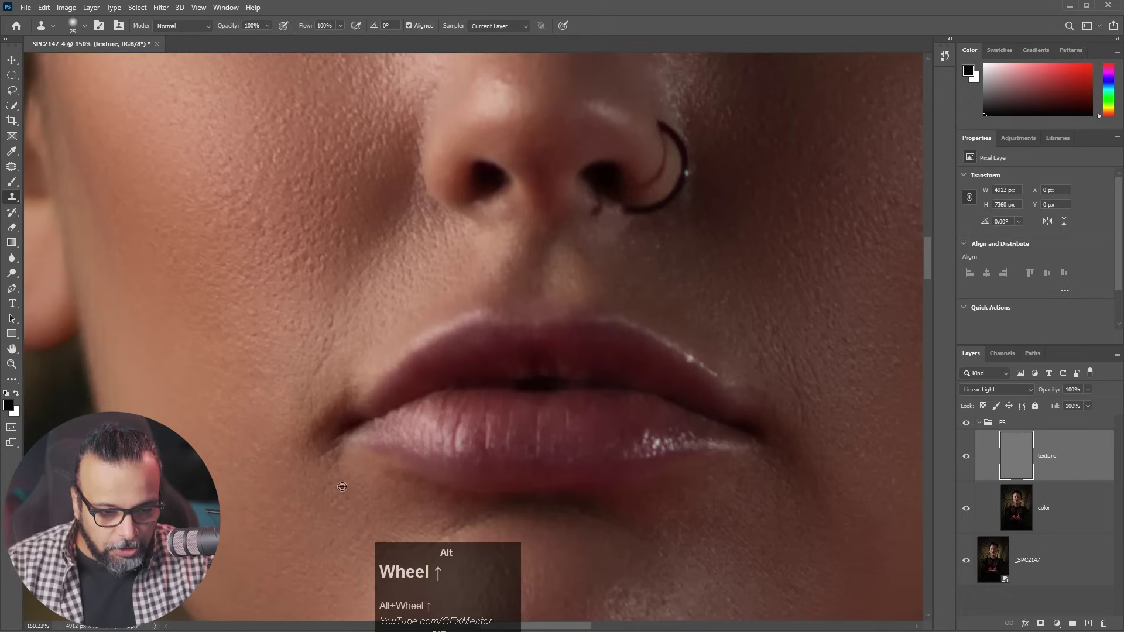
{"action": "left_click", "coordinate": [353, 476], "text": "alt"}
{"action": "left_click", "coordinate": [329, 451]}
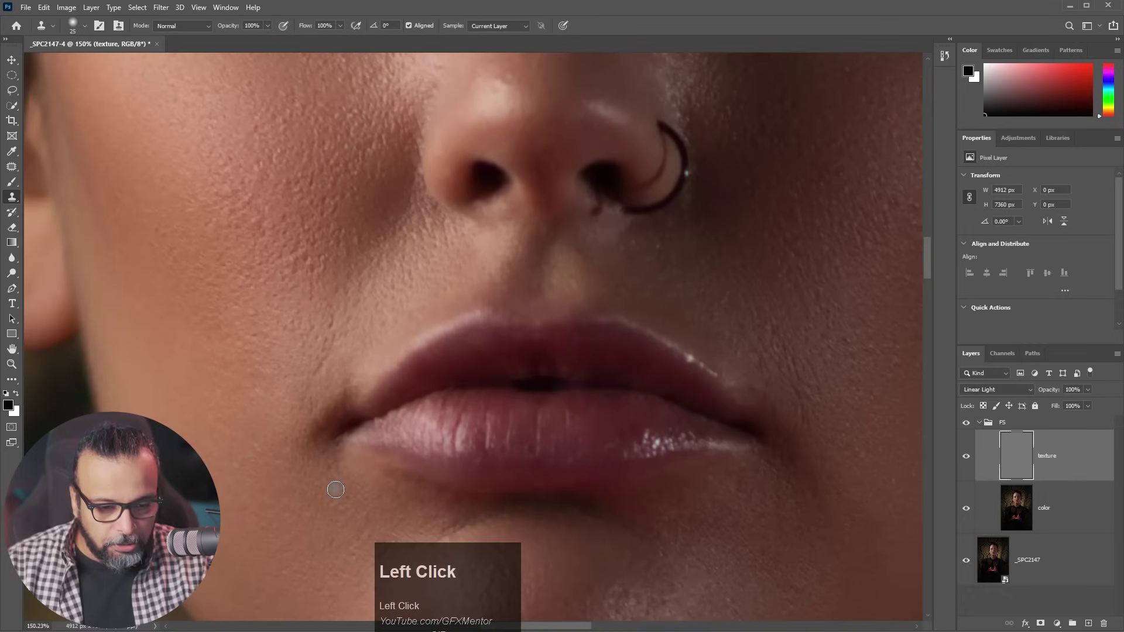
{"action": "mouse_move", "coordinate": [337, 506]}
{"action": "left_mouse_down"}
{"action": "mouse_move", "coordinate": [317, 437]}
{"action": "mouse_move", "coordinate": [342, 391]}
{"action": "left_mouse_up"}
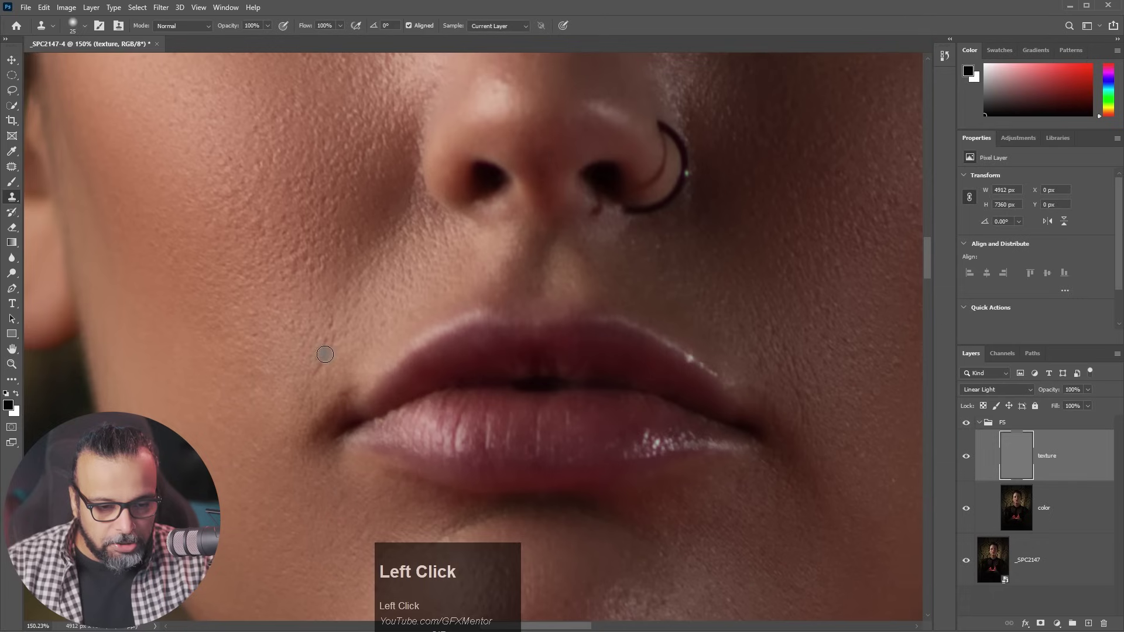
{"action": "key", "text": "ctrl+z"}
{"action": "left_click", "coordinate": [332, 338], "text": "alt"}
{"action": "left_click", "coordinate": [315, 371]}
- Clone clean texture over the shiny bumps along the shadowed side of the nose and the adjoining inner cheek
{"action": "key", "text": "ctrl+0"}
{"action": "scroll", "coordinate": [547, 384], "scroll_direction": "up", "scroll_amount": 5}
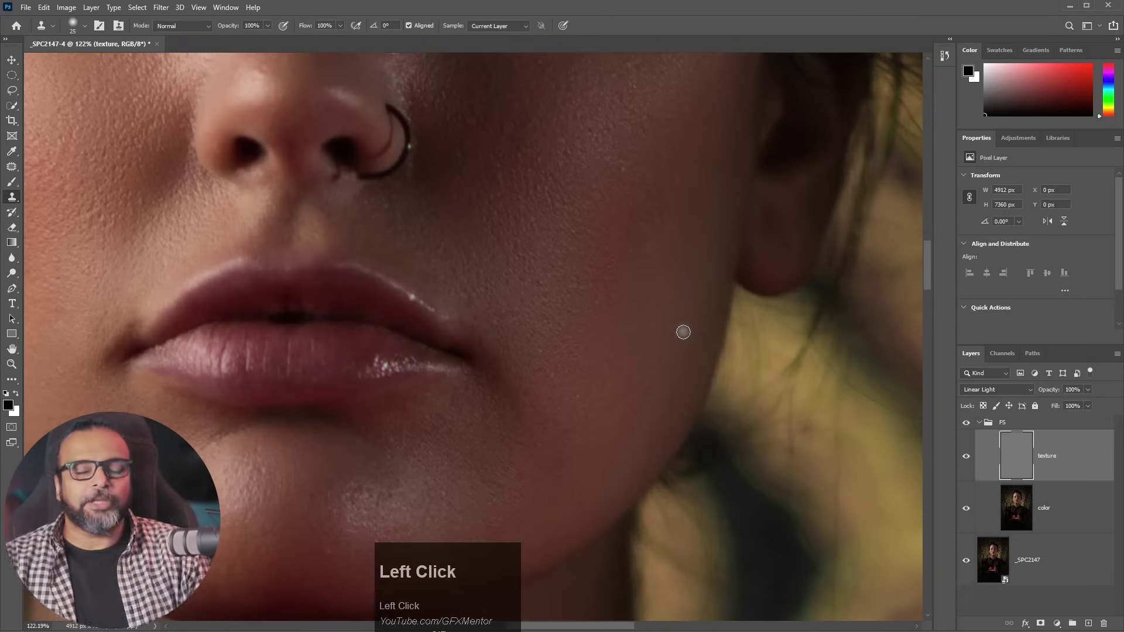
{"action": "scroll", "coordinate": [684, 332], "scroll_direction": "down", "scroll_amount": 5}
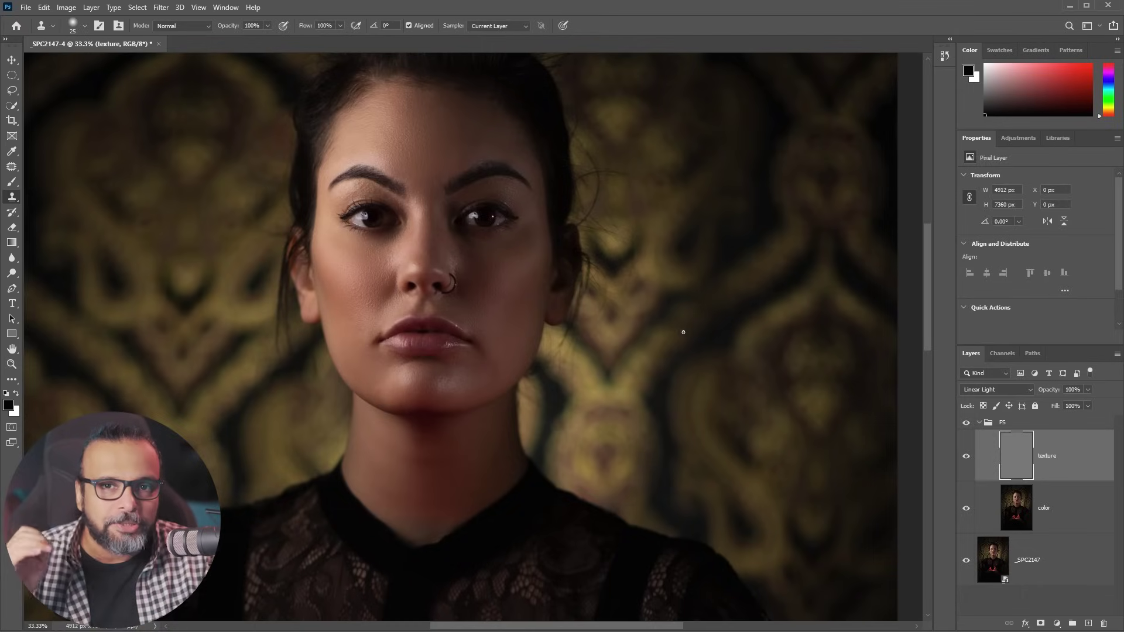
{"action": "scroll", "coordinate": [502, 401], "scroll_direction": "up", "scroll_amount": 3}
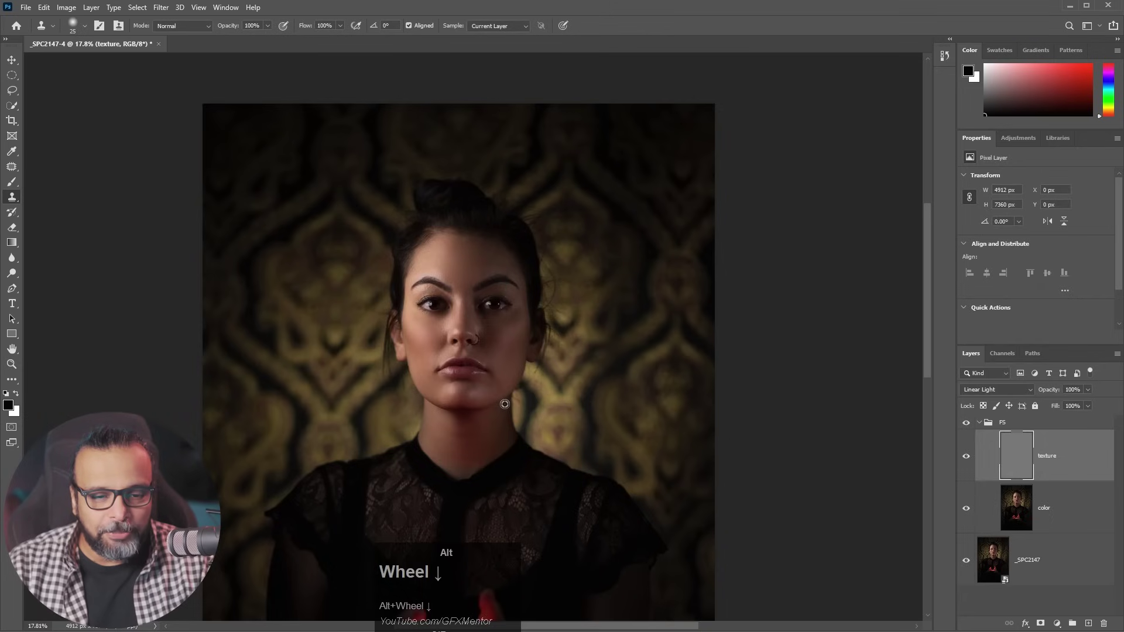
{"action": "scroll", "coordinate": [505, 398], "scroll_direction": "down", "scroll_amount": 4}
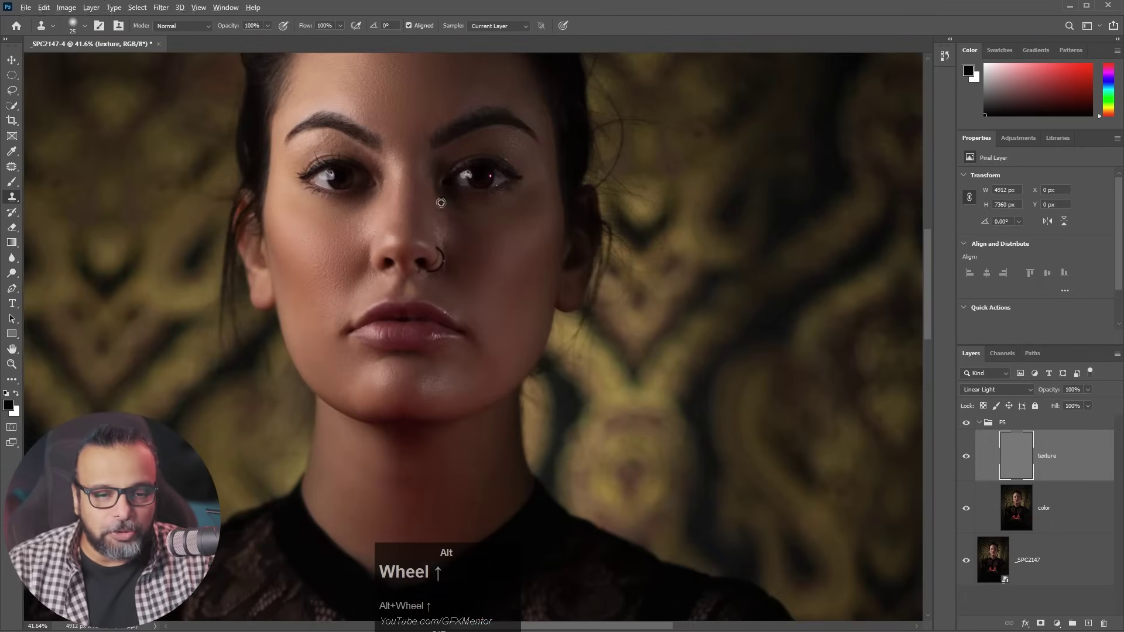
{"action": "scroll", "coordinate": [446, 228], "scroll_direction": "up", "scroll_amount": 6}
{"action": "left_click", "coordinate": [451, 239], "text": "alt"}
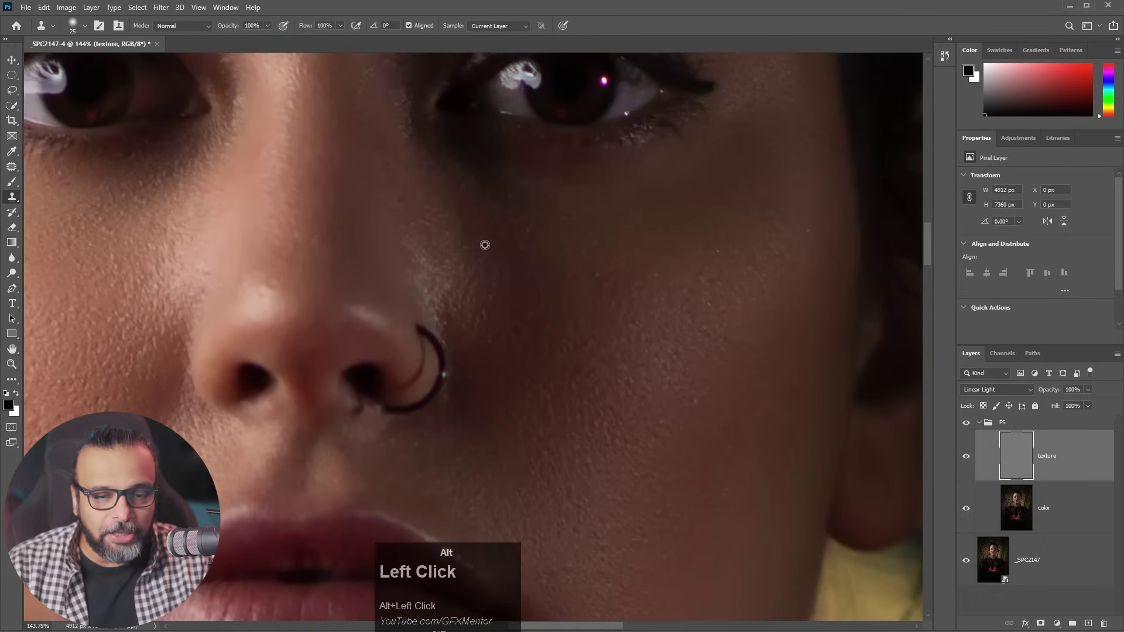
{"action": "left_click", "coordinate": [452, 235]}
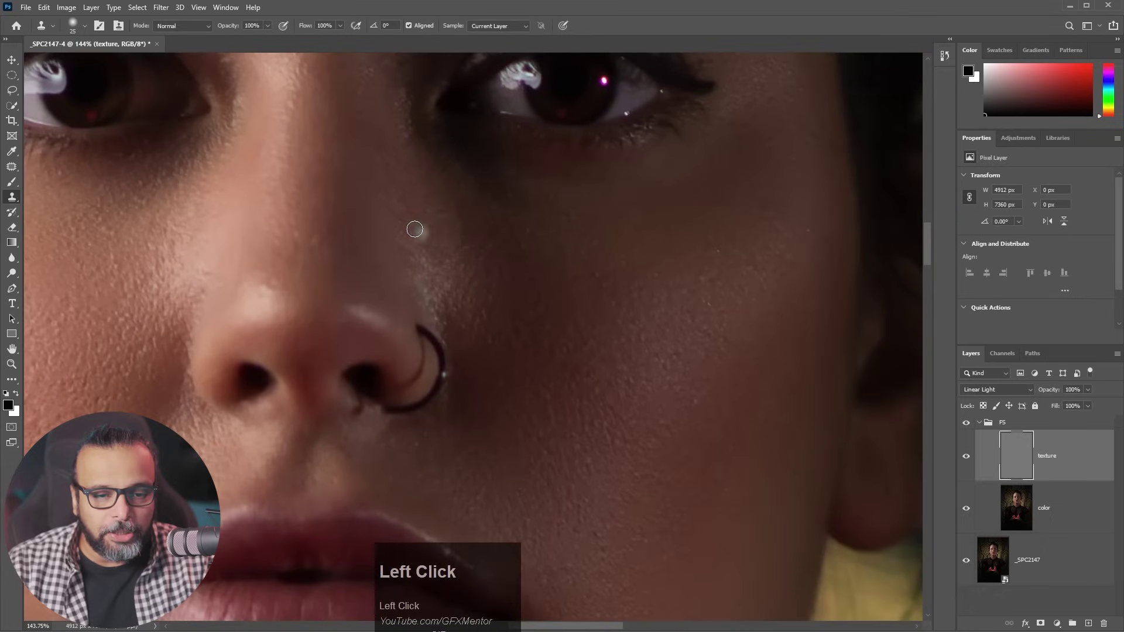
{"action": "left_click", "coordinate": [454, 285]}
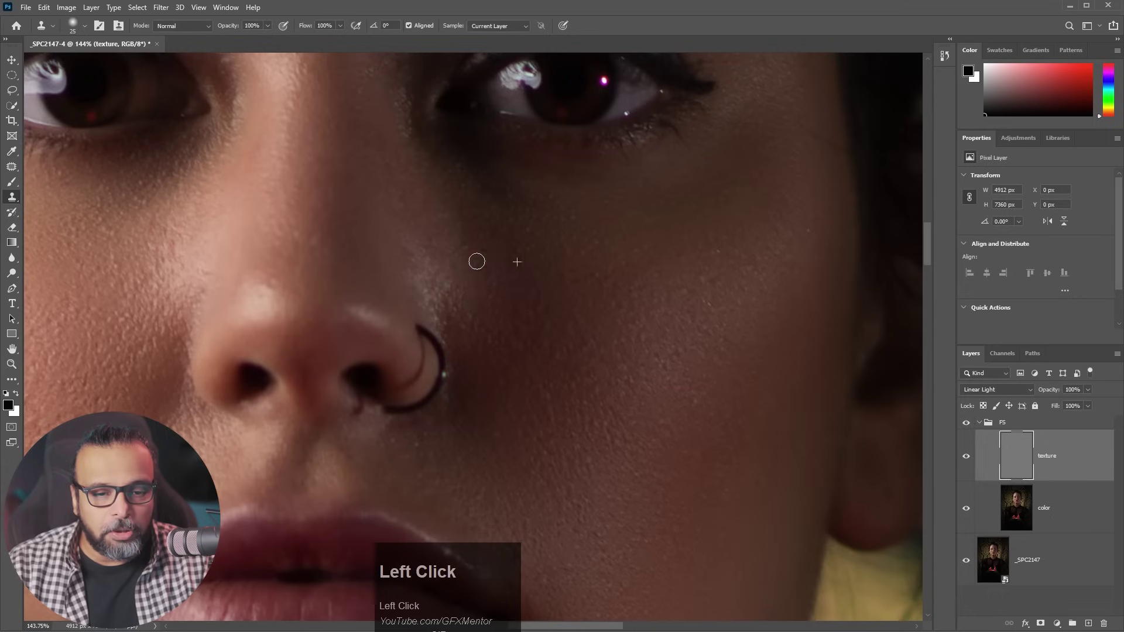
{"action": "mouse_move", "coordinate": [462, 232]}
{"action": "left_mouse_down"}
{"action": "mouse_move", "coordinate": [435, 250]}
{"action": "mouse_move", "coordinate": [409, 211]}
{"action": "left_mouse_up"}
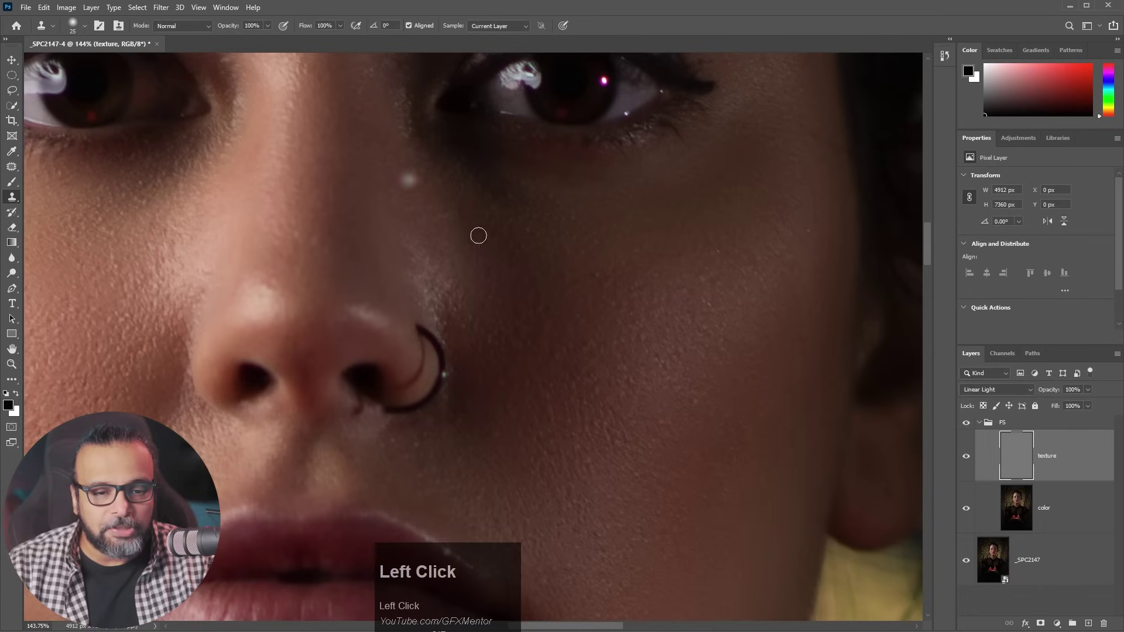
- Clone clean texture over the bumps between the bright-side eyebrow and upper eyelid, replacing an undone first stroke
{"action": "scroll", "coordinate": [533, 287], "scroll_direction": "down", "scroll_amount": 5}
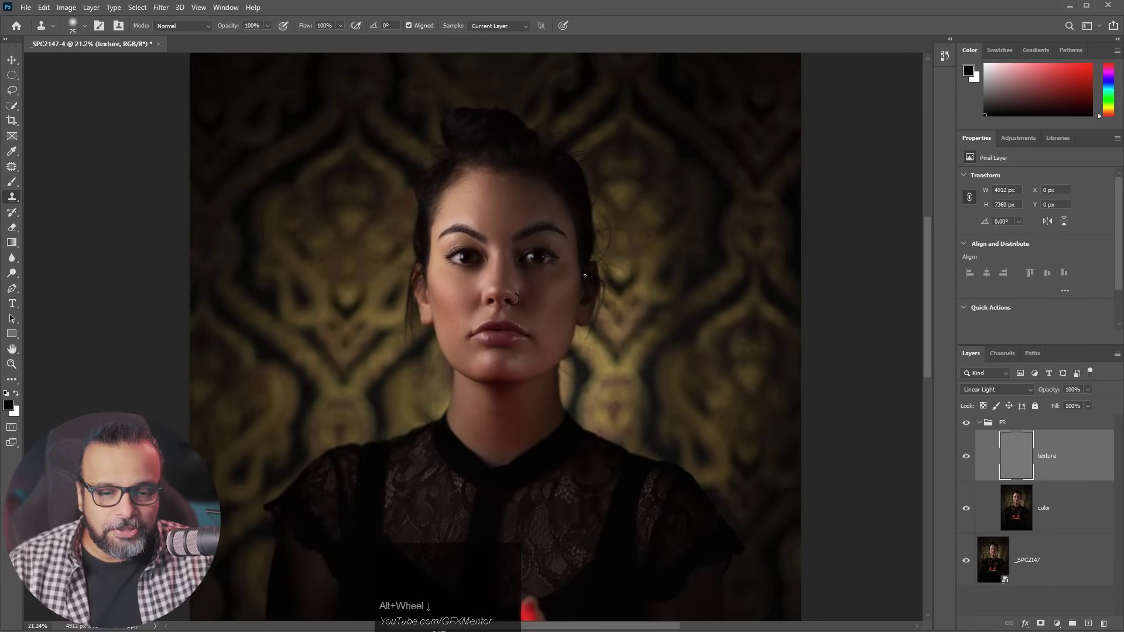
{"action": "scroll", "coordinate": [447, 256], "scroll_direction": "up", "scroll_amount": 4}
{"action": "scroll", "coordinate": [445, 249], "scroll_direction": "up", "scroll_amount": 4}
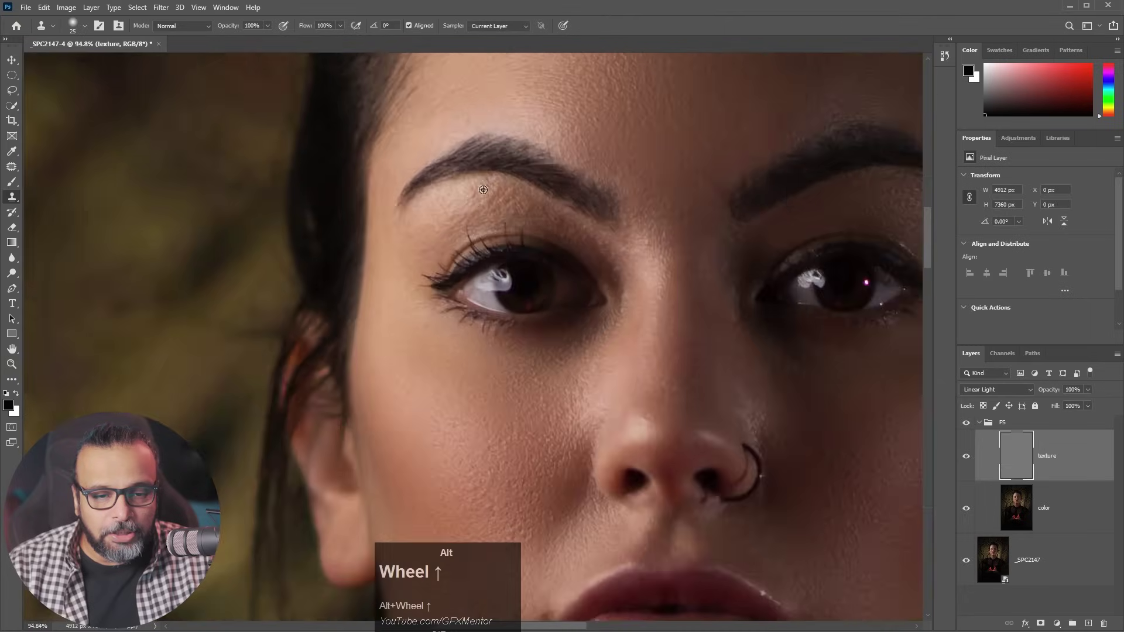
{"action": "left_click", "coordinate": [376, 257], "text": "alt"}
{"action": "left_click", "coordinate": [481, 213]}
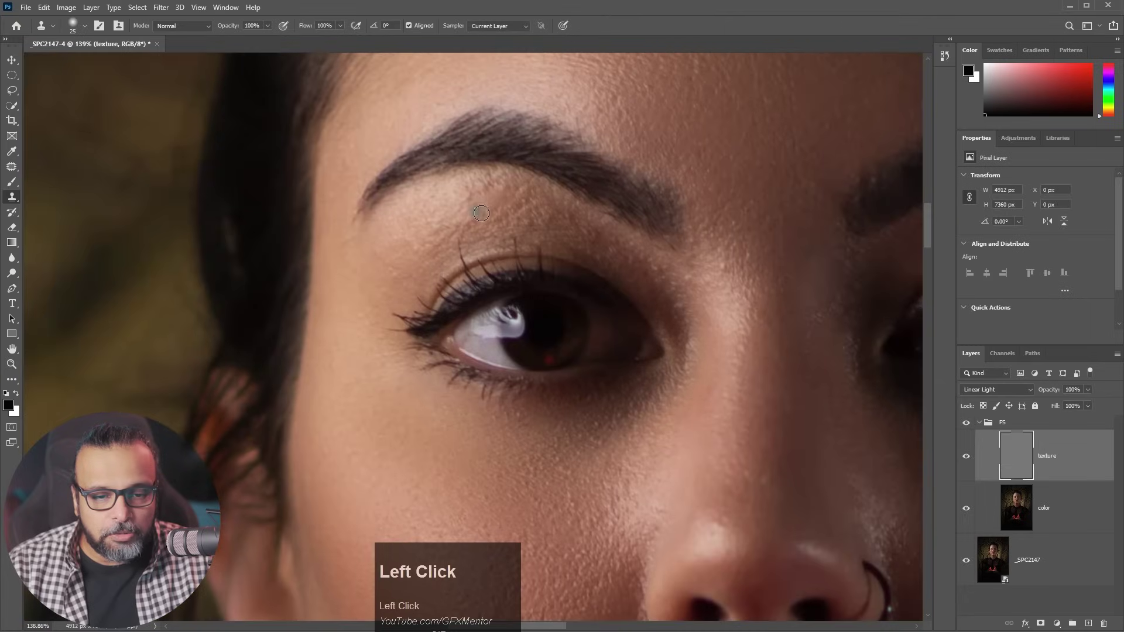
{"action": "key", "text": "ctrl+z"}
{"action": "left_click", "coordinate": [561, 238], "text": "alt"}
{"action": "left_click", "coordinate": [516, 211]}
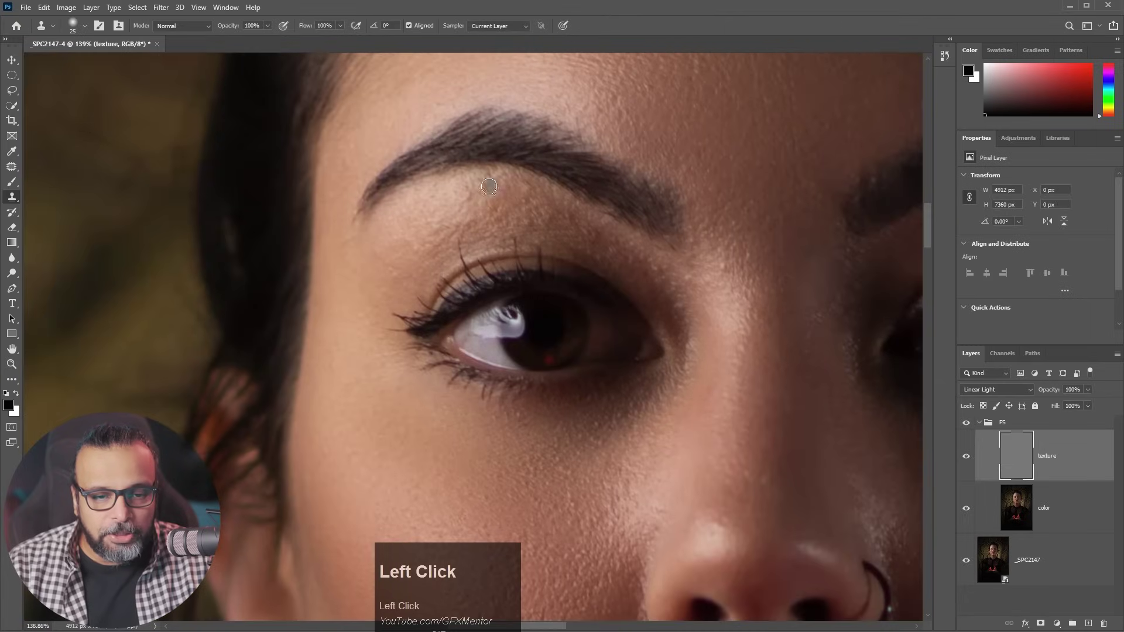
{"action": "left_click", "coordinate": [515, 189], "text": "alt"}
{"action": "left_click", "coordinate": [468, 216]}
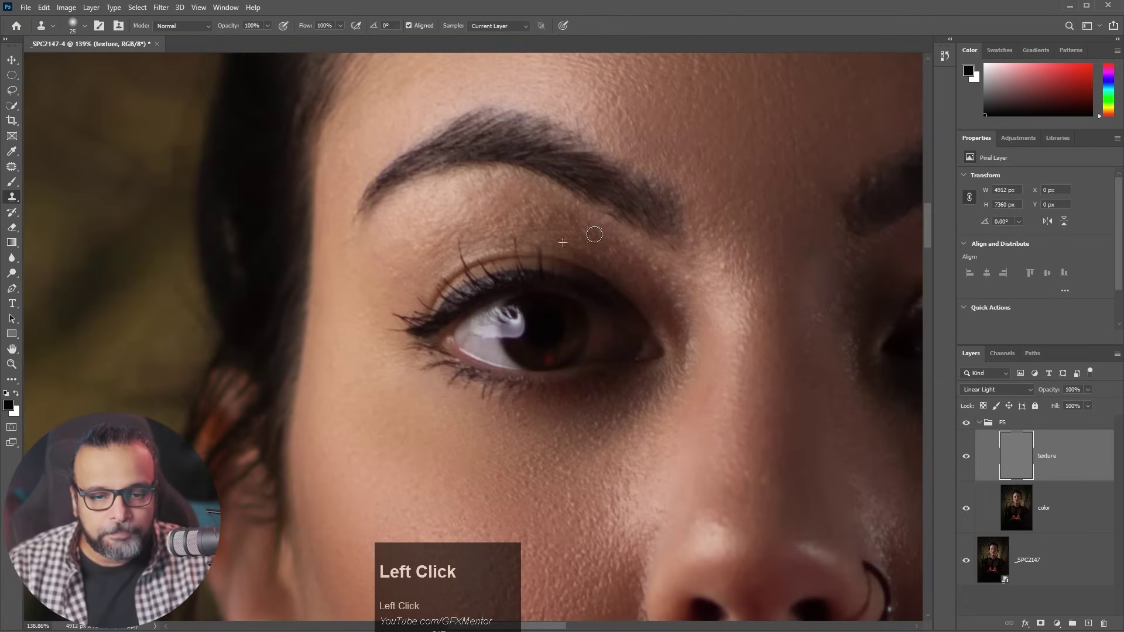
- Select the FS group and examine the whole portrait and face for remaining uneven areas
{"action": "scroll", "coordinate": [427, 306], "scroll_direction": "down", "scroll_amount": 5}
{"action": "left_click", "coordinate": [1051, 428]}
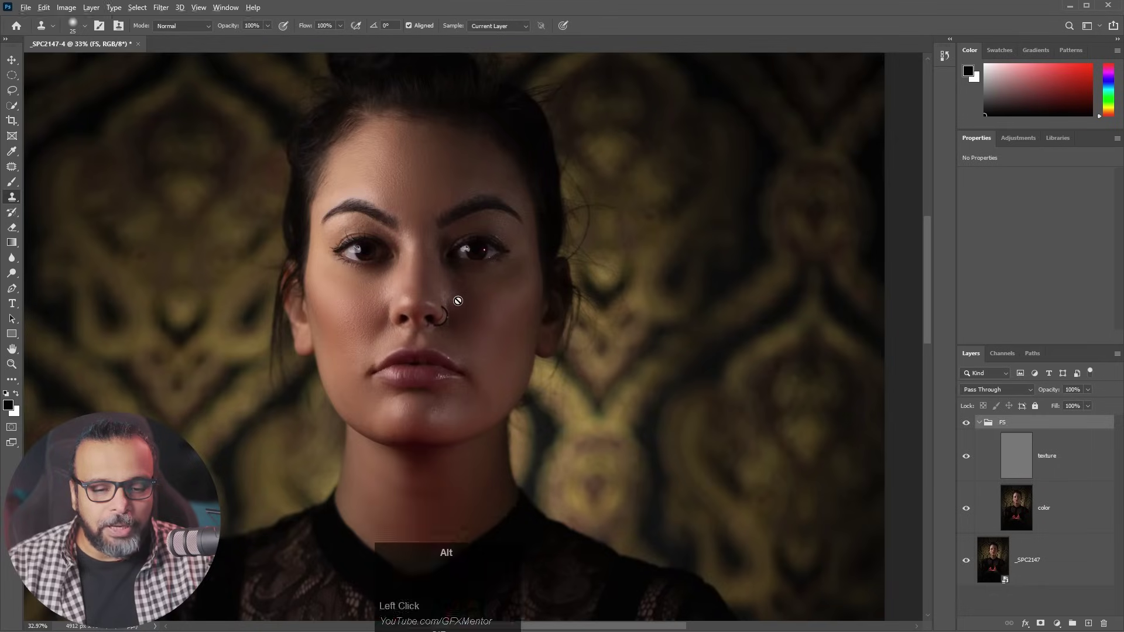
{"action": "scroll", "coordinate": [457, 303], "scroll_direction": "down", "scroll_amount": 3, "text": "alt"}
{"action": "scroll", "coordinate": [452, 328], "scroll_direction": "down", "scroll_amount": 2, "text": "alt"}
{"action": "scroll", "coordinate": [498, 195], "scroll_direction": "up", "scroll_amount": 6}
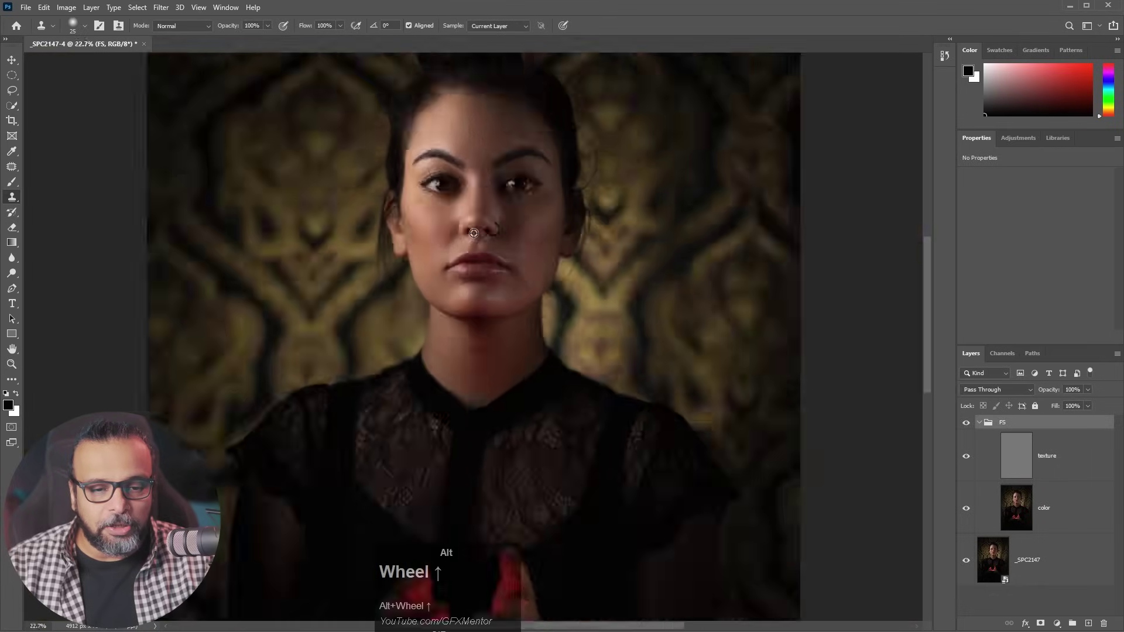
{"action": "left_click_drag", "start_coordinate": [571, 153], "coordinate": [493, 266]}
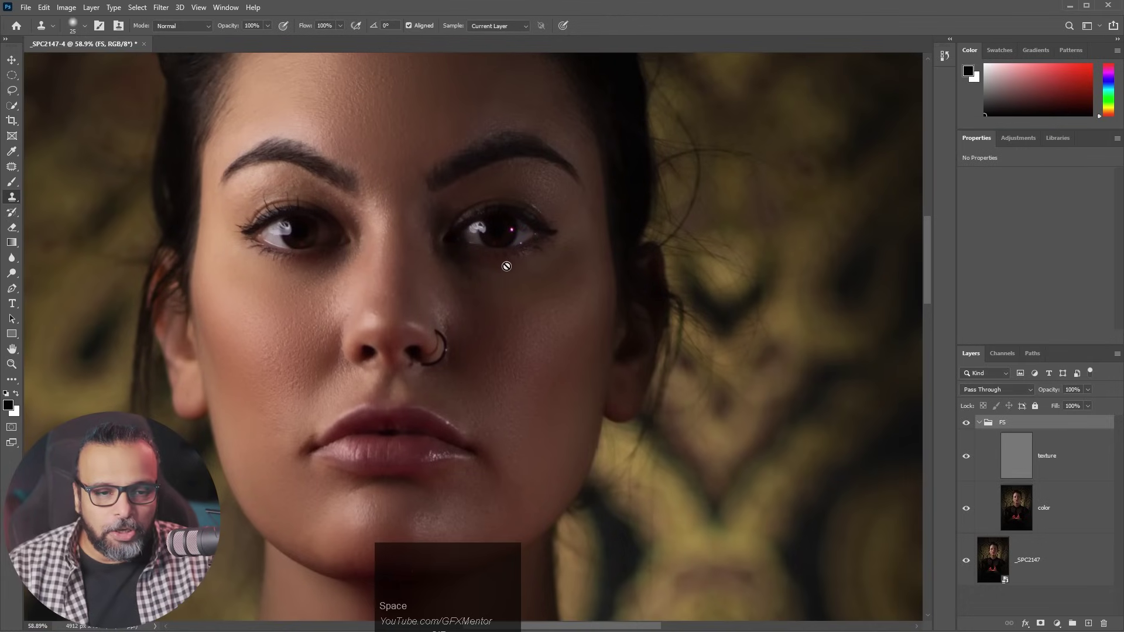
- Hide the texture layer and lasso the uneven skin between the bright-side eyebrow and eyelid on the color layer
{"action": "left_click", "coordinate": [966, 456]}
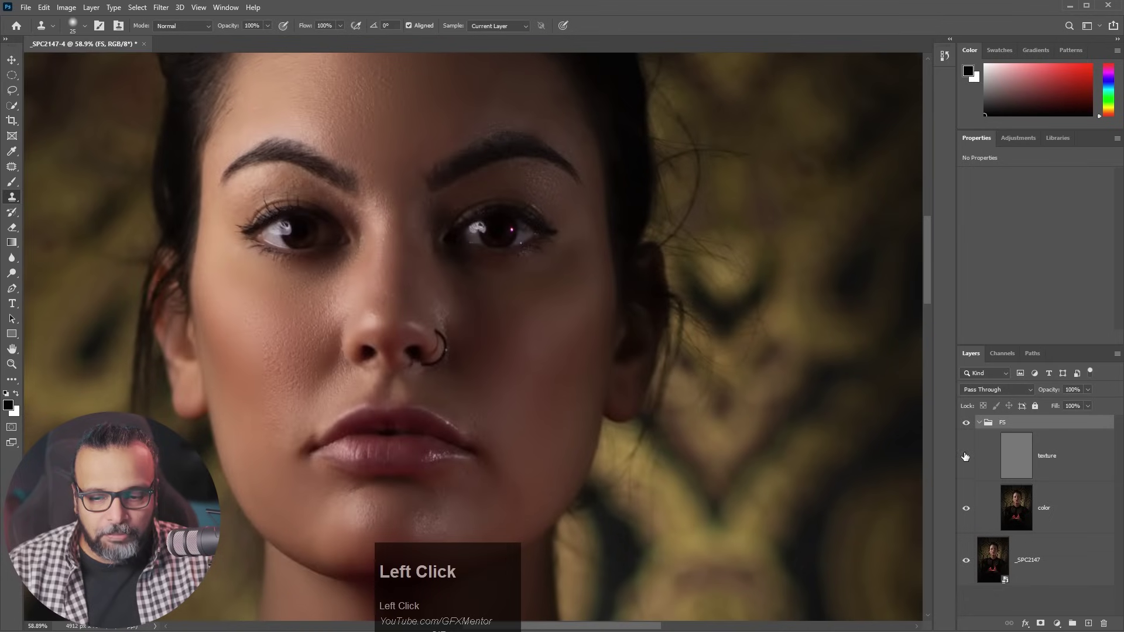
{"action": "left_click", "coordinate": [1021, 507]}
{"action": "scroll", "coordinate": [281, 197], "scroll_direction": "up", "scroll_amount": 3}
{"action": "scroll", "coordinate": [281, 196], "scroll_direction": "up", "scroll_amount": 1}
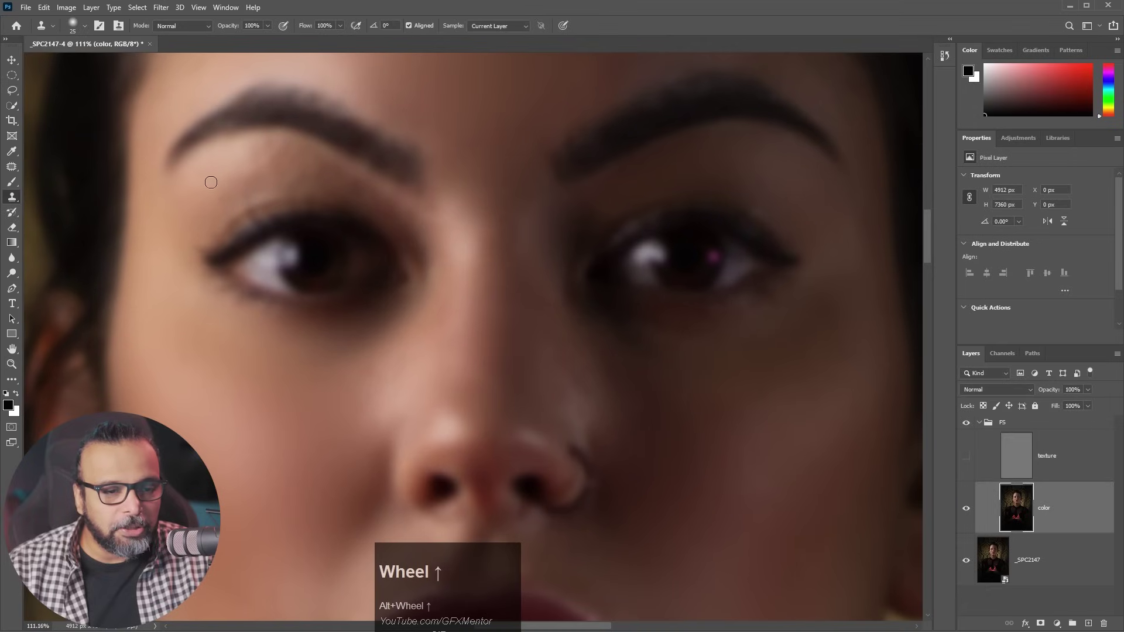
{"action": "left_click", "coordinate": [12, 92]}
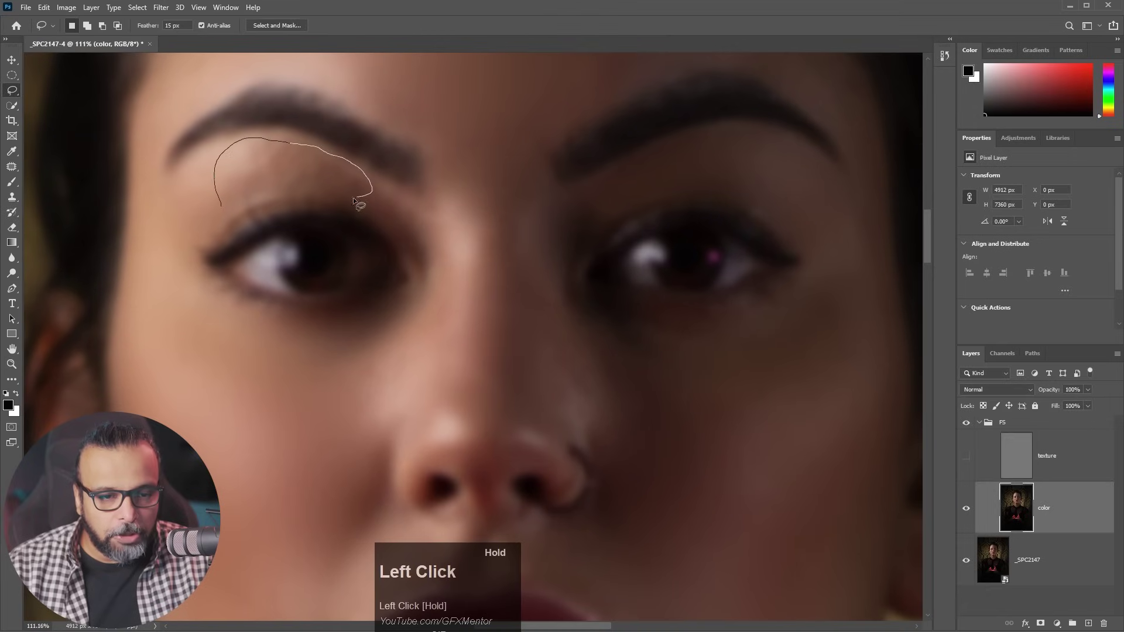
{"action": "left_click_drag", "start_coordinate": [255, 195], "coordinate": [258, 197]}
- Blur the tones of the selected eyelid skin, turn the texture layer back on, and deselect
{"action": "key", "text": "ctrl+alt+f"}
{"action": "mouse_move", "coordinate": [577, 283]}
{"action": "left_mouse_down"}
{"action": "mouse_move", "coordinate": [569, 286]}
{"action": "mouse_move", "coordinate": [594, 289]}
{"action": "left_mouse_up"}
{"action": "left_click", "coordinate": [681, 163]}
{"action": "left_click", "coordinate": [712, 129]}
{"action": "left_click", "coordinate": [966, 456]}
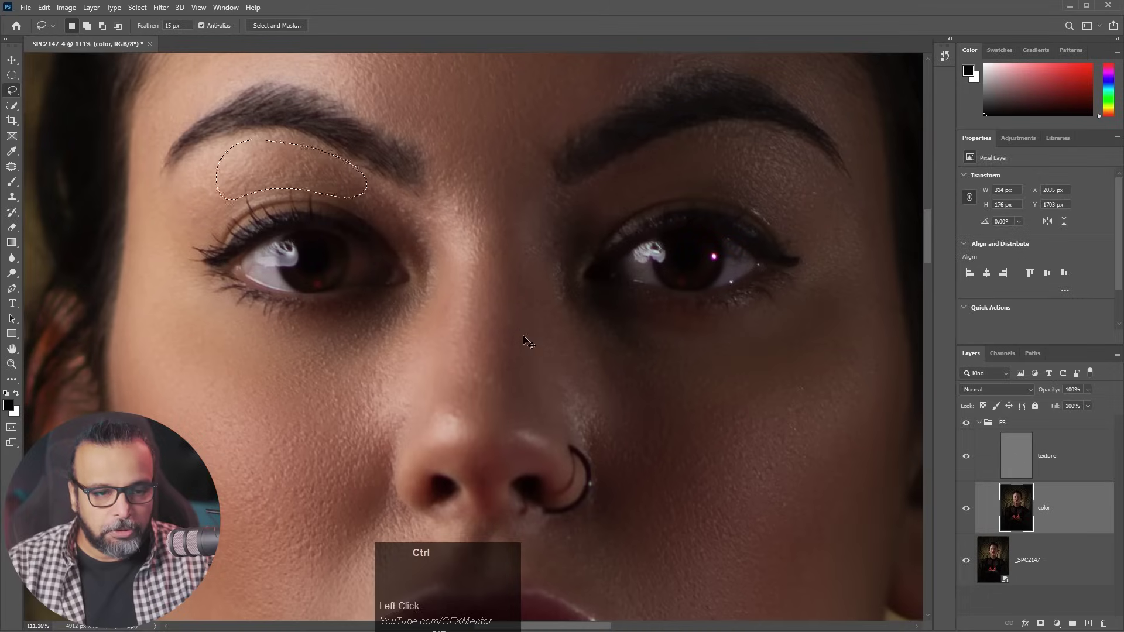
{"action": "key", "text": "ctrl+d"}
{"action": "scroll", "coordinate": [530, 345], "scroll_direction": "down", "scroll_amount": 2}
{"action": "scroll", "coordinate": [528, 343], "scroll_direction": "down", "scroll_amount": 2}
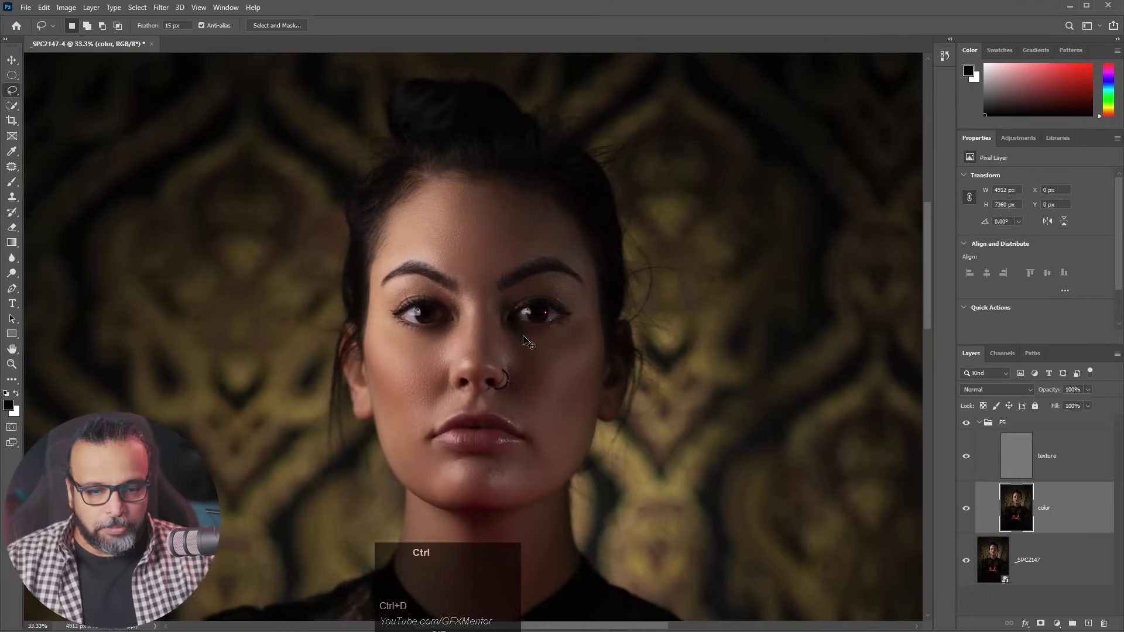
- Stamp all visible layers into a new merged layer above the FS group
{"action": "scroll", "coordinate": [499, 325], "scroll_direction": "up", "scroll_amount": 1}
{"action": "left_click", "coordinate": [1030, 422]}
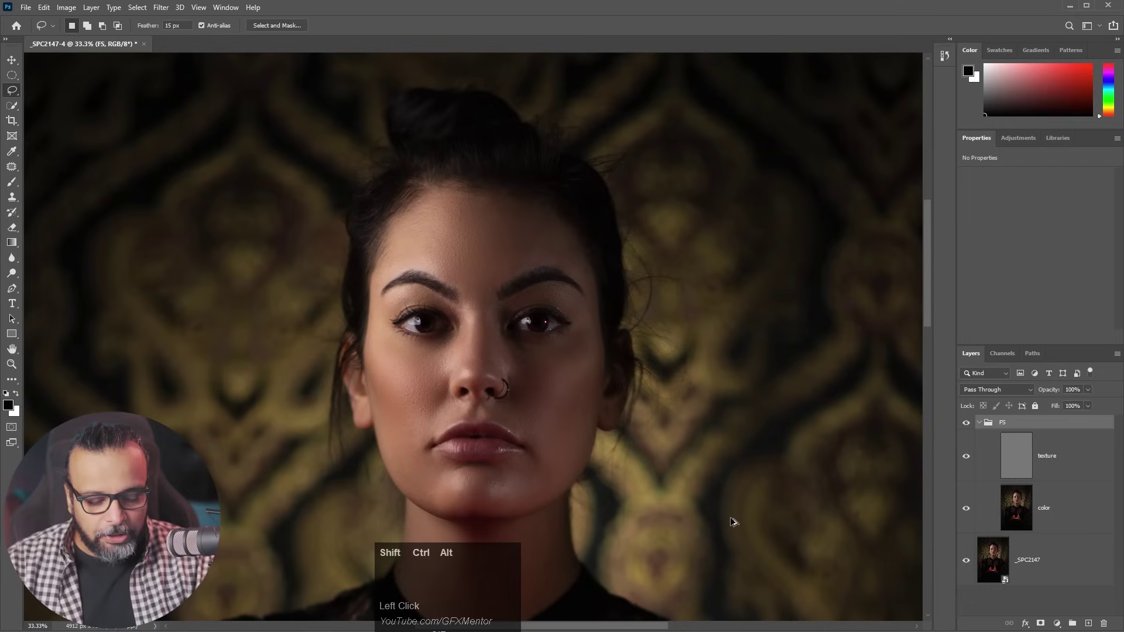
{"action": "key", "text": "ctrl+shift+alt+e"}
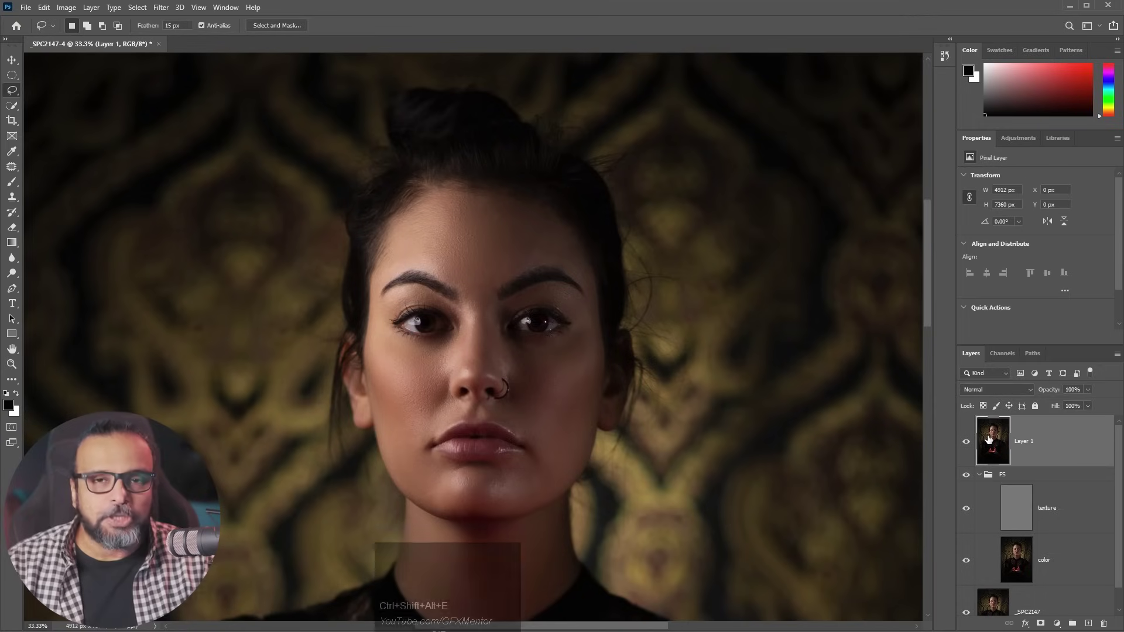
- Clone dark iris over the bright pink reflection in the shadow-side eye on the merged layer, replacing an undone first stroke
{"action": "scroll", "coordinate": [402, 312], "scroll_direction": "up", "scroll_amount": 5}
{"action": "left_click_drag", "start_coordinate": [239, 411], "coordinate": [811, 363]}
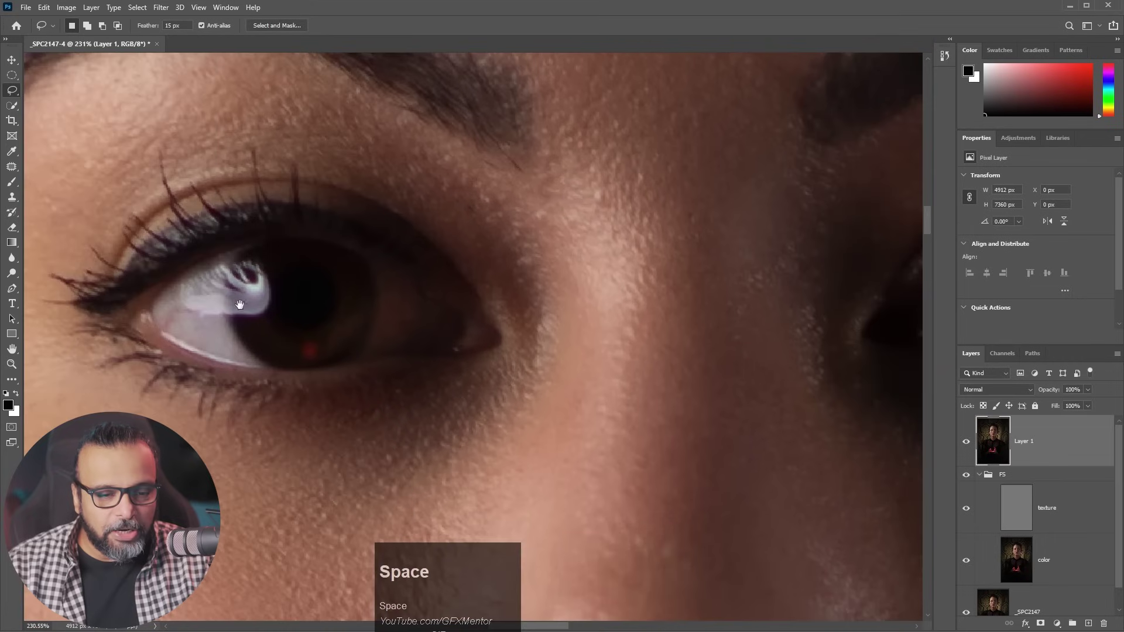
{"action": "left_click_drag", "start_coordinate": [483, 340], "coordinate": [93, 307]}
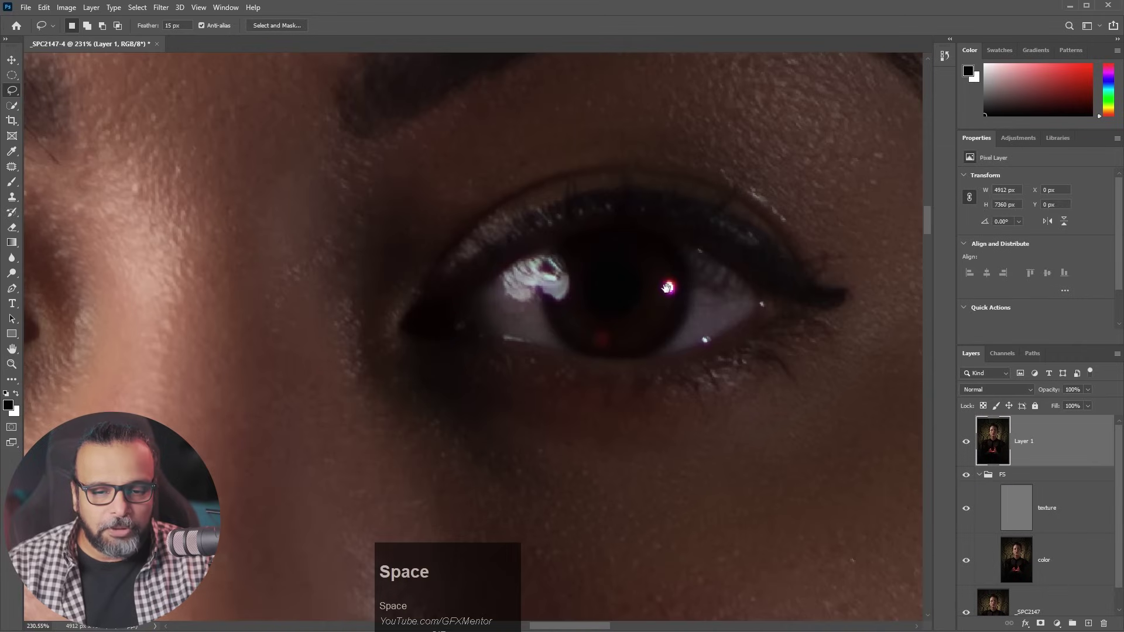
{"action": "scroll", "coordinate": [678, 302], "scroll_direction": "up", "scroll_amount": 5}
{"action": "left_click_drag", "start_coordinate": [691, 307], "coordinate": [560, 319]}
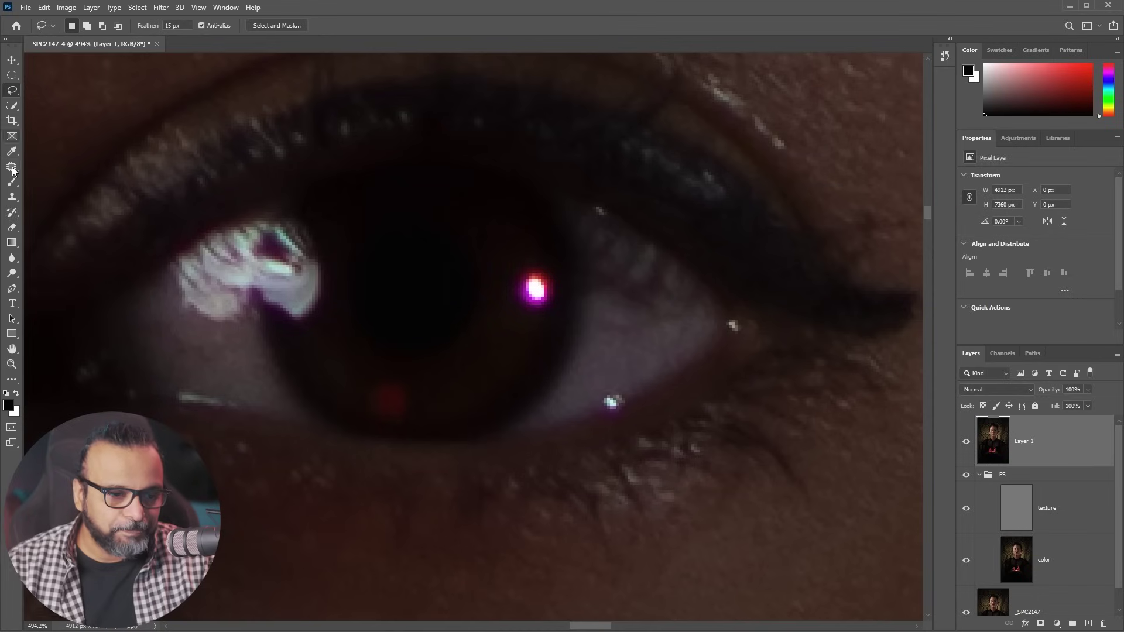
{"action": "left_click", "coordinate": [11, 197]}
{"action": "key", "text": "bracketleft"}
{"action": "key", "text": "bracketleft"}
{"action": "key", "text": "bracketleft"}
{"action": "key", "text": "bracketleft"}
{"action": "key", "text": "bracketleft"}
{"action": "left_click", "coordinate": [519, 343], "text": "alt"}
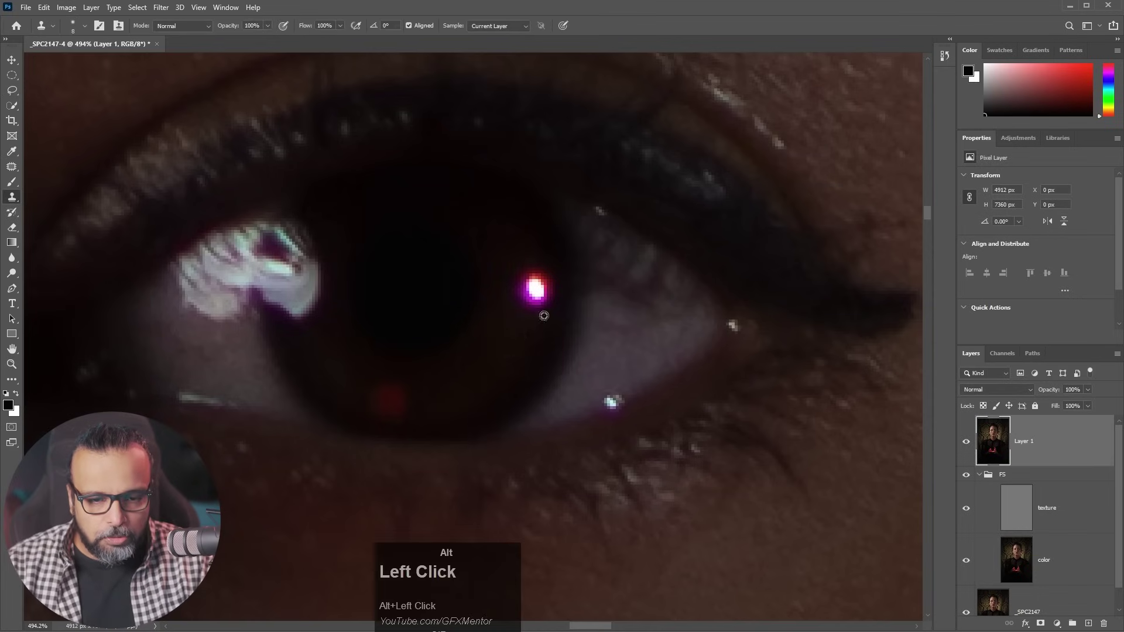
{"action": "mouse_move", "coordinate": [536, 291]}
{"action": "left_mouse_down"}
{"action": "mouse_move", "coordinate": [529, 306]}
{"action": "mouse_move", "coordinate": [534, 268]}
{"action": "mouse_move", "coordinate": [514, 293]}
{"action": "left_mouse_up"}
{"action": "key", "text": "ctrl+z"}
{"action": "left_click", "coordinate": [513, 307], "text": "alt"}
{"action": "left_click", "coordinate": [553, 249]}
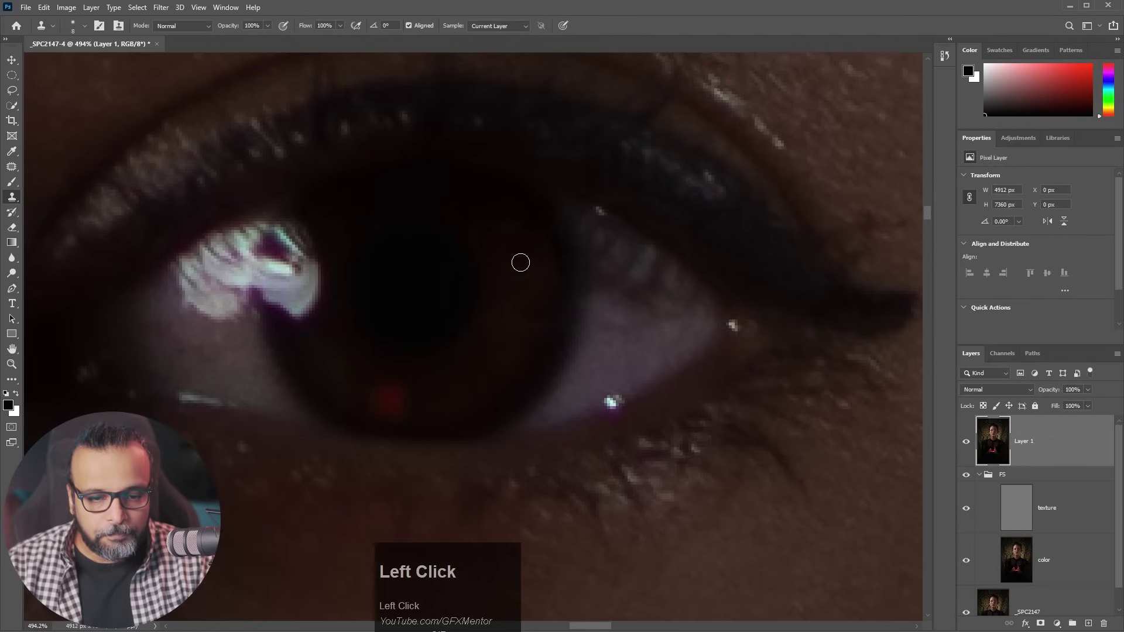
- Clone neighbouring iris tone over the red spots in the lower part of both irises, using an 8 px soft brush
{"action": "left_click", "coordinate": [424, 396], "text": "alt"}
{"action": "left_click", "coordinate": [391, 396]}
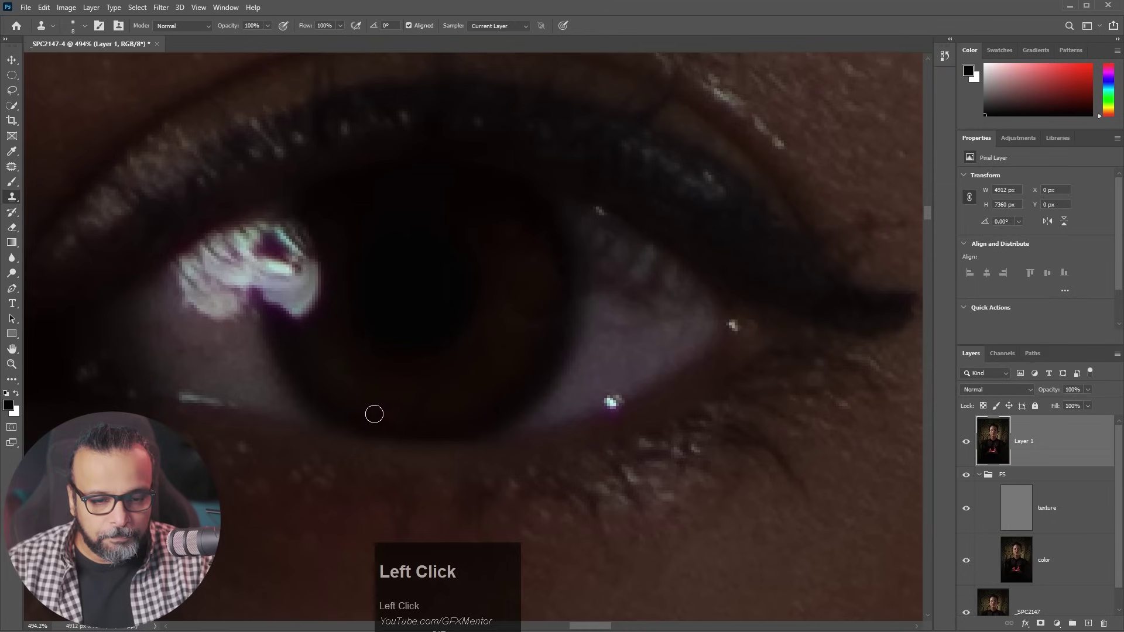
{"action": "left_click_drag", "start_coordinate": [388, 430], "coordinate": [782, 461]}
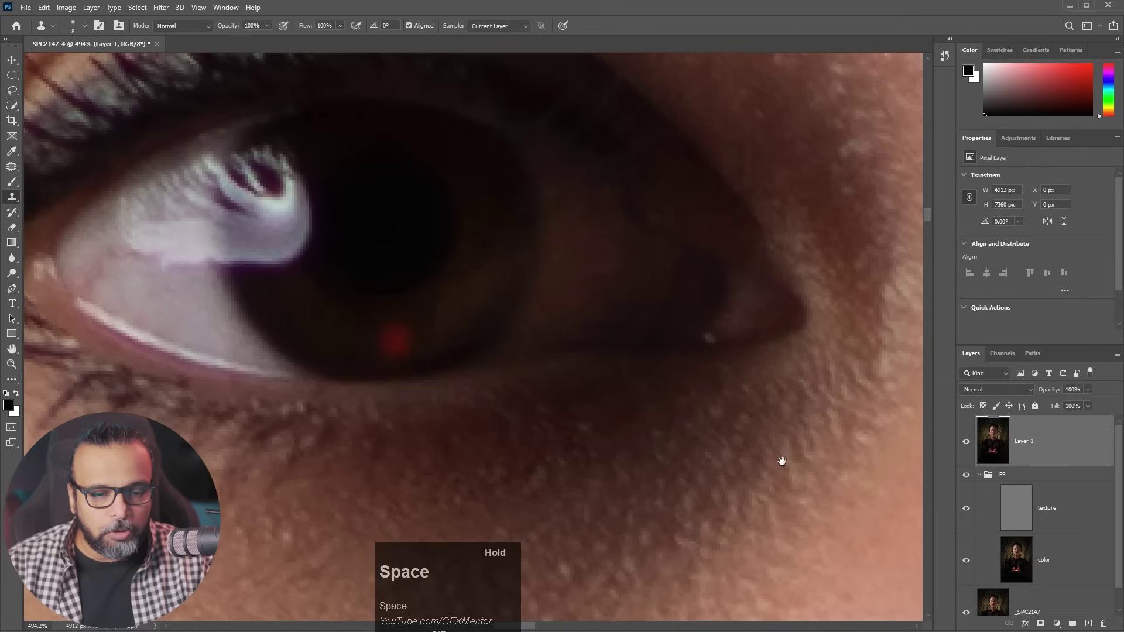
{"action": "left_click", "coordinate": [394, 334]}
{"action": "left_click_drag", "start_coordinate": [385, 328], "coordinate": [398, 326]}
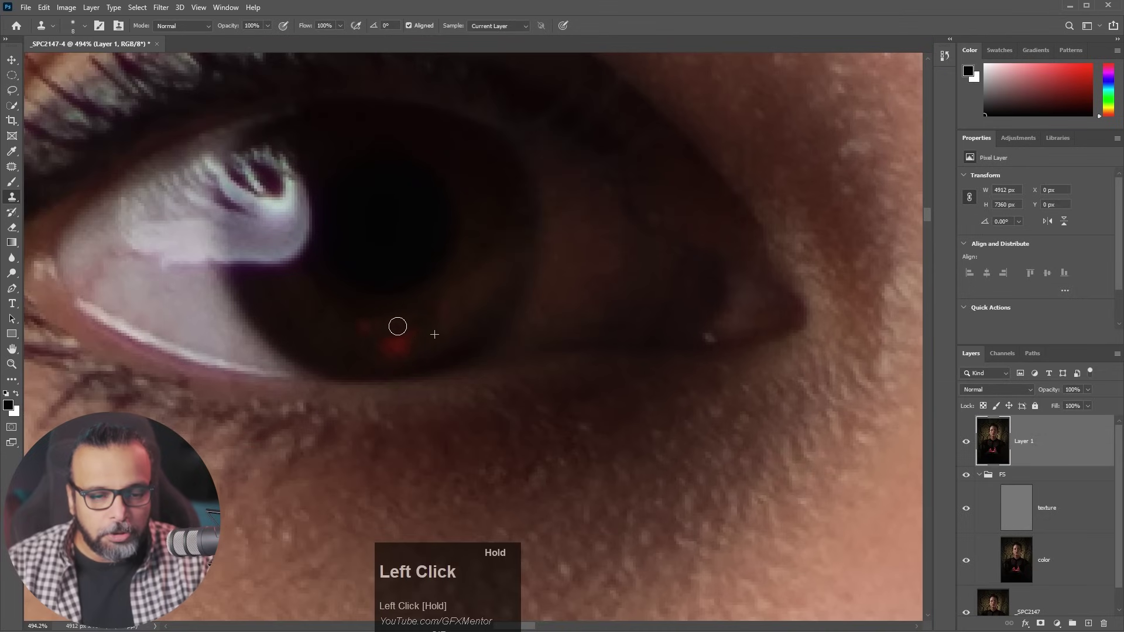
{"action": "key", "text": "ctrl+z"}
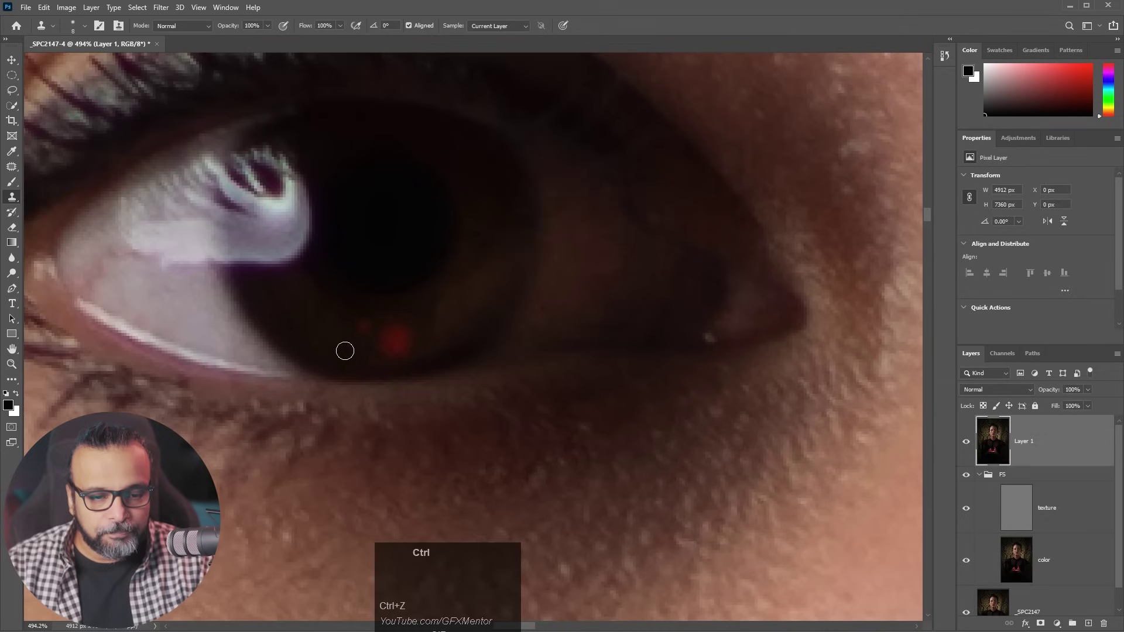
{"action": "left_click", "coordinate": [326, 316], "text": "alt"}
{"action": "mouse_move", "coordinate": [390, 330]}
{"action": "left_mouse_down"}
{"action": "mouse_move", "coordinate": [410, 342]}
{"action": "mouse_move", "coordinate": [392, 354]}
{"action": "mouse_move", "coordinate": [379, 350]}
{"action": "mouse_move", "coordinate": [421, 332]}
{"action": "left_mouse_up"}
{"action": "right_click", "coordinate": [406, 314]}
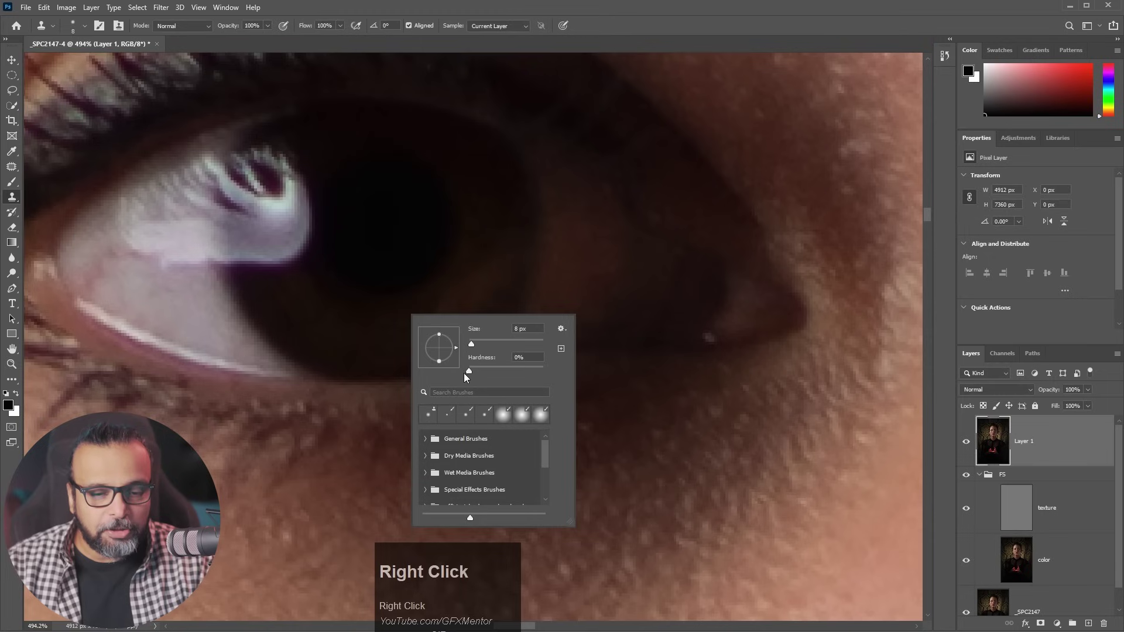
{"action": "left_click", "coordinate": [370, 341]}
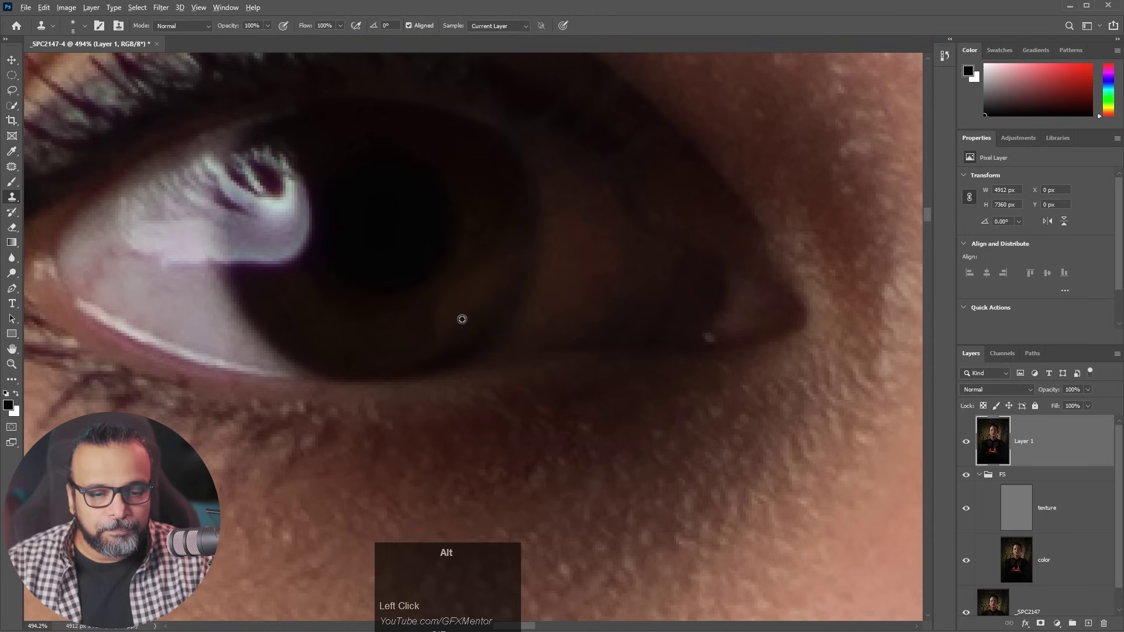
- Duplicate the merged layer and brighten the copy with Levels, setting the midtone to 1.43 and the white input to 81
{"action": "scroll", "coordinate": [461, 318], "scroll_direction": "down", "scroll_amount": 8}
{"action": "key", "text": "ctrl+j"}
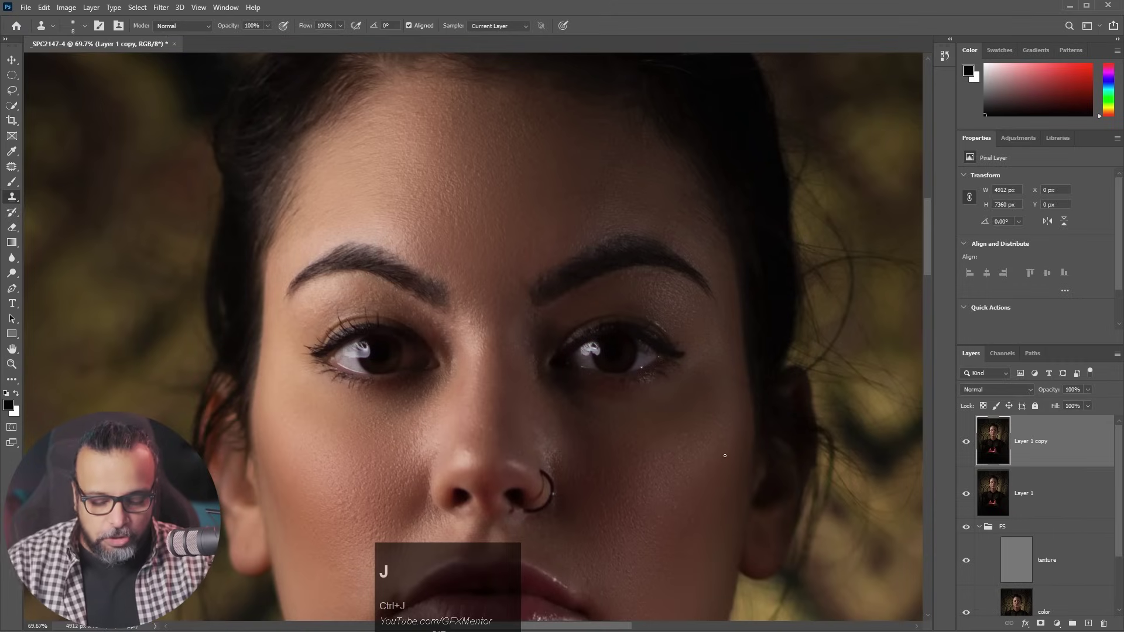
{"action": "key", "text": "ctrl+l"}
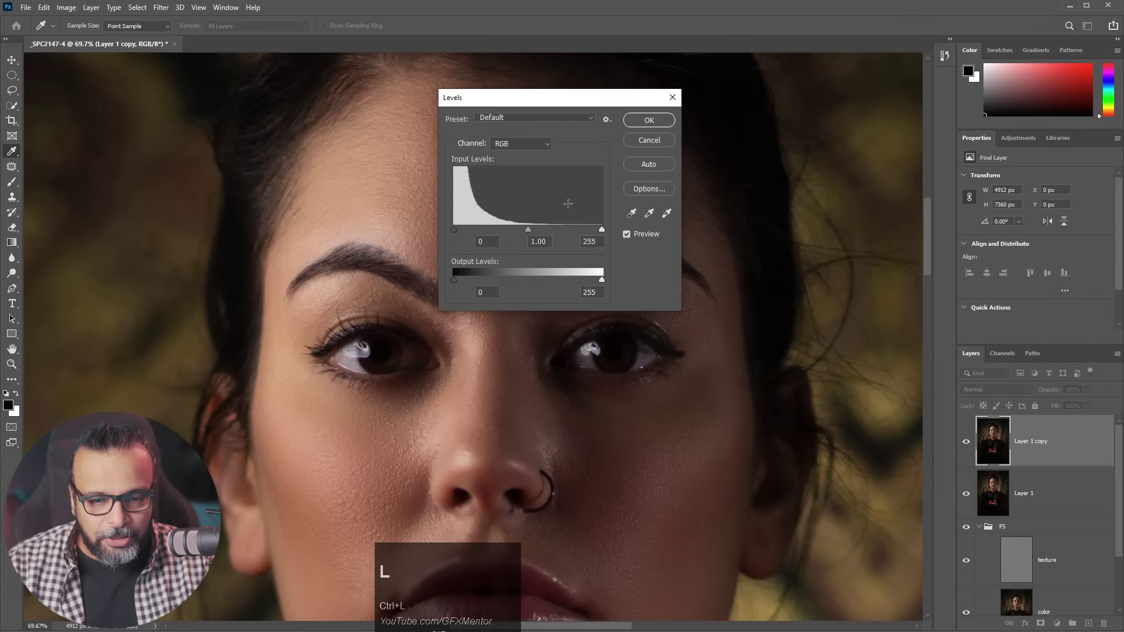
{"action": "left_click_drag", "start_coordinate": [602, 230], "coordinate": [500, 230]}
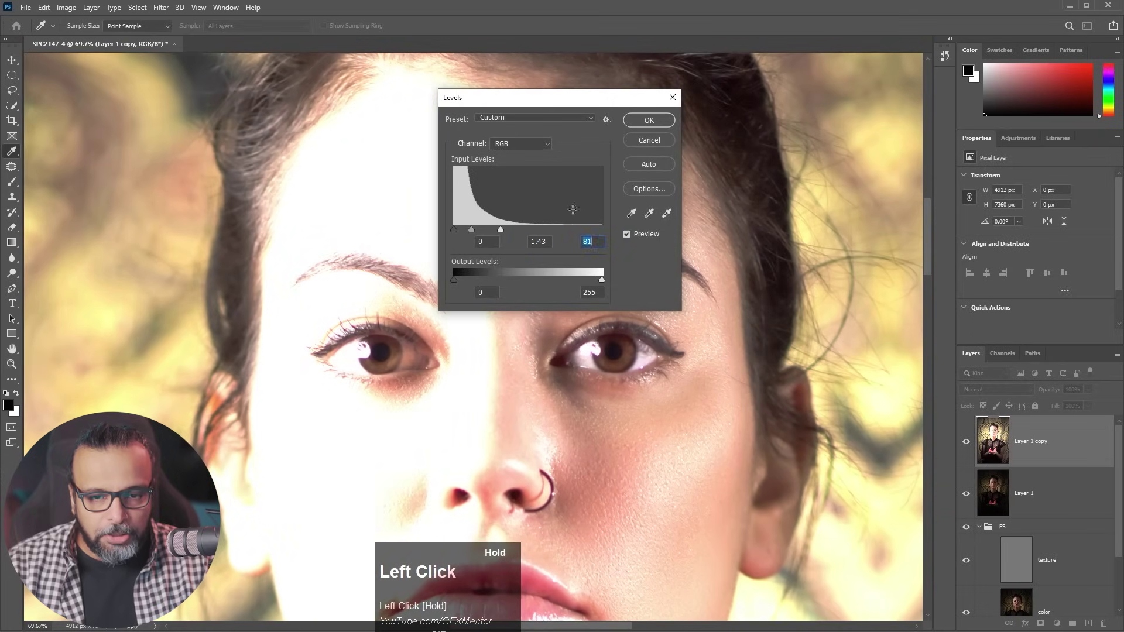
{"action": "left_click", "coordinate": [648, 120]}
{"action": "key", "text": "s"}
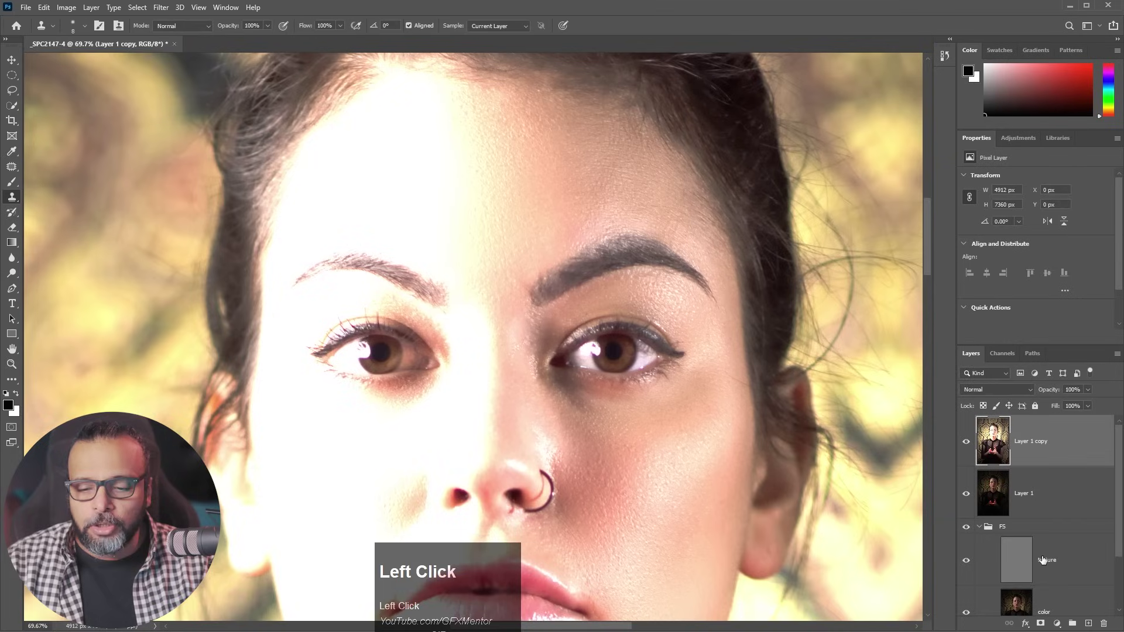
- Add a black mask to the brightened copy and set the soft mask-painting brush to about 44 px
{"action": "key", "text": "alt"}
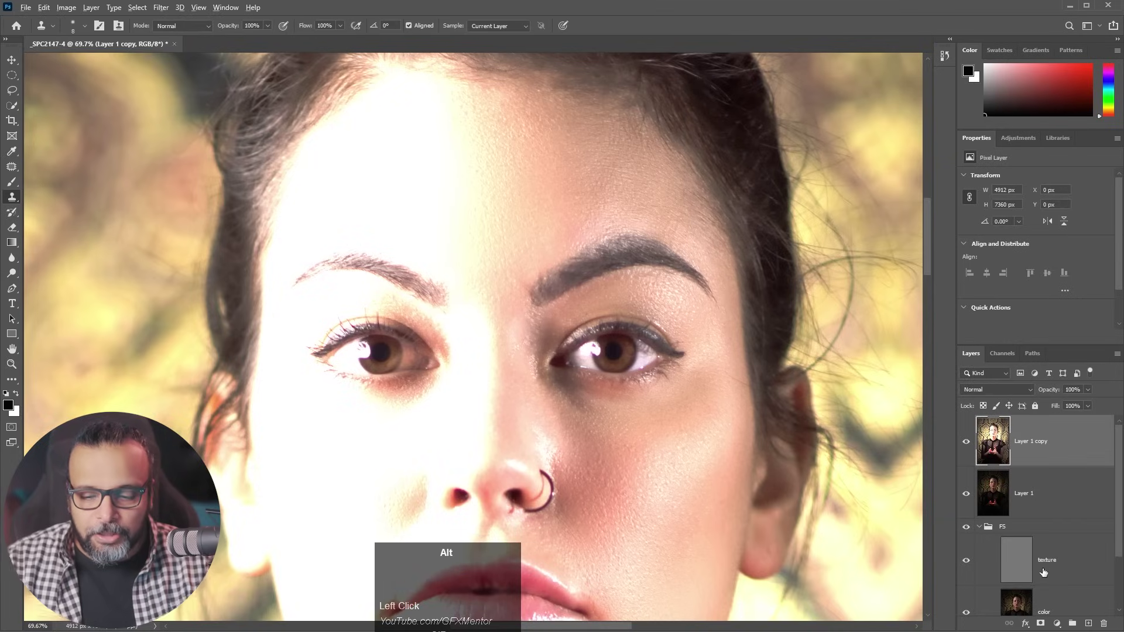
{"action": "left_click", "coordinate": [1040, 625], "text": "alt"}
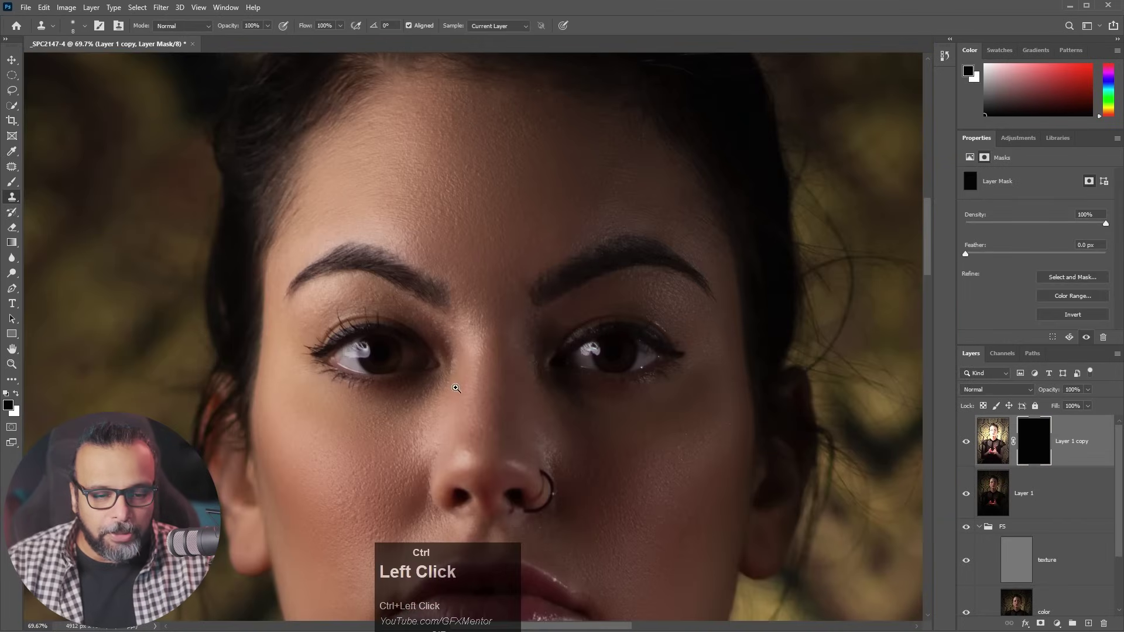
{"action": "left_click", "coordinate": [434, 374], "text": "ctrl"}
{"action": "left_click", "coordinate": [11, 181]}
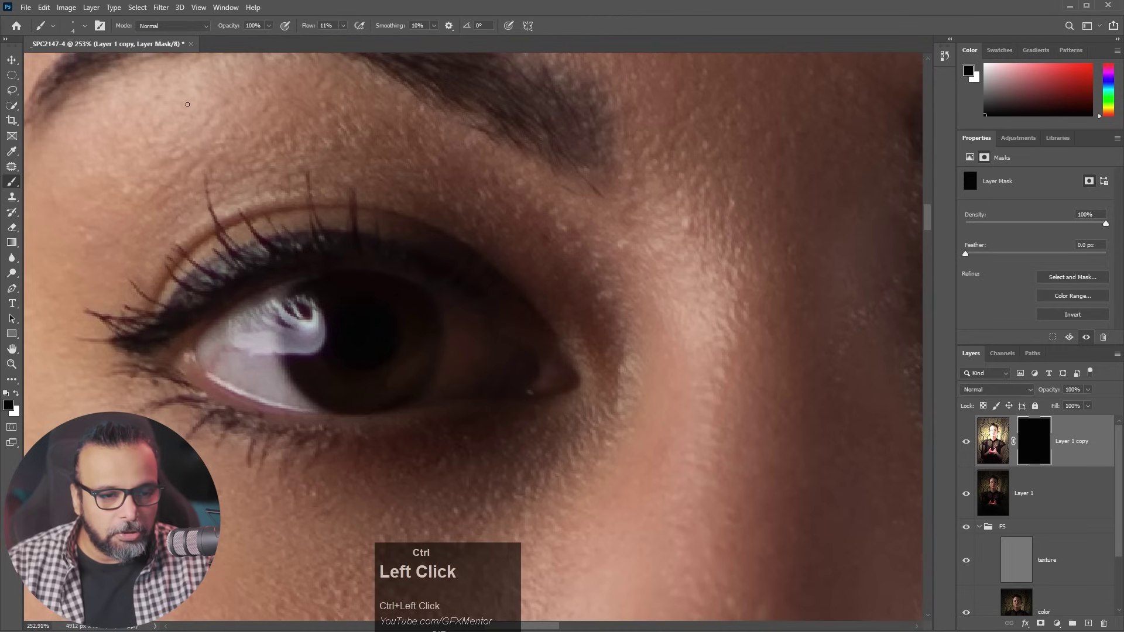
{"action": "left_click", "coordinate": [343, 25]}
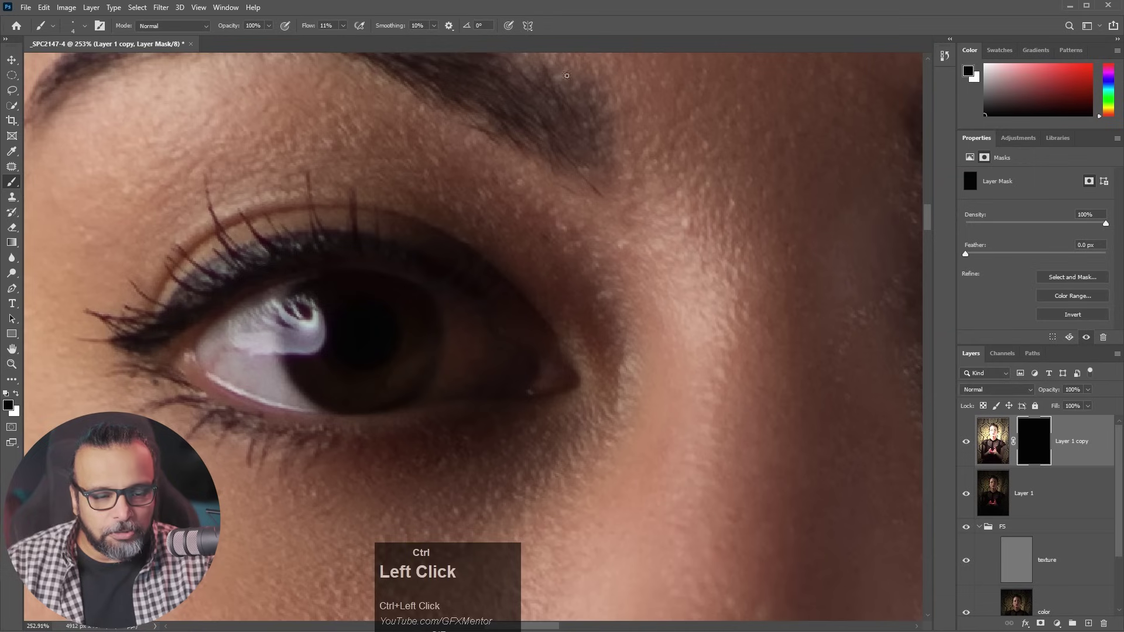
{"action": "right_click", "coordinate": [267, 326], "text": "ctrl"}
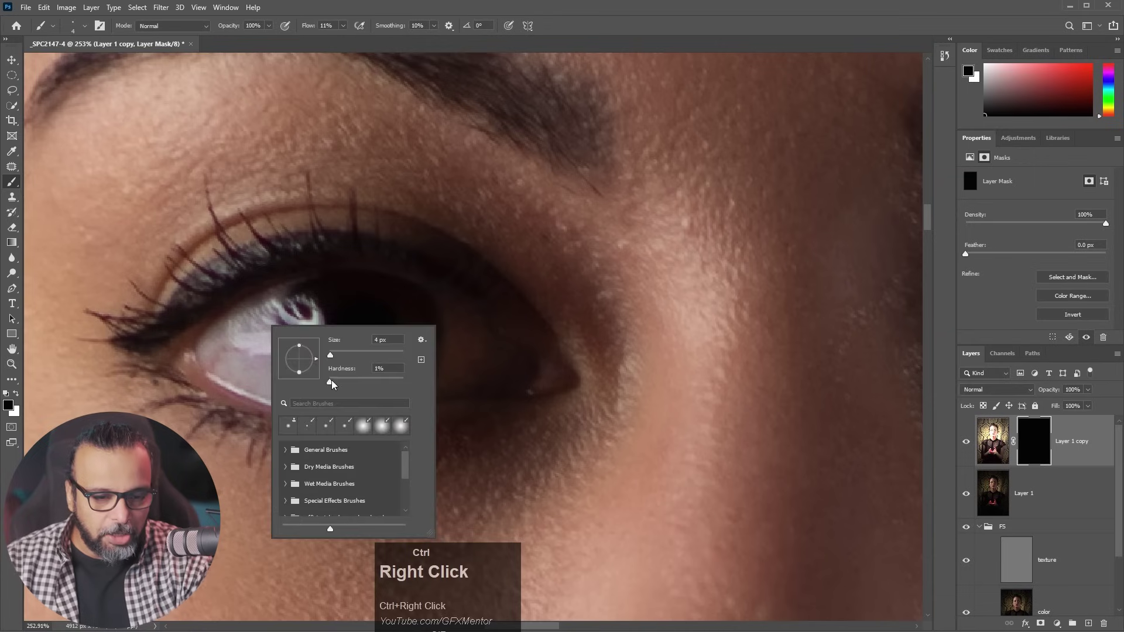
{"action": "left_click_drag", "start_coordinate": [330, 360], "coordinate": [345, 356]}
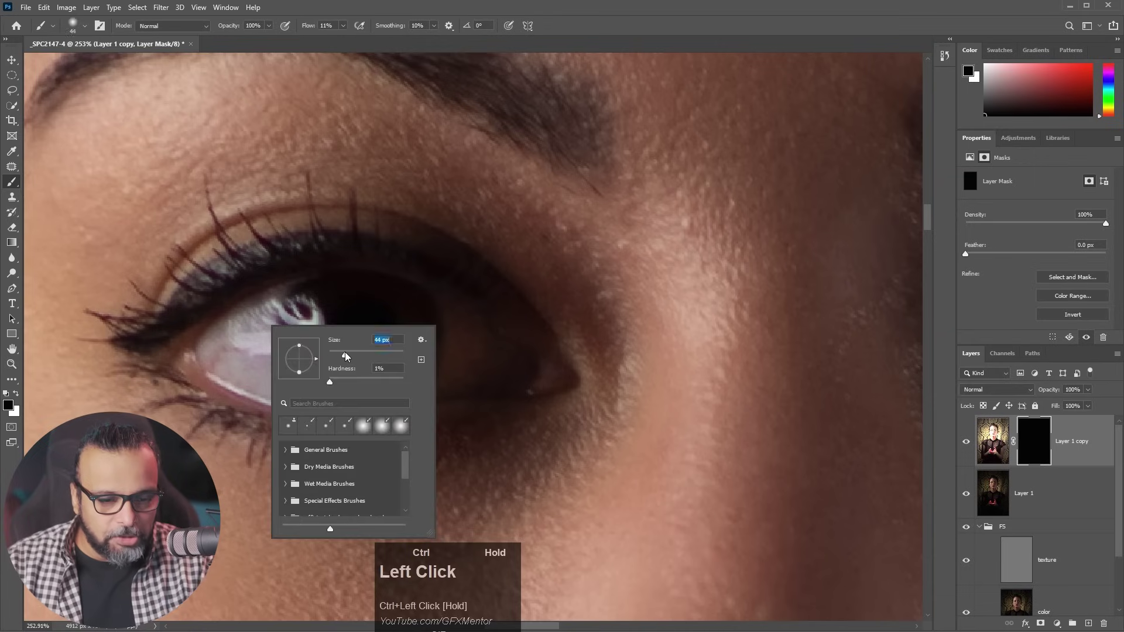
{"action": "left_click", "coordinate": [252, 328]}
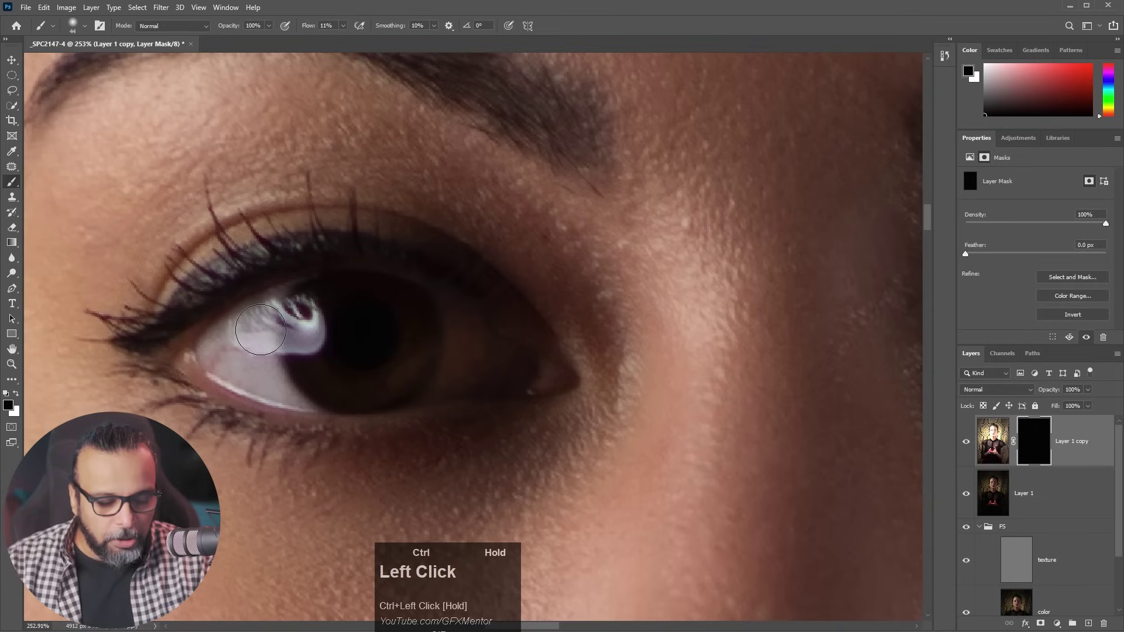
- Paint white on the mask over the bright-side eye's outer white, and paint black over spill along the lash line and iris
{"action": "key", "text": "x"}
{"action": "mouse_move", "coordinate": [261, 328]}
{"action": "left_mouse_down"}
{"action": "mouse_move", "coordinate": [275, 325]}
{"action": "mouse_move", "coordinate": [269, 386]}
{"action": "mouse_move", "coordinate": [204, 356]}
{"action": "mouse_move", "coordinate": [252, 319]}
{"action": "left_mouse_up"}
{"action": "mouse_move", "coordinate": [432, 357]}
{"action": "left_mouse_down"}
{"action": "mouse_move", "coordinate": [436, 316]}
{"action": "mouse_move", "coordinate": [445, 342]}
{"action": "mouse_move", "coordinate": [435, 378]}
{"action": "mouse_move", "coordinate": [471, 344]}
{"action": "mouse_move", "coordinate": [481, 376]}
{"action": "mouse_move", "coordinate": [539, 375]}
{"action": "mouse_move", "coordinate": [489, 394]}
{"action": "left_mouse_up"}
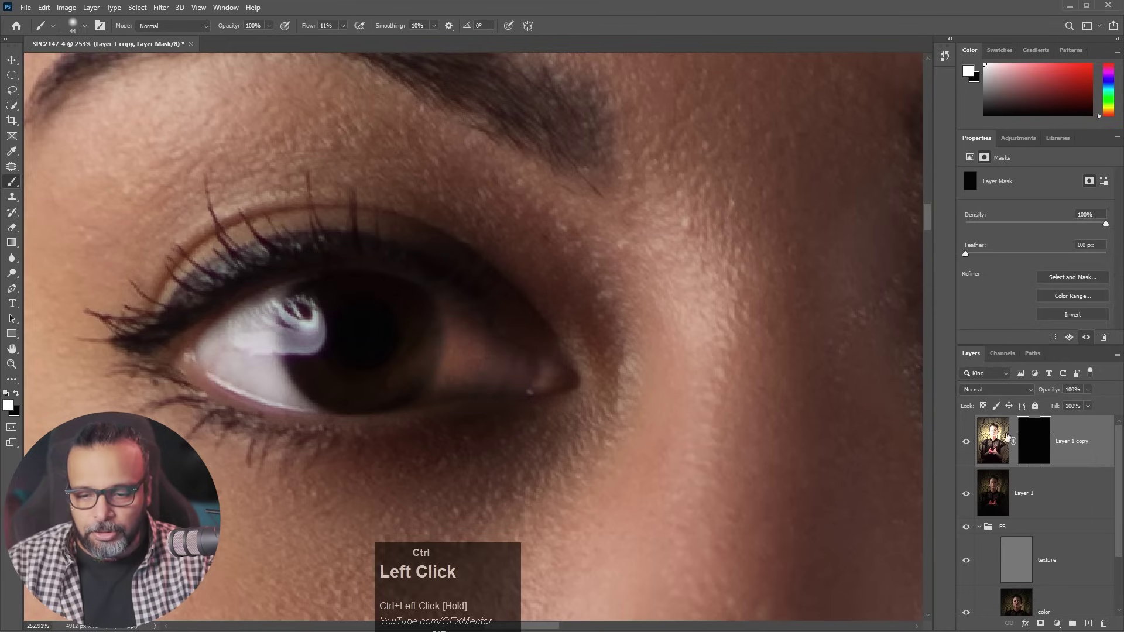
{"action": "key", "text": "ctrl+z"}
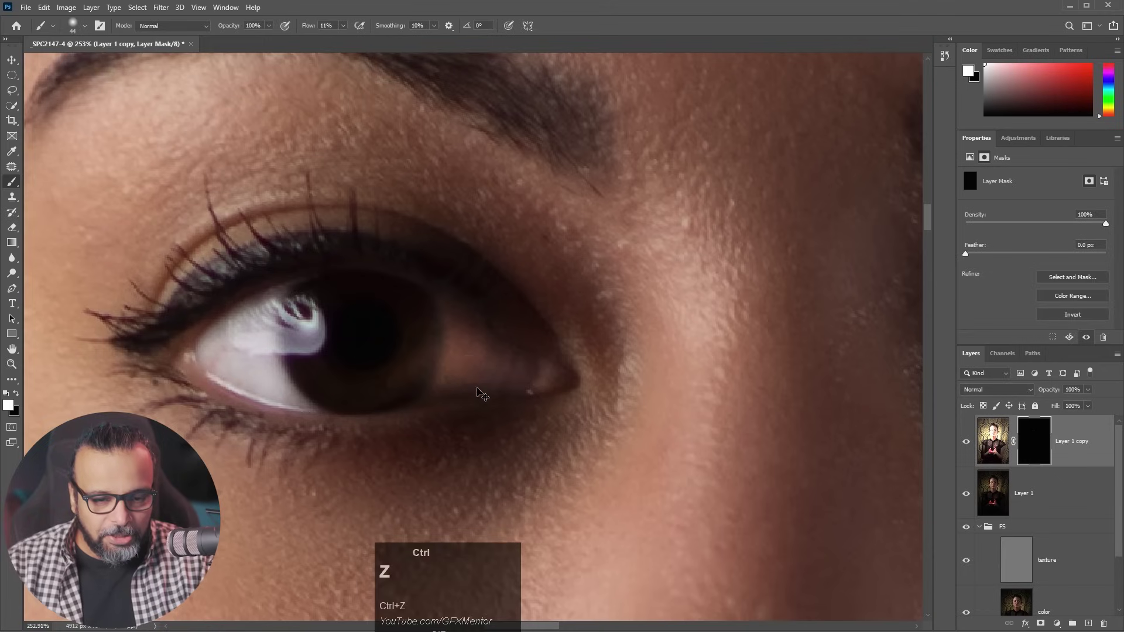
{"action": "mouse_move", "coordinate": [258, 316]}
{"action": "left_mouse_down"}
{"action": "mouse_move", "coordinate": [275, 311]}
{"action": "mouse_move", "coordinate": [226, 351]}
{"action": "mouse_move", "coordinate": [287, 387]}
{"action": "left_mouse_up"}
{"action": "key", "text": "x"}
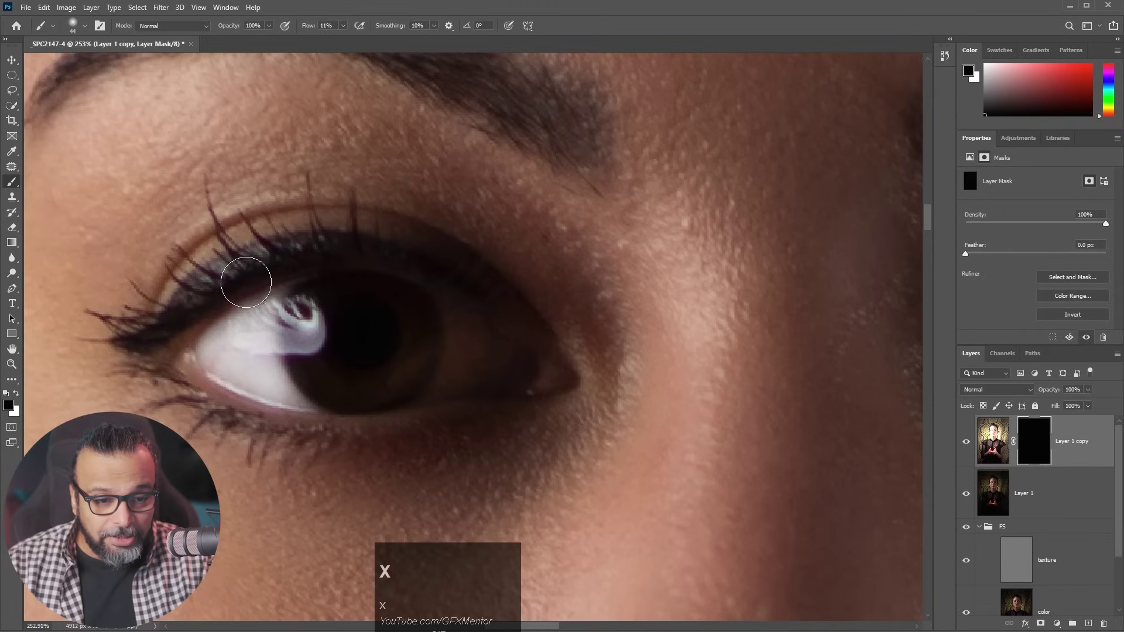
{"action": "mouse_move", "coordinate": [234, 266]}
{"action": "left_mouse_down"}
{"action": "mouse_move", "coordinate": [196, 322]}
{"action": "mouse_move", "coordinate": [223, 417]}
{"action": "mouse_move", "coordinate": [186, 327]}
{"action": "mouse_move", "coordinate": [190, 361]}
{"action": "mouse_move", "coordinate": [336, 431]}
{"action": "mouse_move", "coordinate": [319, 431]}
{"action": "mouse_move", "coordinate": [181, 326]}
{"action": "mouse_move", "coordinate": [288, 261]}
{"action": "mouse_move", "coordinate": [338, 366]}
{"action": "left_mouse_up"}
- Reveal the brightening on the inner white of the bright-side eye, masking back the excess at the inner corner
{"action": "key", "text": "x"}
{"action": "mouse_move", "coordinate": [449, 311]}
{"action": "left_mouse_down"}
{"action": "mouse_move", "coordinate": [467, 340]}
{"action": "mouse_move", "coordinate": [458, 379]}
{"action": "mouse_move", "coordinate": [490, 358]}
{"action": "mouse_move", "coordinate": [494, 302]}
{"action": "mouse_move", "coordinate": [432, 265]}
{"action": "mouse_move", "coordinate": [540, 353]}
{"action": "mouse_move", "coordinate": [439, 265]}
{"action": "mouse_move", "coordinate": [492, 323]}
{"action": "mouse_move", "coordinate": [479, 307]}
{"action": "mouse_move", "coordinate": [516, 384]}
{"action": "mouse_move", "coordinate": [474, 393]}
{"action": "mouse_move", "coordinate": [556, 384]}
{"action": "left_mouse_up"}
{"action": "key", "text": "x"}
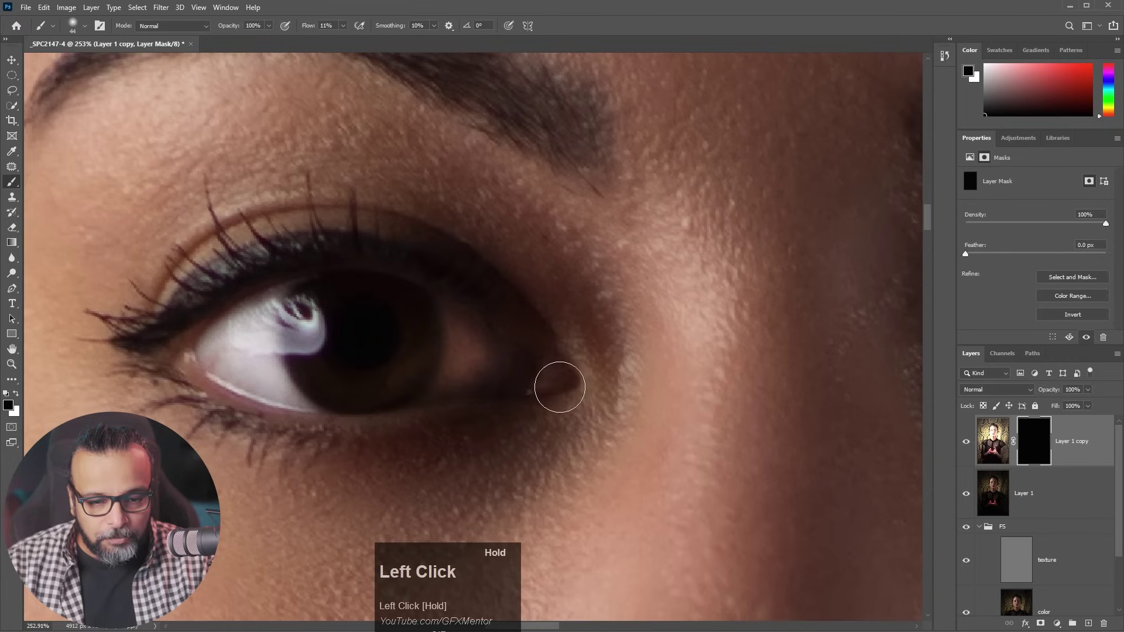
- Paint white on the mask over the bright-side eye's inner corner with the brush reduced to 10 px
{"action": "key", "text": "x"}
{"action": "key", "text": "bracketleft"}
{"action": "key", "text": "bracketleft"}
{"action": "key", "text": "bracketleft"}
{"action": "key", "text": "bracketleft"}
{"action": "key", "text": "bracketleft"}
{"action": "key", "text": "bracketleft"}
{"action": "key", "text": "bracketleft"}
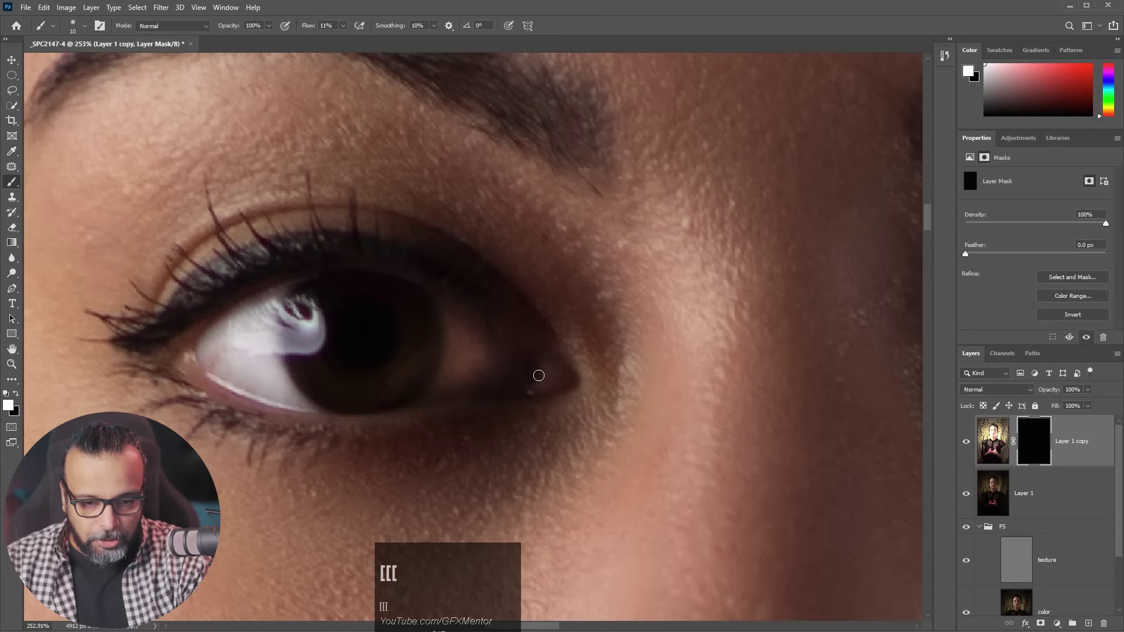
{"action": "left_click", "coordinate": [540, 366]}
{"action": "mouse_move", "coordinate": [539, 366]}
{"action": "left_mouse_down"}
{"action": "mouse_move", "coordinate": [528, 393]}
{"action": "mouse_move", "coordinate": [542, 369]}
{"action": "left_mouse_up"}
{"action": "scroll", "coordinate": [457, 386], "scroll_direction": "down", "scroll_amount": 5}
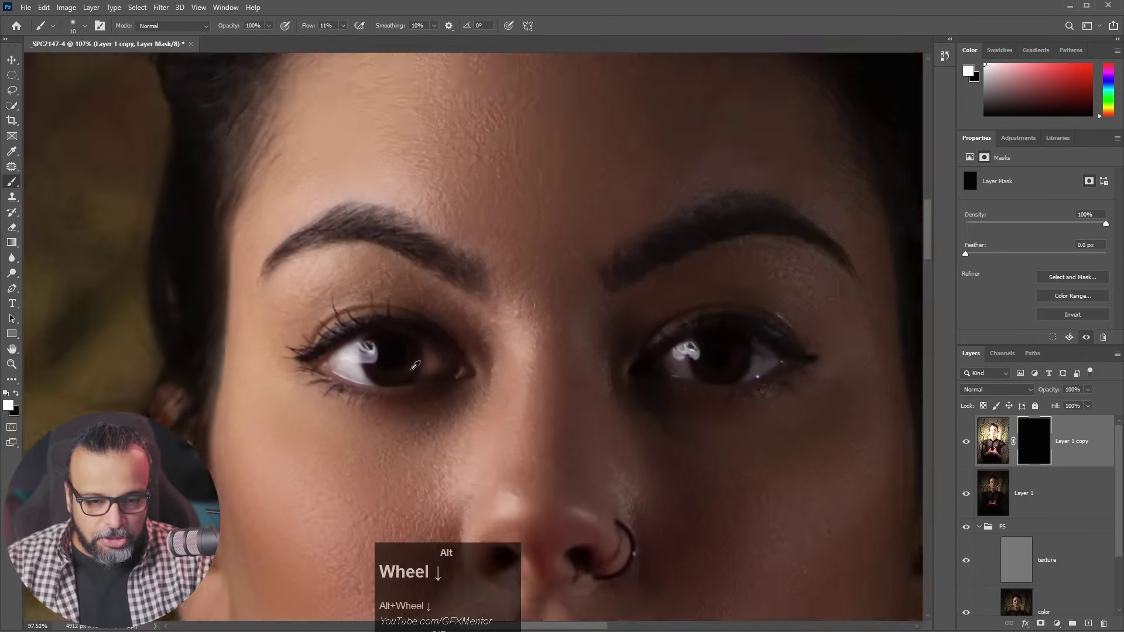
- Undo the white mask strokes at the bright-side eye's inner corner and lower the brush flow to 6%
{"action": "key", "text": "ctrl+z"}
{"action": "scroll", "coordinate": [462, 374], "scroll_direction": "up", "scroll_amount": 5}
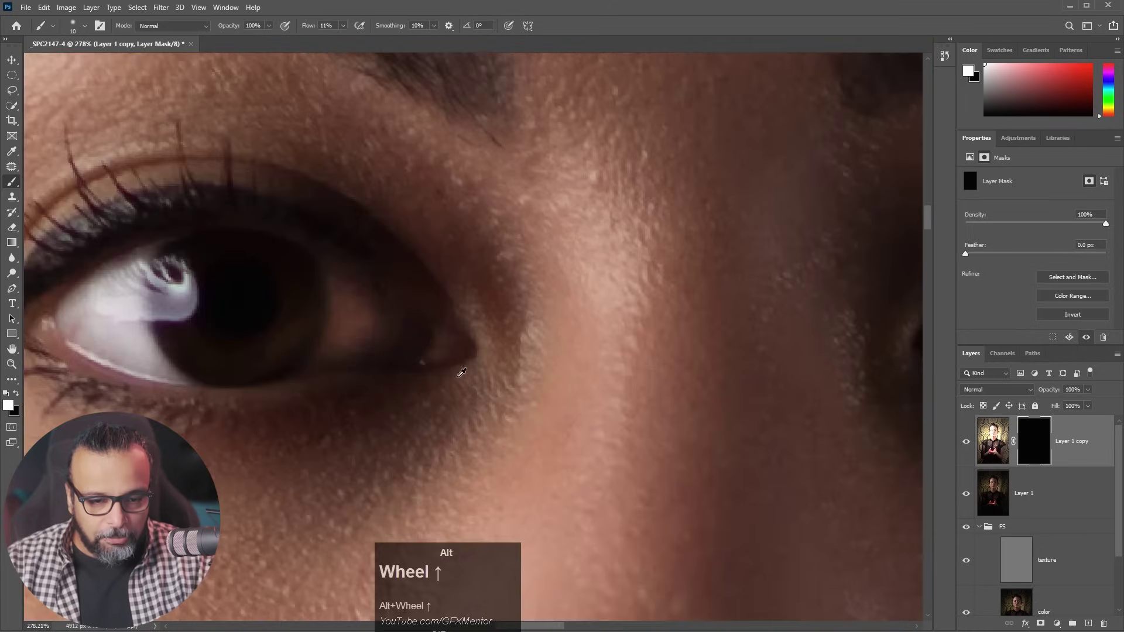
{"action": "left_click", "coordinate": [343, 26]}
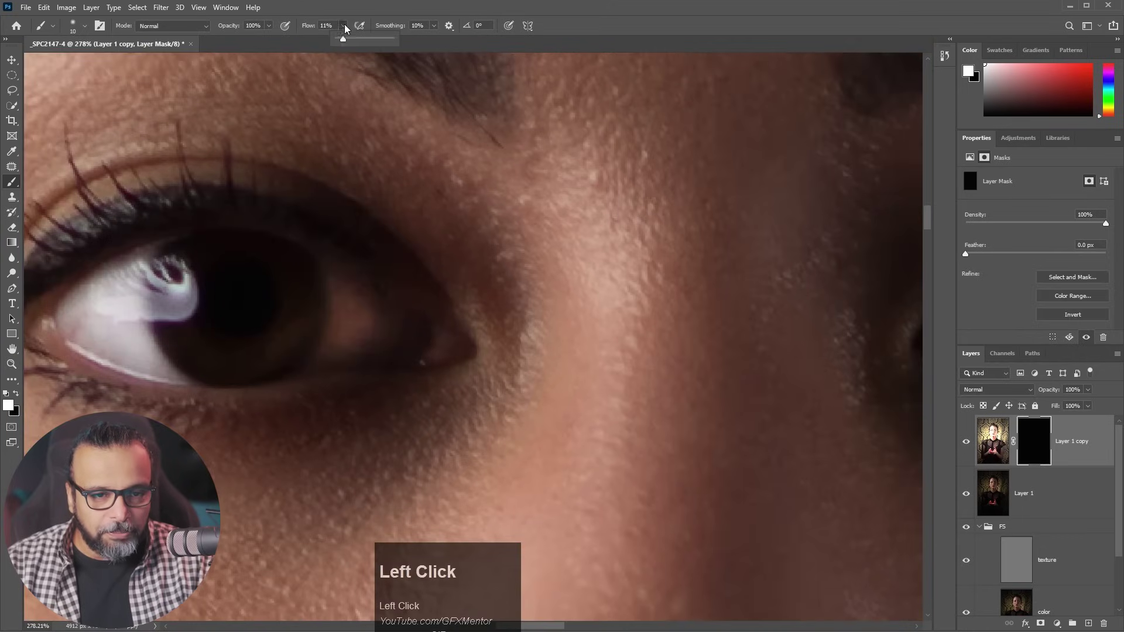
{"action": "left_click_drag", "start_coordinate": [429, 356], "coordinate": [429, 365]}
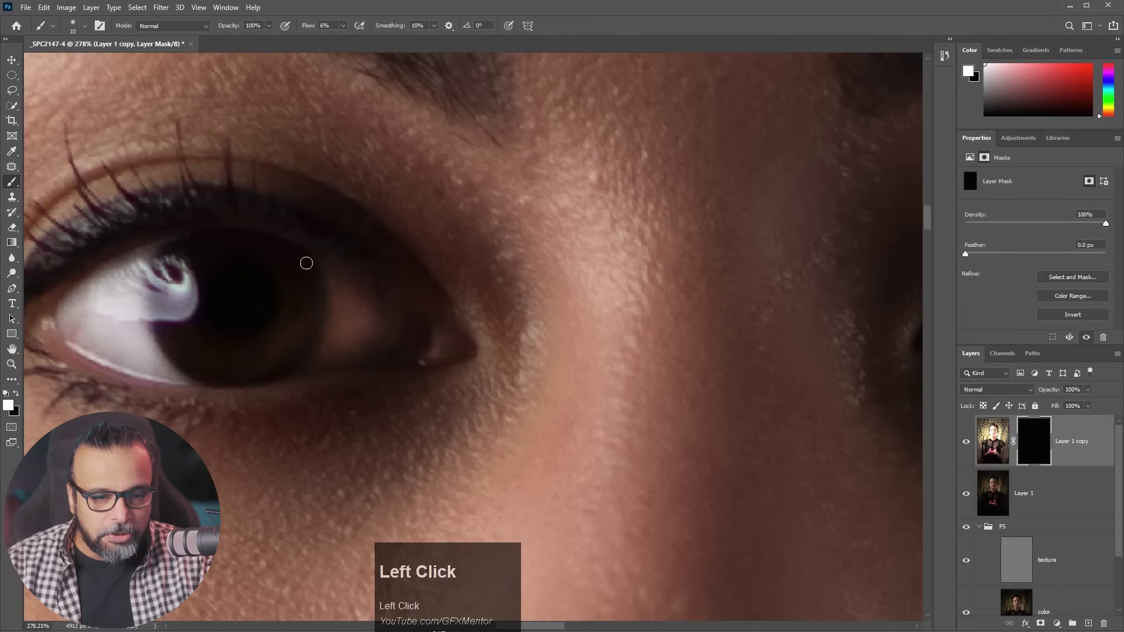
{"action": "key", "text": "ctrl+z"}
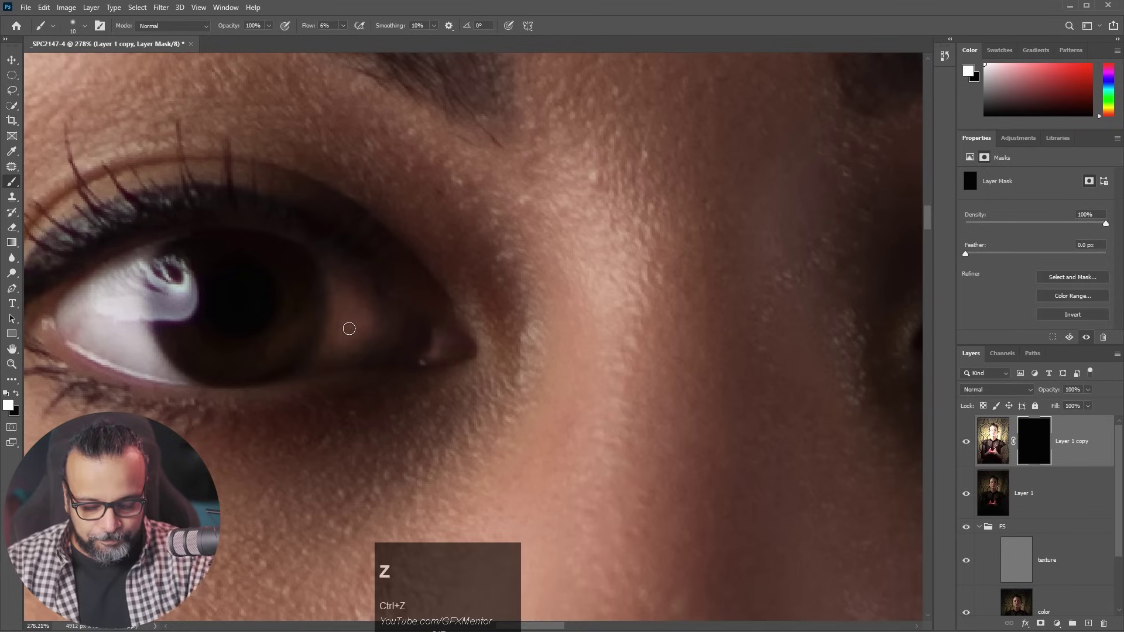
- Paint white on the mask over both white areas of the shadow-side eye with a 25 px brush
{"action": "key", "text": "space"}
{"action": "left_click_drag", "start_coordinate": [670, 392], "coordinate": [263, 362]}
{"action": "key", "text": "bracketright"}
{"action": "mouse_move", "coordinate": [521, 270]}
{"action": "left_mouse_down"}
{"action": "mouse_move", "coordinate": [539, 319]}
{"action": "mouse_move", "coordinate": [527, 327]}
{"action": "mouse_move", "coordinate": [514, 276]}
{"action": "mouse_move", "coordinate": [496, 317]}
{"action": "mouse_move", "coordinate": [480, 294]}
{"action": "mouse_move", "coordinate": [528, 328]}
{"action": "mouse_move", "coordinate": [512, 307]}
{"action": "left_mouse_up"}
{"action": "mouse_move", "coordinate": [730, 306]}
{"action": "left_mouse_down"}
{"action": "mouse_move", "coordinate": [707, 331]}
{"action": "mouse_move", "coordinate": [755, 277]}
{"action": "mouse_move", "coordinate": [735, 328]}
{"action": "mouse_move", "coordinate": [772, 275]}
{"action": "mouse_move", "coordinate": [771, 303]}
{"action": "mouse_move", "coordinate": [758, 267]}
{"action": "mouse_move", "coordinate": [722, 334]}
{"action": "left_mouse_up"}
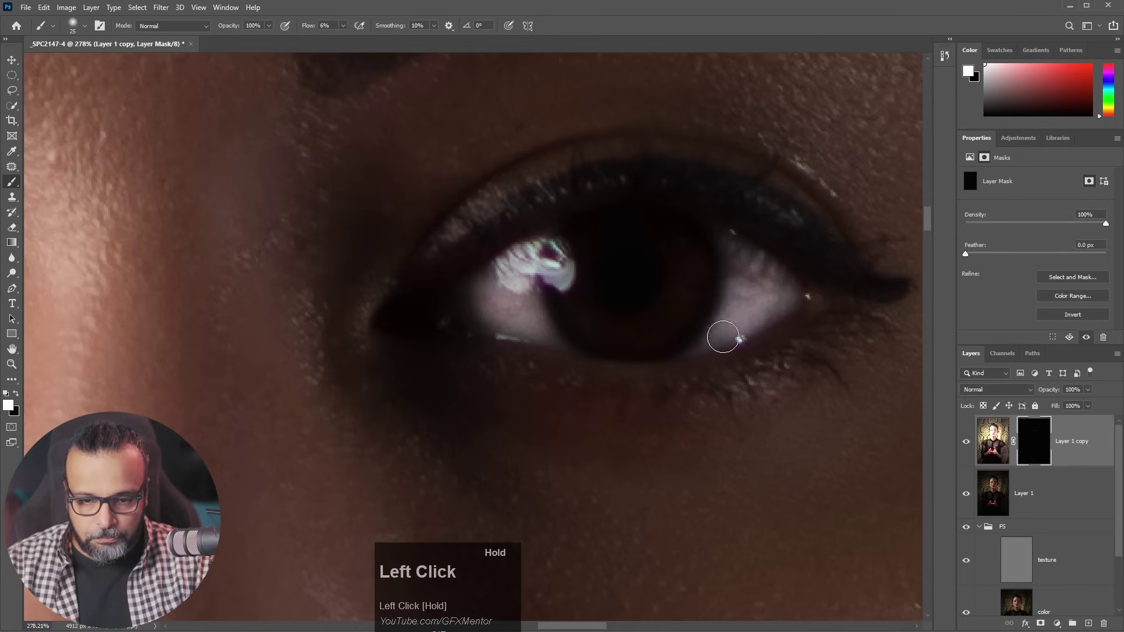
- Paint white on the mask around the lower and inner part of the bright-side eye's iris, leaving the pupil dark
{"action": "key", "text": "alt"}
{"action": "scroll", "coordinate": [619, 366], "scroll_direction": "down", "scroll_amount": 3}
{"action": "key", "text": "space"}
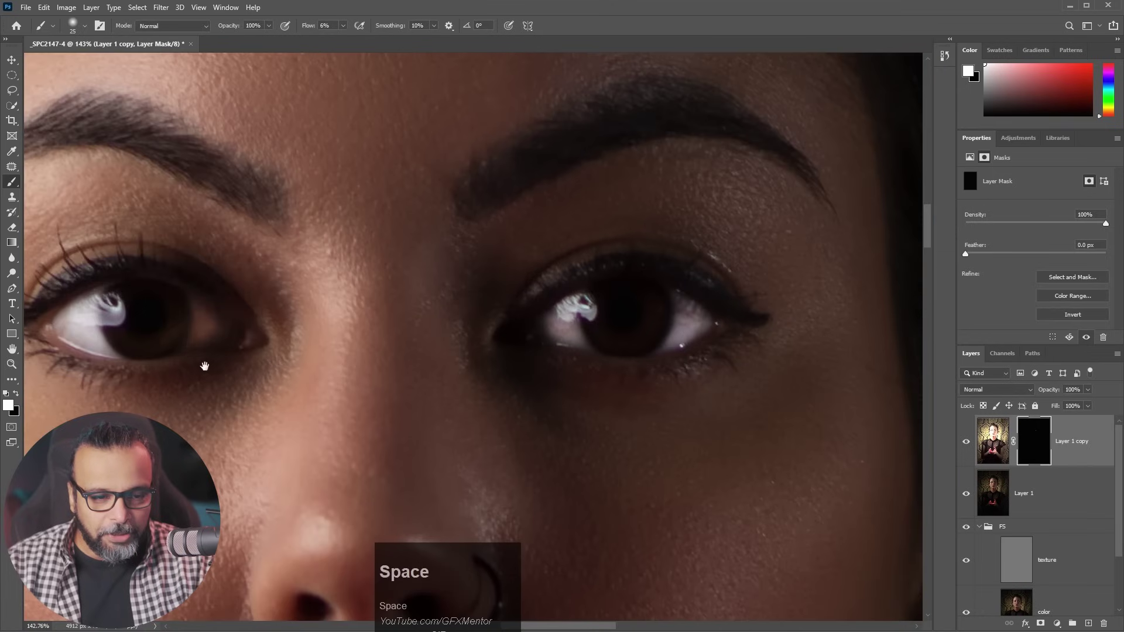
{"action": "left_click_drag", "start_coordinate": [201, 364], "coordinate": [524, 351]}
{"action": "scroll", "coordinate": [435, 313], "scroll_direction": "up", "scroll_amount": 2}
{"action": "scroll", "coordinate": [435, 313], "scroll_direction": "up", "scroll_amount": 2}
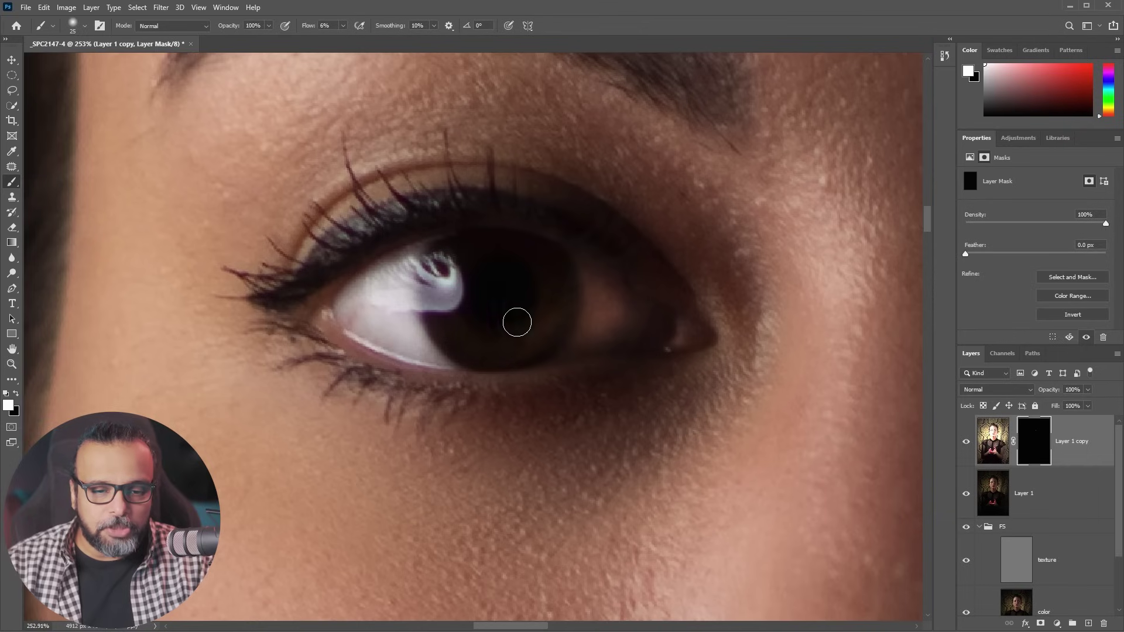
{"action": "mouse_move", "coordinate": [558, 270]}
{"action": "left_mouse_down"}
{"action": "mouse_move", "coordinate": [541, 330]}
{"action": "mouse_move", "coordinate": [492, 349]}
{"action": "mouse_move", "coordinate": [569, 281]}
{"action": "mouse_move", "coordinate": [501, 342]}
{"action": "mouse_move", "coordinate": [469, 318]}
{"action": "mouse_move", "coordinate": [509, 343]}
{"action": "mouse_move", "coordinate": [551, 289]}
{"action": "mouse_move", "coordinate": [548, 267]}
{"action": "mouse_move", "coordinate": [557, 315]}
{"action": "mouse_move", "coordinate": [500, 349]}
{"action": "left_mouse_up"}
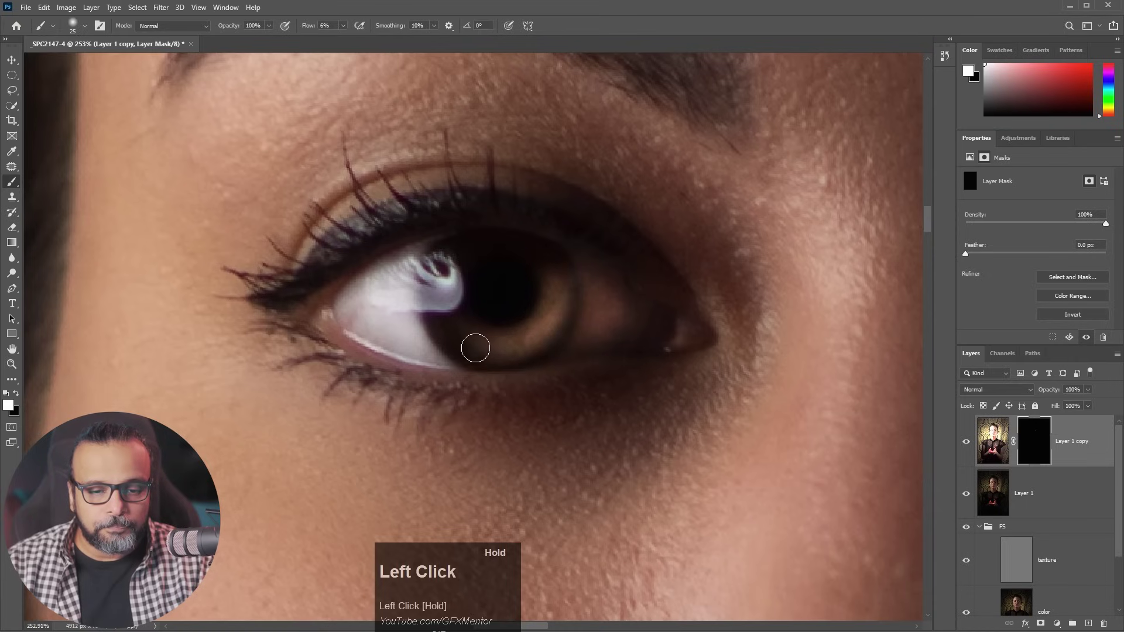
- Brighten the shadow-side iris by painting white on the mask around the pupil, comparing with the brightened layer hidden and shown
{"action": "left_click_drag", "start_coordinate": [810, 351], "coordinate": [537, 316]}
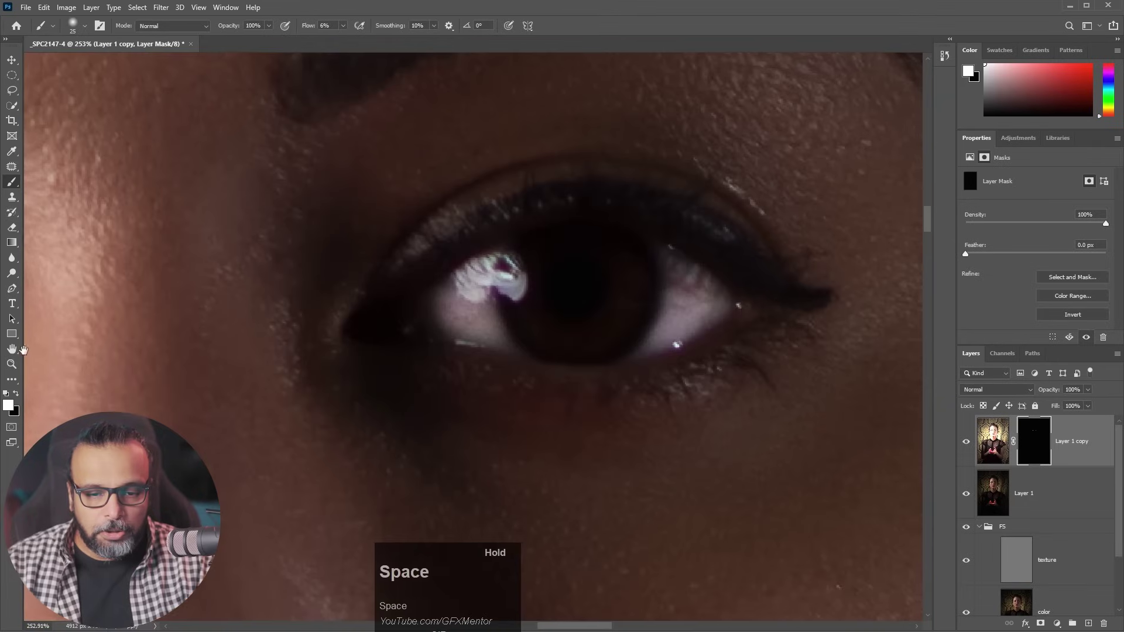
{"action": "mouse_move", "coordinate": [620, 265]}
{"action": "left_mouse_down"}
{"action": "mouse_move", "coordinate": [622, 301]}
{"action": "mouse_move", "coordinate": [574, 343]}
{"action": "mouse_move", "coordinate": [631, 315]}
{"action": "mouse_move", "coordinate": [636, 269]}
{"action": "mouse_move", "coordinate": [620, 329]}
{"action": "mouse_move", "coordinate": [594, 338]}
{"action": "mouse_move", "coordinate": [634, 263]}
{"action": "mouse_move", "coordinate": [581, 327]}
{"action": "left_mouse_up"}
{"action": "mouse_move", "coordinate": [624, 281]}
{"action": "left_mouse_down"}
{"action": "mouse_move", "coordinate": [579, 328]}
{"action": "mouse_move", "coordinate": [604, 336]}
{"action": "mouse_move", "coordinate": [564, 346]}
{"action": "mouse_move", "coordinate": [642, 303]}
{"action": "mouse_move", "coordinate": [622, 258]}
{"action": "left_mouse_up"}
{"action": "left_click", "coordinate": [966, 443]}
{"action": "left_click", "coordinate": [966, 444]}
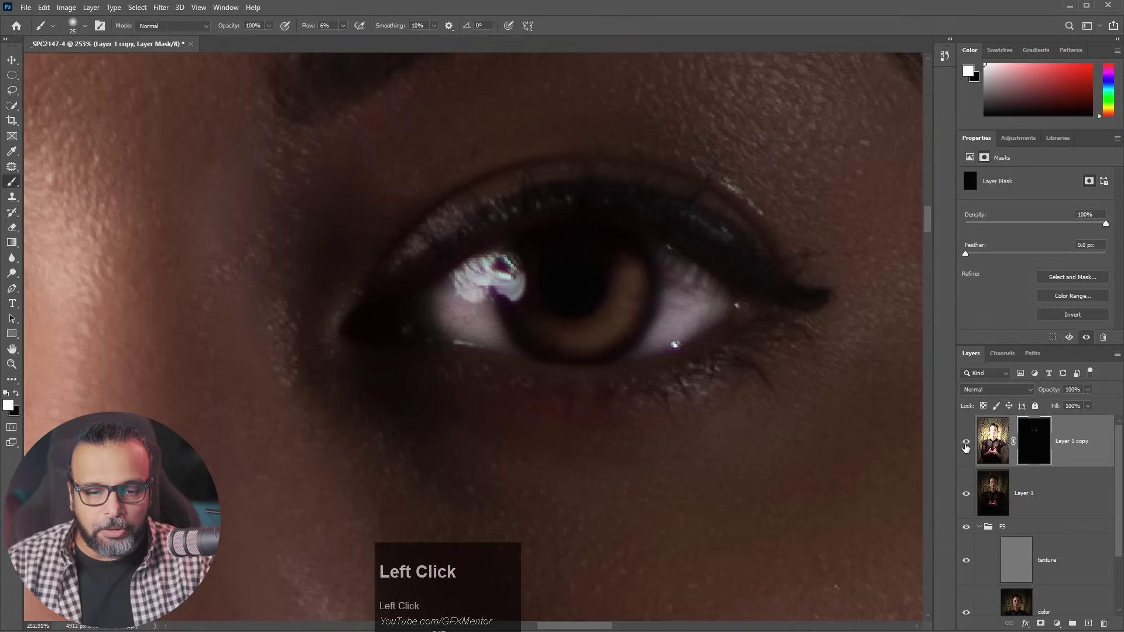
{"action": "mouse_move", "coordinate": [627, 264]}
{"action": "left_mouse_down"}
{"action": "mouse_move", "coordinate": [624, 299]}
{"action": "mouse_move", "coordinate": [564, 337]}
{"action": "mouse_move", "coordinate": [630, 326]}
{"action": "mouse_move", "coordinate": [610, 289]}
{"action": "mouse_move", "coordinate": [610, 307]}
{"action": "mouse_move", "coordinate": [553, 327]}
{"action": "mouse_move", "coordinate": [532, 315]}
{"action": "mouse_move", "coordinate": [613, 334]}
{"action": "left_mouse_up"}
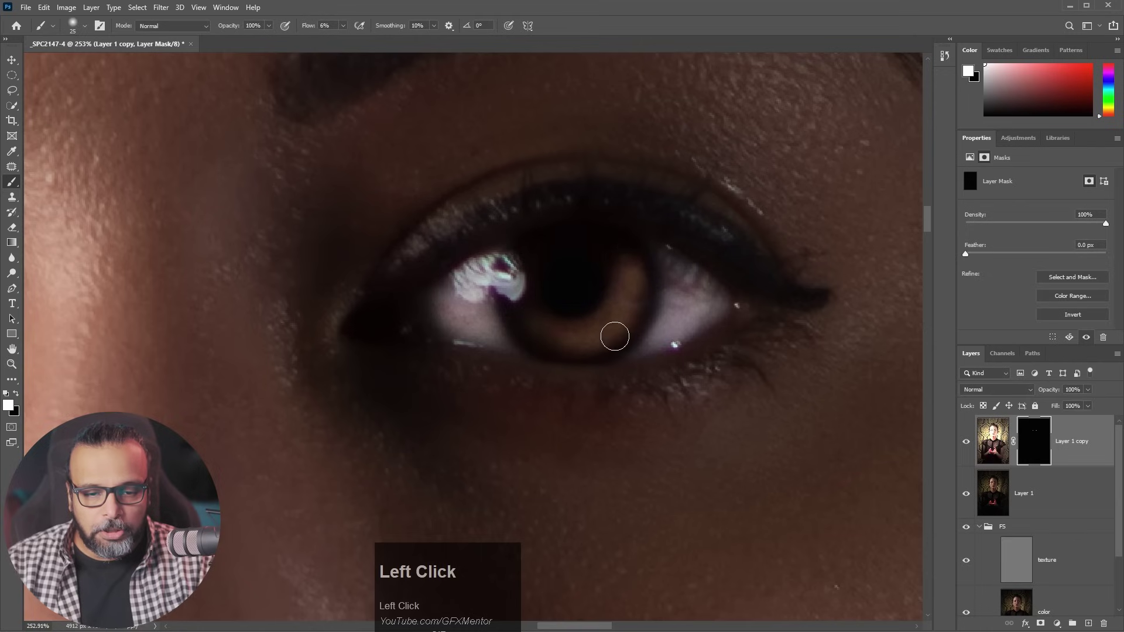
- Touch up the brightening of both irises with further white strokes on the mask to balance the two eyes
{"action": "scroll", "coordinate": [648, 331], "scroll_direction": "down", "scroll_amount": 2}
{"action": "scroll", "coordinate": [648, 331], "scroll_direction": "down", "scroll_amount": 3}
{"action": "scroll", "coordinate": [594, 333], "scroll_direction": "up", "scroll_amount": 4}
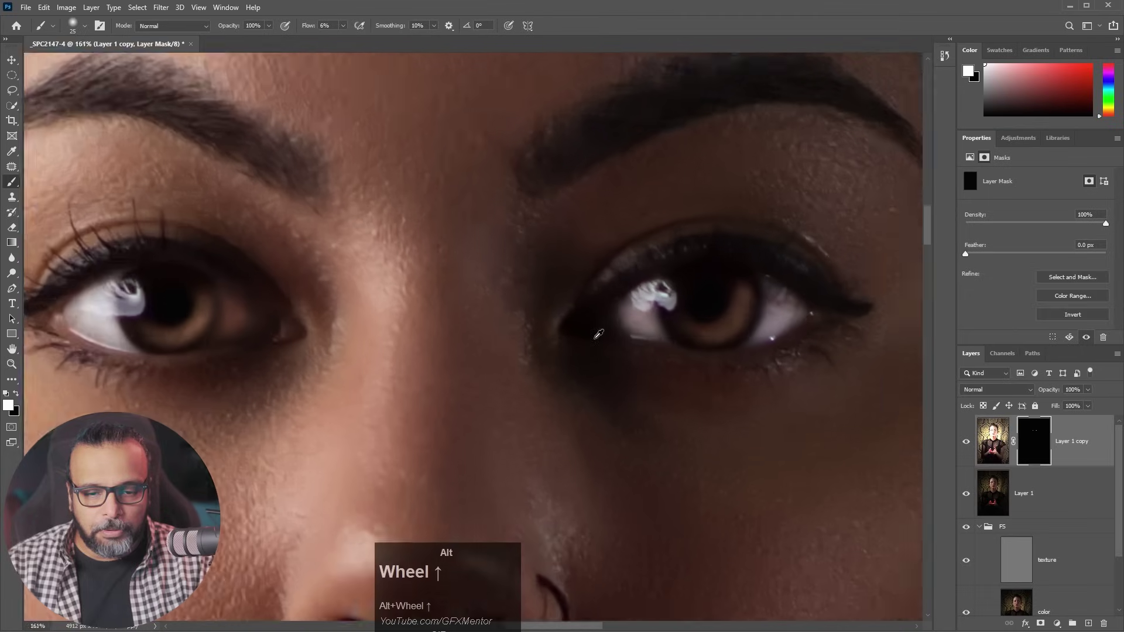
{"action": "left_click_drag", "start_coordinate": [774, 265], "coordinate": [770, 281]}
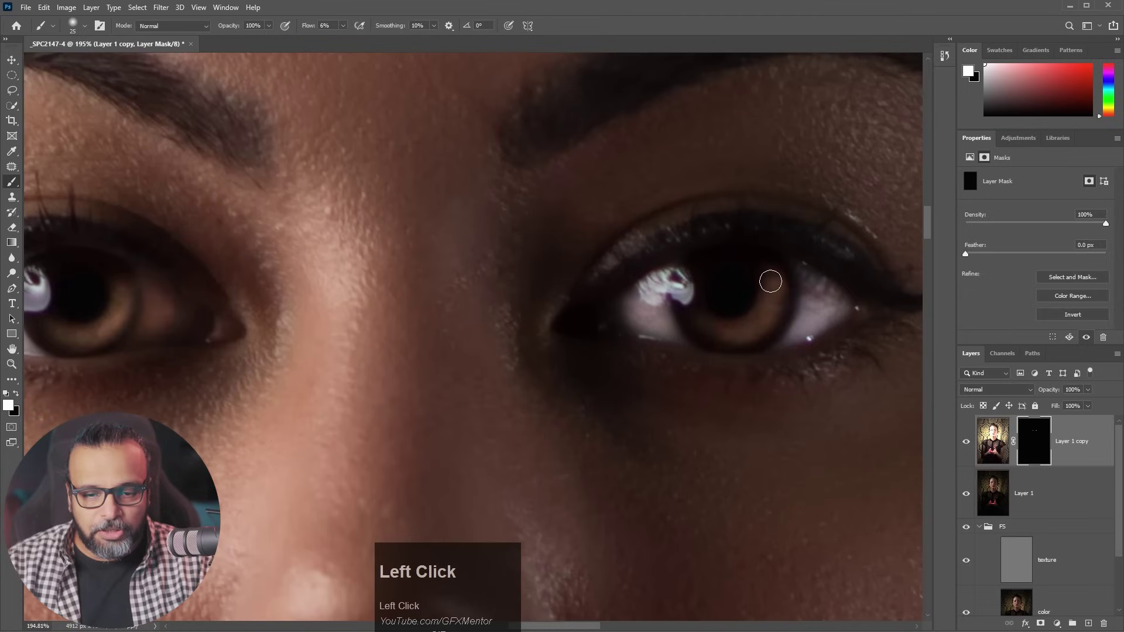
{"action": "key", "text": "space"}
{"action": "mouse_move", "coordinate": [150, 326]}
{"action": "left_mouse_down"}
{"action": "mouse_move", "coordinate": [269, 335]}
{"action": "mouse_move", "coordinate": [194, 347]}
{"action": "left_mouse_up"}
{"action": "left_click", "coordinate": [248, 295]}
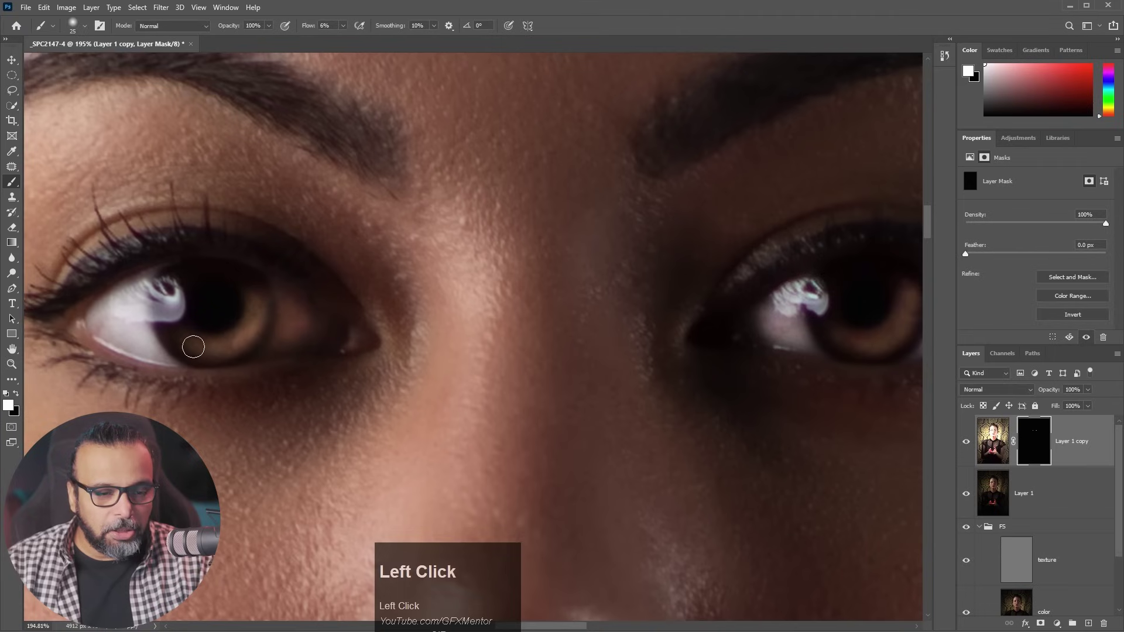
- Switch the mask painting color to black and reduce the brush to 4 px for fine detail in the bright-side iris
{"action": "left_click", "coordinate": [17, 393]}
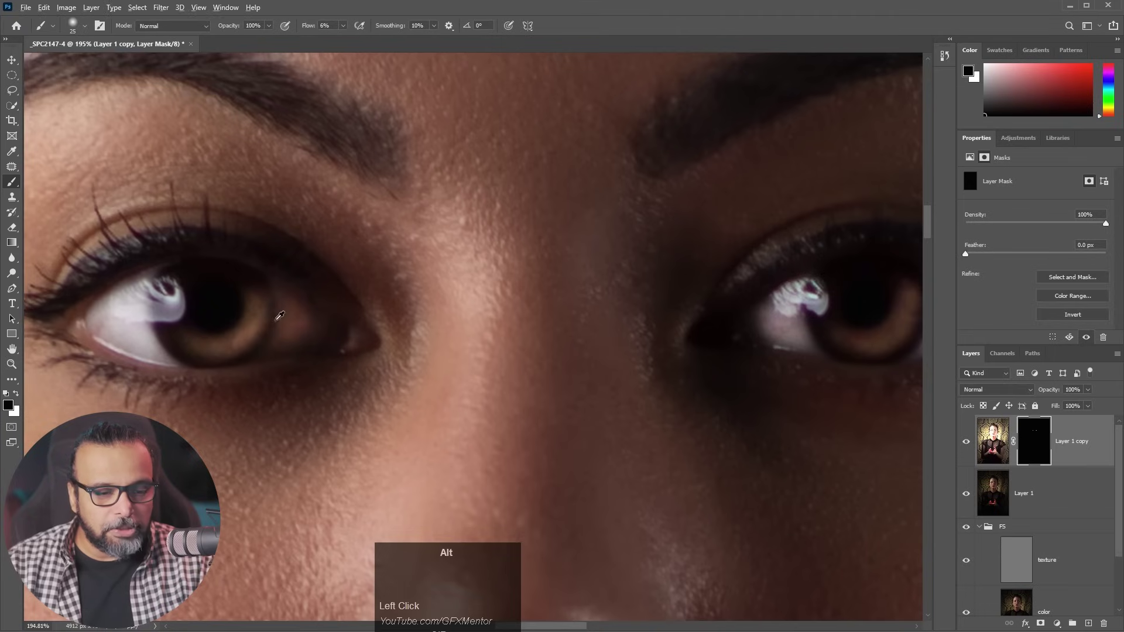
{"action": "scroll", "coordinate": [240, 331], "scroll_direction": "up", "scroll_amount": 5, "text": "alt"}
{"action": "key", "text": "space"}
{"action": "left_click_drag", "start_coordinate": [240, 331], "coordinate": [514, 368]}
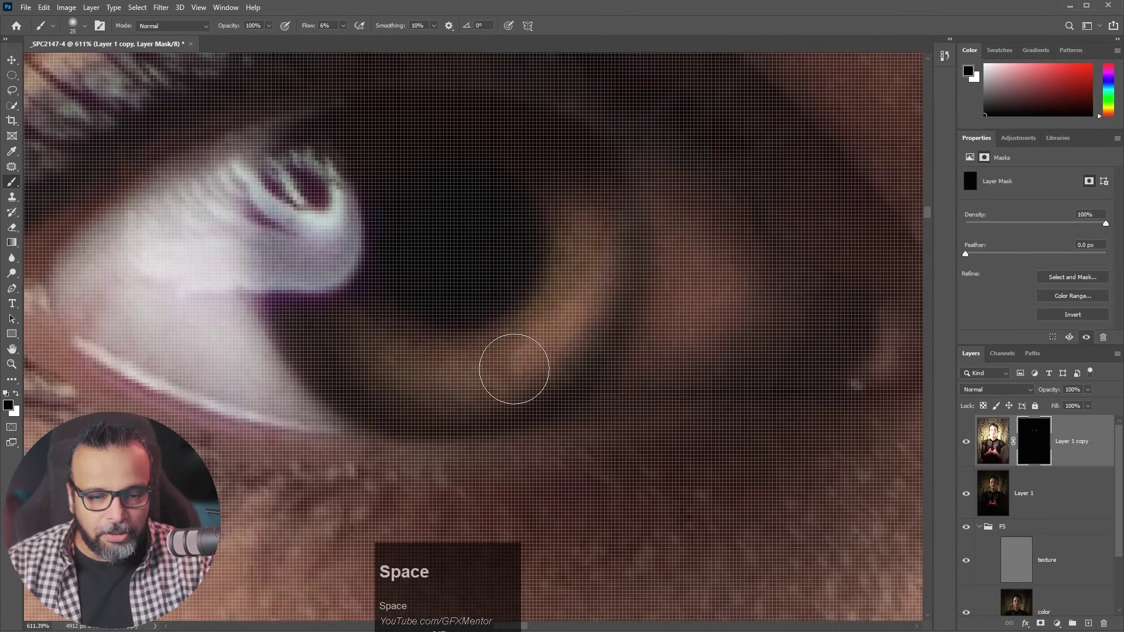
{"action": "scroll", "coordinate": [513, 369], "scroll_direction": "down", "scroll_amount": 1, "text": "alt"}
{"action": "scroll", "coordinate": [518, 364], "scroll_direction": "down", "scroll_amount": 1, "text": "alt"}
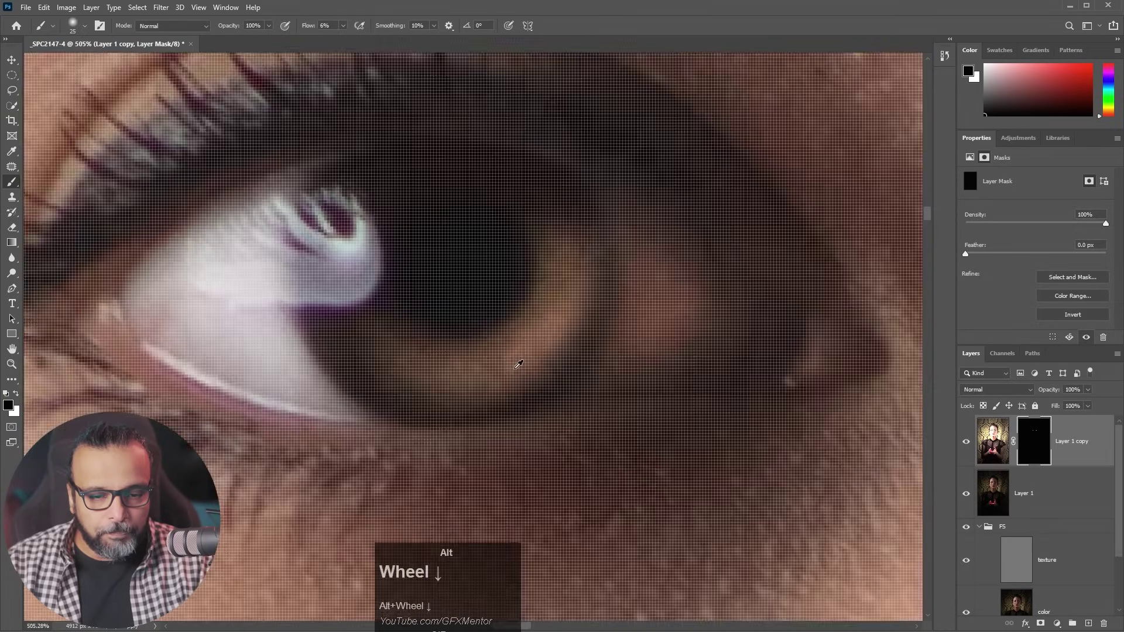
{"action": "right_click", "coordinate": [415, 260]}
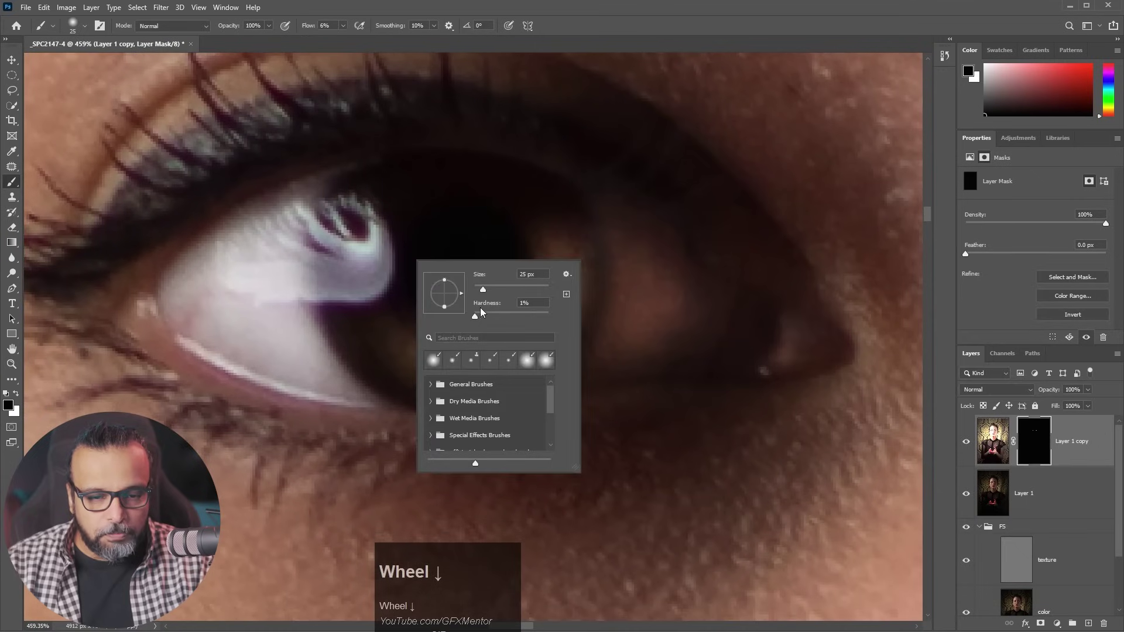
{"action": "left_click", "coordinate": [478, 288]}
{"action": "left_click_drag", "start_coordinate": [479, 291], "coordinate": [477, 291]}
{"action": "left_click", "coordinate": [627, 43]}
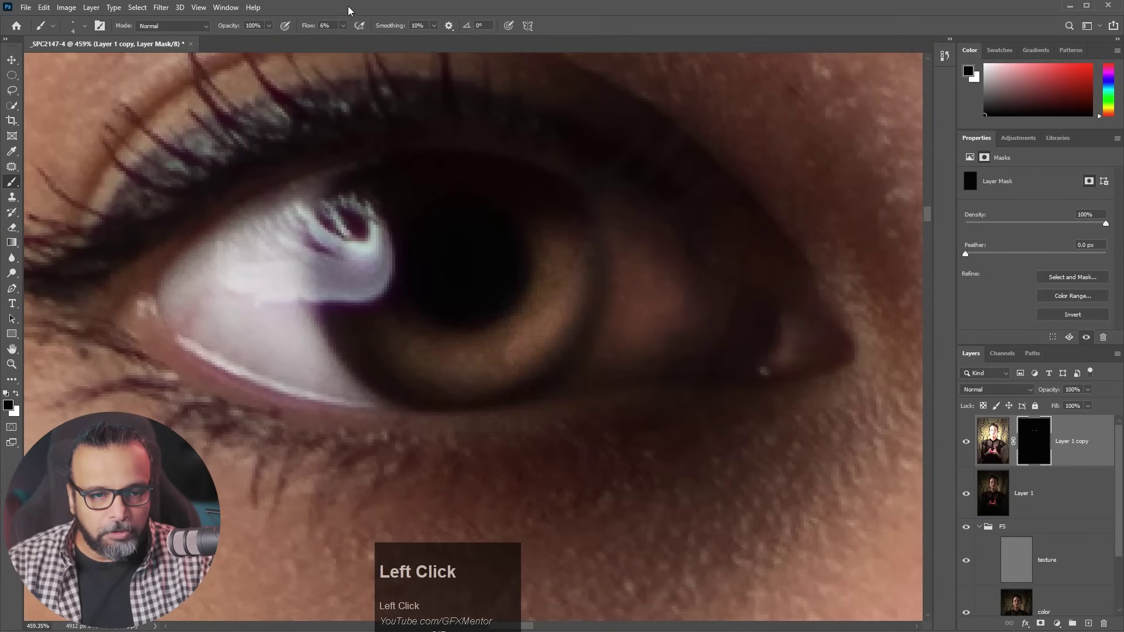
- Paint fine black radial lines on the mask across the bright-side iris, raising flow from 3% to 5% and brush size to 5 px
{"action": "left_click_drag", "start_coordinate": [341, 25], "coordinate": [342, 41]}
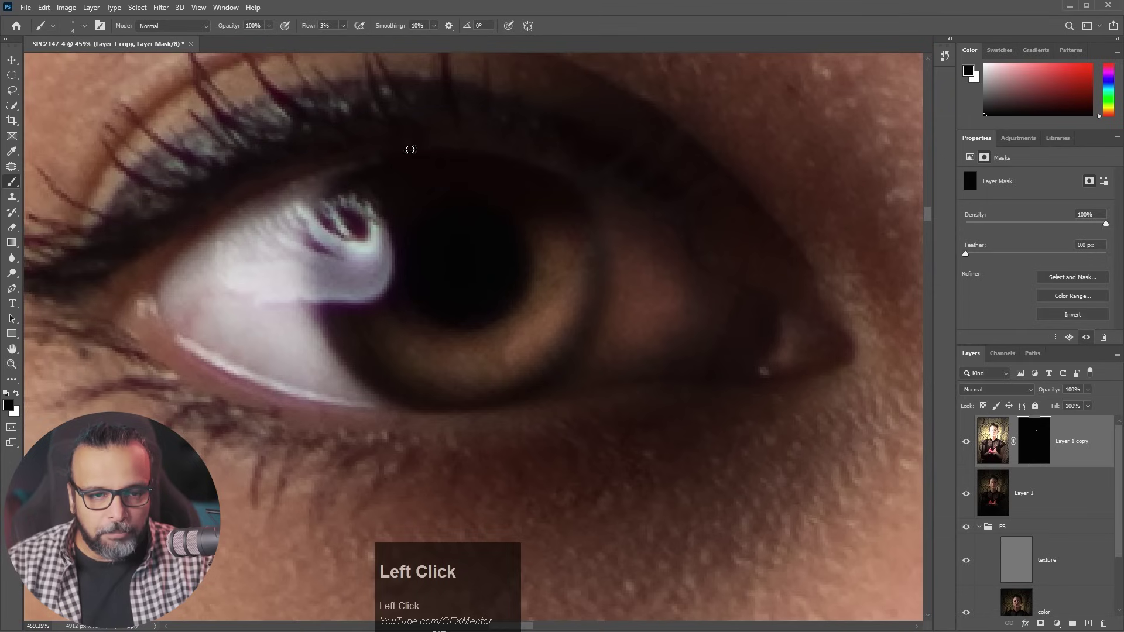
{"action": "left_click_drag", "start_coordinate": [341, 41], "coordinate": [344, 40]}
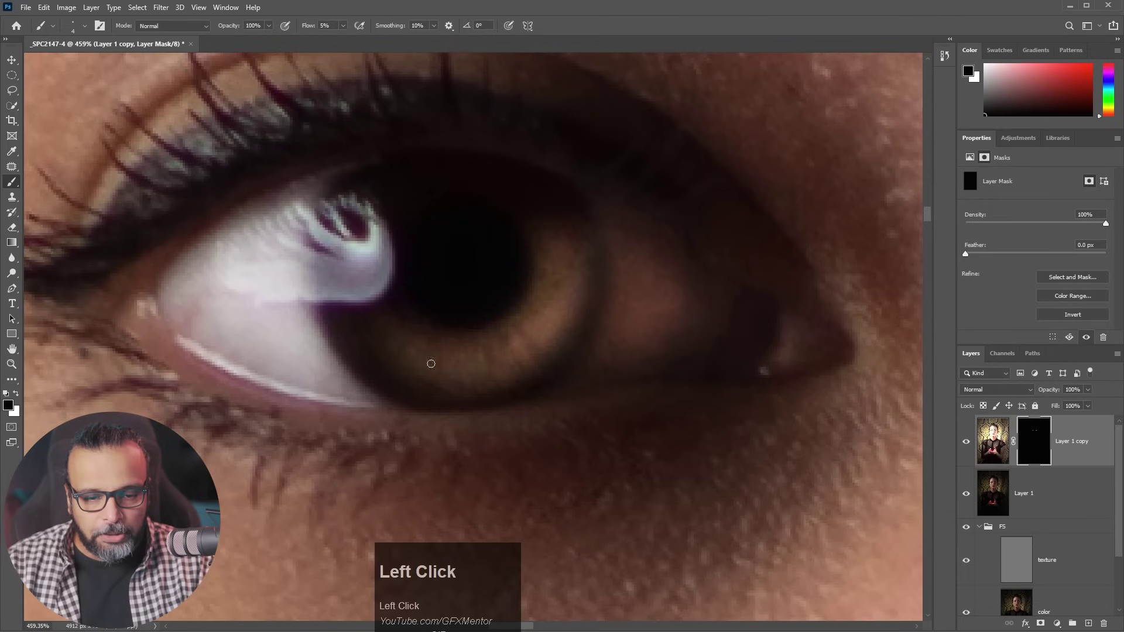
{"action": "key", "text": "bracketright"}
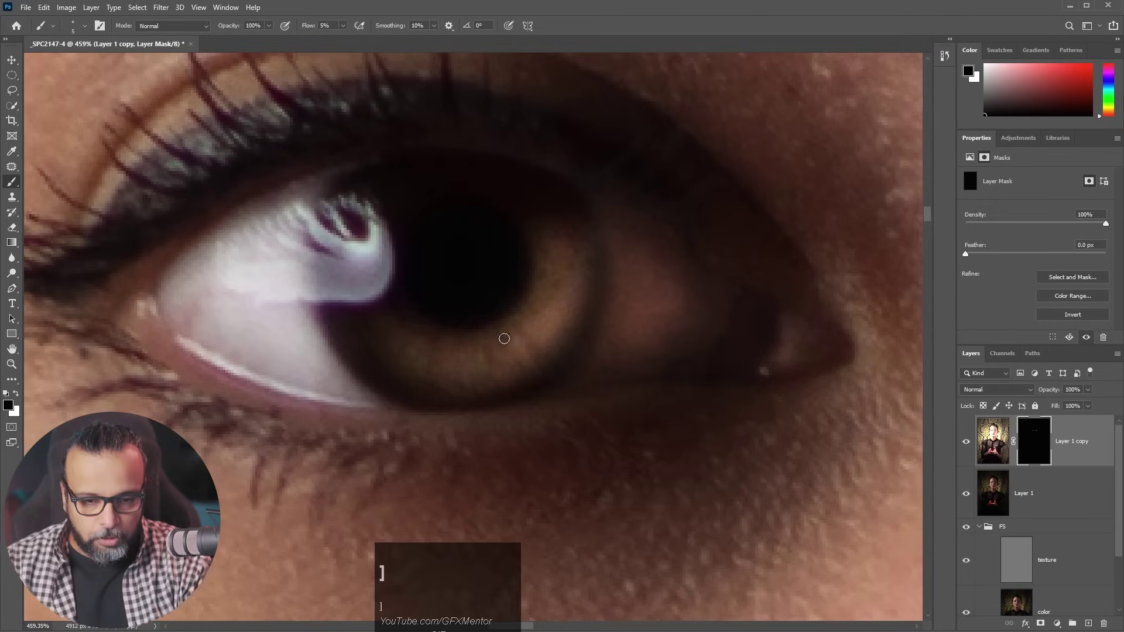
{"action": "left_click", "coordinate": [507, 300]}
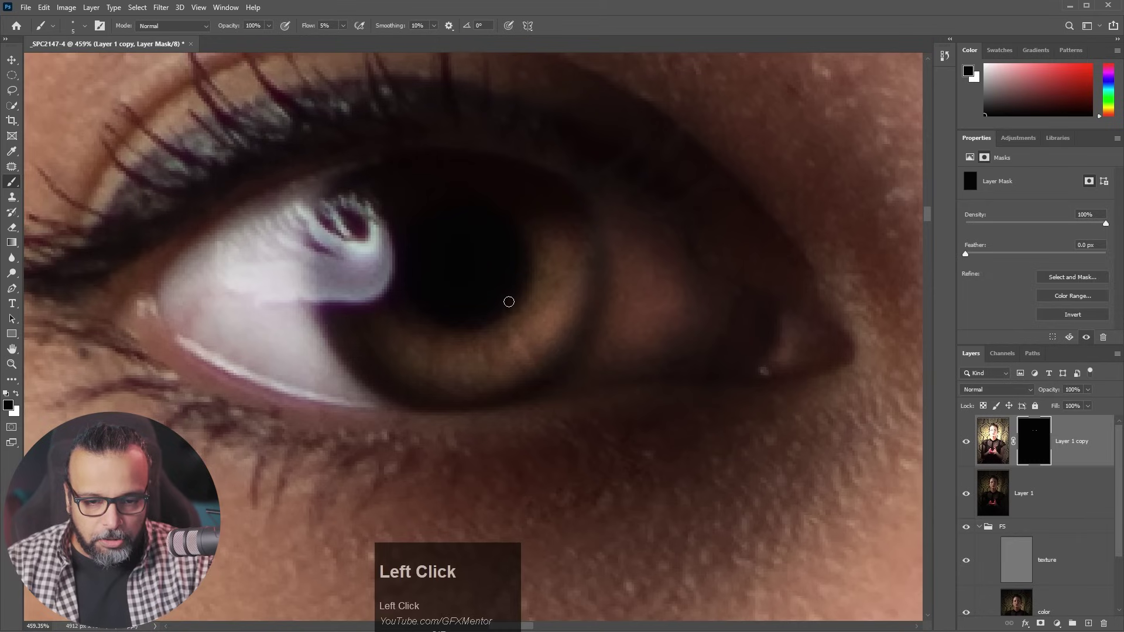
- Strengthen the radial iris pattern in the bright-side eye with black mask strokes at 8% flow, using a 4 px brush
{"action": "left_click", "coordinate": [344, 26]}
{"action": "left_click_drag", "start_coordinate": [343, 39], "coordinate": [344, 39]}
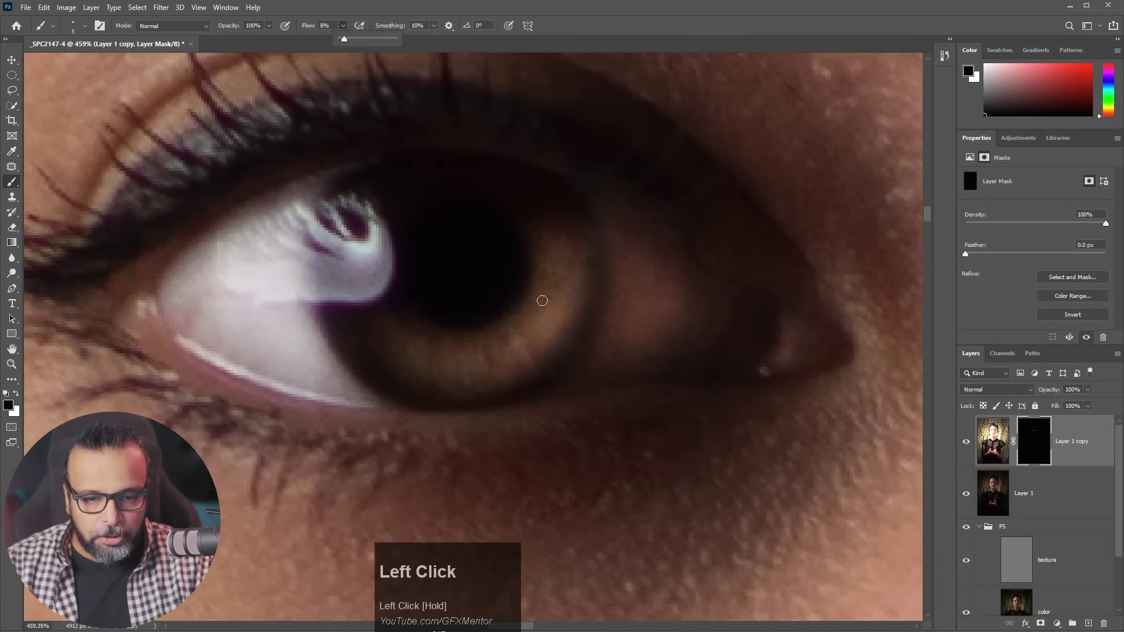
{"action": "left_click", "coordinate": [560, 355]}
{"action": "key", "text": "bracketleft"}
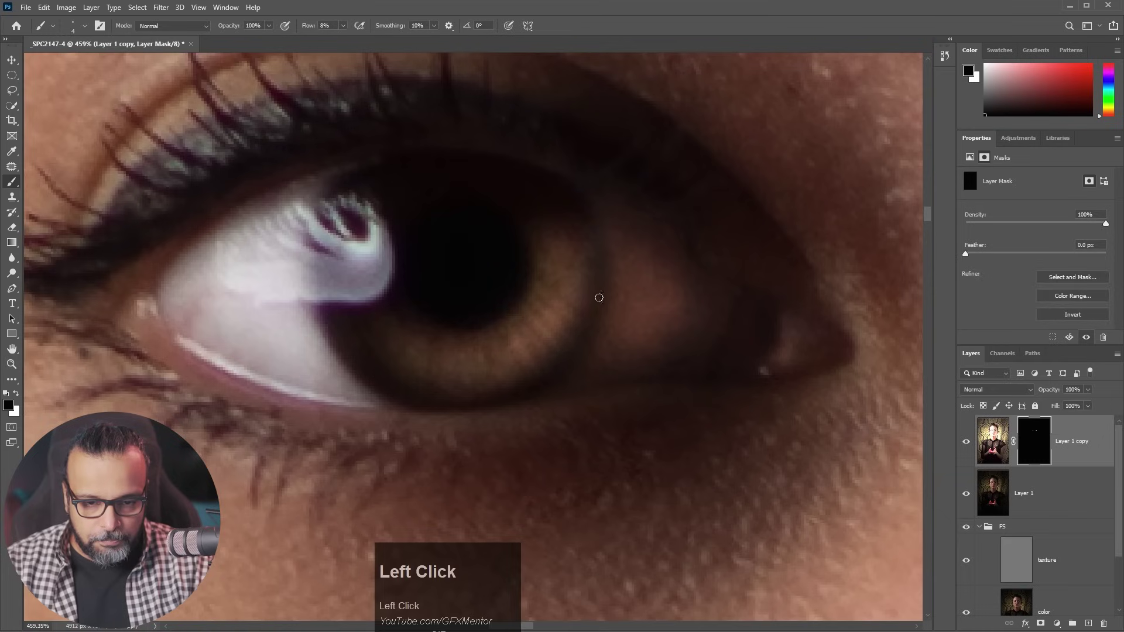
{"action": "left_click_drag", "start_coordinate": [569, 361], "coordinate": [544, 376]}
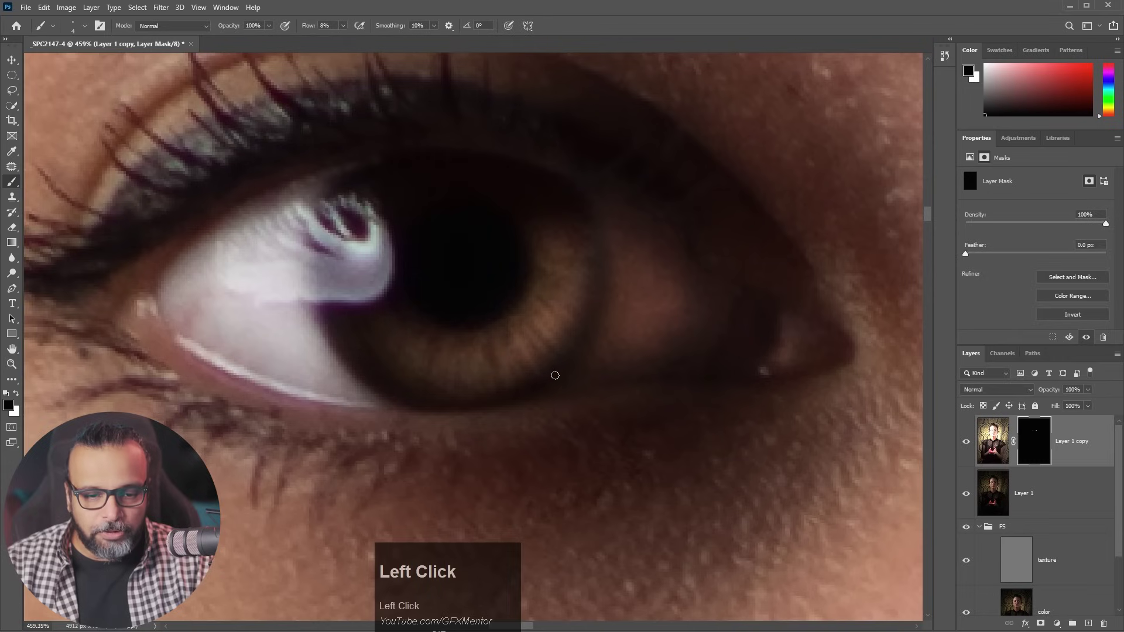
{"action": "mouse_move", "coordinate": [562, 338]}
{"action": "left_mouse_down"}
{"action": "mouse_move", "coordinate": [576, 325]}
{"action": "mouse_move", "coordinate": [562, 318]}
{"action": "left_mouse_up"}
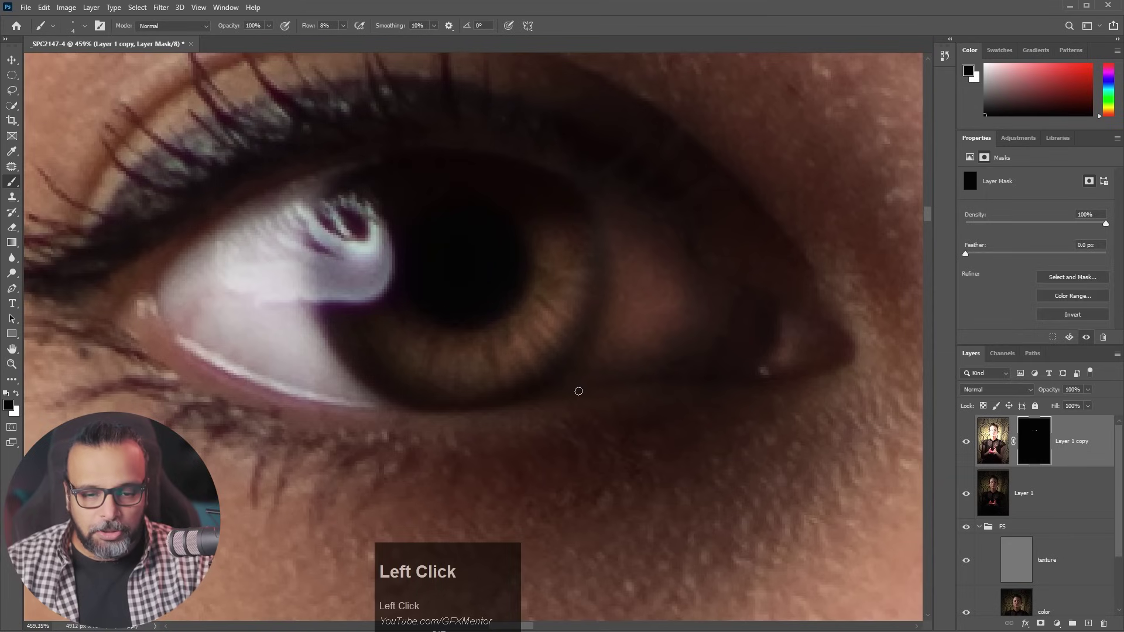
- Paint fine black radial lines on the mask across the shadow-side iris to give it the same fibre texture
{"action": "scroll", "coordinate": [481, 394], "scroll_direction": "down", "scroll_amount": 10}
{"action": "left_click_drag", "start_coordinate": [635, 389], "coordinate": [201, 299]}
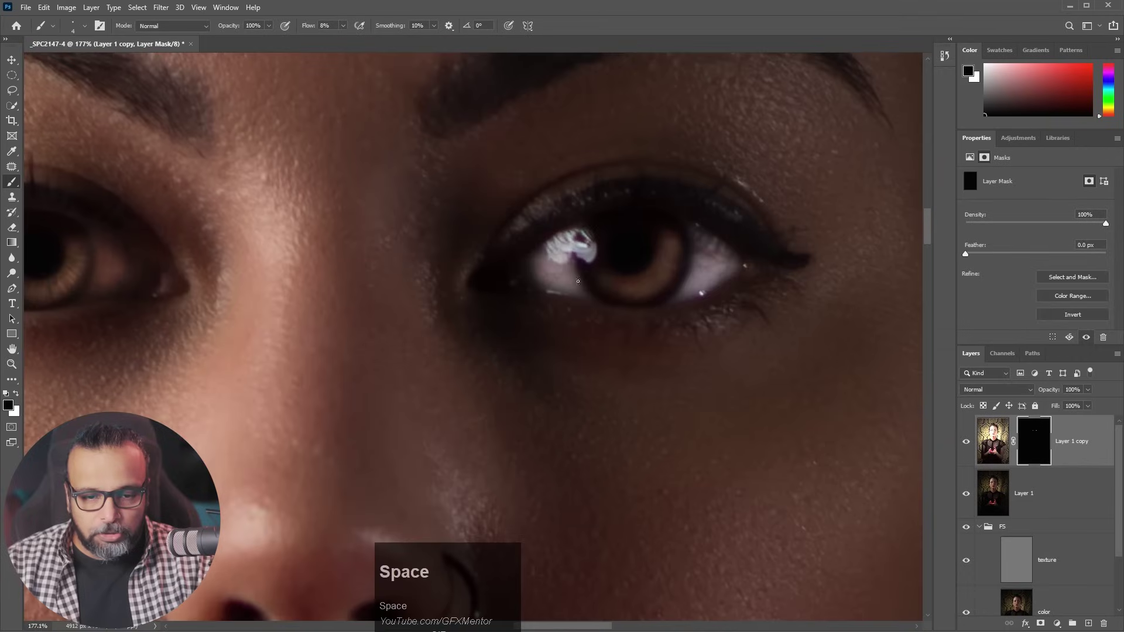
{"action": "scroll", "coordinate": [638, 286], "scroll_direction": "up", "scroll_amount": 5}
{"action": "left_click", "coordinate": [609, 244]}
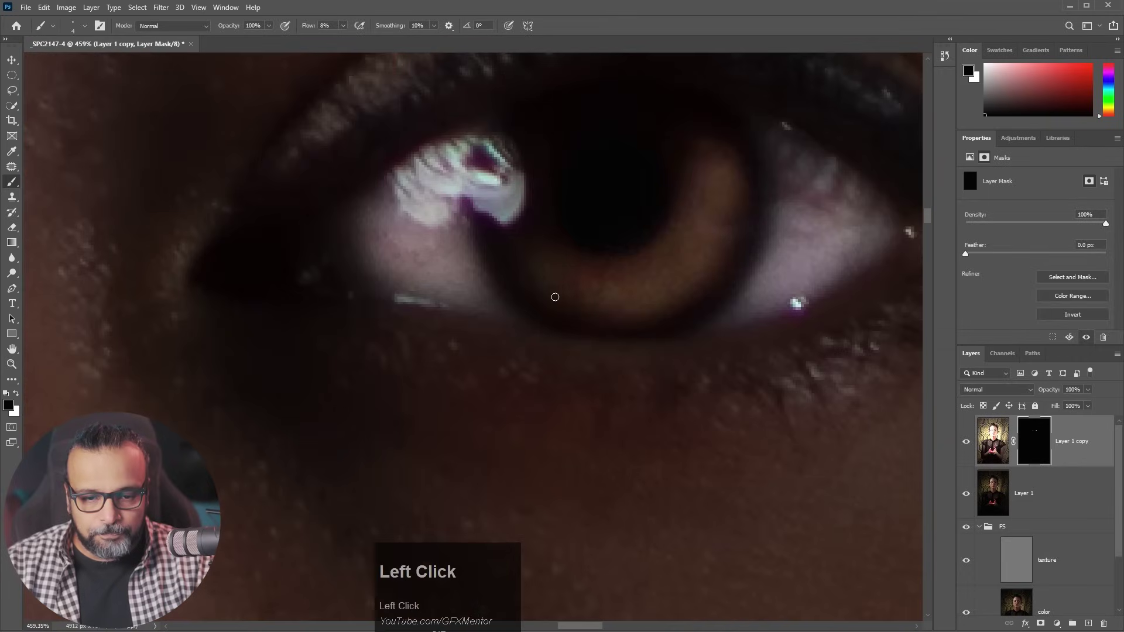
{"action": "key", "text": "bracketleft"}
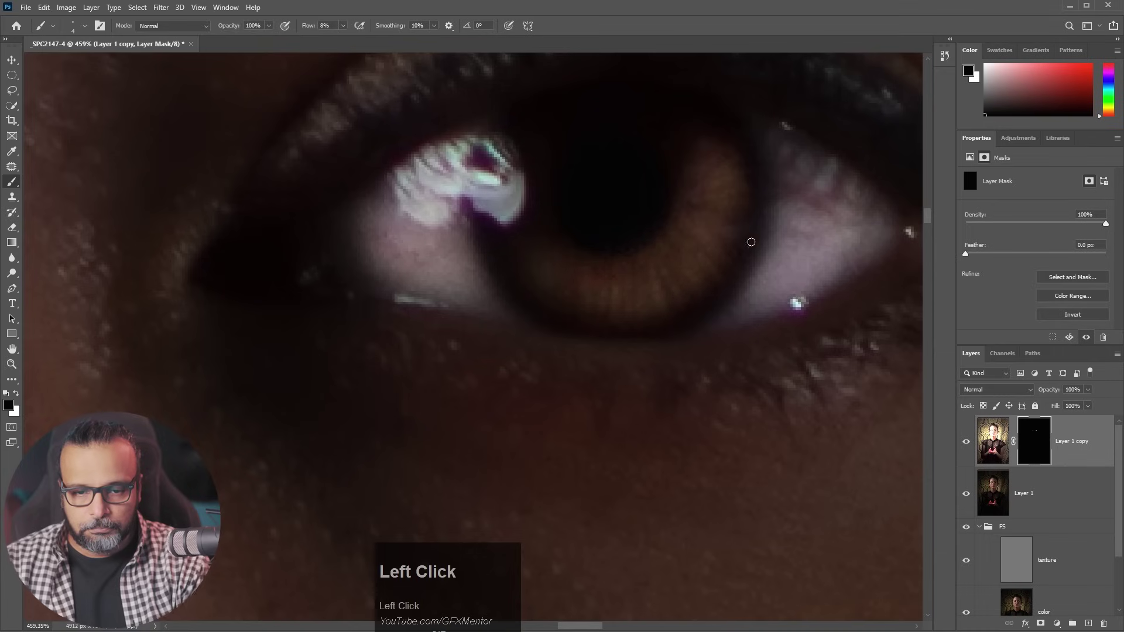
- Compare the retouched portrait with the original by showing only the _SPC2147 layer, restore all layers, and inspect the shadow-side eye closely
{"action": "scroll", "coordinate": [628, 270], "scroll_direction": "down", "scroll_amount": 10}
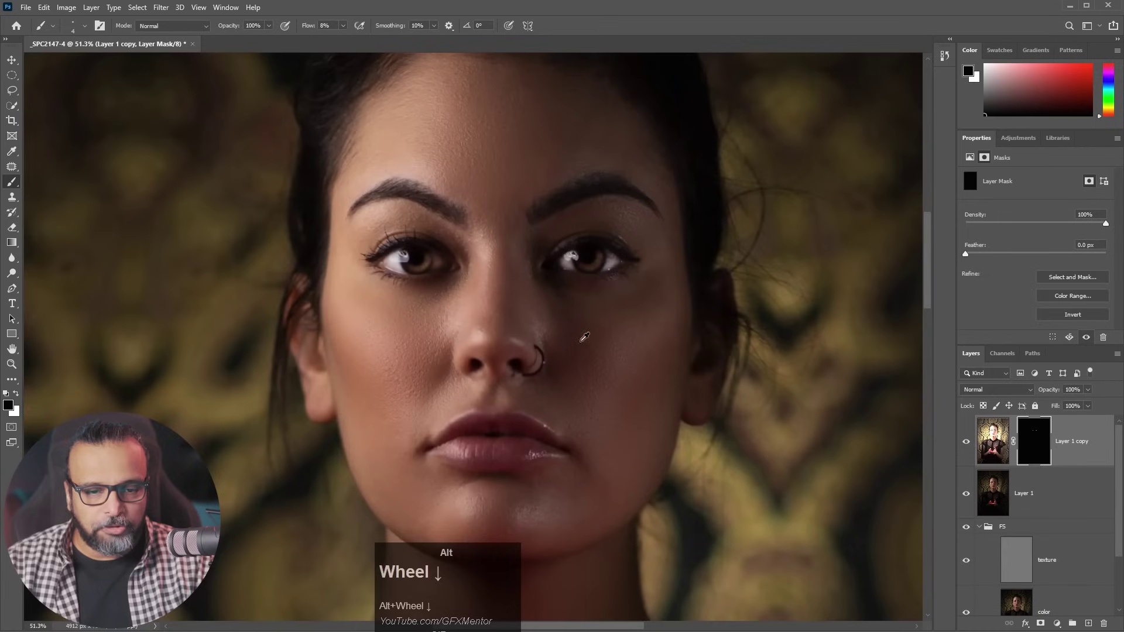
{"action": "scroll", "coordinate": [501, 306], "scroll_direction": "down", "scroll_amount": 3}
{"action": "scroll", "coordinate": [501, 306], "scroll_direction": "up", "scroll_amount": 4}
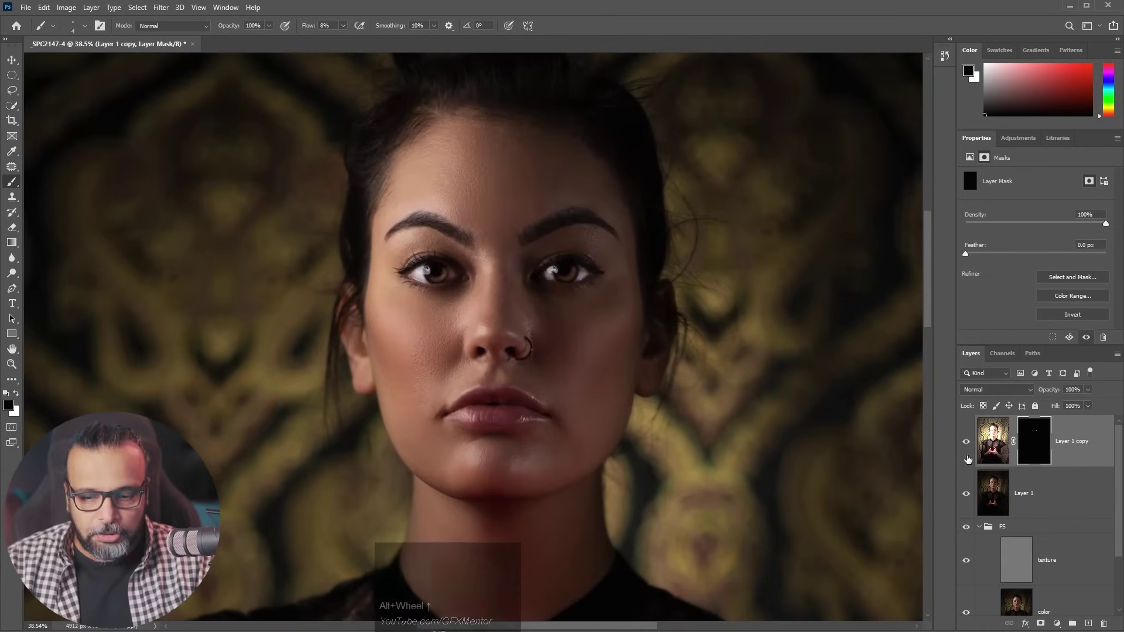
{"action": "scroll", "coordinate": [961, 572], "scroll_direction": "down", "scroll_amount": 2}
{"action": "left_click", "coordinate": [966, 590], "text": "alt"}
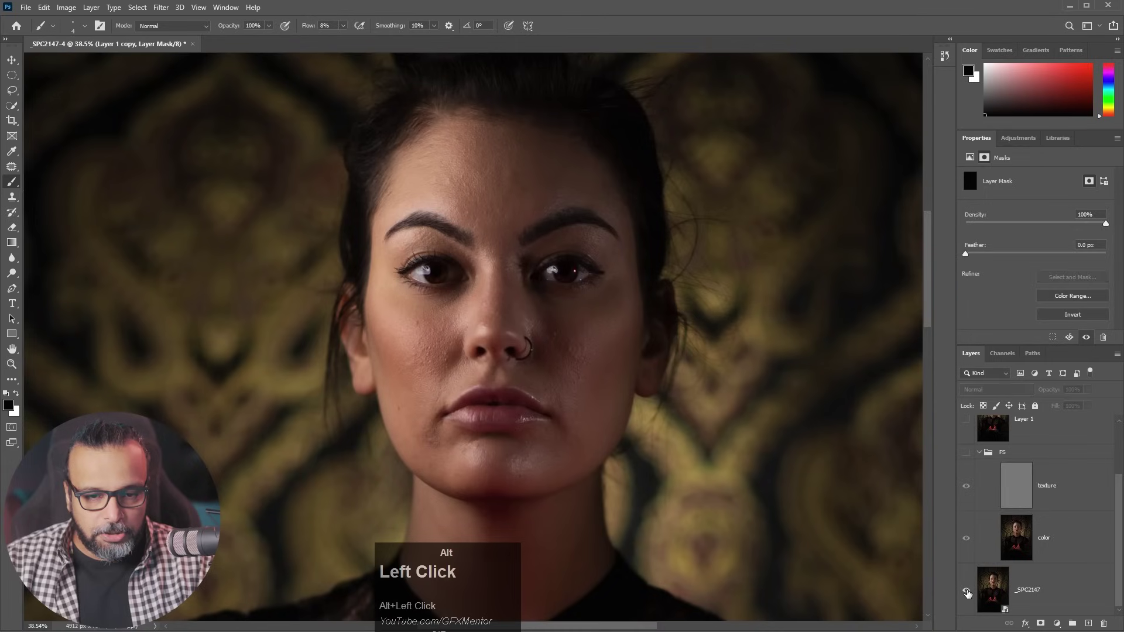
{"action": "left_click", "coordinate": [966, 590], "text": "alt"}
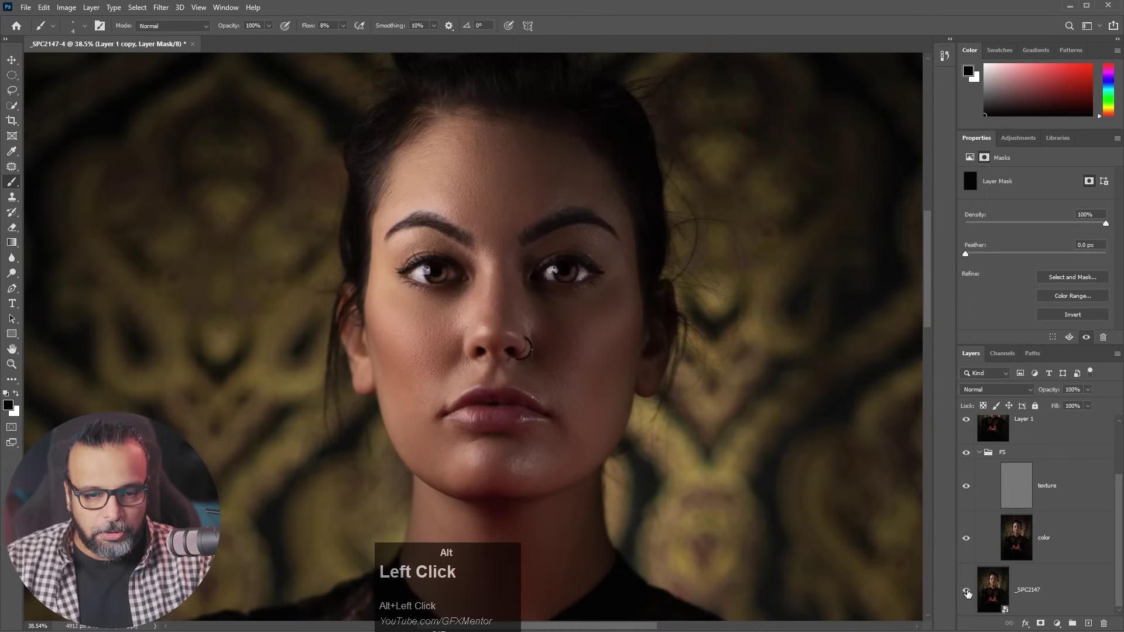
{"action": "scroll", "coordinate": [548, 278], "scroll_direction": "up", "scroll_amount": 10}
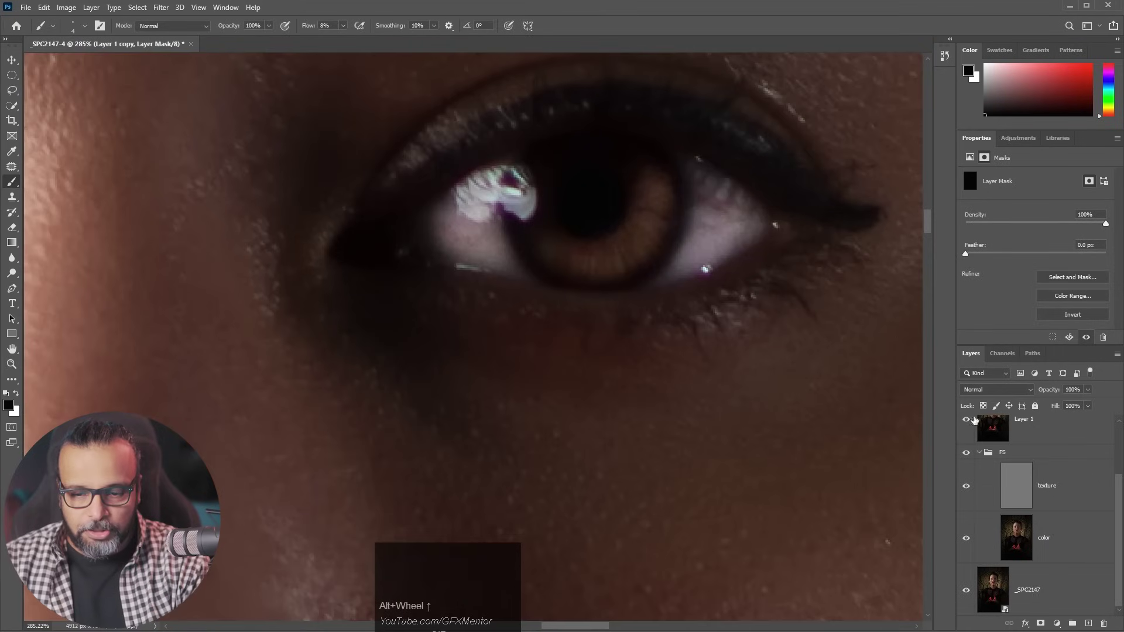
- Select the mask of Layer 1 copy and enlarge the brush to 30 px
{"action": "scroll", "coordinate": [1024, 449], "scroll_direction": "up", "scroll_amount": 2}
{"action": "left_click", "coordinate": [1028, 446]}
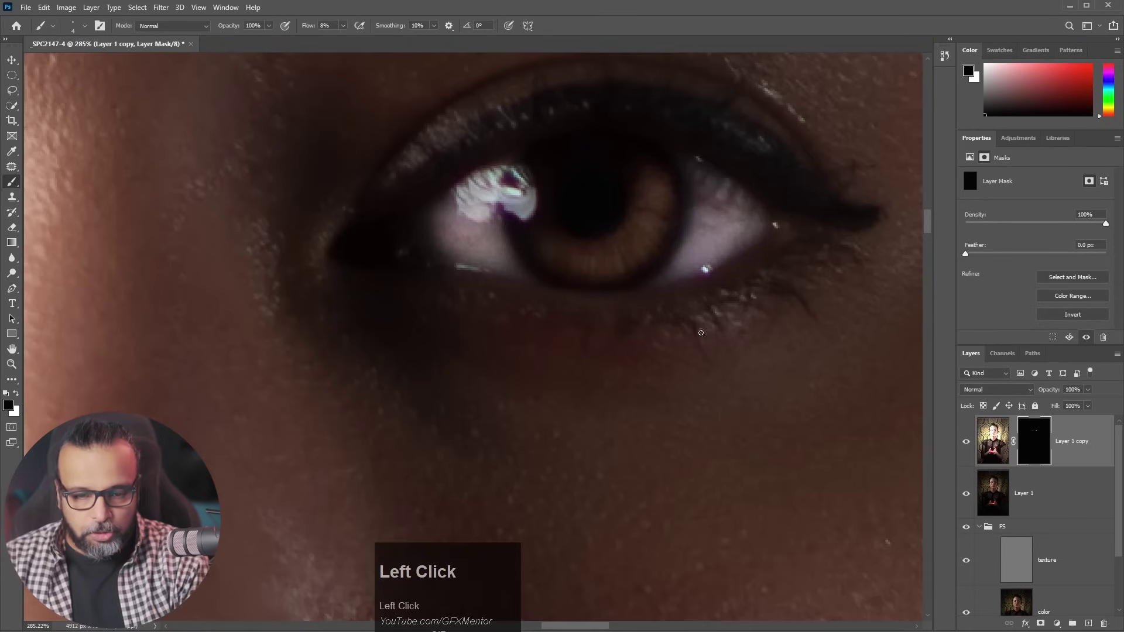
{"action": "key", "text": "bracketright"}
{"action": "key", "text": "bracketright"}
{"action": "key", "text": "bracketright"}
{"action": "key", "text": "bracketright"}
{"action": "key", "text": "bracketright"}
{"action": "key", "text": "bracketright"}
{"action": "key", "text": "bracketright"}
{"action": "key", "text": "bracketright"}
{"action": "key", "text": "bracketright"}
{"action": "key", "text": "bracketright"}
- Examine the retouched bright-side eye, the whole portrait and the face from eyes to lips, keeping Layer 1 visible
{"action": "mouse_move", "coordinate": [642, 181]}
{"action": "left_mouse_down"}
{"action": "mouse_move", "coordinate": [619, 223]}
{"action": "mouse_move", "coordinate": [630, 193]}
{"action": "mouse_move", "coordinate": [597, 223]}
{"action": "mouse_move", "coordinate": [638, 194]}
{"action": "mouse_move", "coordinate": [630, 186]}
{"action": "mouse_move", "coordinate": [658, 184]}
{"action": "mouse_move", "coordinate": [585, 246]}
{"action": "mouse_move", "coordinate": [572, 236]}
{"action": "mouse_move", "coordinate": [660, 268]}
{"action": "mouse_move", "coordinate": [577, 296]}
{"action": "mouse_move", "coordinate": [679, 225]}
{"action": "mouse_move", "coordinate": [561, 286]}
{"action": "mouse_move", "coordinate": [52, 309]}
{"action": "left_mouse_up"}
{"action": "key", "text": "space"}
{"action": "mouse_move", "coordinate": [175, 237]}
{"action": "left_mouse_down"}
{"action": "mouse_move", "coordinate": [261, 248]}
{"action": "mouse_move", "coordinate": [364, 230]}
{"action": "mouse_move", "coordinate": [357, 223]}
{"action": "mouse_move", "coordinate": [391, 254]}
{"action": "mouse_move", "coordinate": [362, 308]}
{"action": "mouse_move", "coordinate": [286, 318]}
{"action": "mouse_move", "coordinate": [279, 275]}
{"action": "mouse_move", "coordinate": [362, 300]}
{"action": "mouse_move", "coordinate": [311, 253]}
{"action": "mouse_move", "coordinate": [354, 253]}
{"action": "mouse_move", "coordinate": [346, 240]}
{"action": "mouse_move", "coordinate": [316, 246]}
{"action": "left_mouse_up"}
{"action": "key", "text": "alt"}
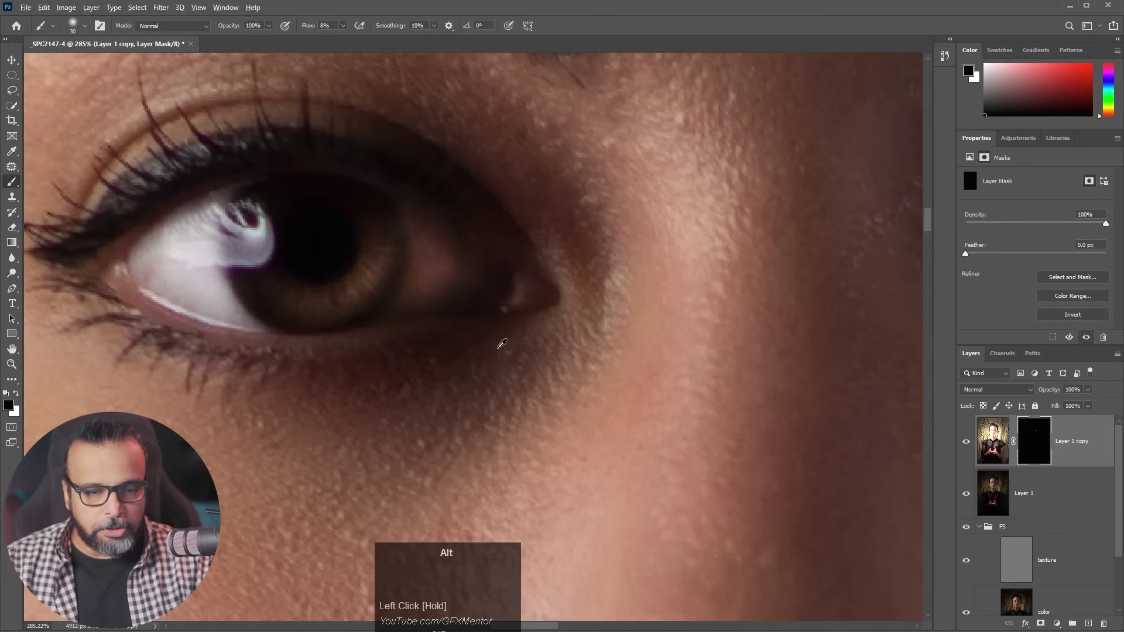
{"action": "scroll", "coordinate": [502, 344], "scroll_direction": "down", "scroll_amount": 5}
{"action": "scroll", "coordinate": [560, 368], "scroll_direction": "down", "scroll_amount": 2}
{"action": "scroll", "coordinate": [770, 473], "scroll_direction": "up", "scroll_amount": 2}
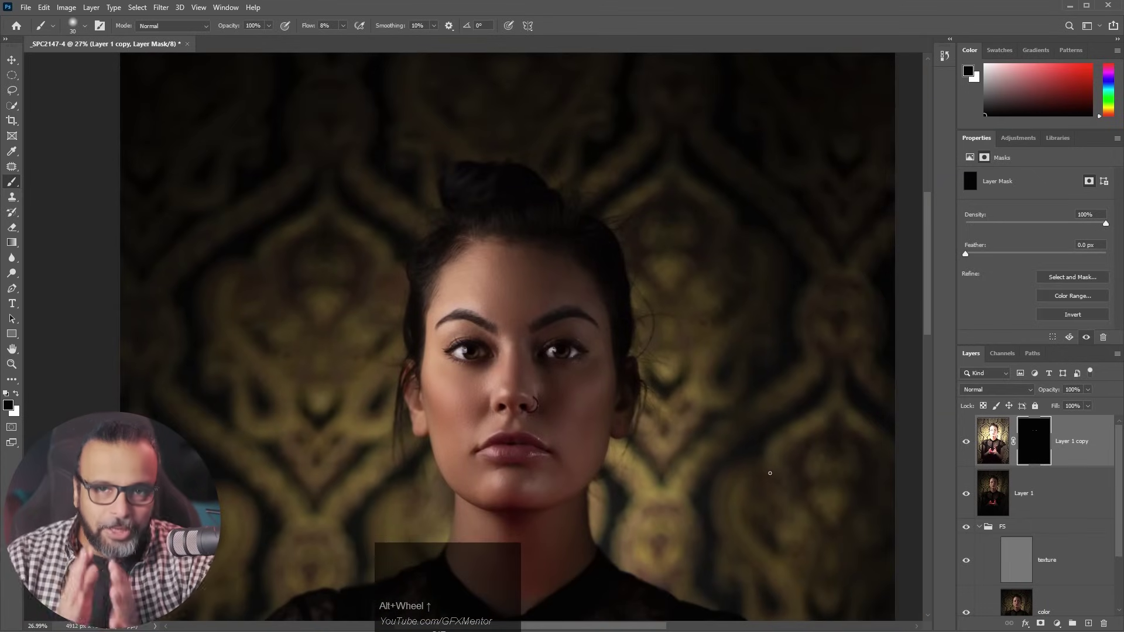
{"action": "scroll", "coordinate": [770, 473], "scroll_direction": "down", "scroll_amount": 4}
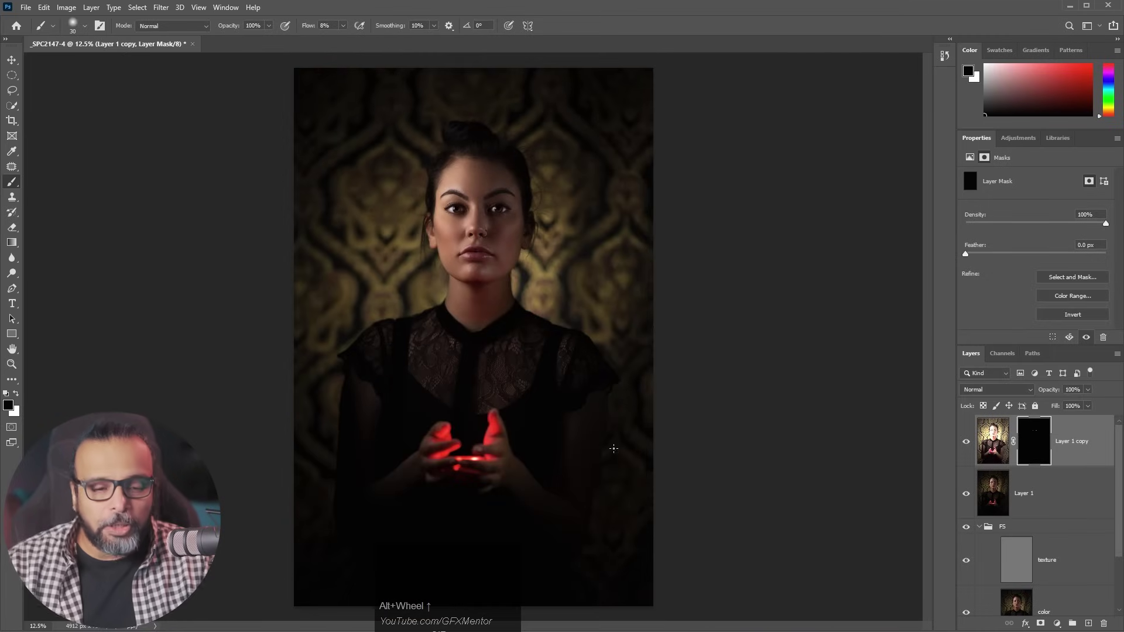
{"action": "scroll", "coordinate": [480, 193], "scroll_direction": "up", "scroll_amount": 3}
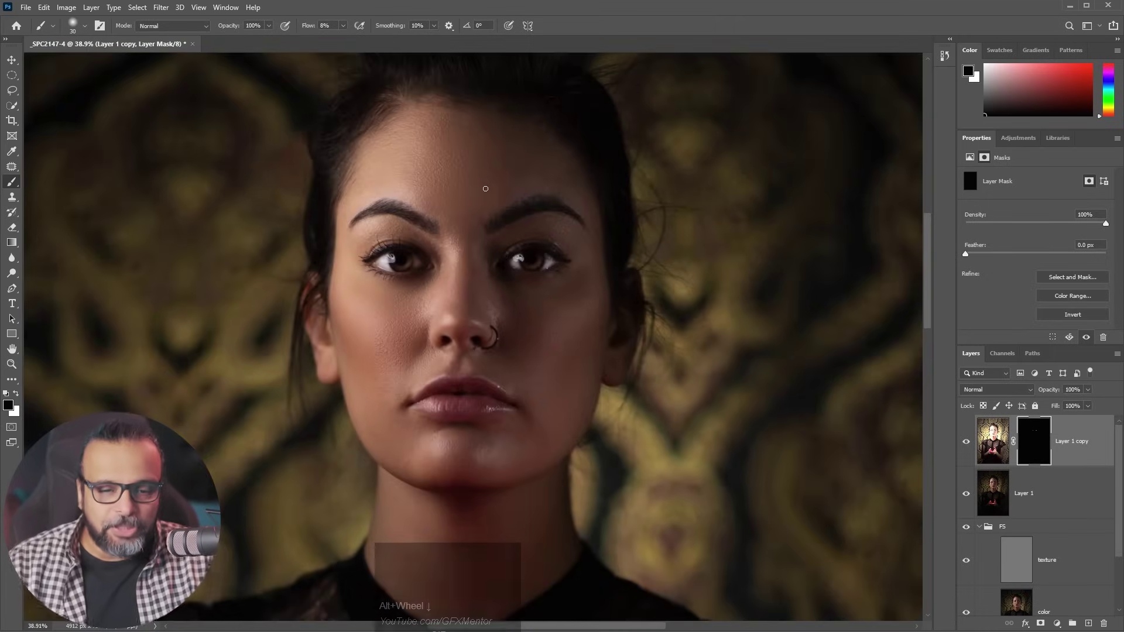
{"action": "scroll", "coordinate": [520, 335], "scroll_direction": "up", "scroll_amount": 3}
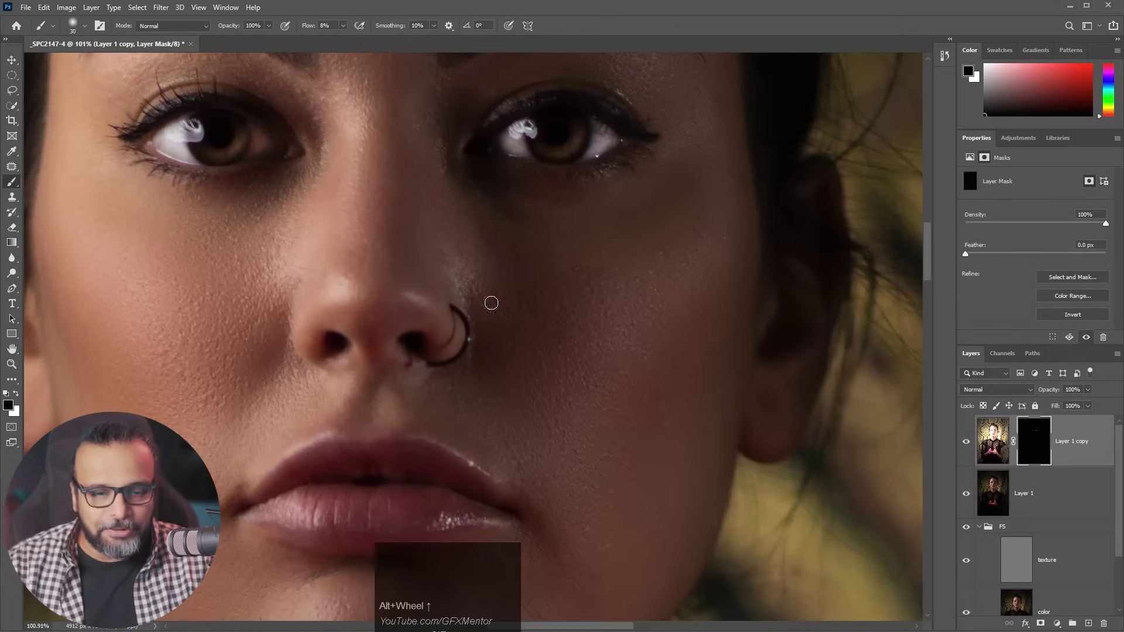
{"action": "scroll", "coordinate": [513, 331], "scroll_direction": "down", "scroll_amount": 3}
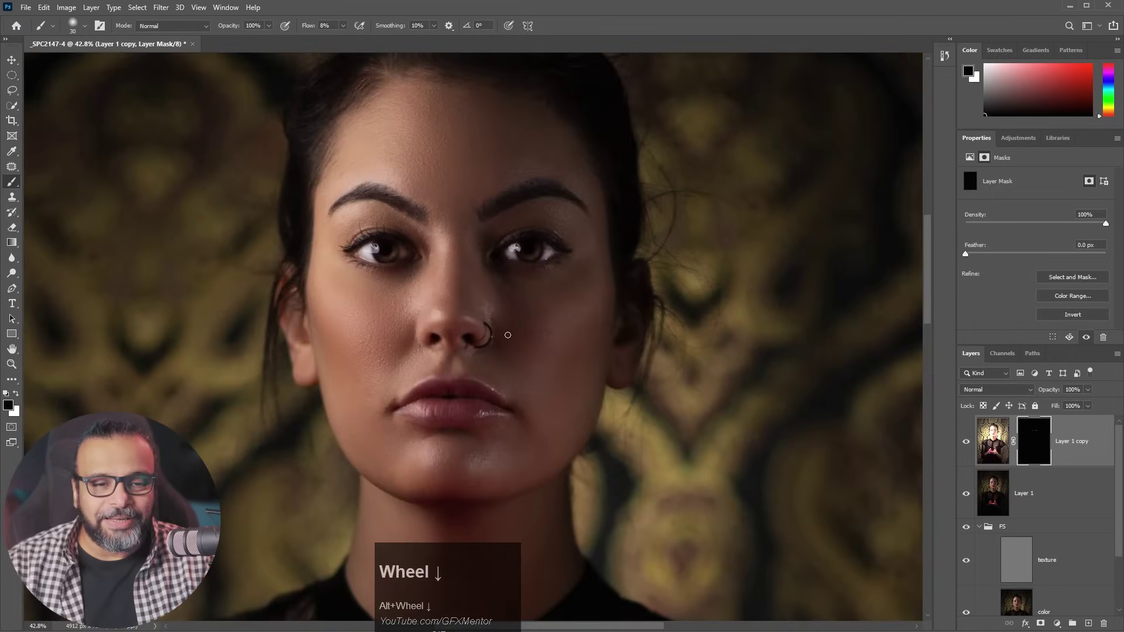
{"action": "scroll", "coordinate": [507, 335], "scroll_direction": "up", "scroll_amount": 3}
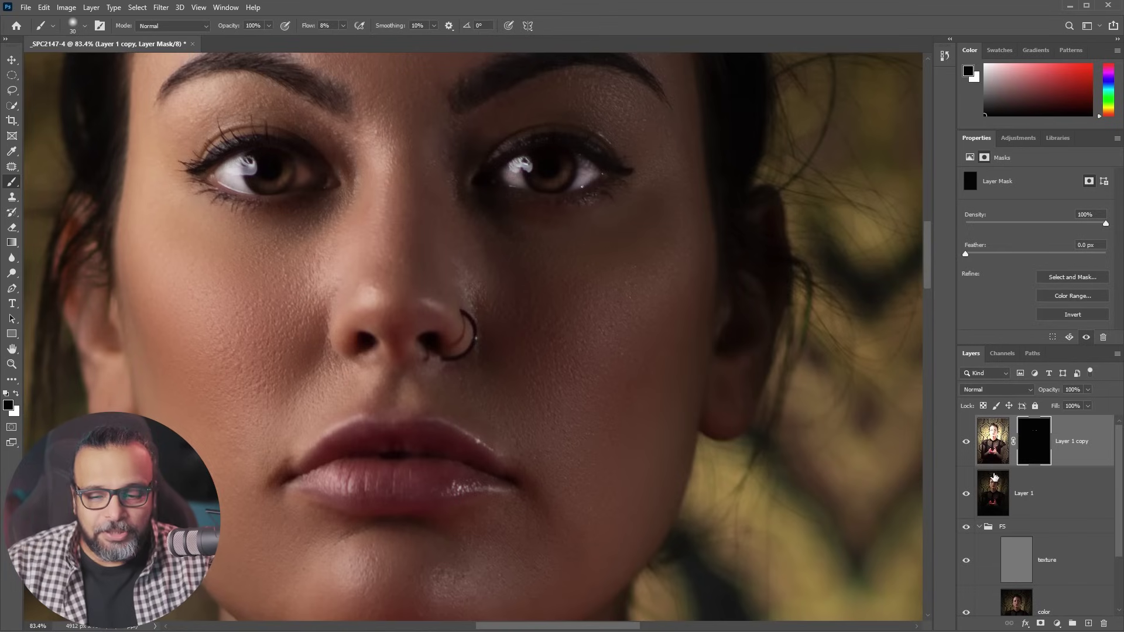
{"action": "left_click", "coordinate": [966, 495]}
{"action": "scroll", "coordinate": [556, 443], "scroll_direction": "down", "scroll_amount": 3}
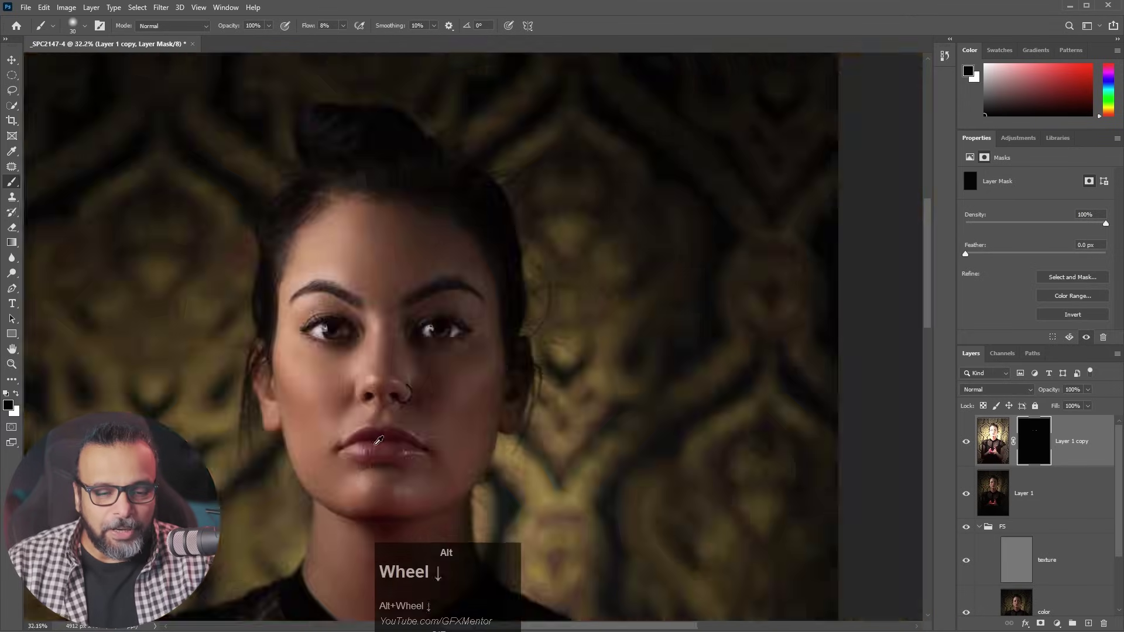
{"action": "scroll", "coordinate": [381, 442], "scroll_direction": "up", "scroll_amount": 3}
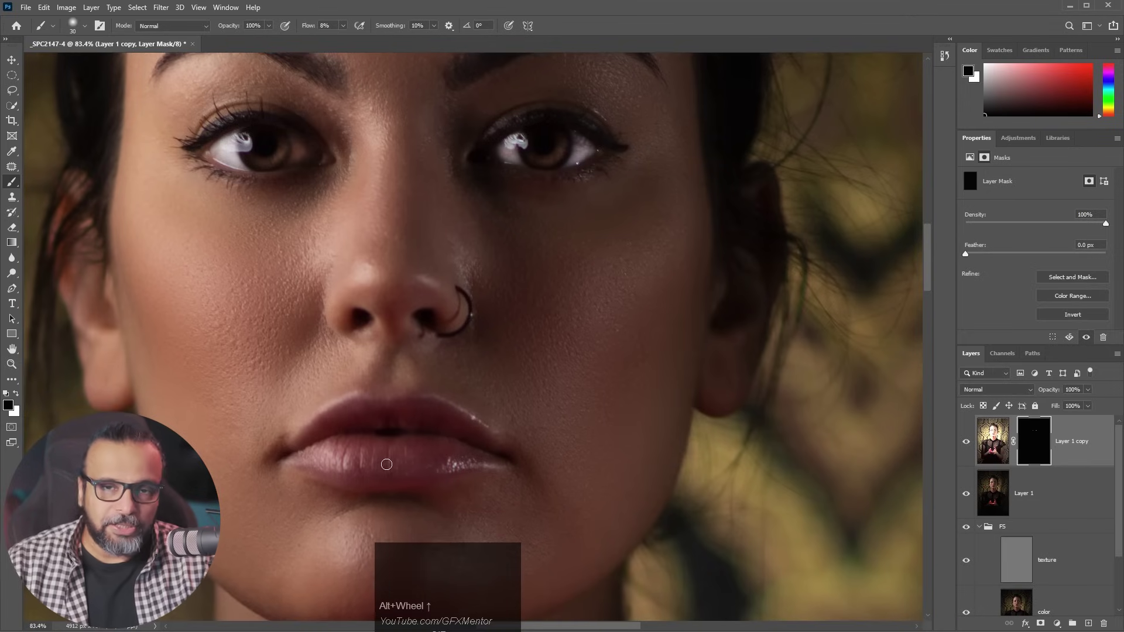